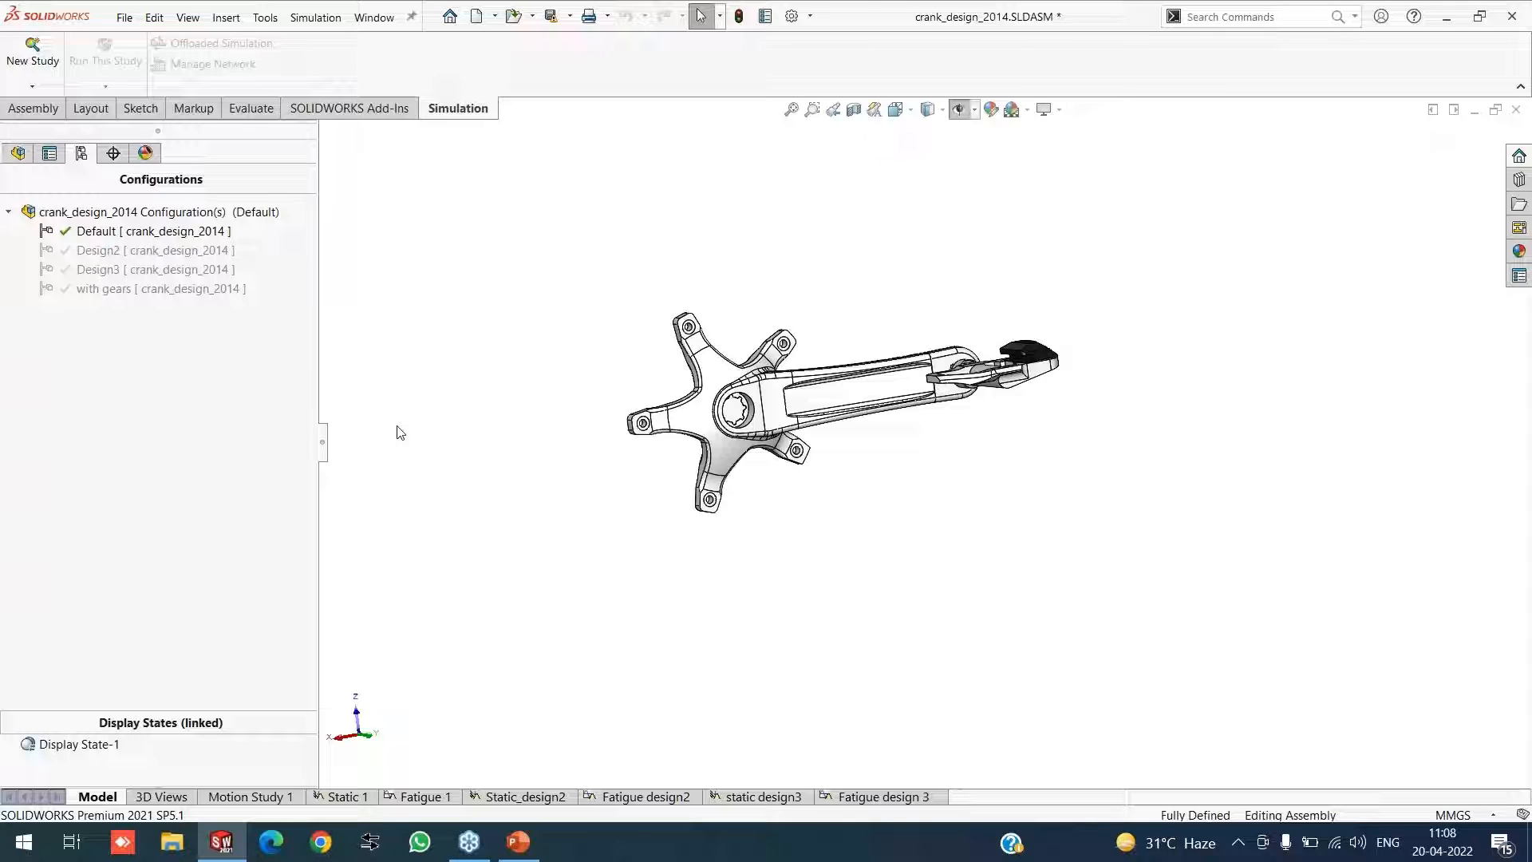
Activate the "with gears" configuration to view the chainrings, and return to the Default configuration to inspect the crank arm
{"action": "double_click", "coordinate": [109, 288]}
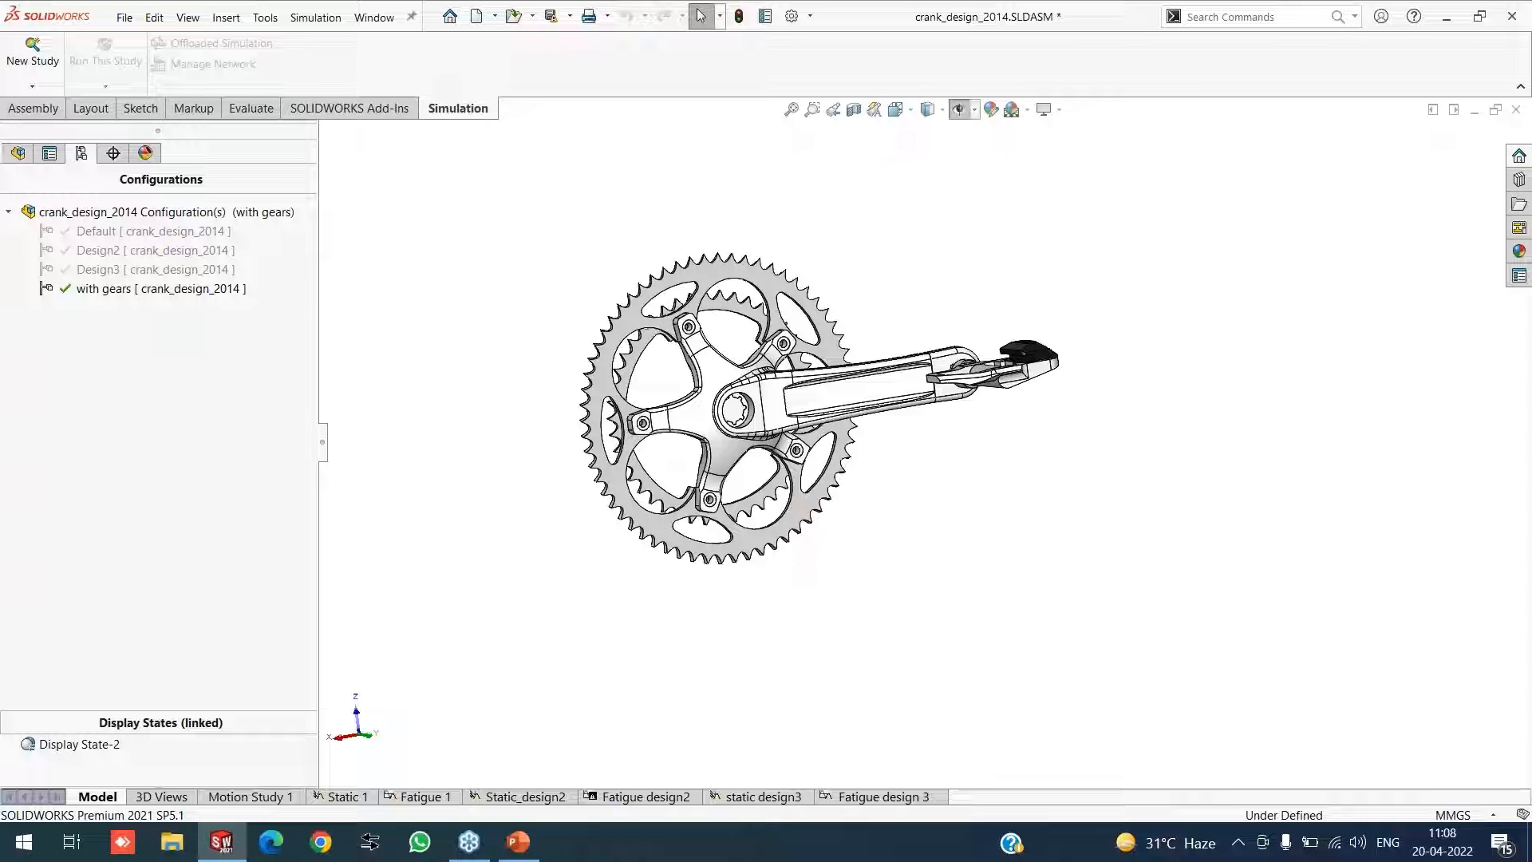
{"action": "middle_click_drag", "start_coordinate": [550, 364], "coordinate": [575, 410]}
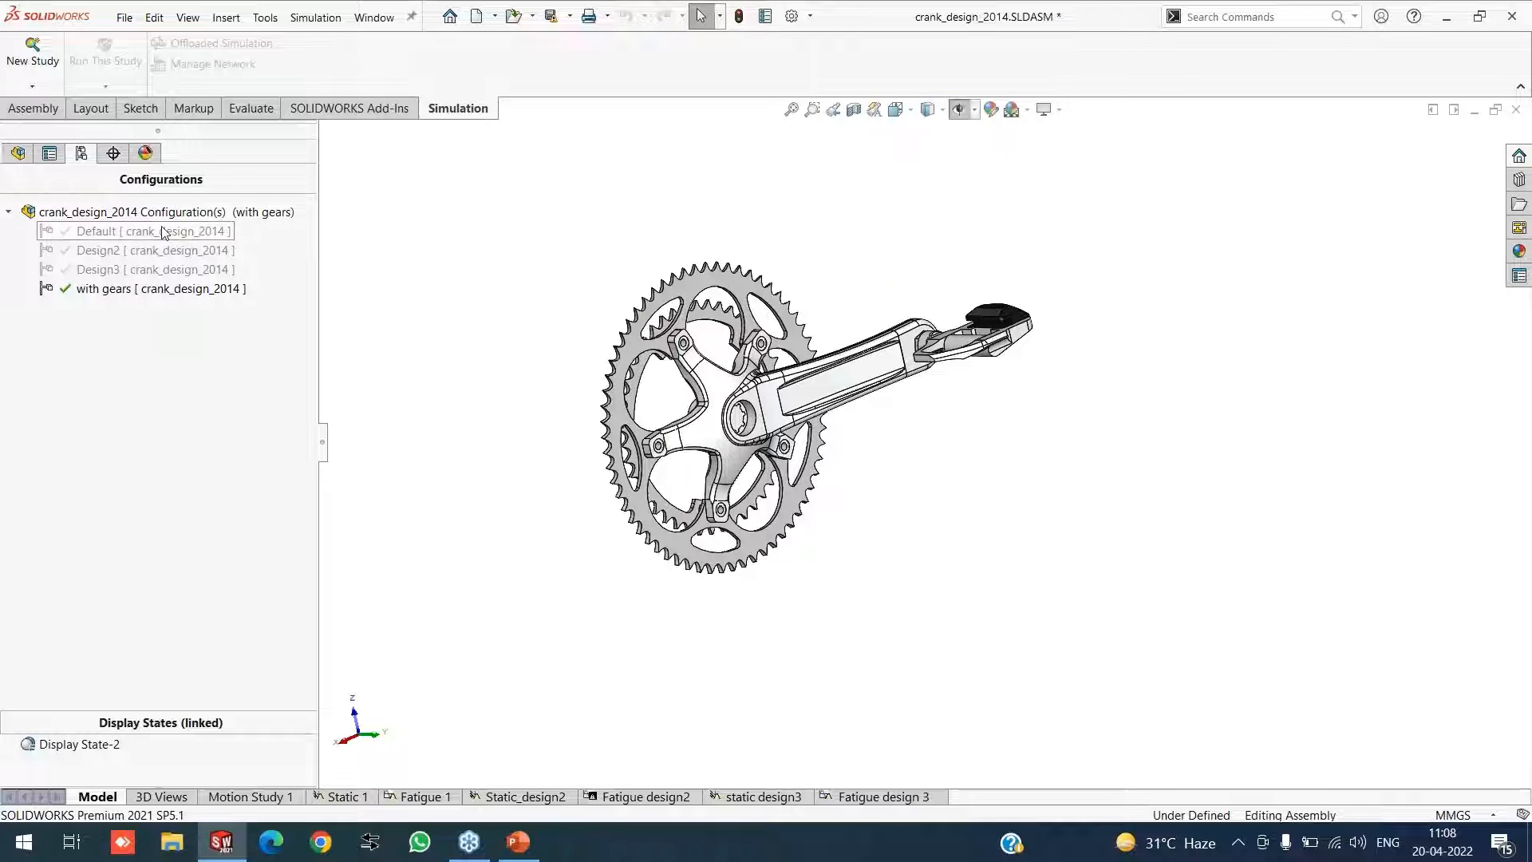
{"action": "double_click", "coordinate": [120, 231]}
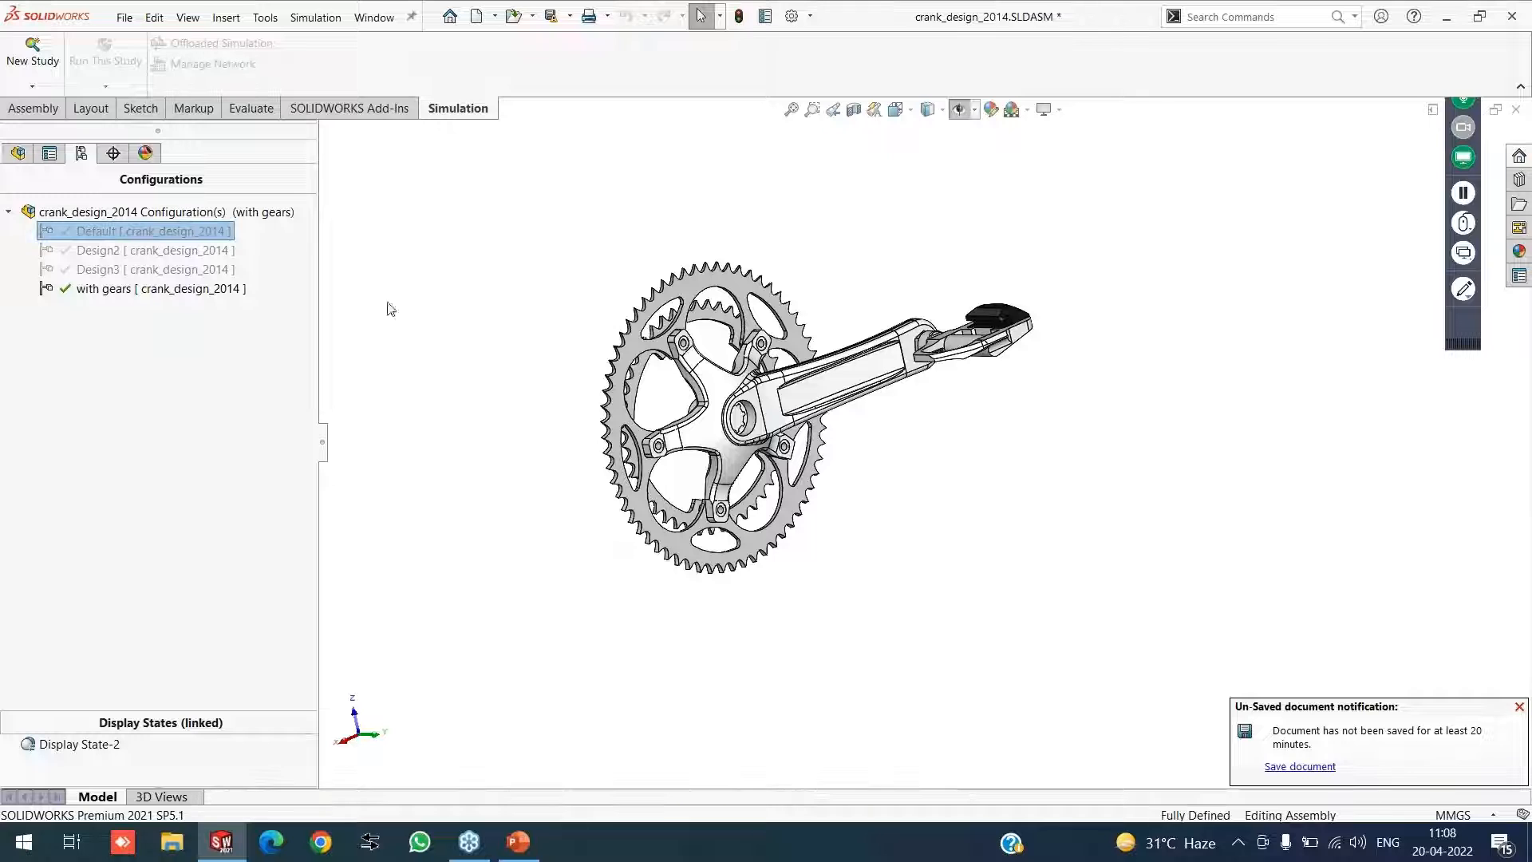
{"action": "scroll", "coordinate": [761, 393], "scroll_direction": "up", "scroll_amount": 5}
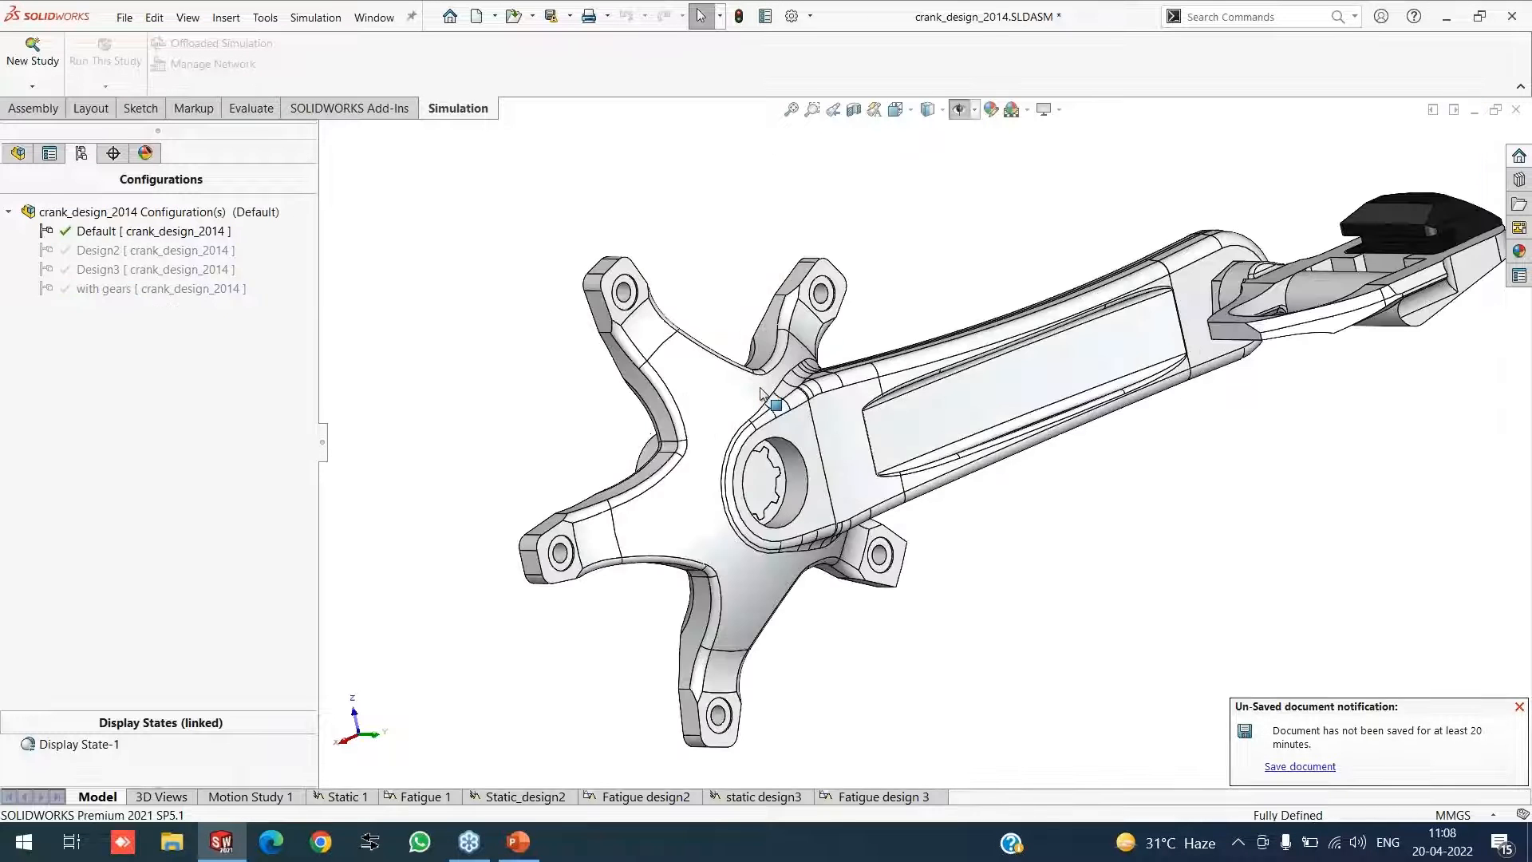
{"action": "scroll", "coordinate": [762, 393], "scroll_direction": "up", "scroll_amount": 3}
{"action": "scroll", "coordinate": [762, 392], "scroll_direction": "down", "scroll_amount": 5}
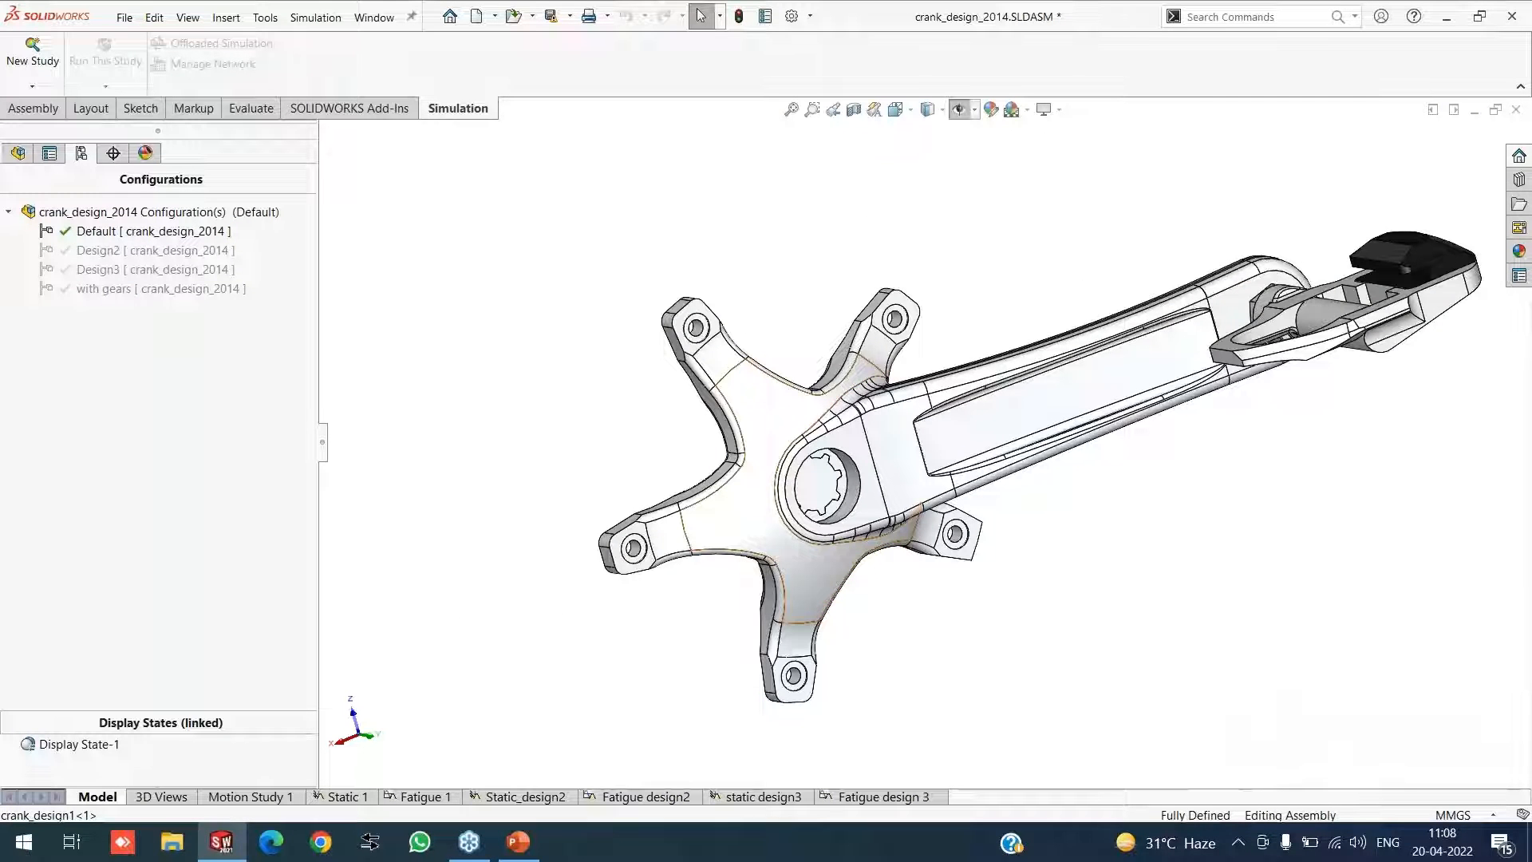
{"action": "scroll", "coordinate": [921, 443], "scroll_direction": "down", "scroll_amount": 3}
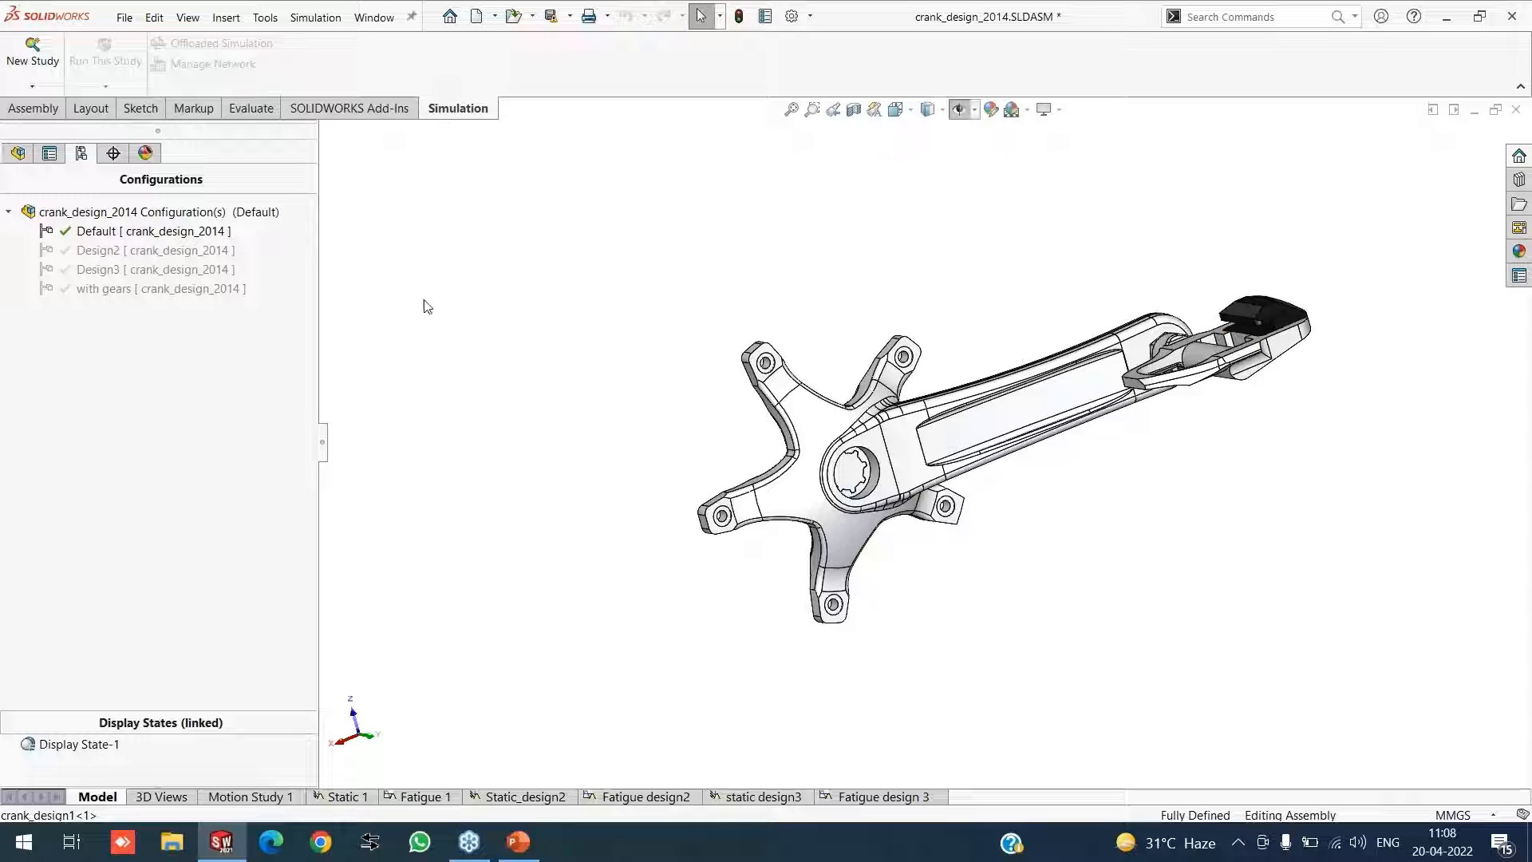
Activate the Design2 and Design3 configurations in turn to compare the shapes of the alternative crank arms
{"action": "double_click", "coordinate": [48, 250]}
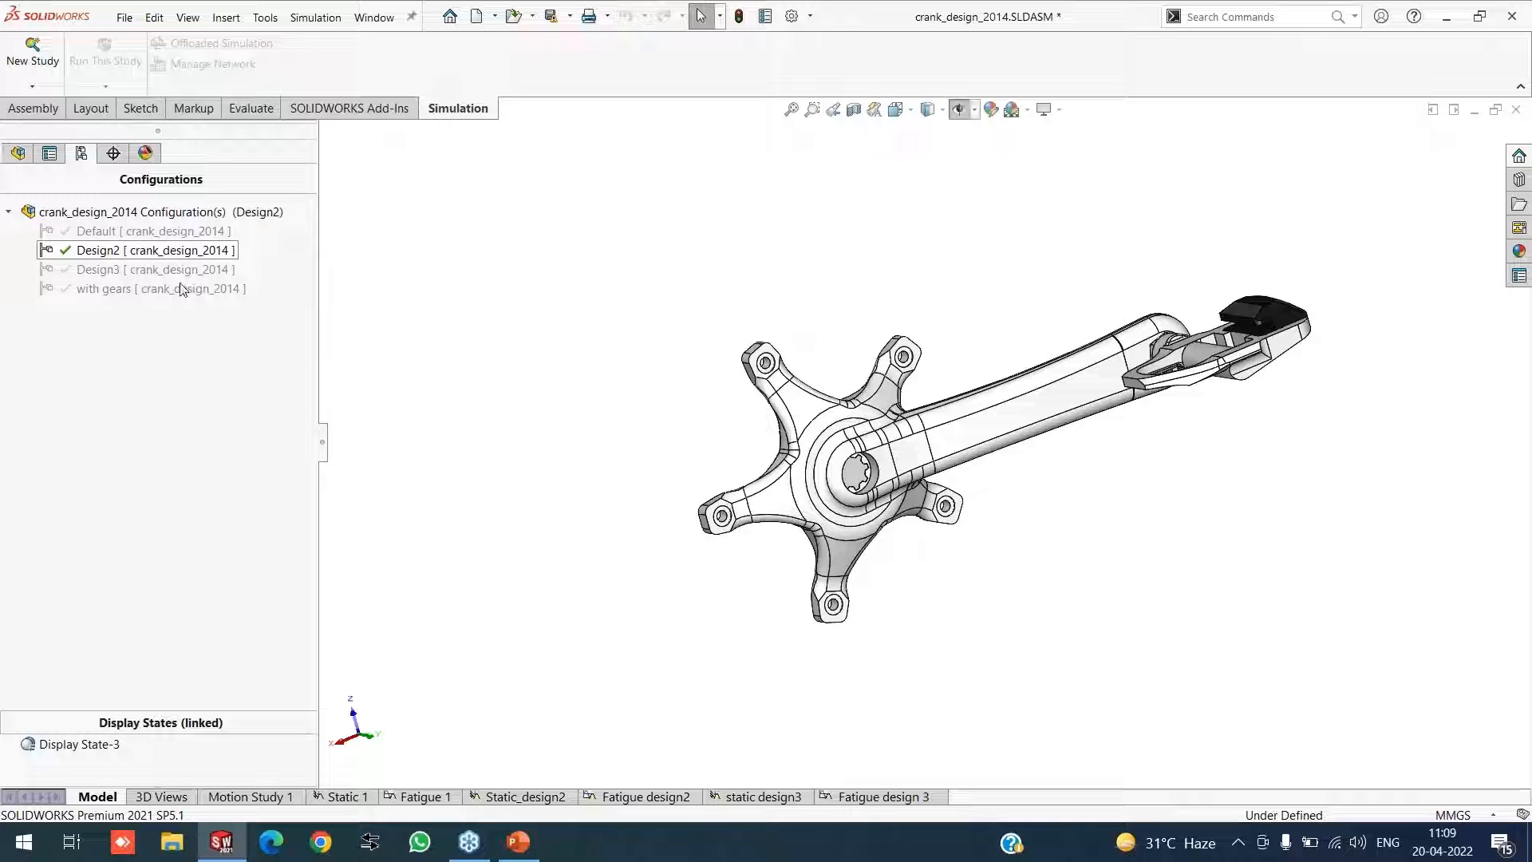
{"action": "left_click", "coordinate": [87, 275]}
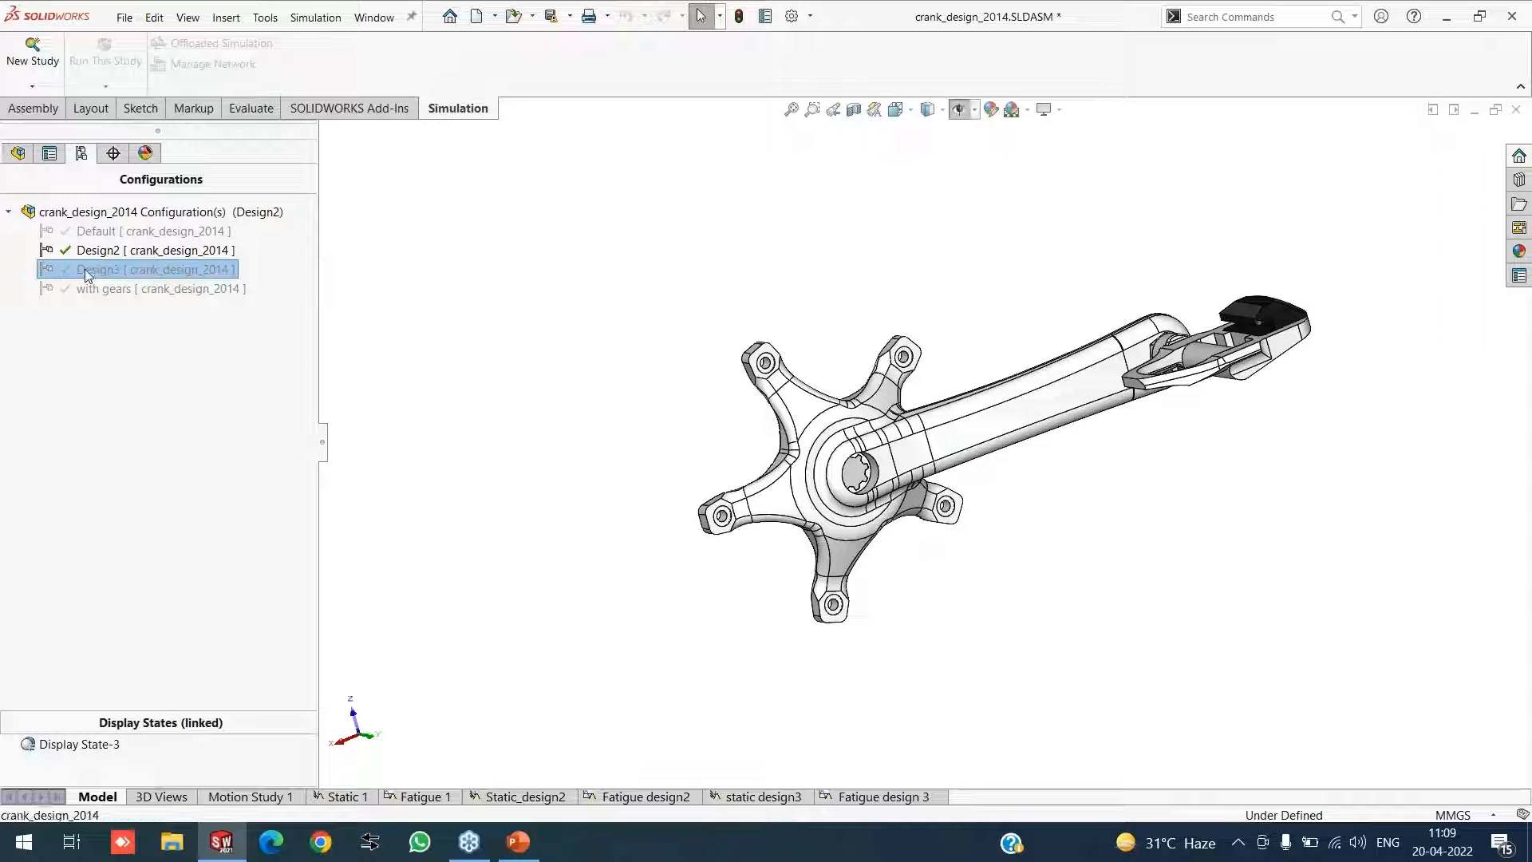
{"action": "double_click", "coordinate": [88, 274]}
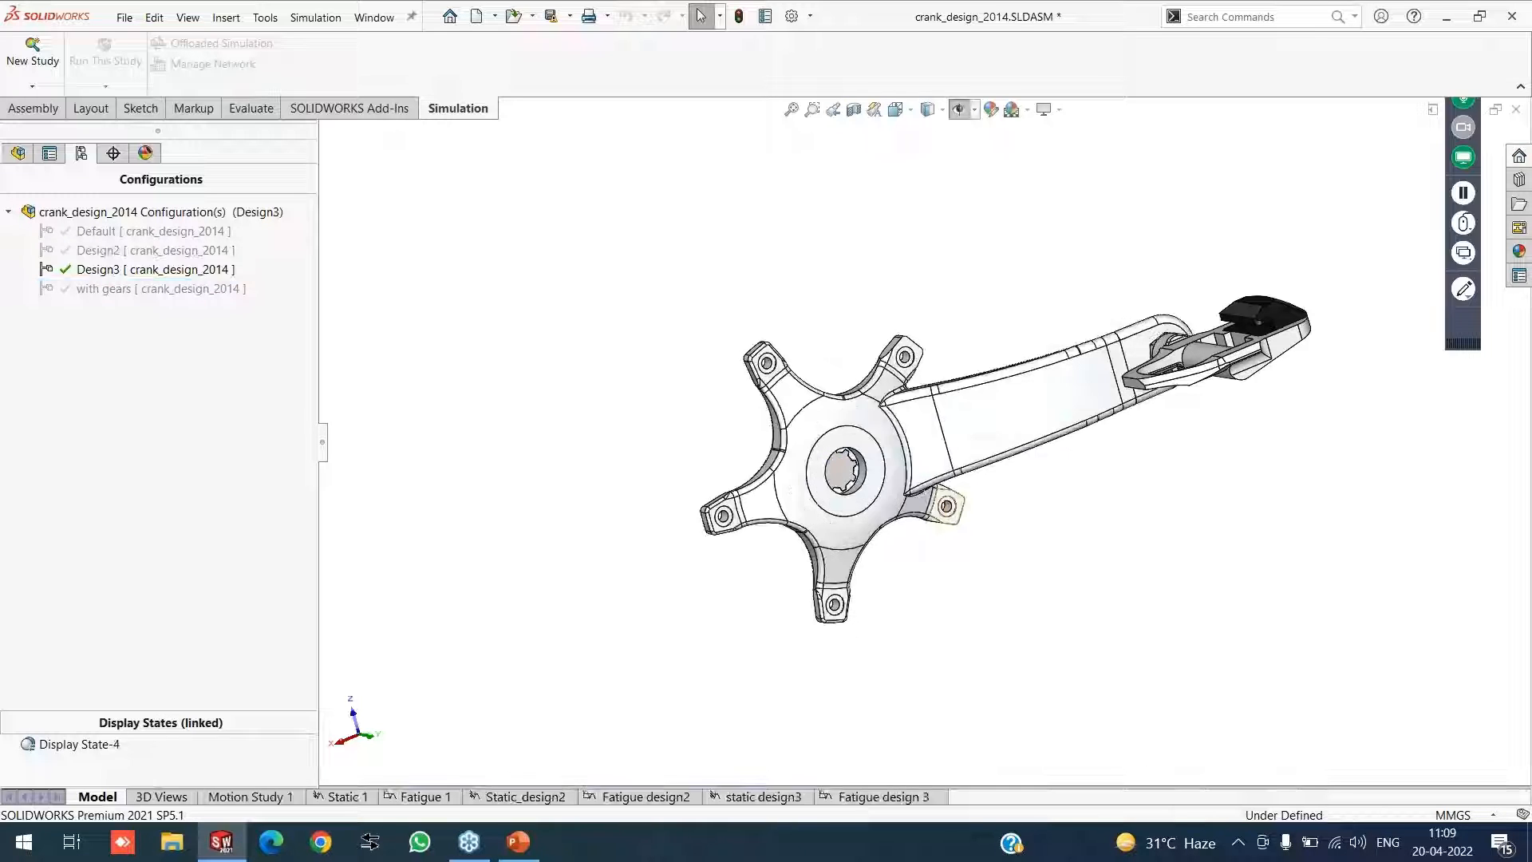
{"action": "middle_click_drag", "start_coordinate": [969, 485], "coordinate": [1014, 463]}
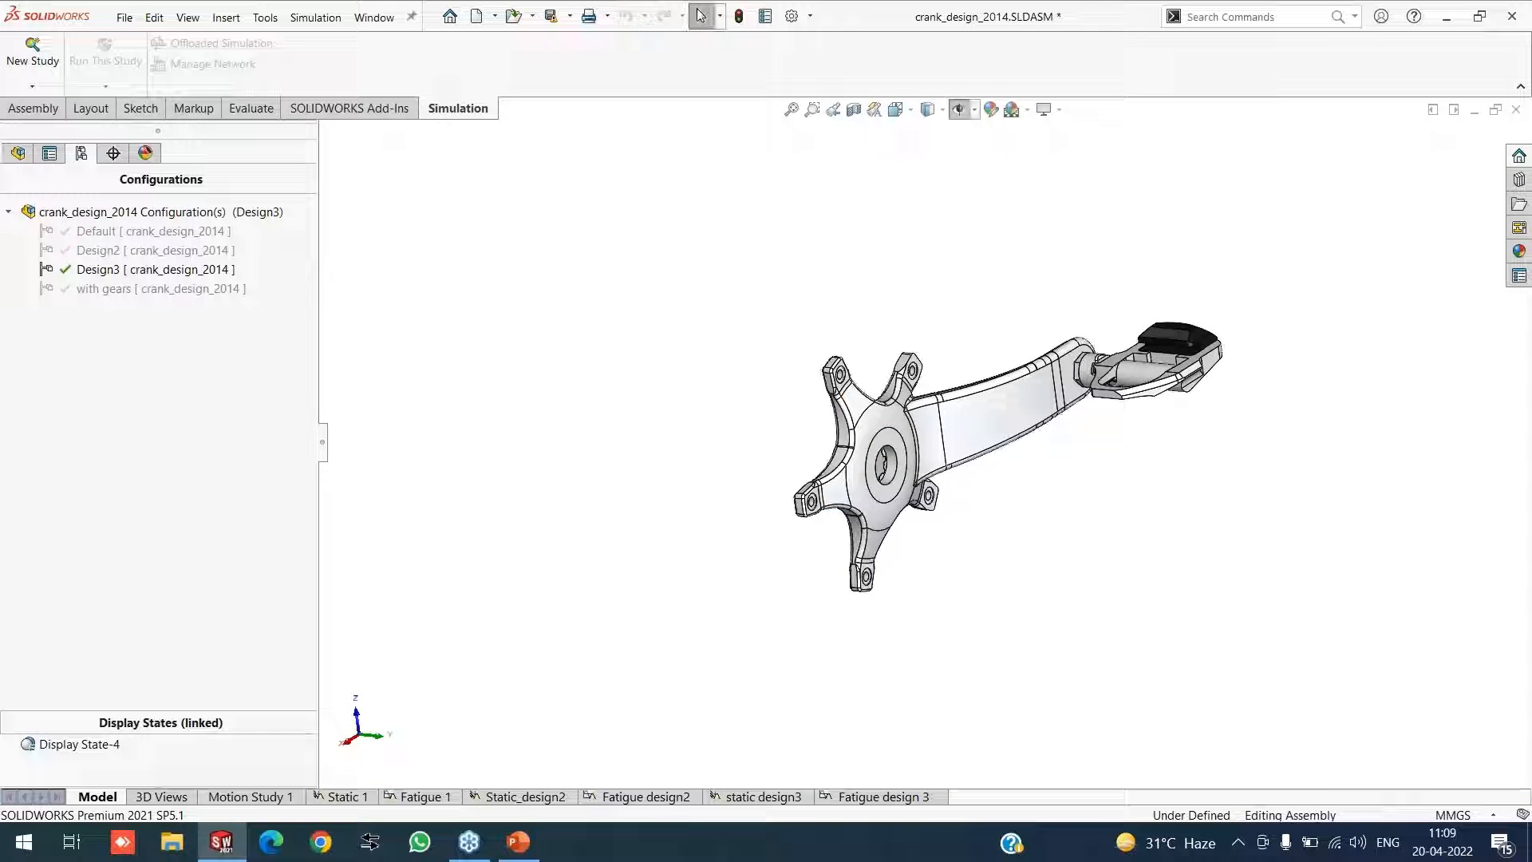
{"action": "double_click", "coordinate": [118, 250]}
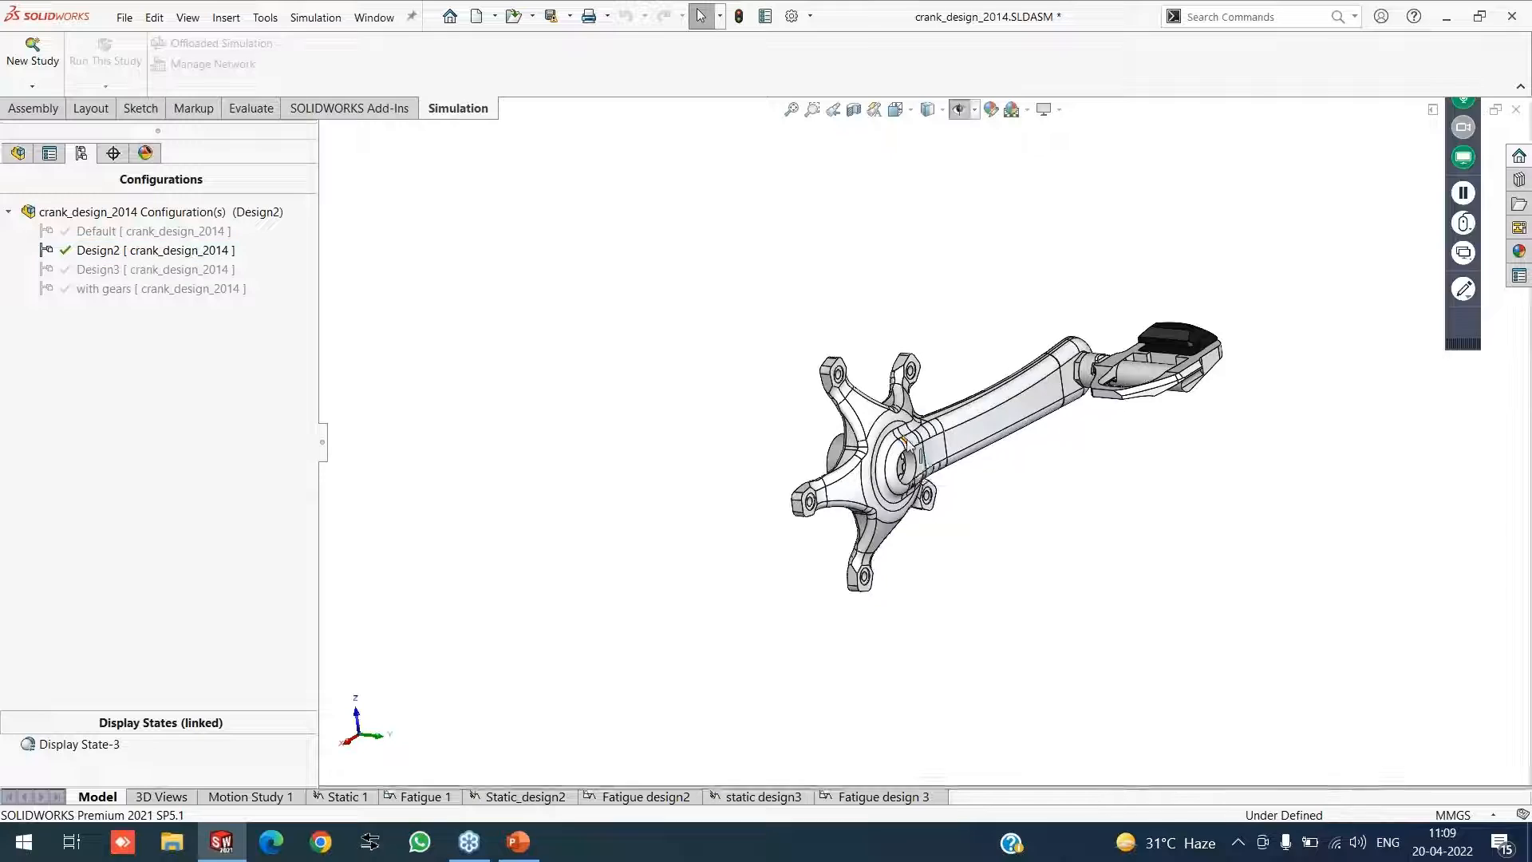
{"action": "middle_click_drag", "start_coordinate": [858, 472], "coordinate": [778, 511]}
Reactivate the Default configuration and review the fixed hinge fixtures and the pedal force in the Static 1 study
{"action": "double_click", "coordinate": [100, 231]}
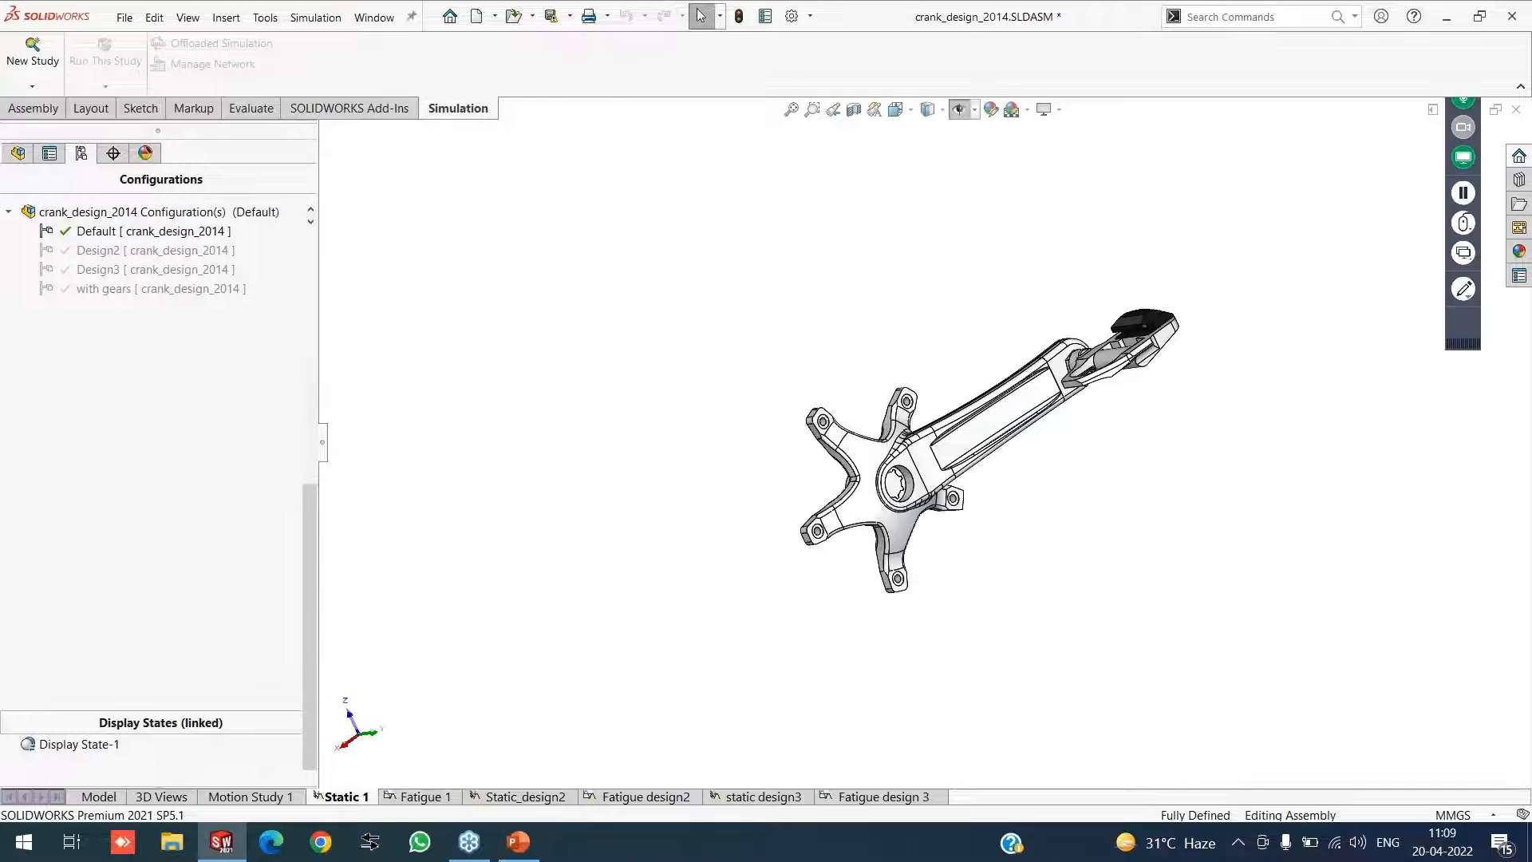
{"action": "scroll", "coordinate": [152, 546], "scroll_direction": "up", "scroll_amount": 4}
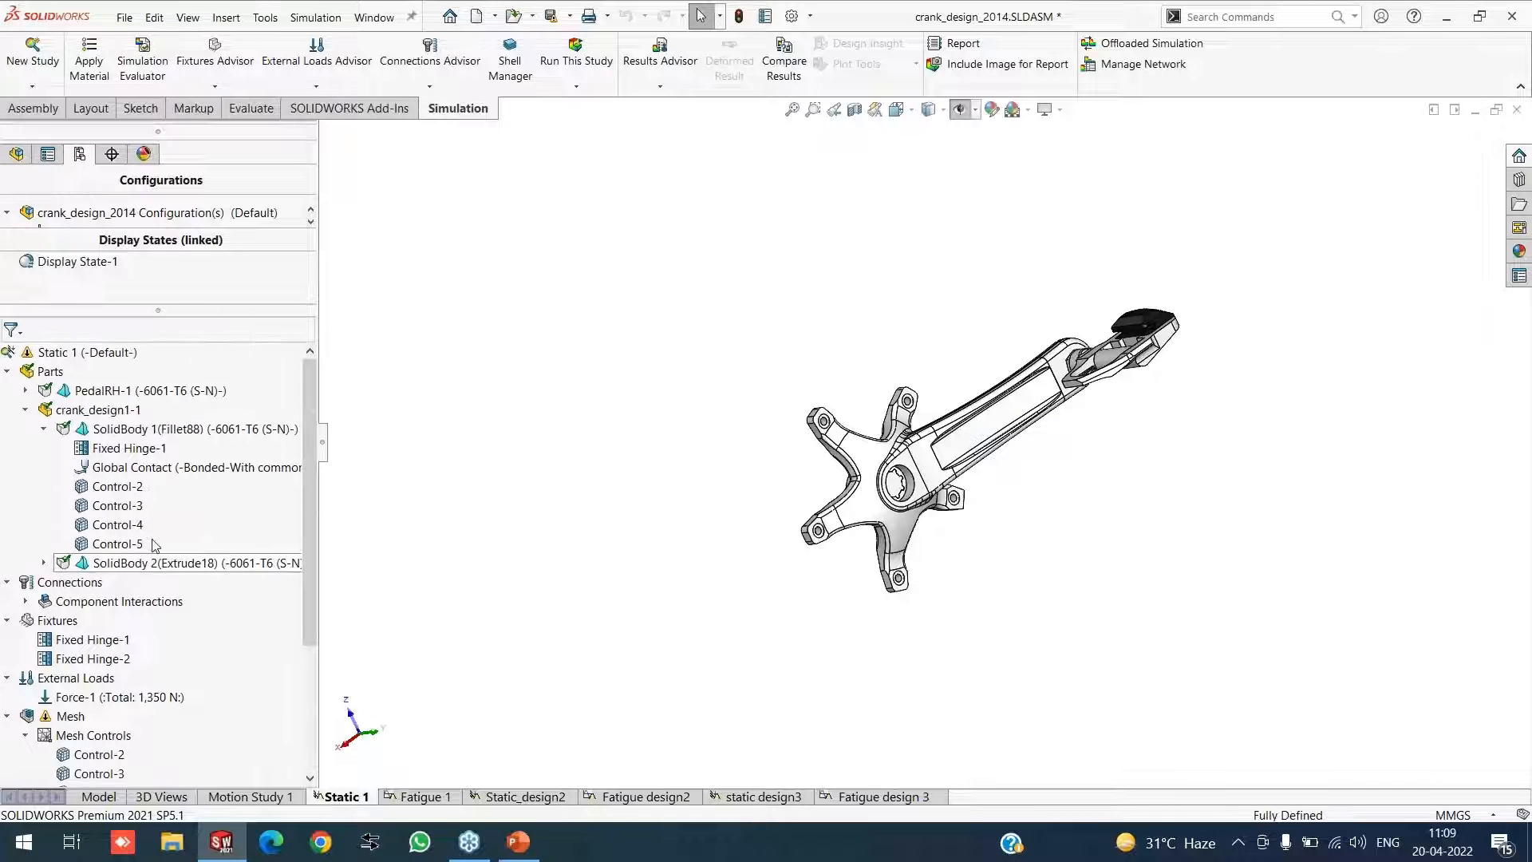
{"action": "scroll", "coordinate": [1184, 426], "scroll_direction": "down", "scroll_amount": 2}
{"action": "middle_click_drag", "start_coordinate": [1136, 453], "coordinate": [1150, 419]}
{"action": "mouse_move", "coordinate": [120, 697]}
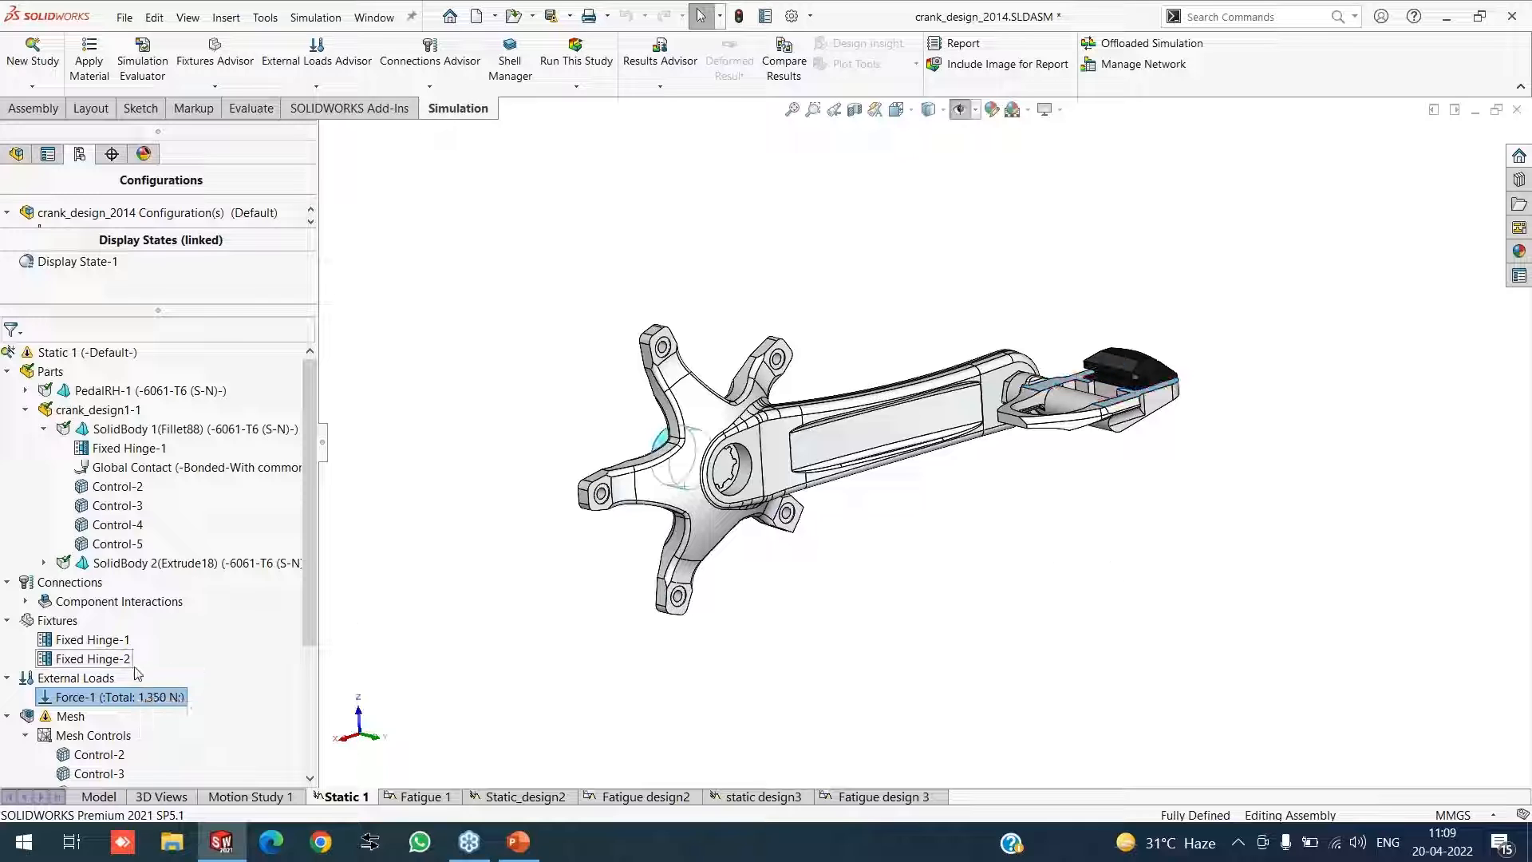
{"action": "left_click", "coordinate": [93, 658]}
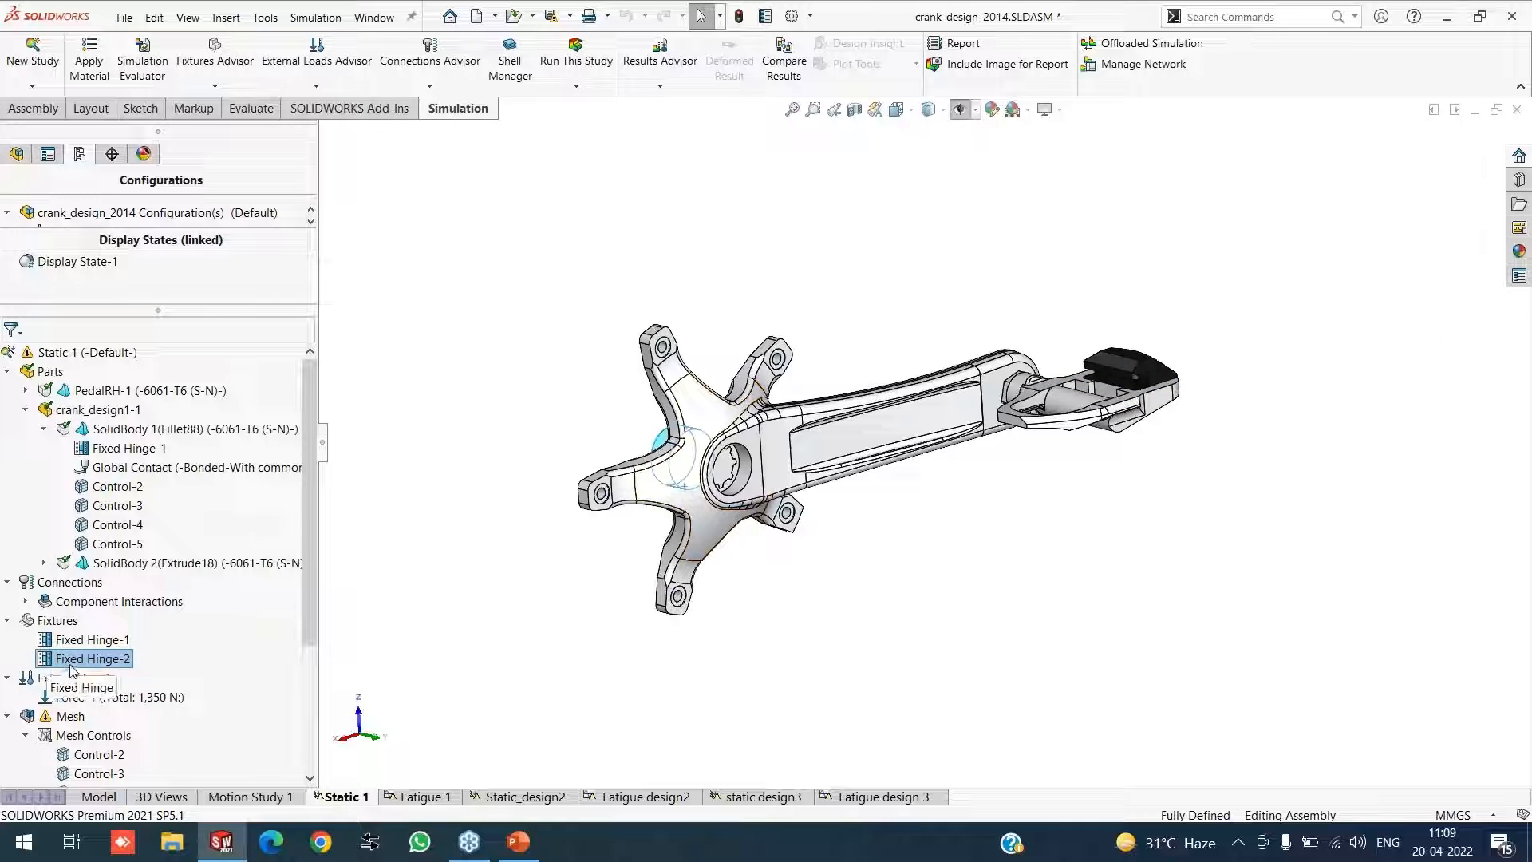
{"action": "left_click", "coordinate": [92, 639]}
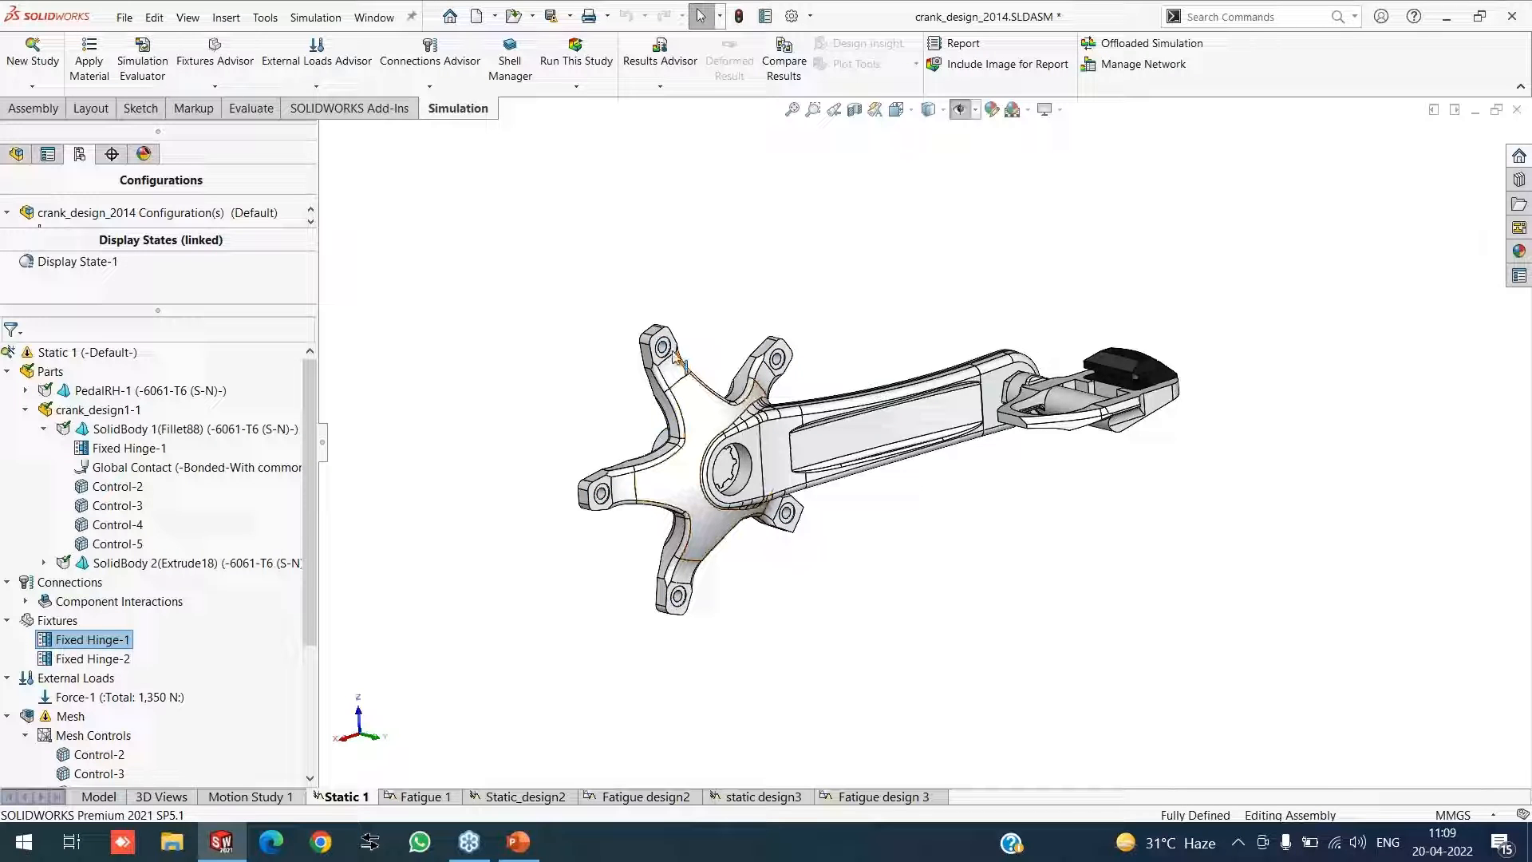
{"action": "left_click", "coordinate": [86, 659]}
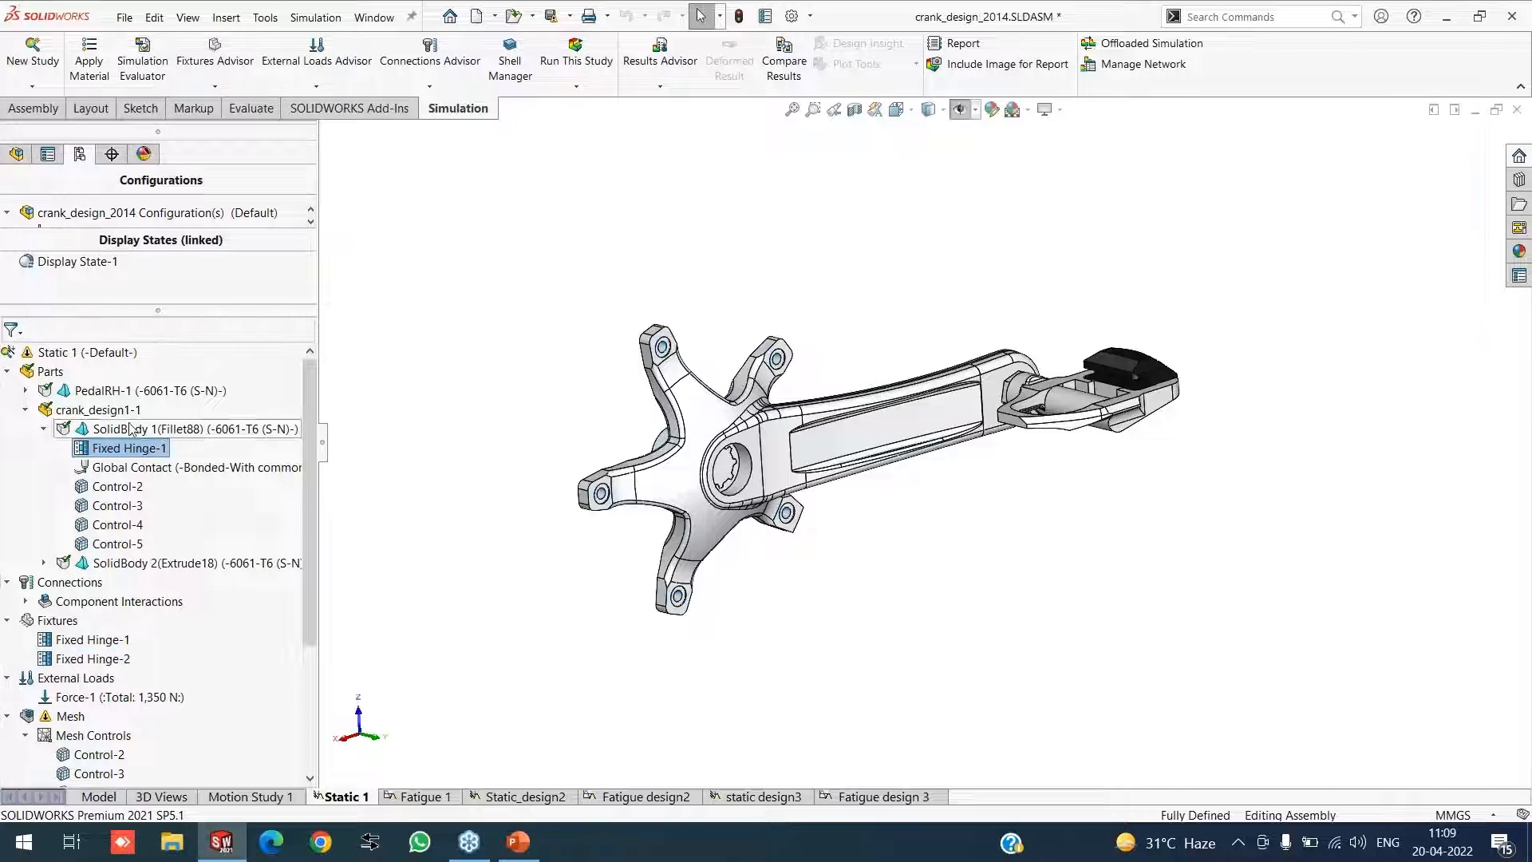
{"action": "left_click", "coordinate": [25, 409]}
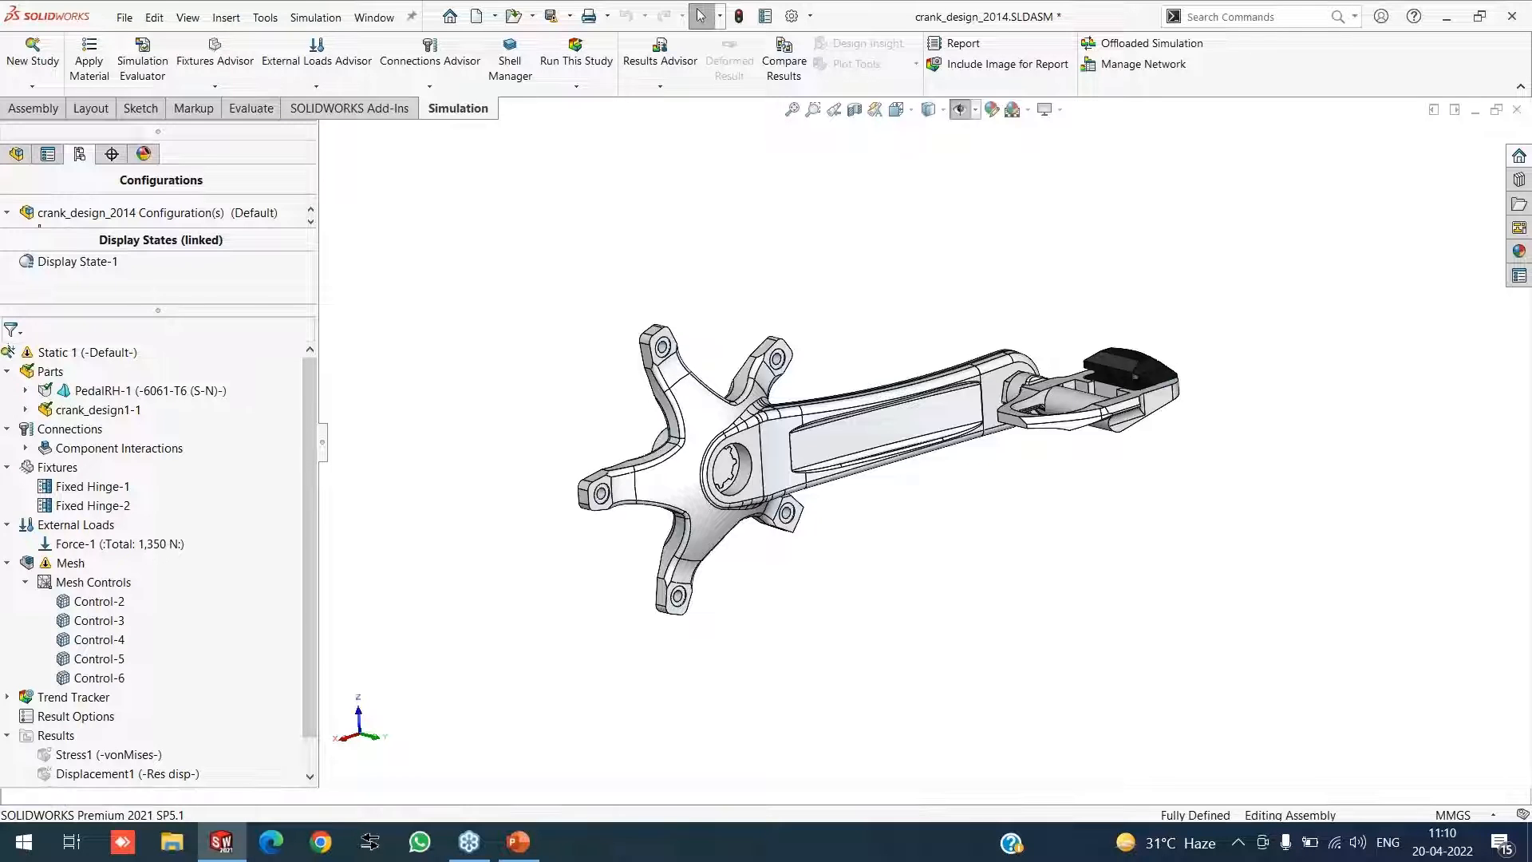
Create a new fatigue study named Fatigue 4 based on constant amplitude events with defined cycles
{"action": "left_click", "coordinate": [417, 796]}
{"action": "left_click", "coordinate": [32, 56]}
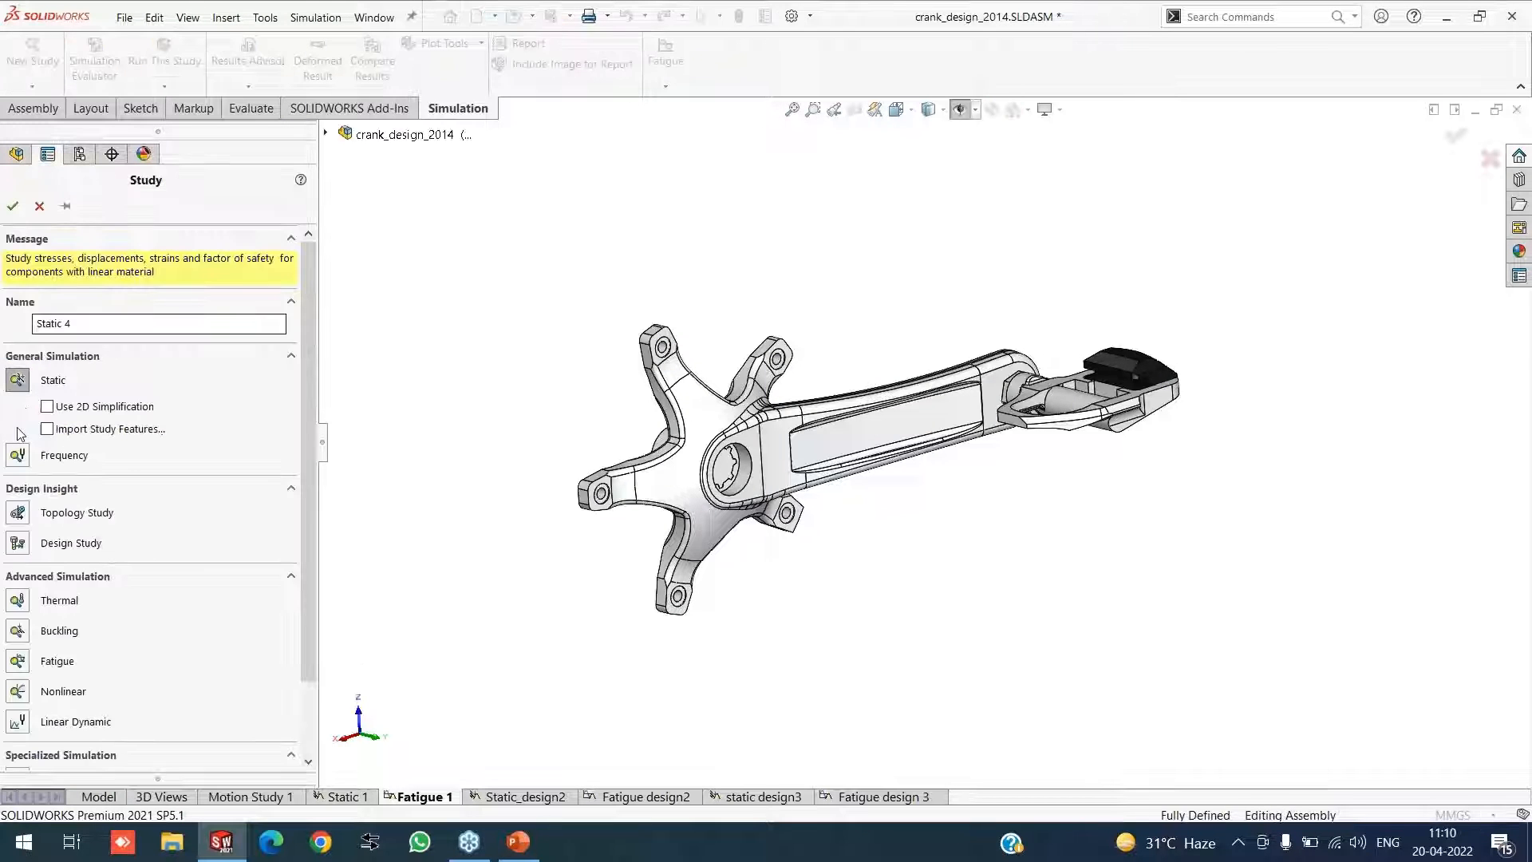
{"action": "left_click", "coordinate": [17, 659]}
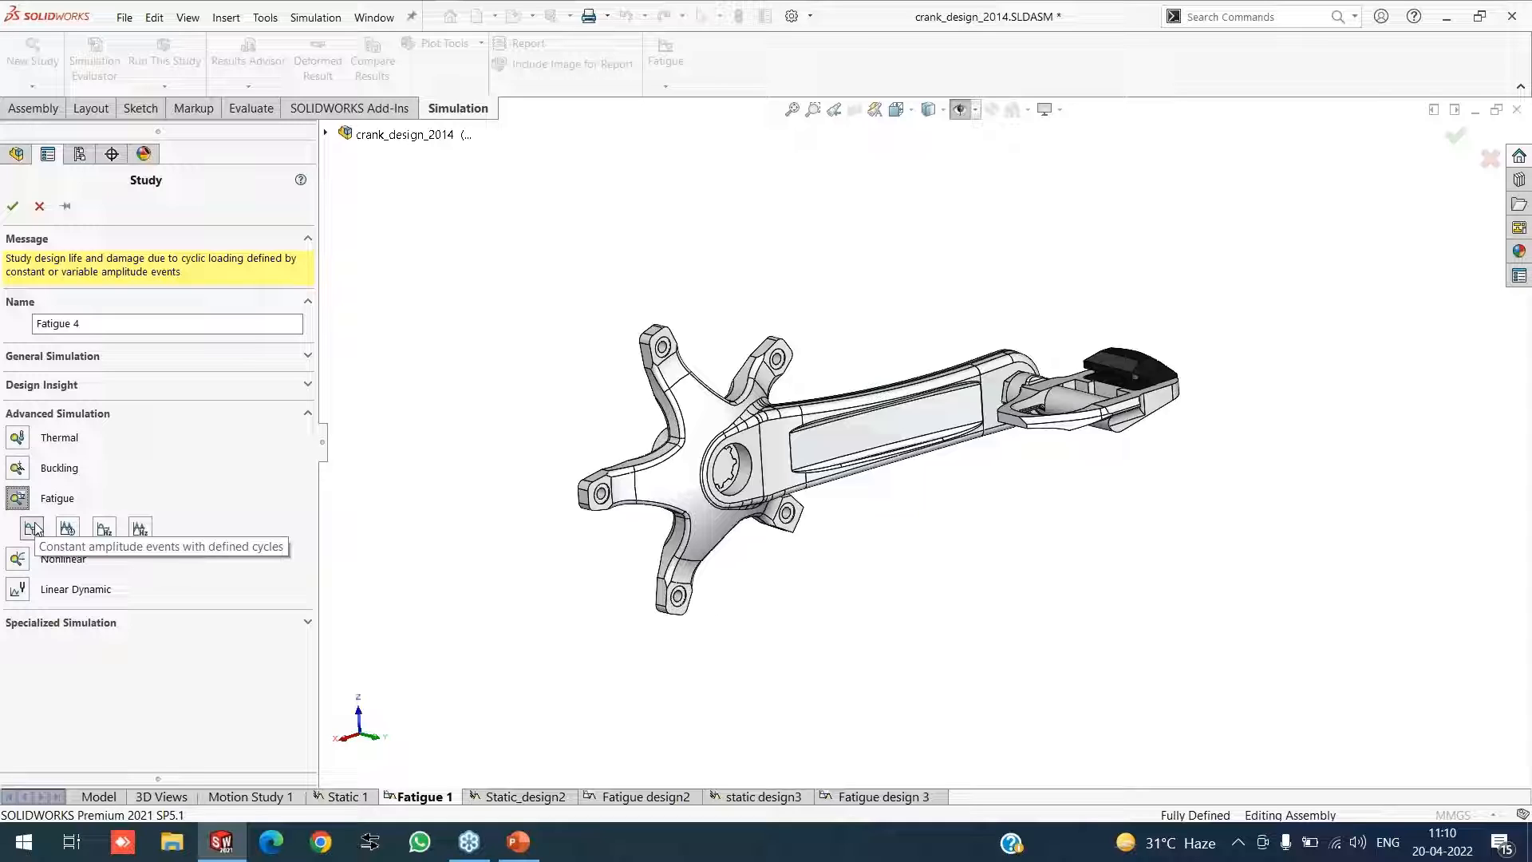
{"action": "left_click", "coordinate": [34, 528]}
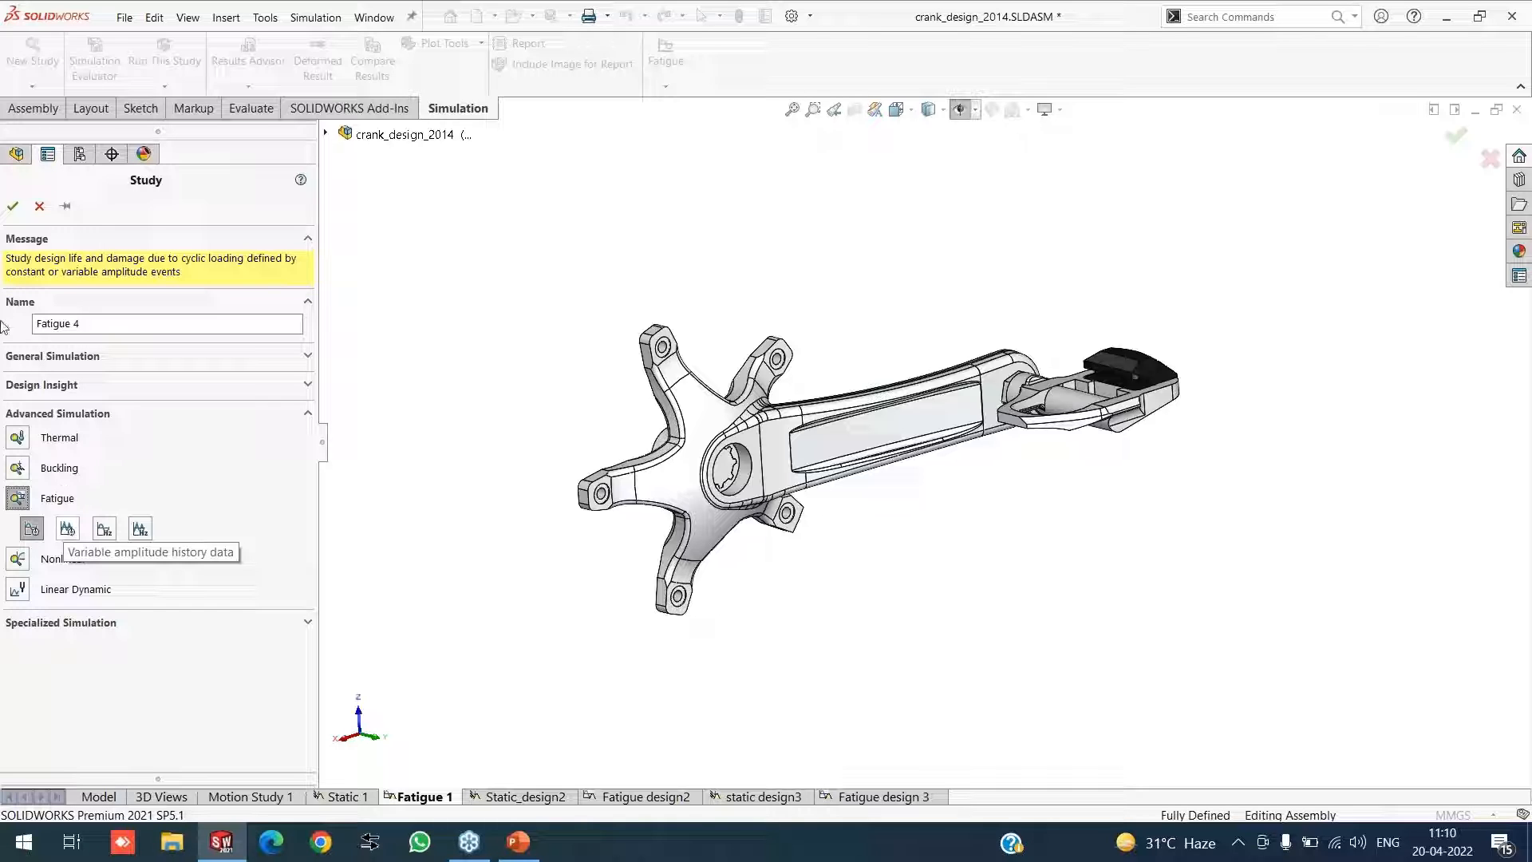
{"action": "left_click", "coordinate": [33, 530]}
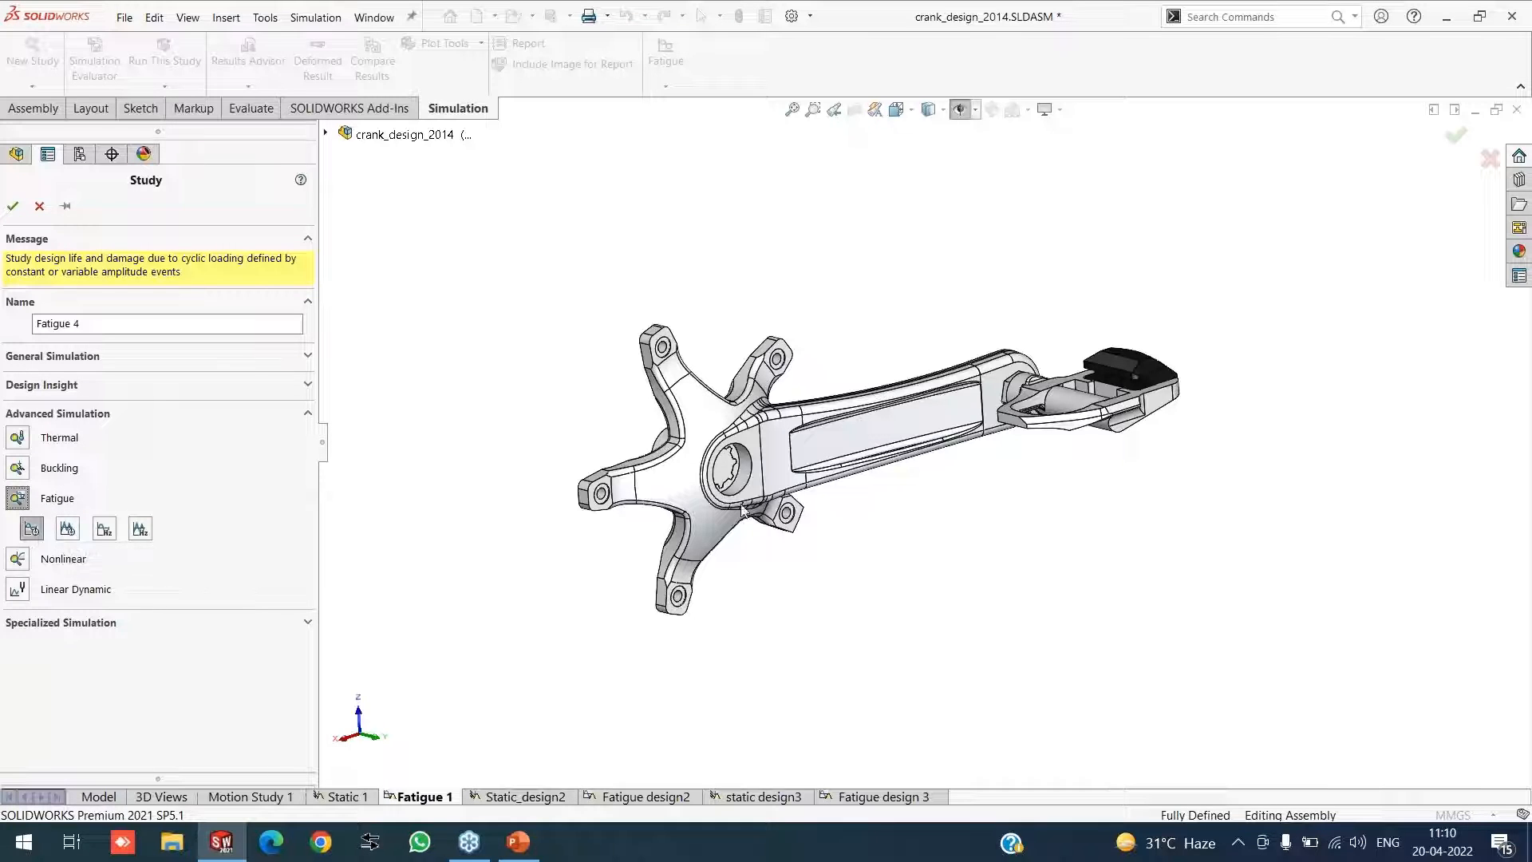
{"action": "left_click", "coordinate": [14, 209]}
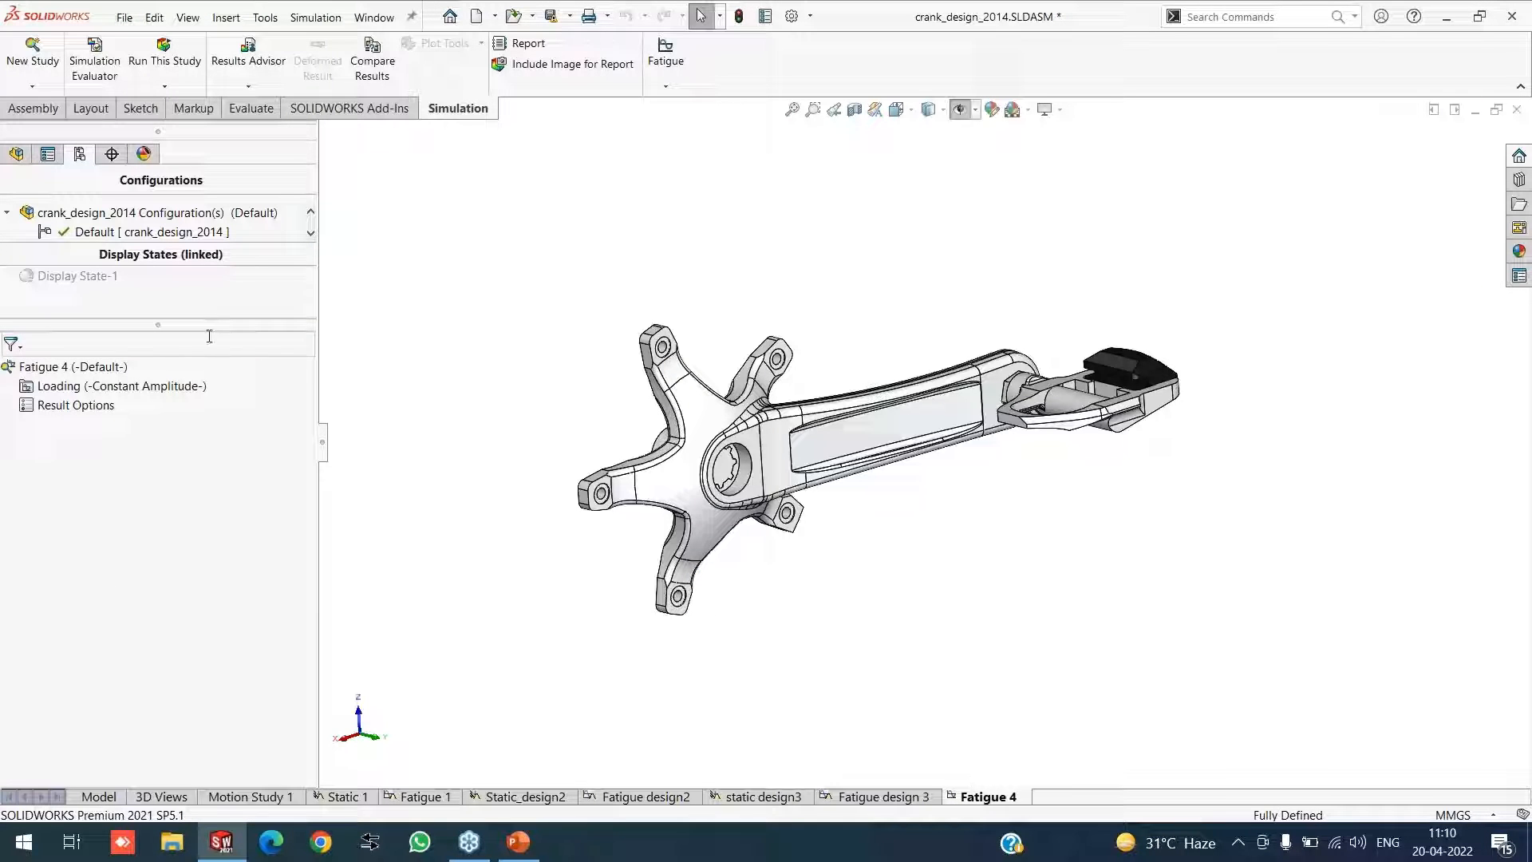
Add a constant amplitude loading event to the new fatigue study and set its number of cycles to 7000000
{"action": "right_click", "coordinate": [90, 372]}
{"action": "left_click", "coordinate": [61, 387]}
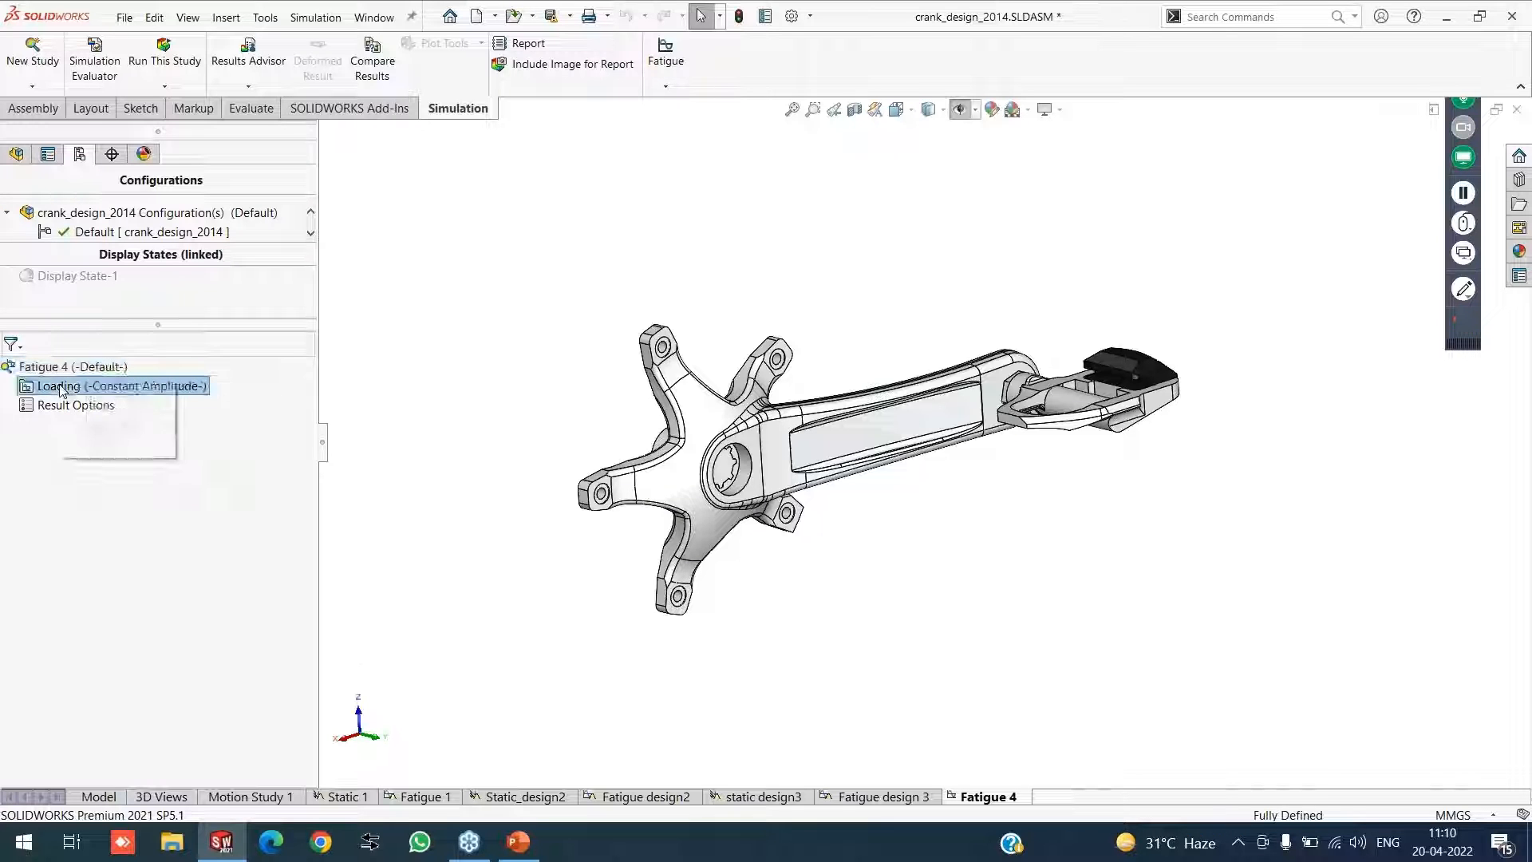
{"action": "left_click", "coordinate": [93, 397]}
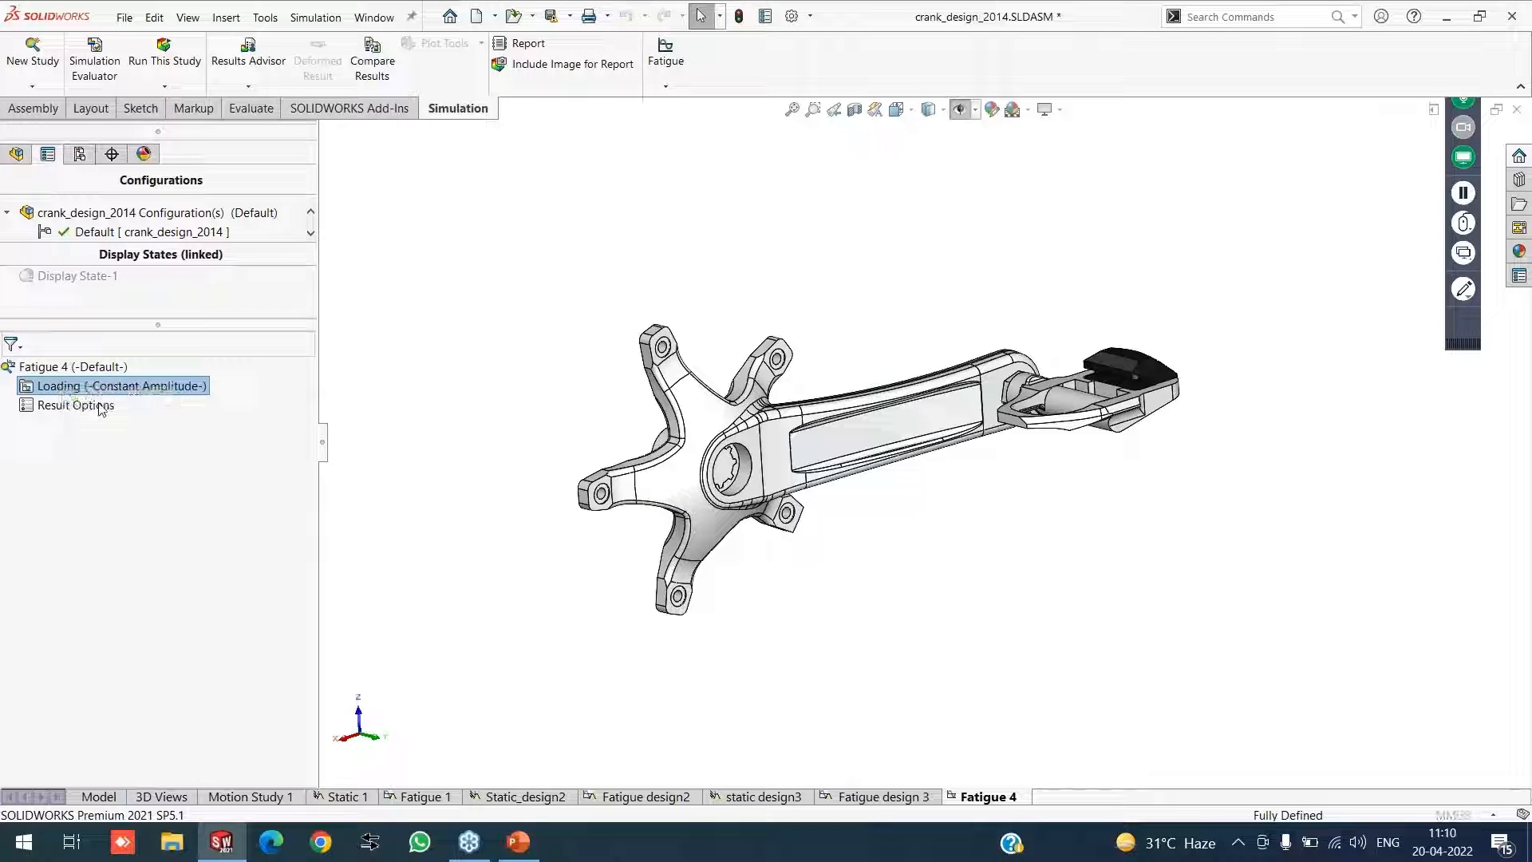
{"action": "left_click", "coordinate": [92, 263]}
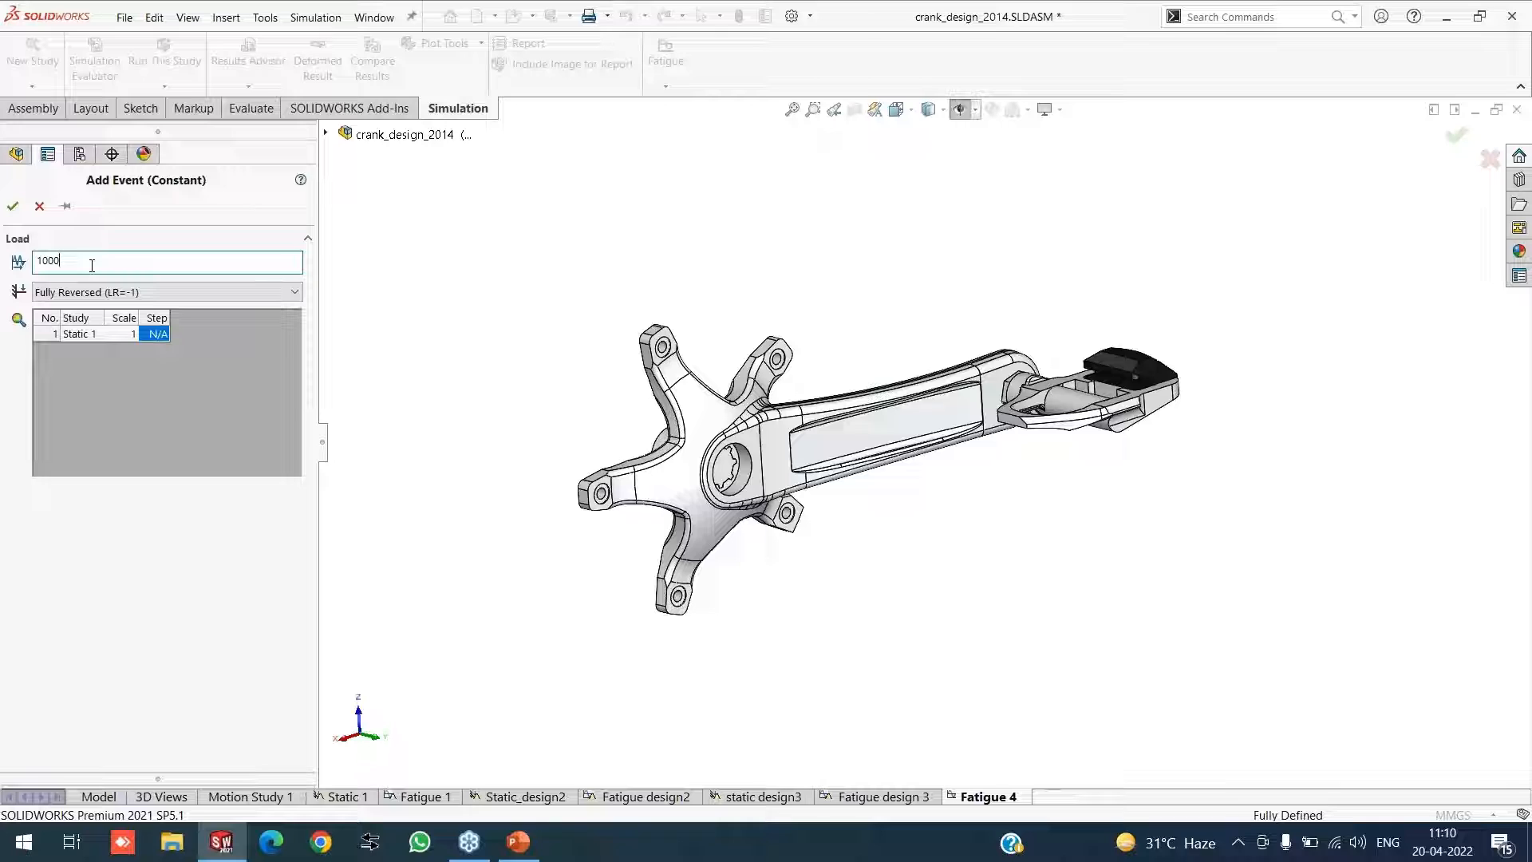
{"action": "key", "text": "BackSpace"}
{"action": "key", "text": "BackSpace"}
{"action": "key", "text": "BackSpace"}
Set the event's loading type to Zero Based (LR=0), keep Static 1 as its source study, and accept the event
{"action": "left_click", "coordinate": [196, 294]}
{"action": "left_click", "coordinate": [174, 324]}
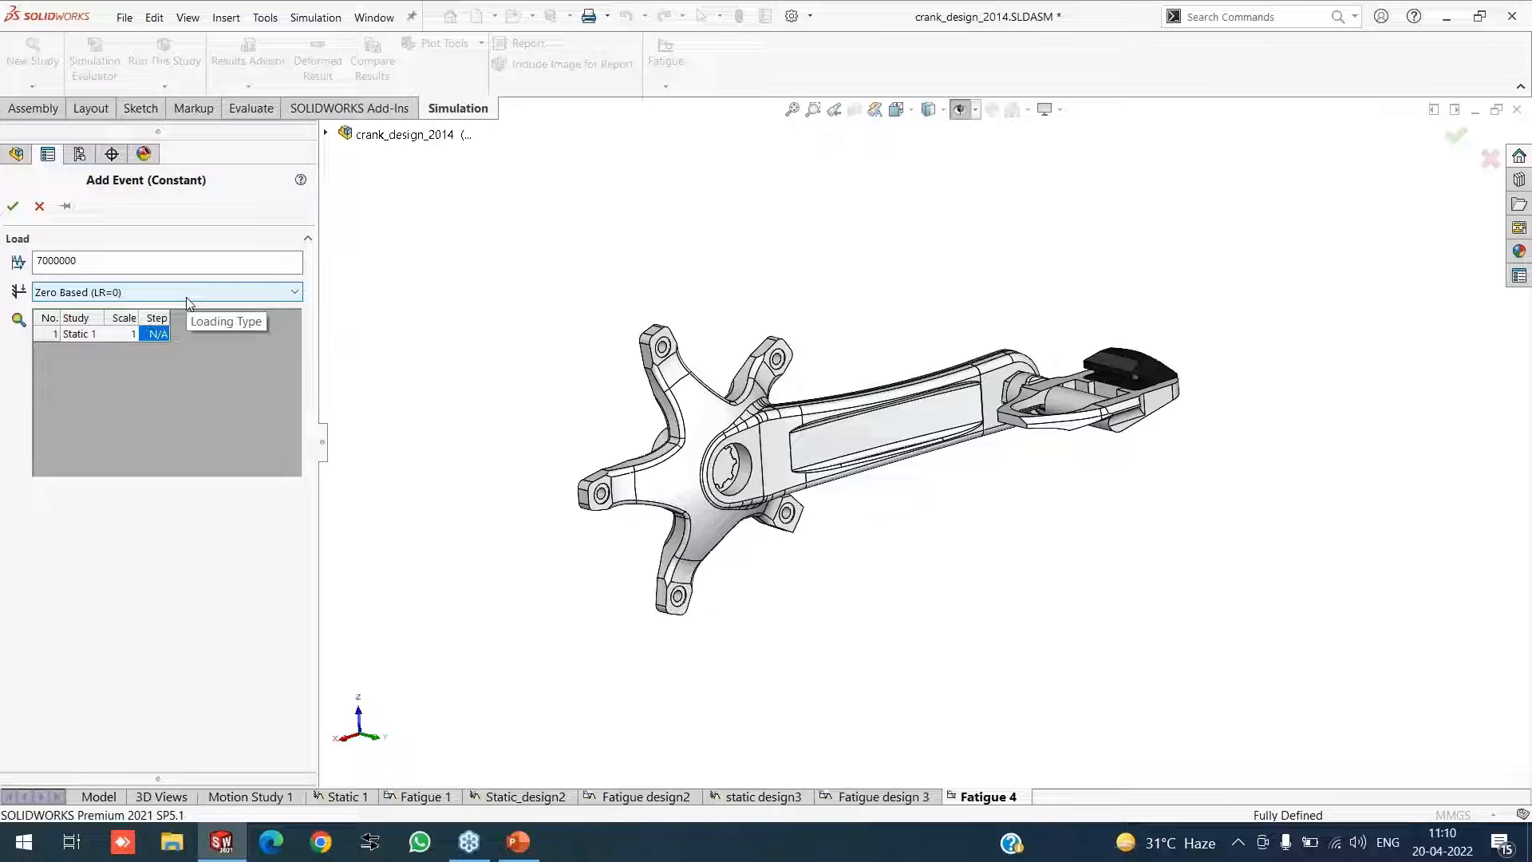
{"action": "left_click", "coordinate": [94, 335]}
{"action": "left_click", "coordinate": [95, 335]}
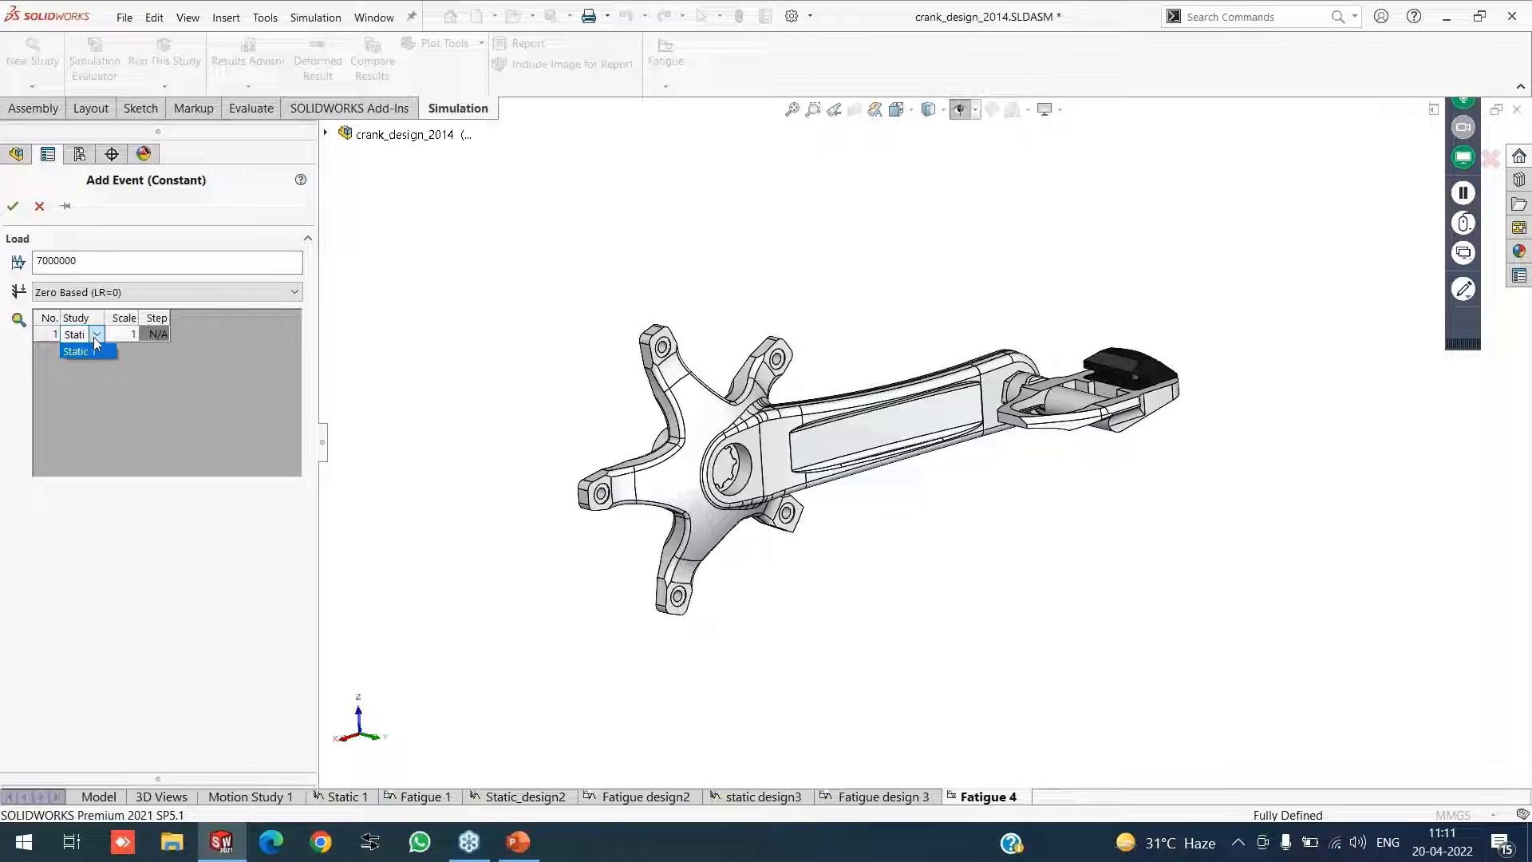
{"action": "left_click", "coordinate": [19, 224]}
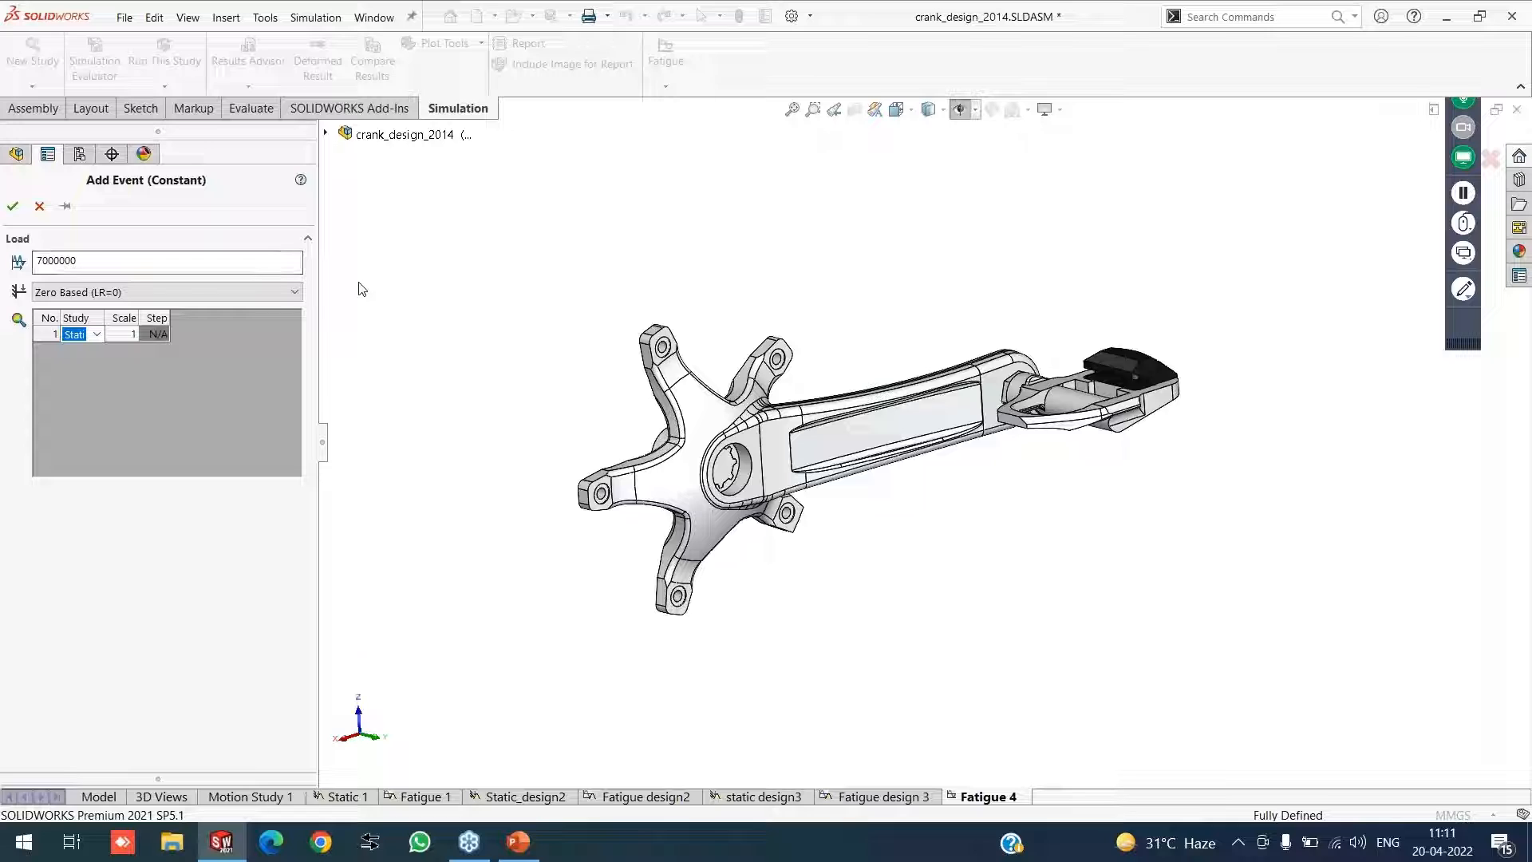
{"action": "left_click", "coordinate": [14, 206]}
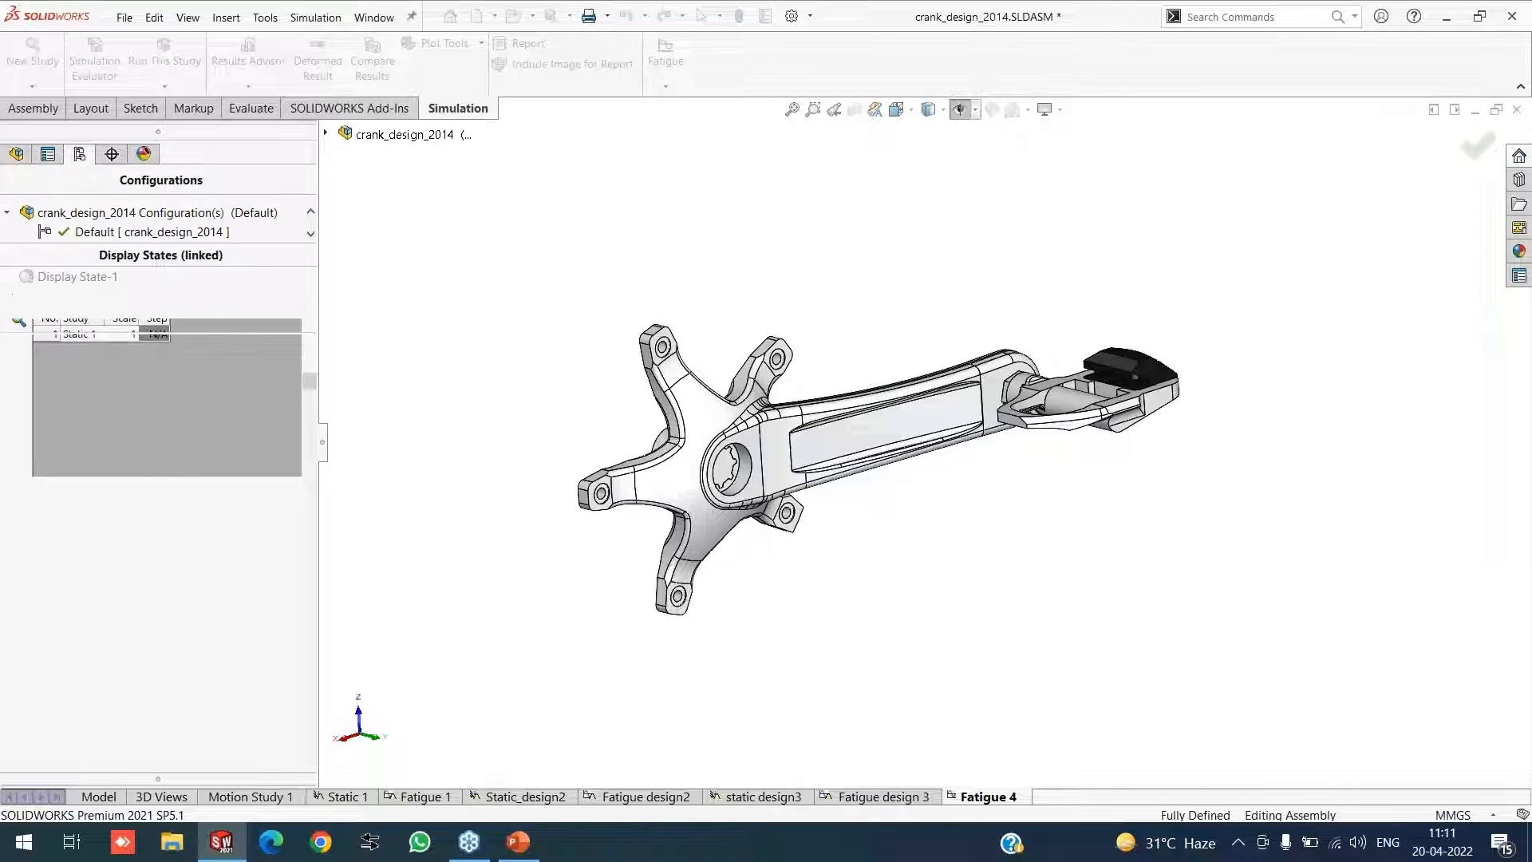
Apply the 6061-T6 (S-N) material's fatigue S-N curve data to all bodies of the fatigue study
{"action": "right_click", "coordinate": [53, 391]}
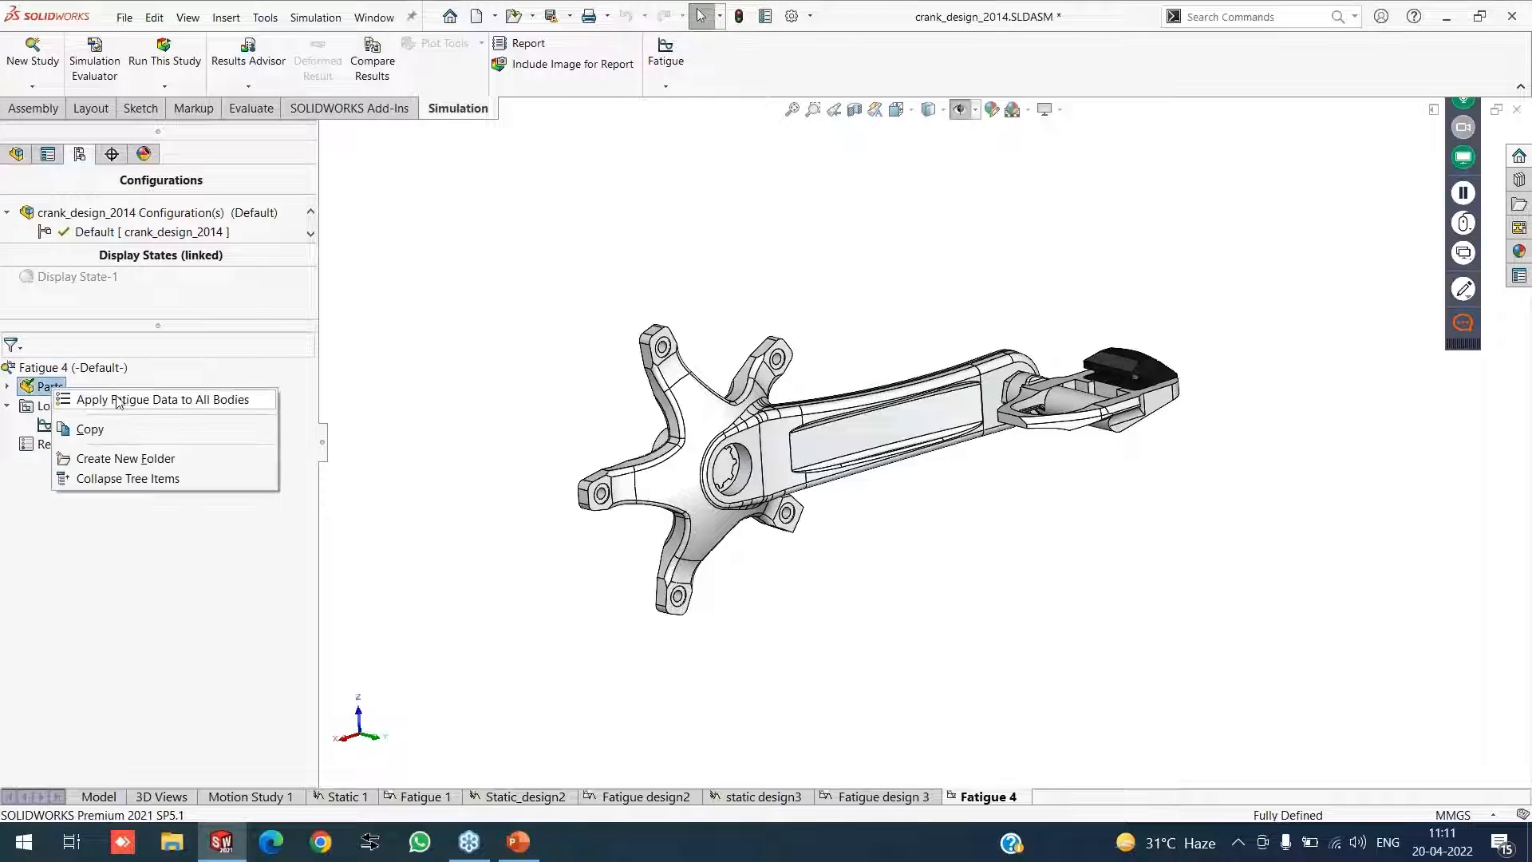
{"action": "left_click", "coordinate": [120, 403]}
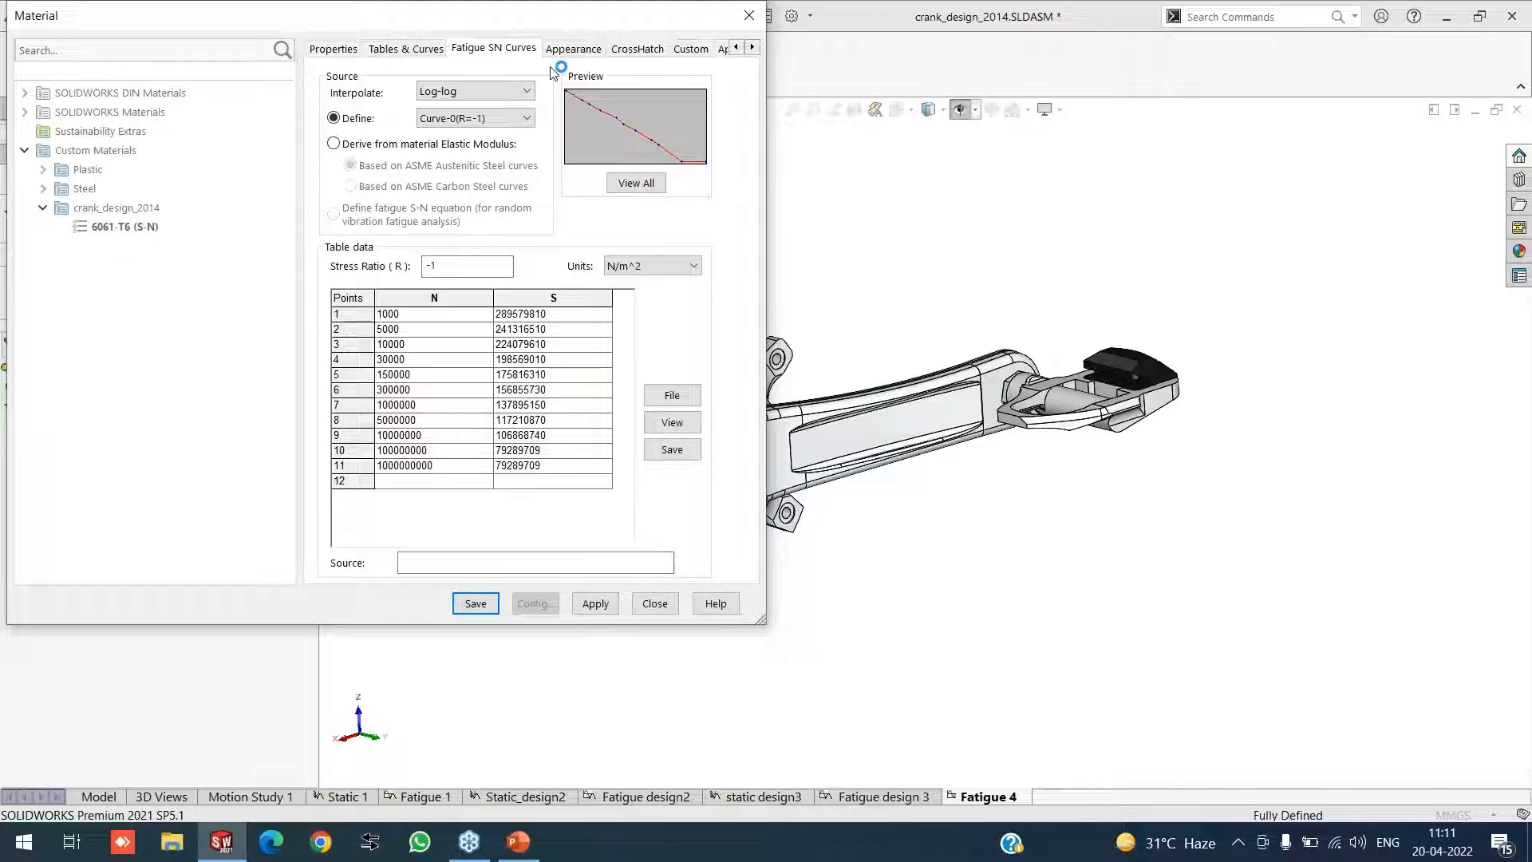
{"action": "left_click", "coordinate": [595, 603]}
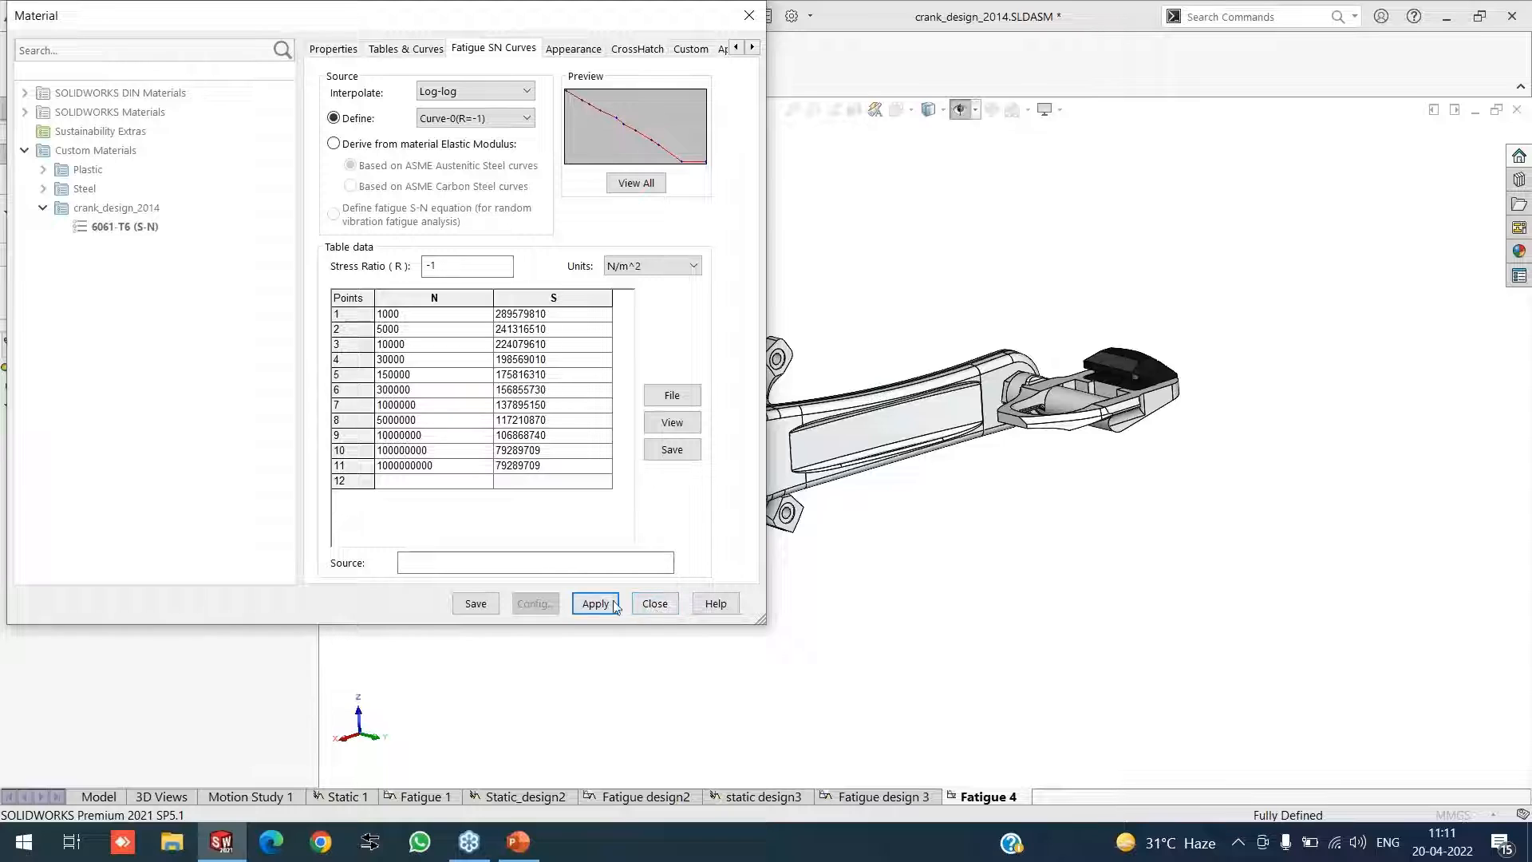
{"action": "left_click", "coordinate": [653, 604]}
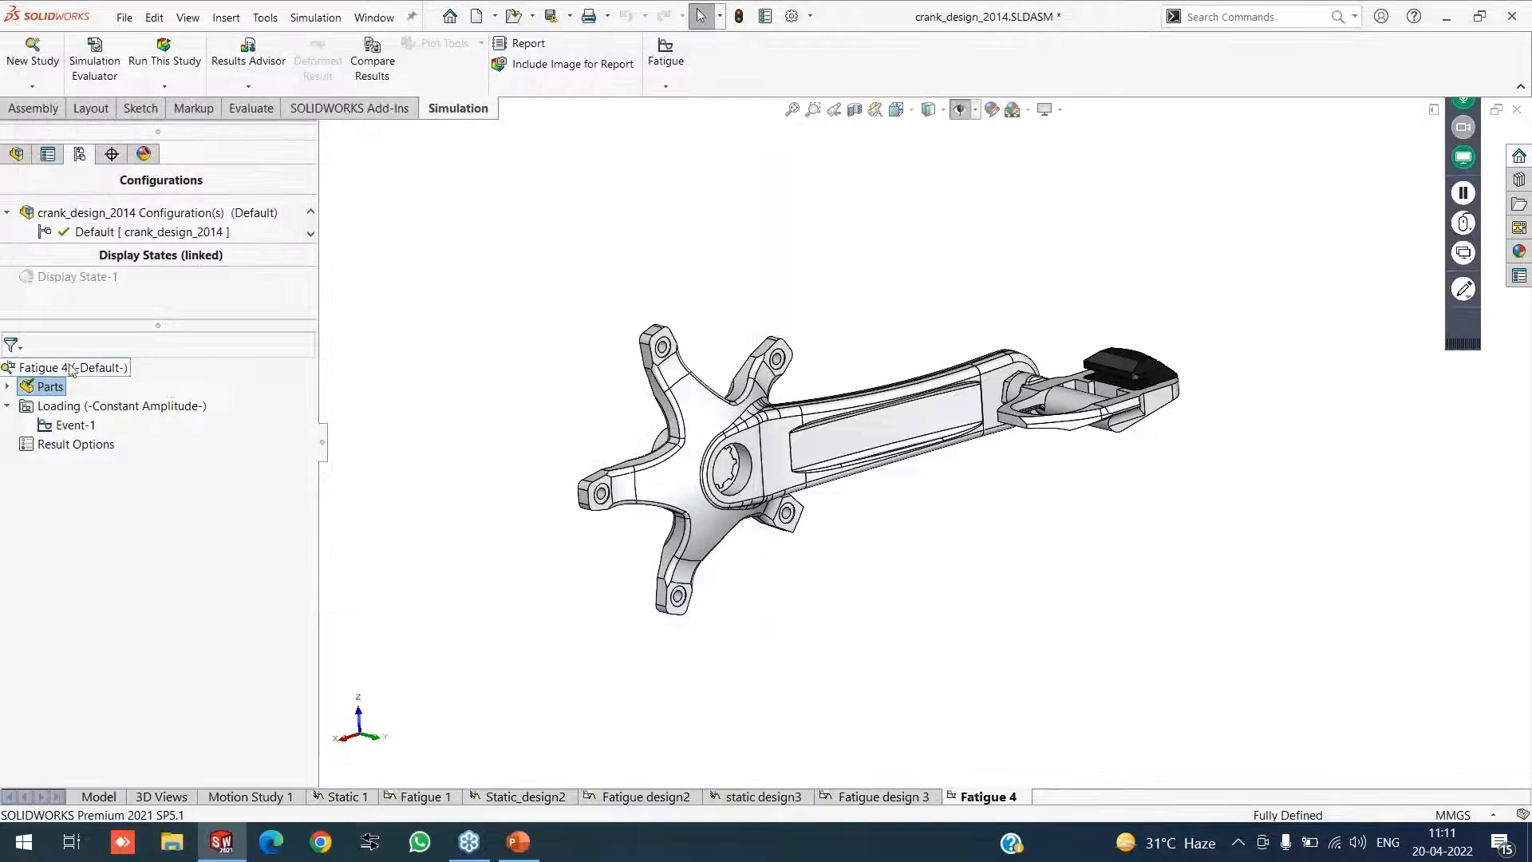
{"action": "right_click", "coordinate": [76, 369]}
{"action": "left_click", "coordinate": [383, 358]}
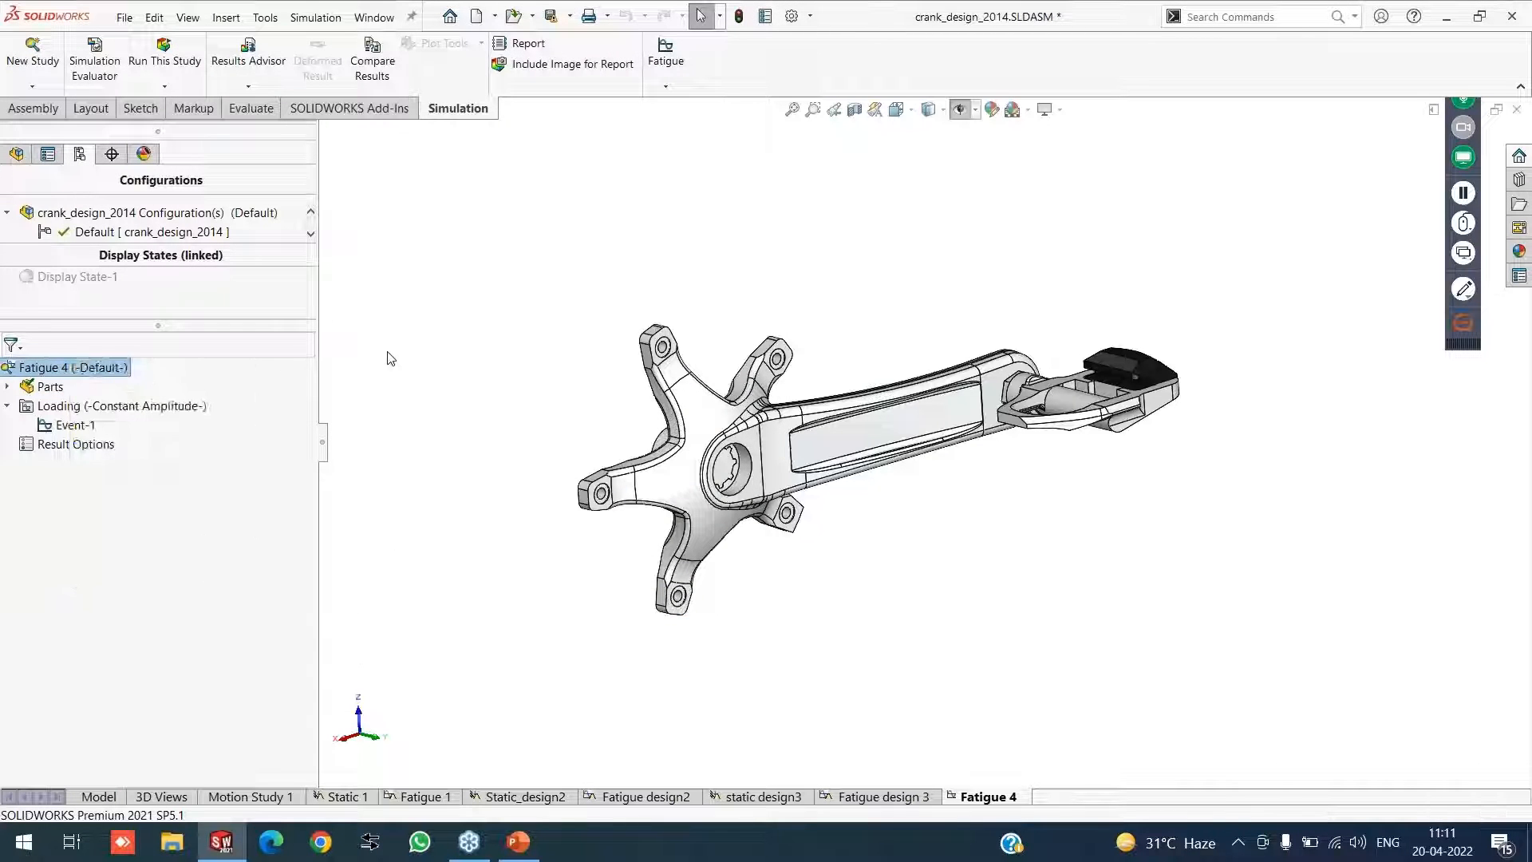
Open the Fatigue 1 study and review the cycles, loading type and source study of its Event-1 loading definition
{"action": "left_click", "coordinate": [420, 795]}
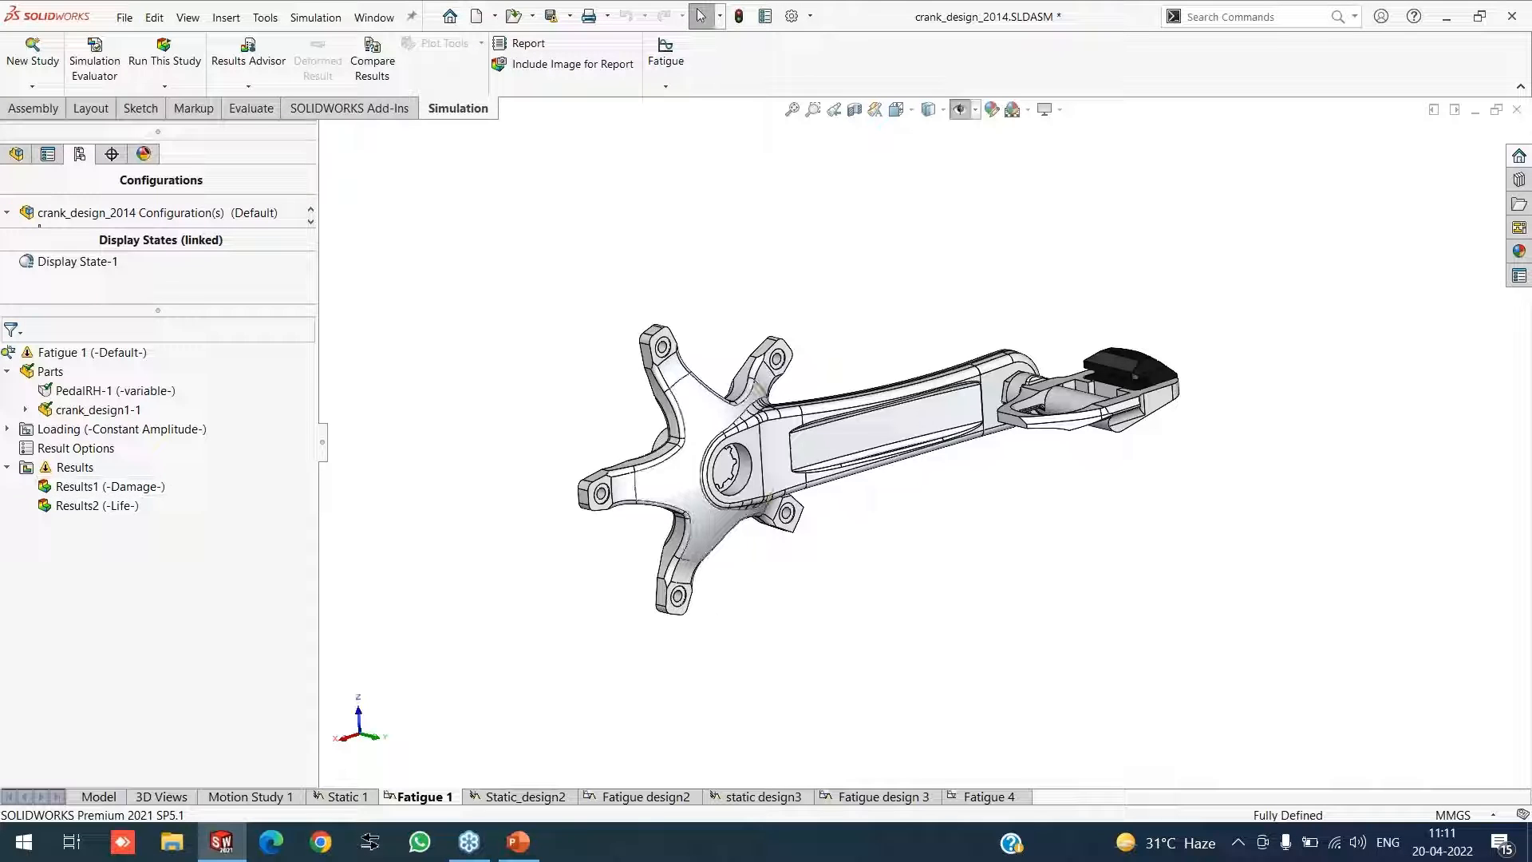
{"action": "right_click", "coordinate": [76, 355]}
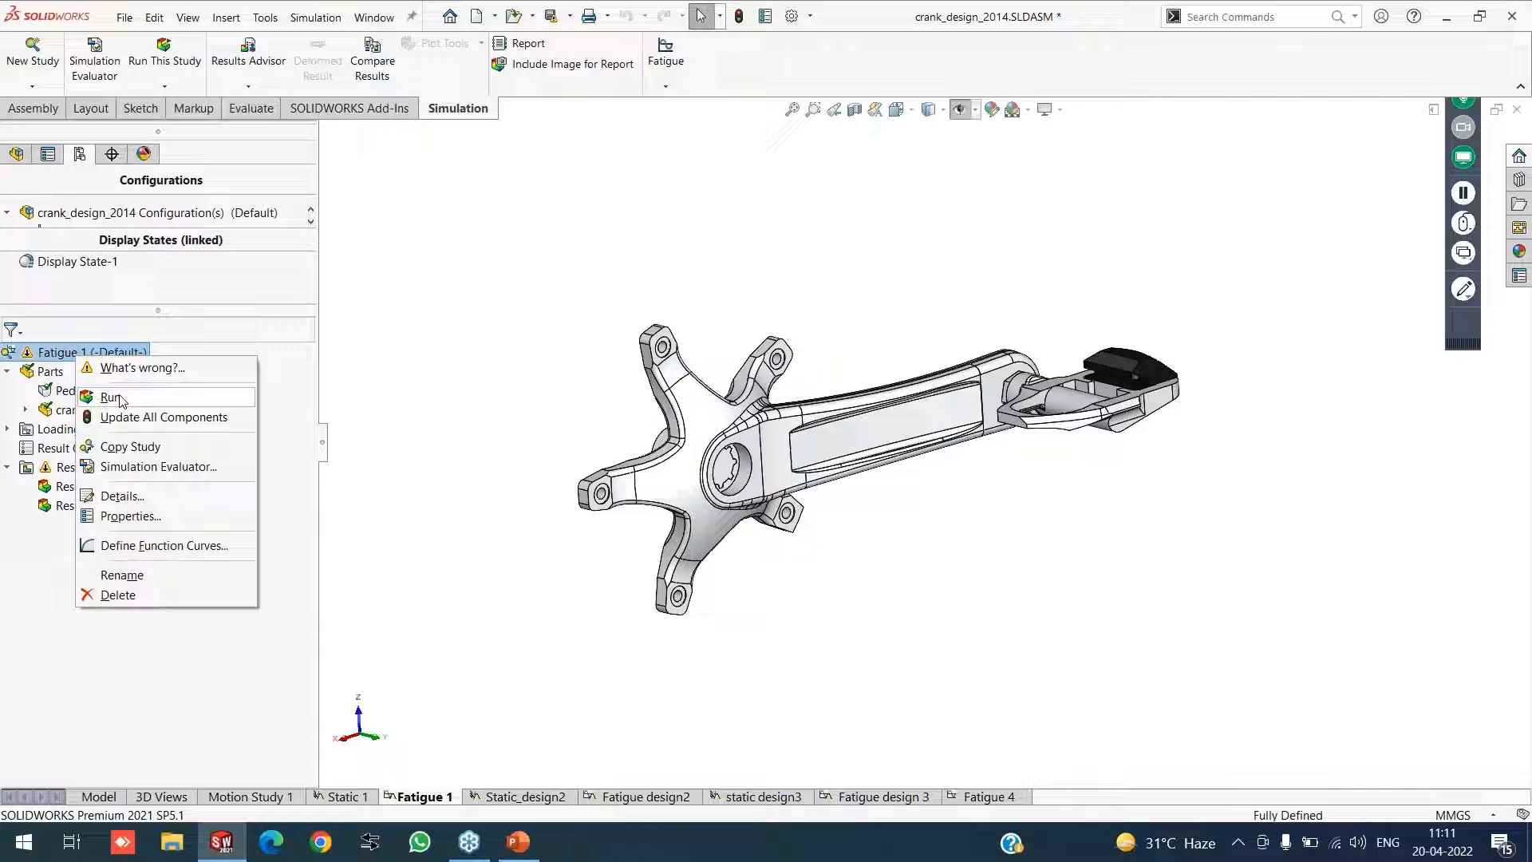
{"action": "left_click", "coordinate": [587, 332]}
{"action": "left_click", "coordinate": [488, 341]}
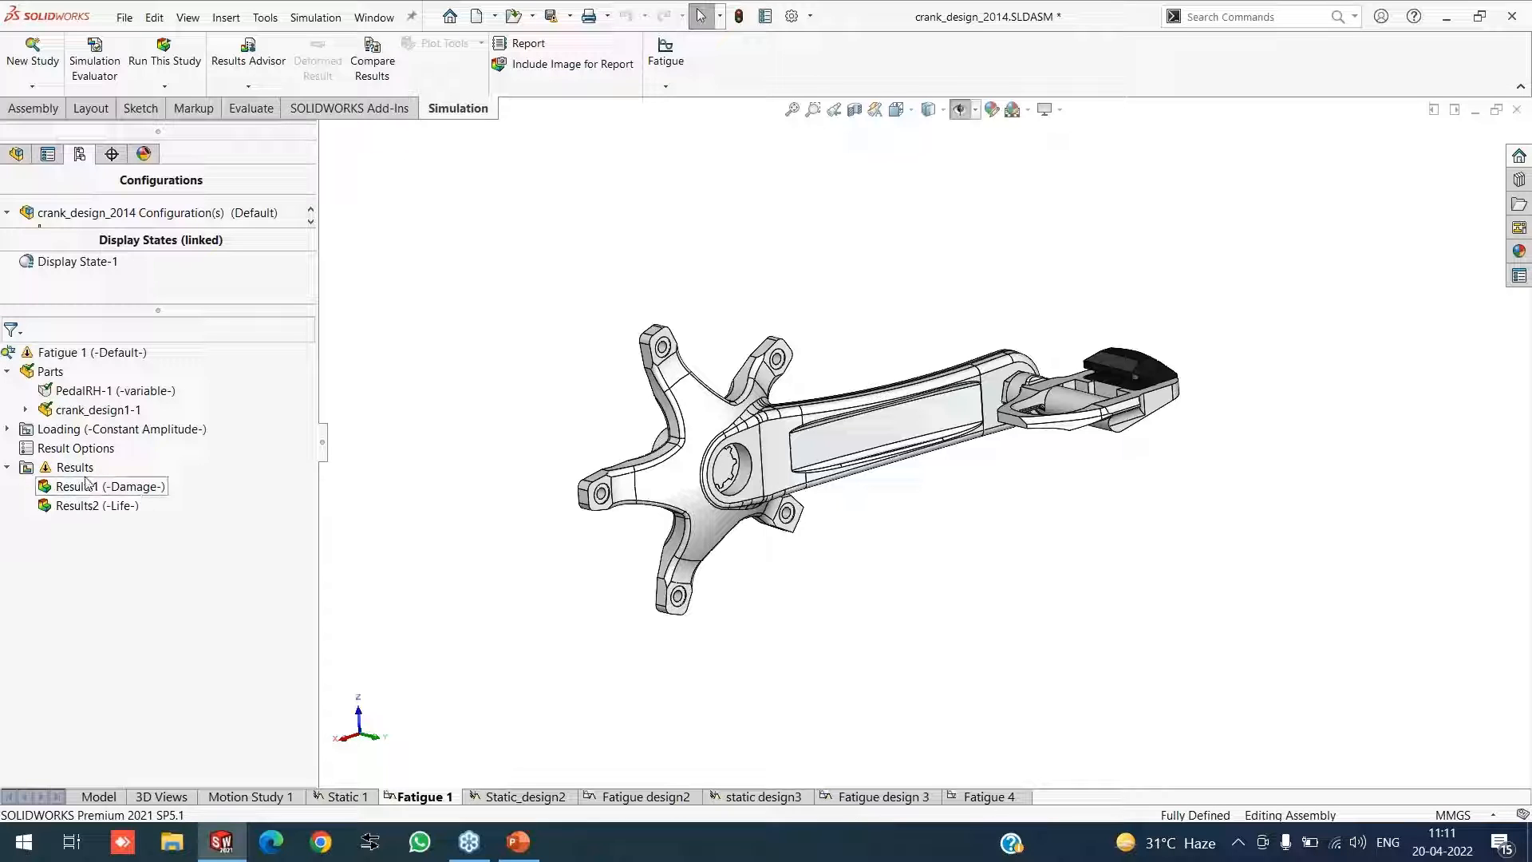
{"action": "left_click", "coordinate": [7, 428]}
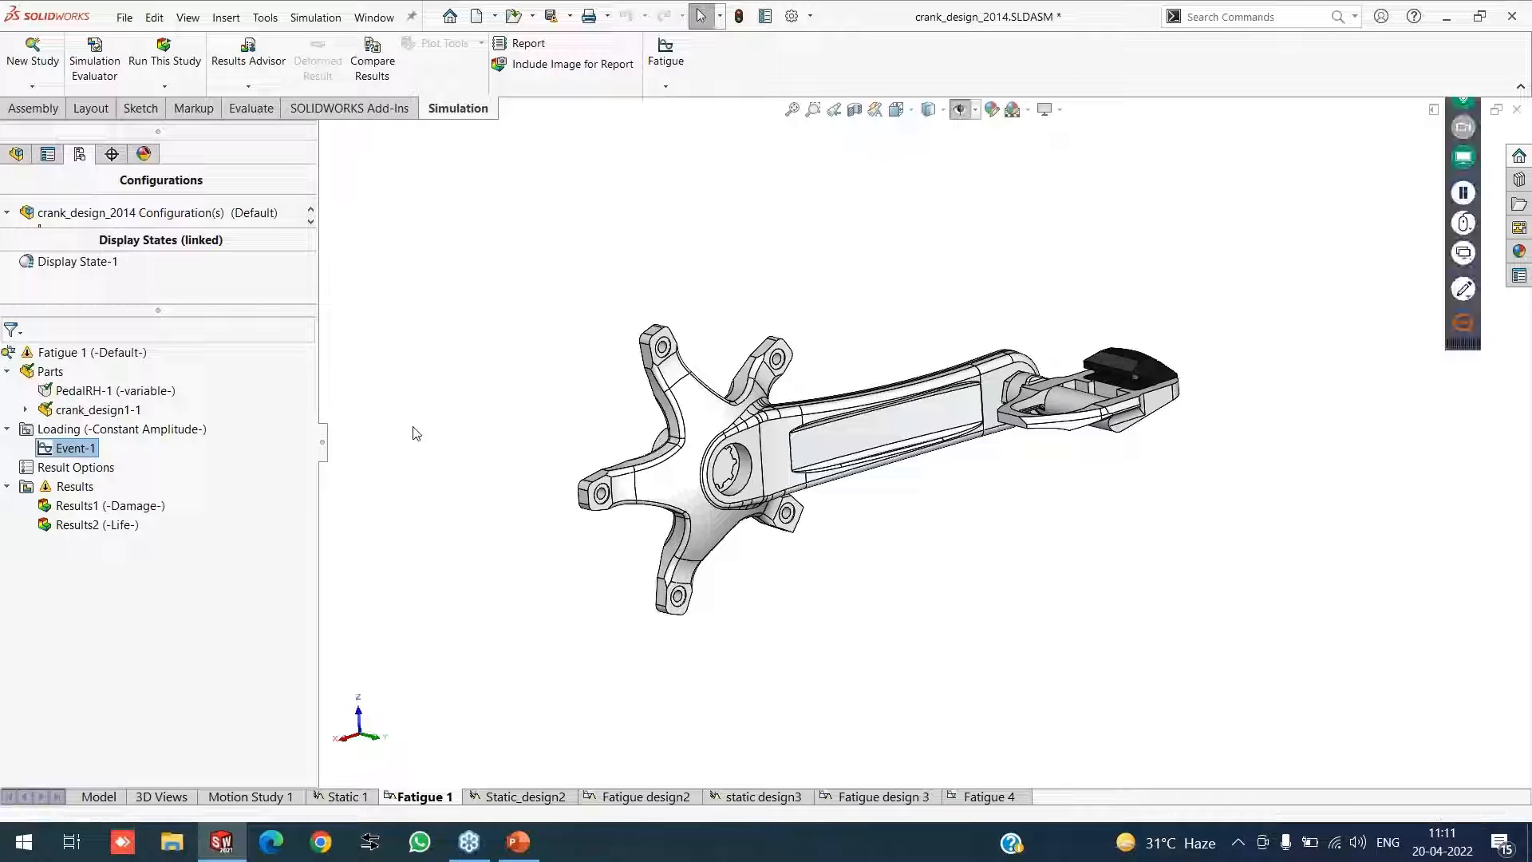
{"action": "right_click", "coordinate": [71, 449]}
{"action": "left_click", "coordinate": [104, 493]}
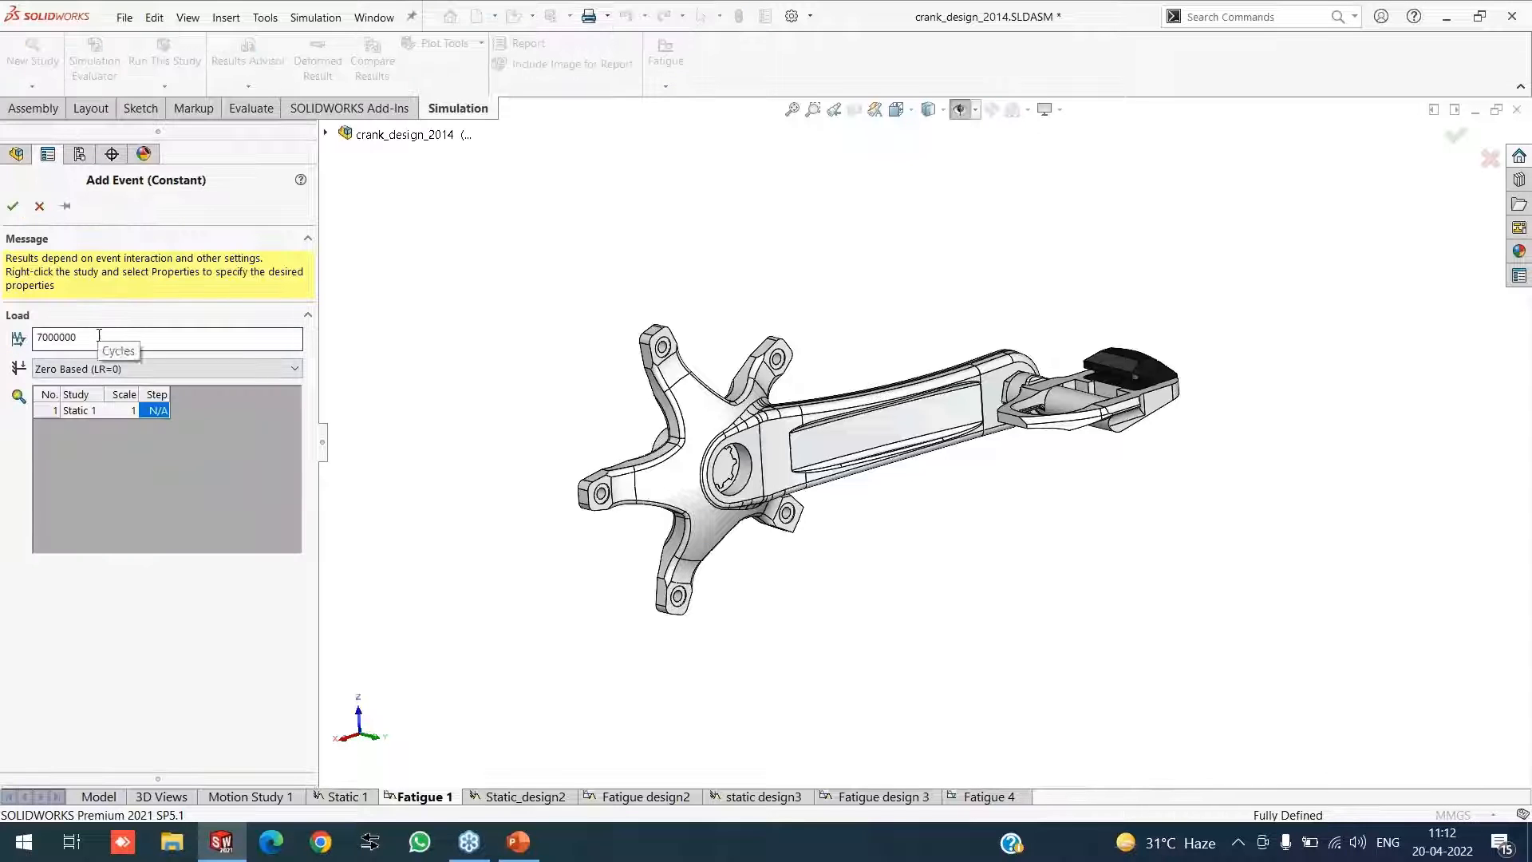
{"action": "left_click", "coordinate": [12, 206]}
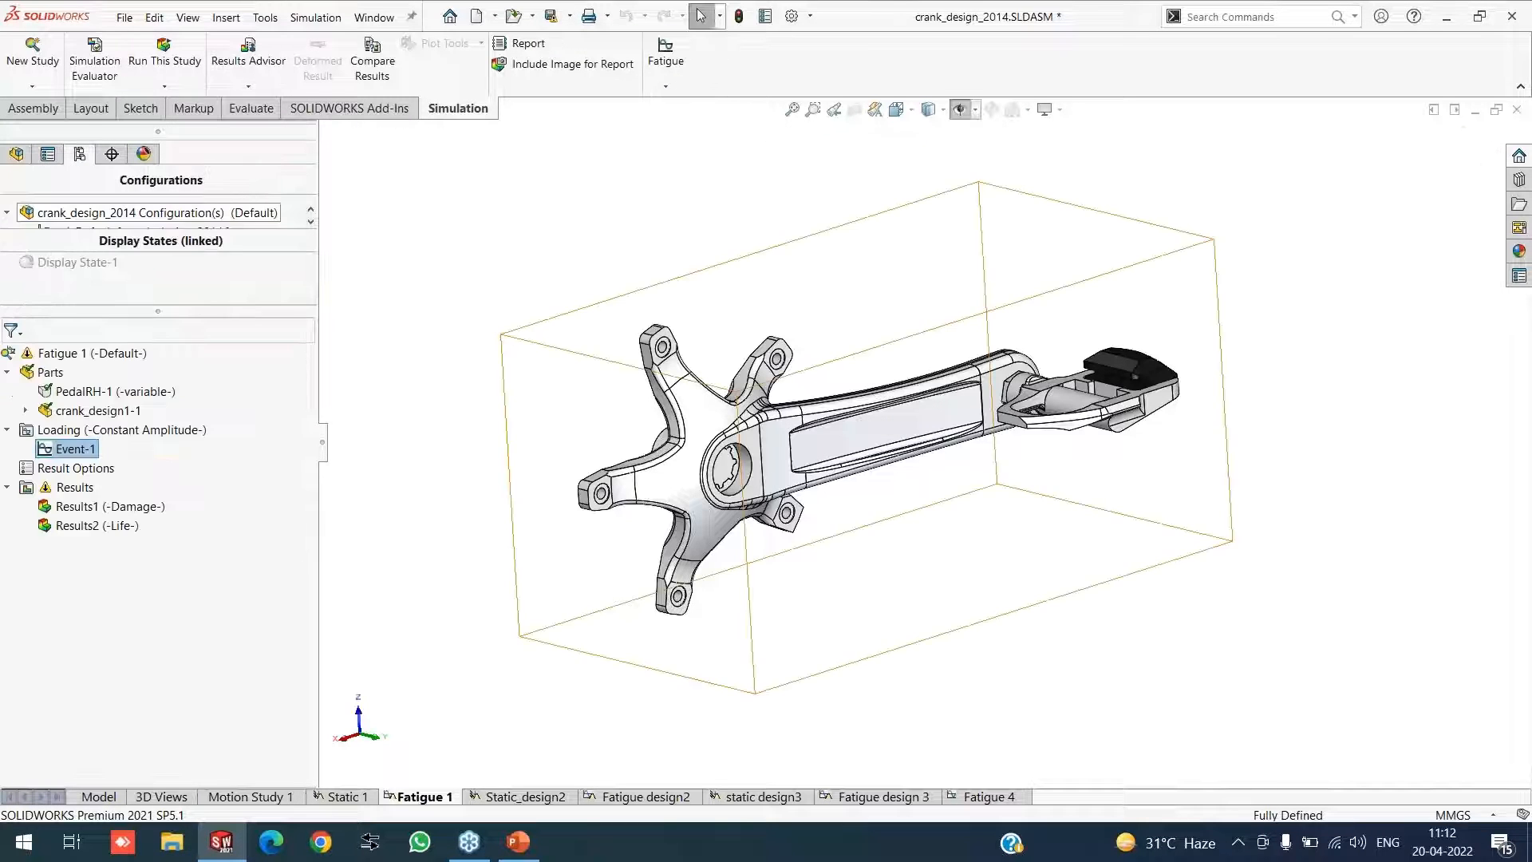
{"action": "left_click", "coordinate": [8, 430]}
Show the Results1 damage plot of the Fatigue 1 study
{"action": "right_click", "coordinate": [90, 489]}
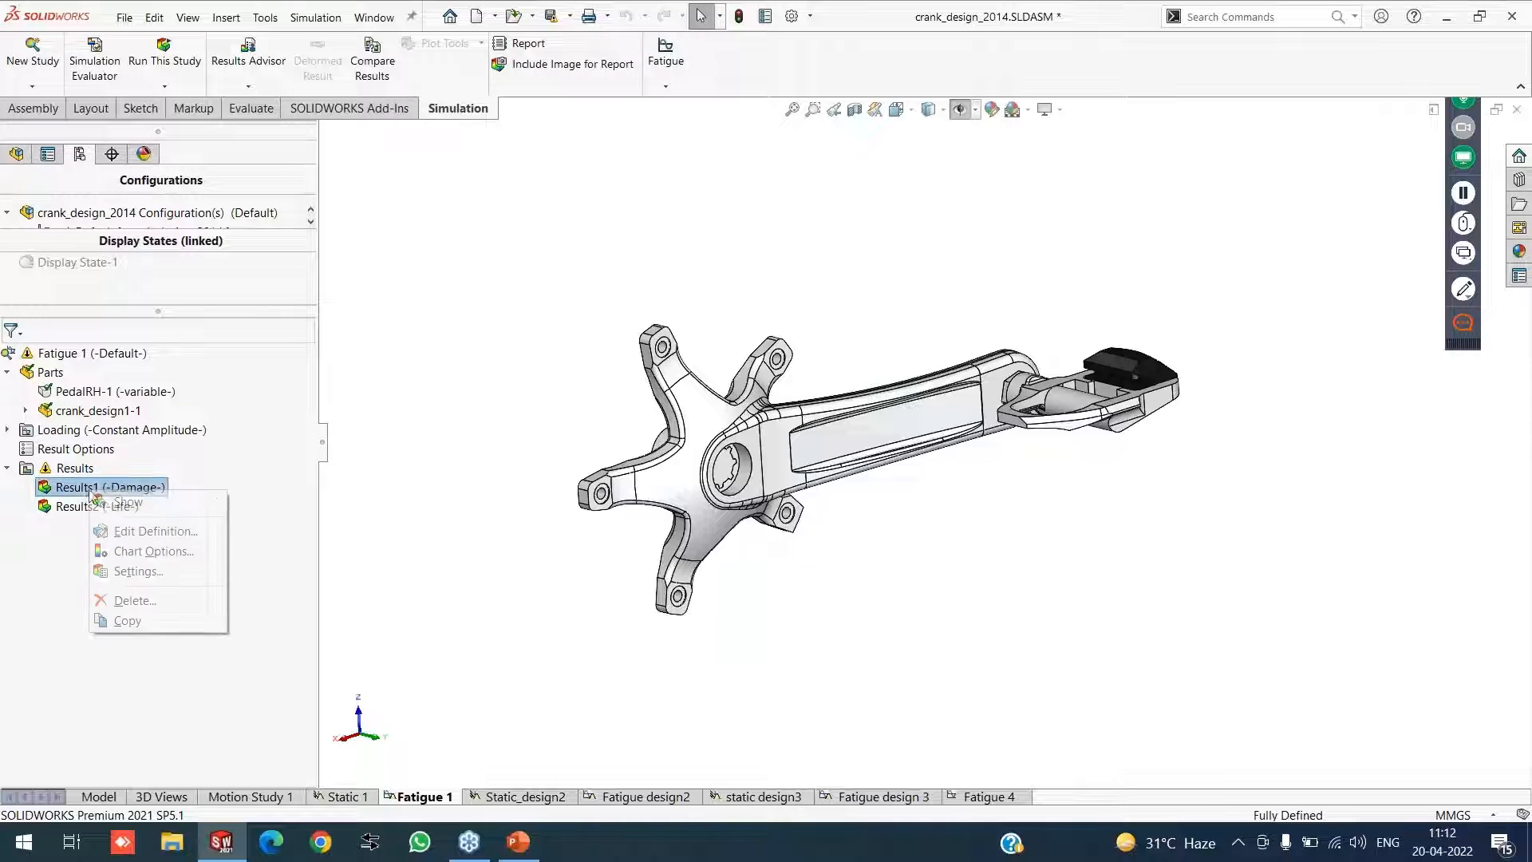
{"action": "left_click", "coordinate": [395, 485]}
{"action": "right_click", "coordinate": [147, 489]}
{"action": "left_click", "coordinate": [400, 490]}
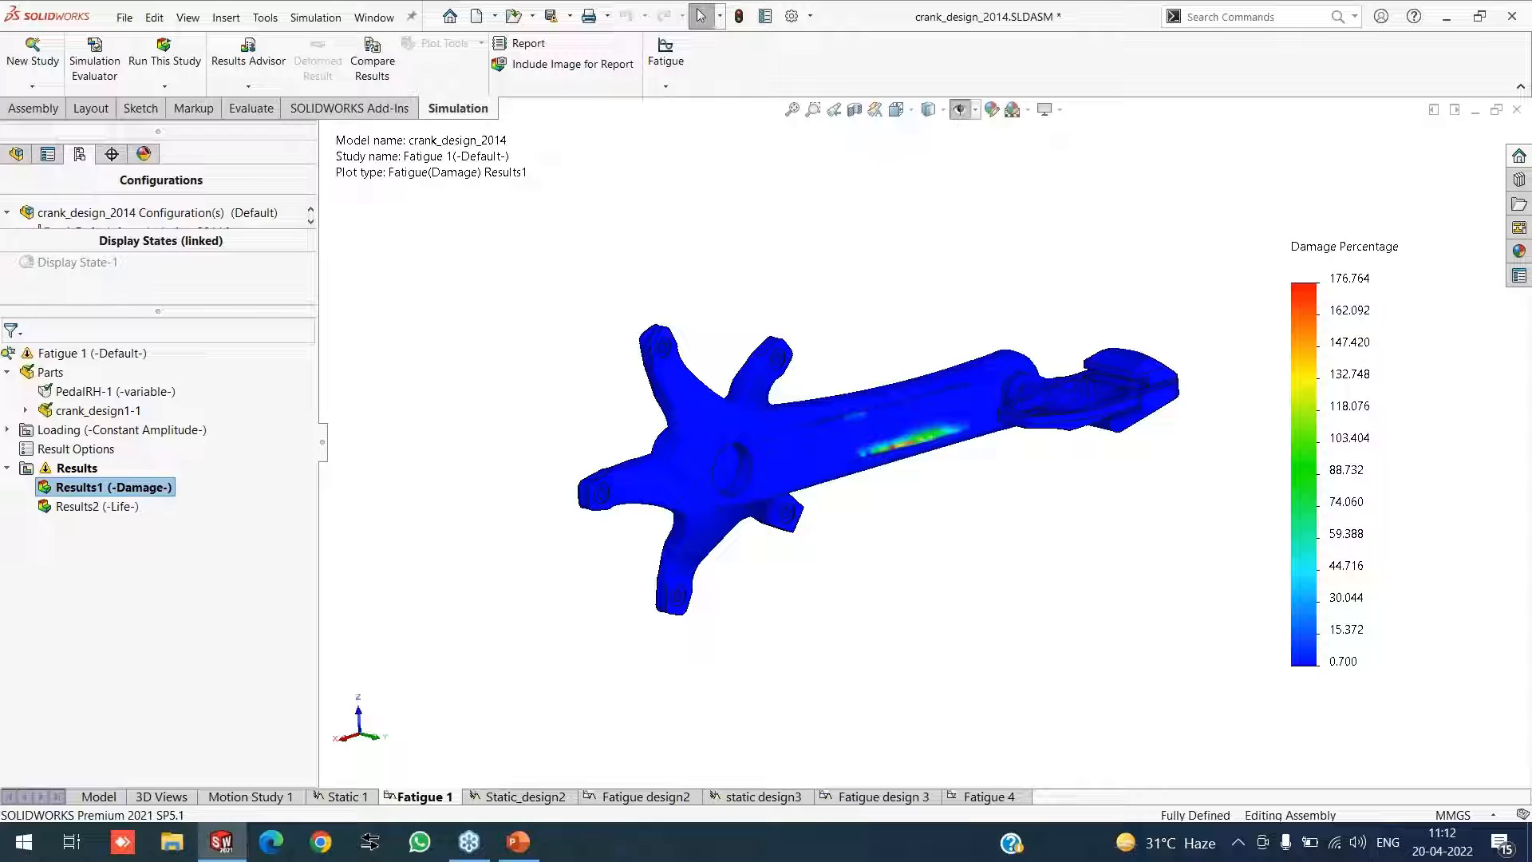
Examine the damage percentage distribution on the Default crank from both sides and close up along the arm's recessed face
{"action": "middle_click_drag", "start_coordinate": [766, 409], "coordinate": [922, 423]}
{"action": "scroll", "coordinate": [787, 410], "scroll_direction": "down", "scroll_amount": 4}
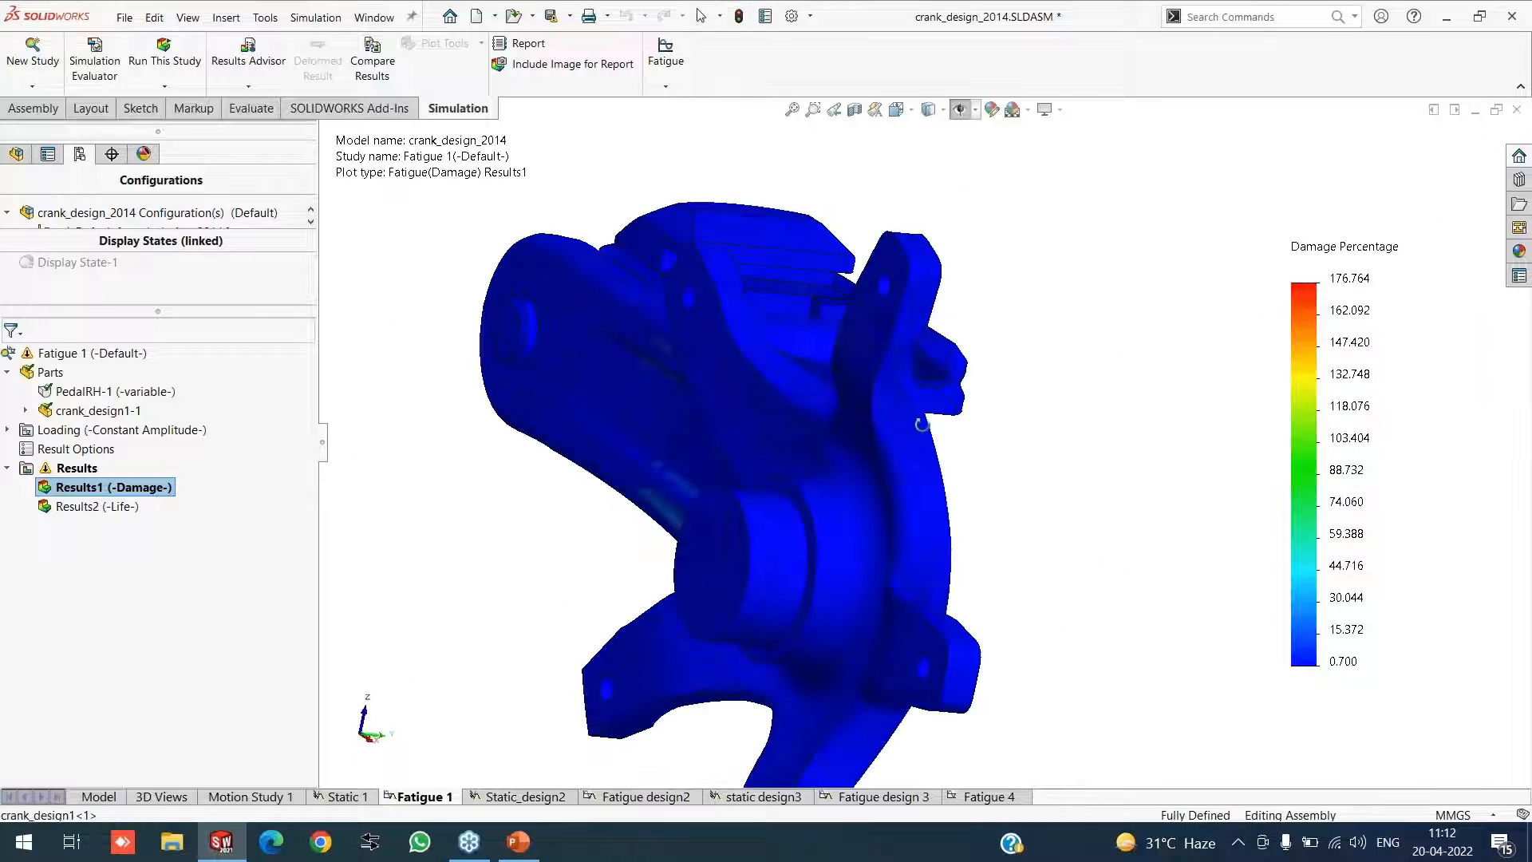
{"action": "middle_click_drag", "start_coordinate": [828, 453], "coordinate": [770, 455]}
{"action": "scroll", "coordinate": [1031, 488], "scroll_direction": "up", "scroll_amount": 4}
{"action": "scroll", "coordinate": [1112, 426], "scroll_direction": "up", "scroll_amount": 1}
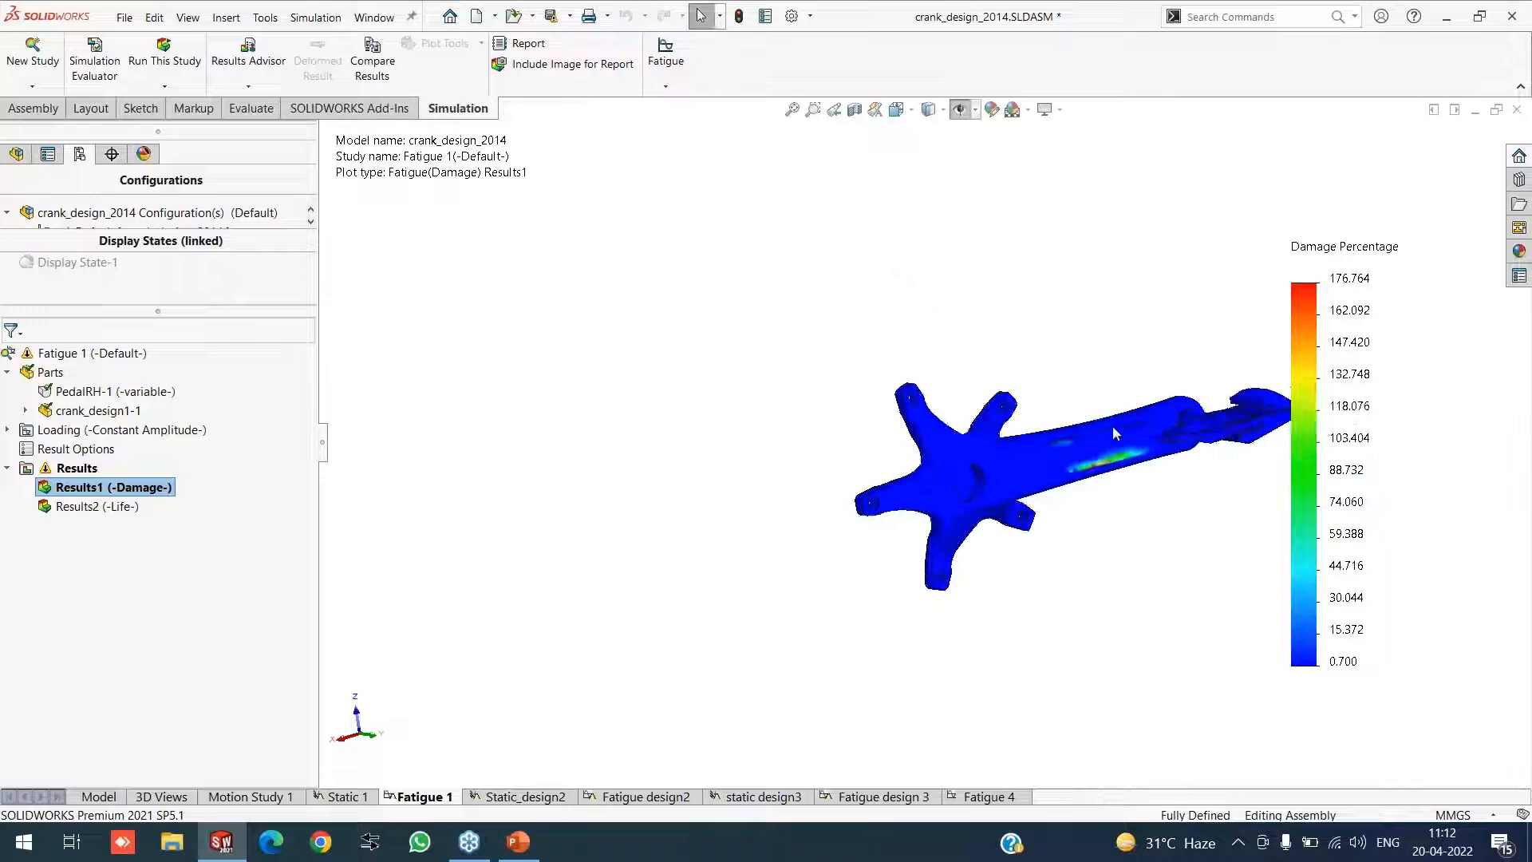
{"action": "scroll", "coordinate": [1127, 477], "scroll_direction": "down", "scroll_amount": 3}
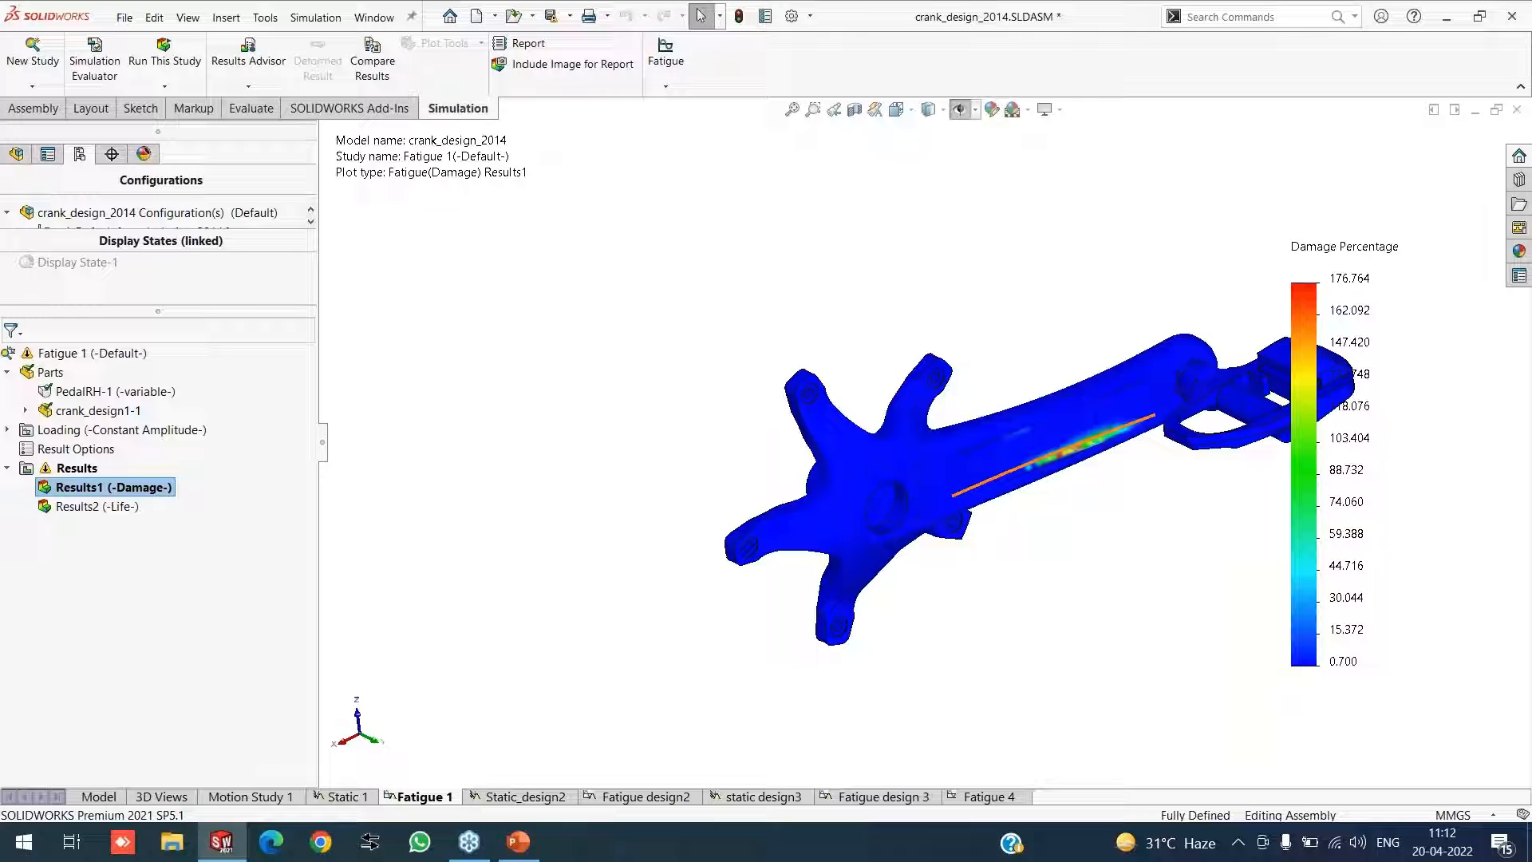
{"action": "scroll", "coordinate": [1128, 506], "scroll_direction": "up", "scroll_amount": 2}
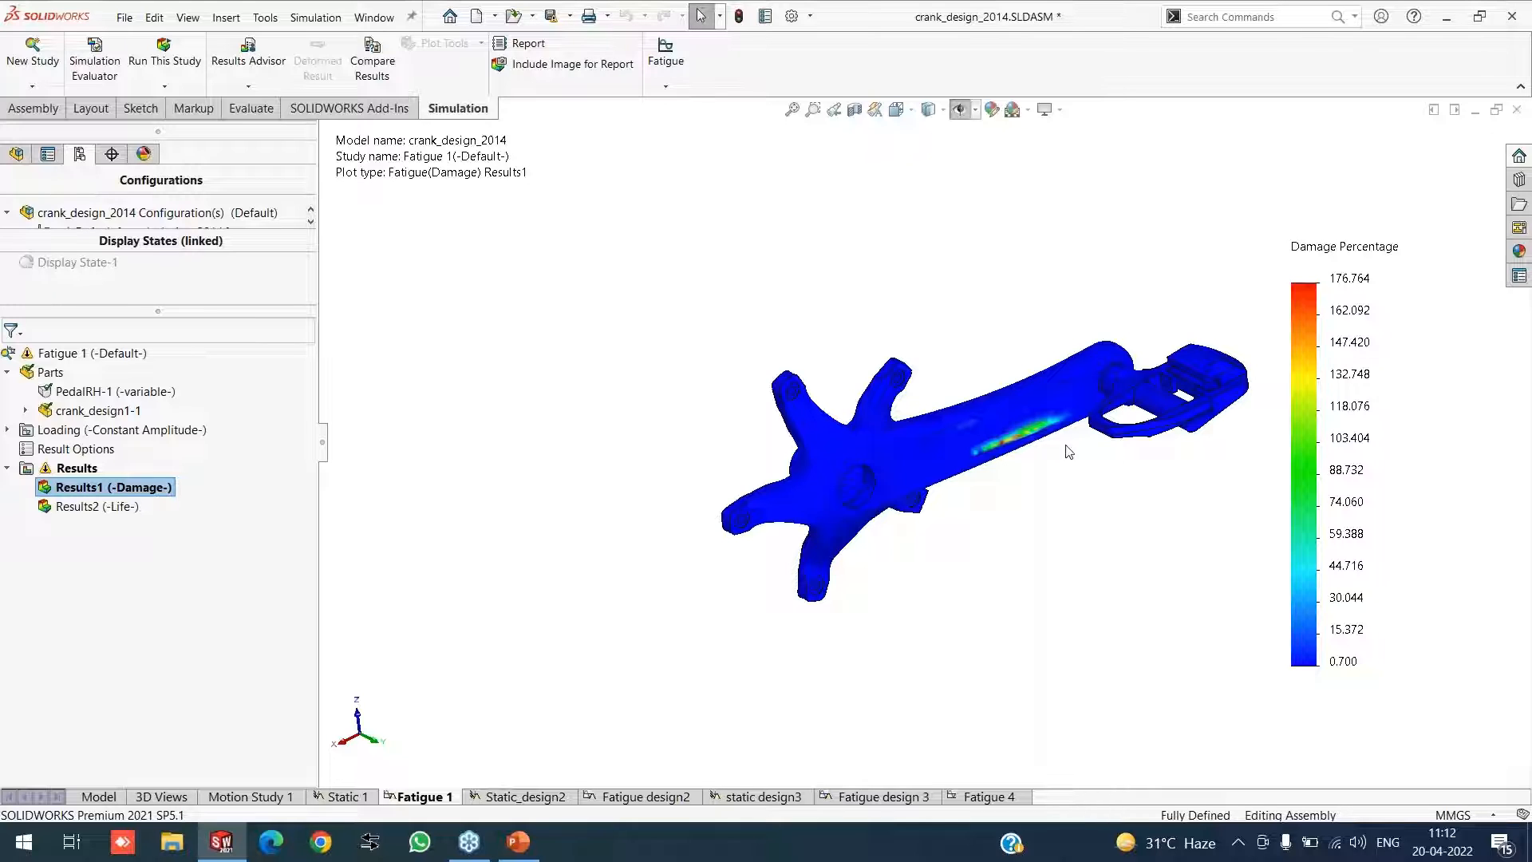
{"action": "scroll", "coordinate": [1067, 451], "scroll_direction": "down", "scroll_amount": 5}
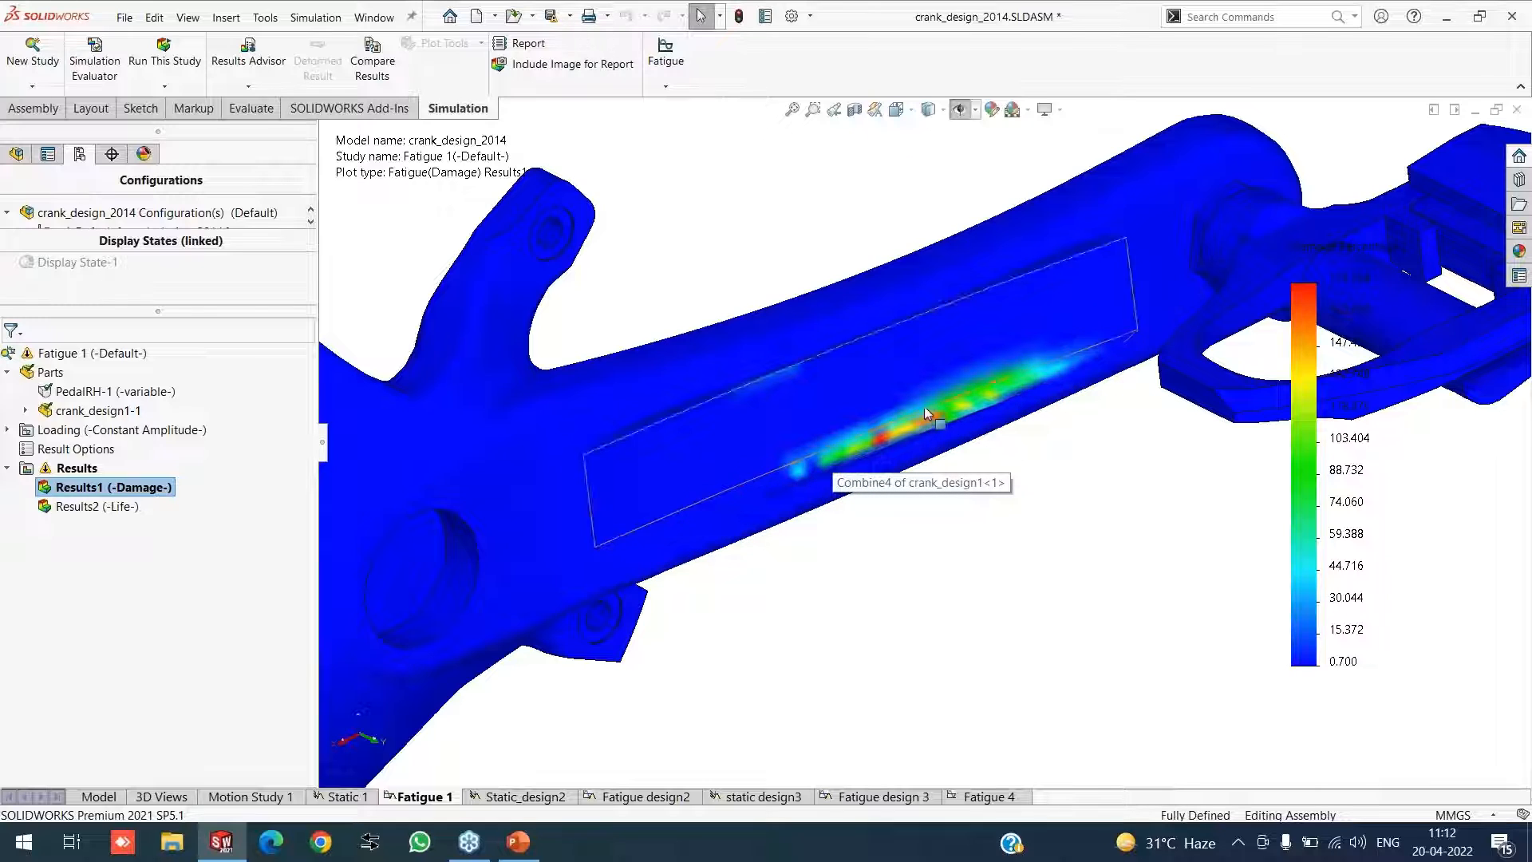
{"action": "scroll", "coordinate": [942, 519], "scroll_direction": "up", "scroll_amount": 5}
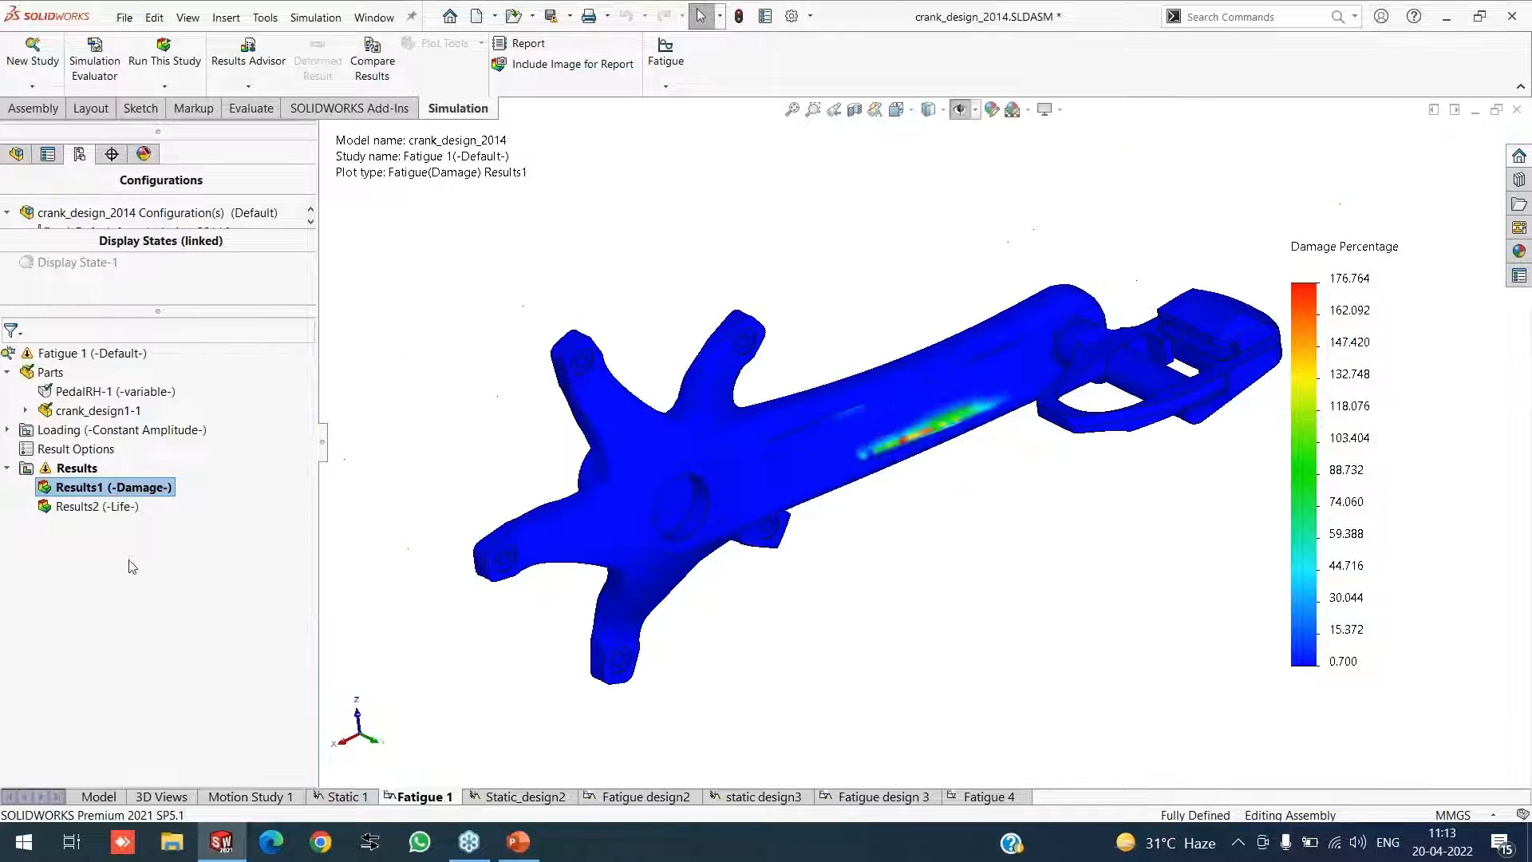
Show the Results2 life plot of Fatigue 1 and move the minimum-life label just below the crank arm
{"action": "right_click", "coordinate": [89, 509]}
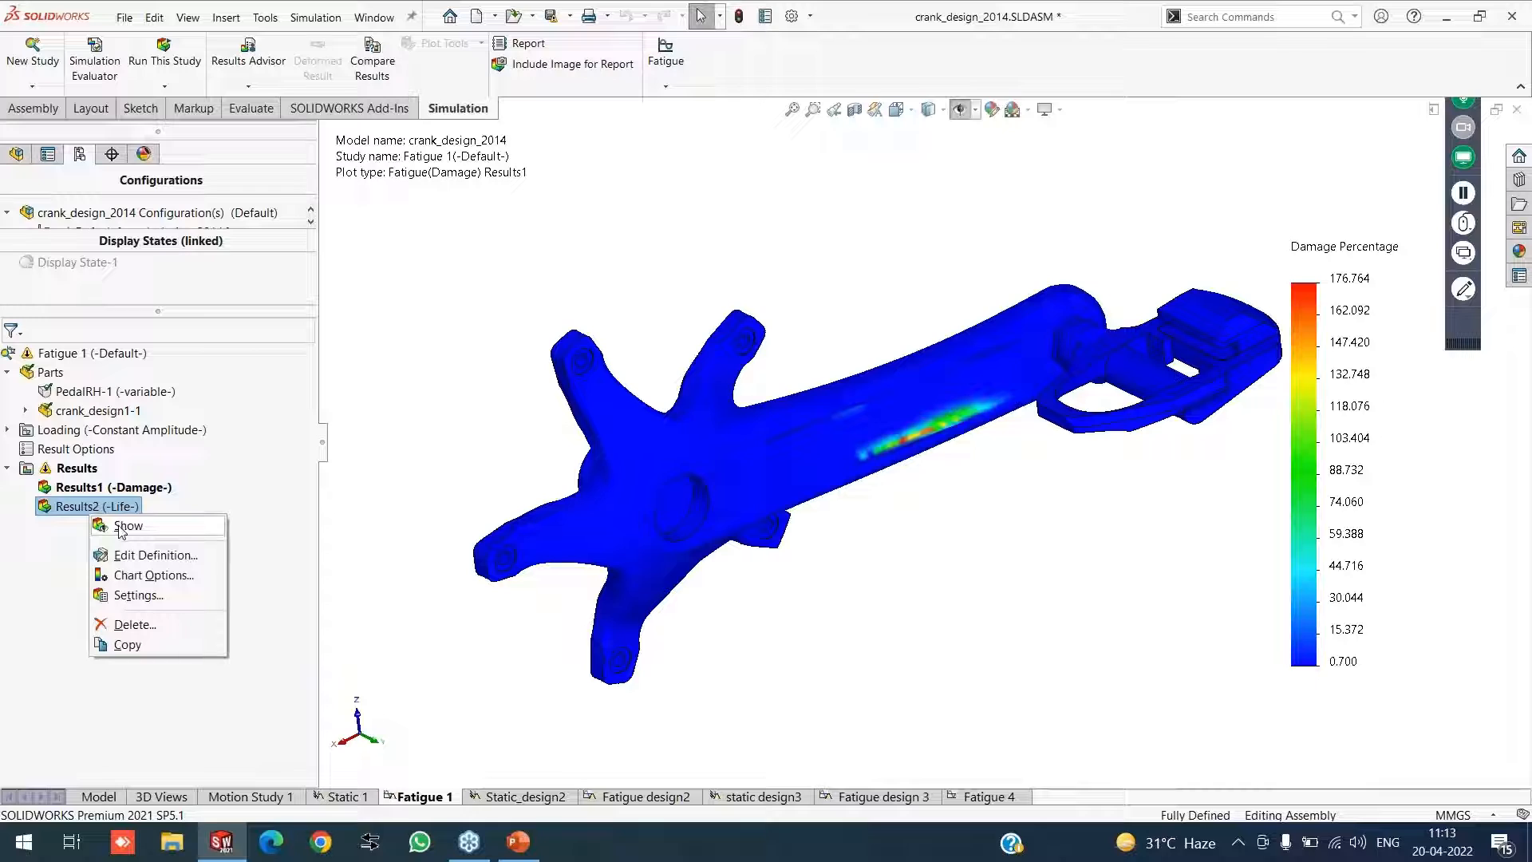
{"action": "left_click", "coordinate": [123, 526]}
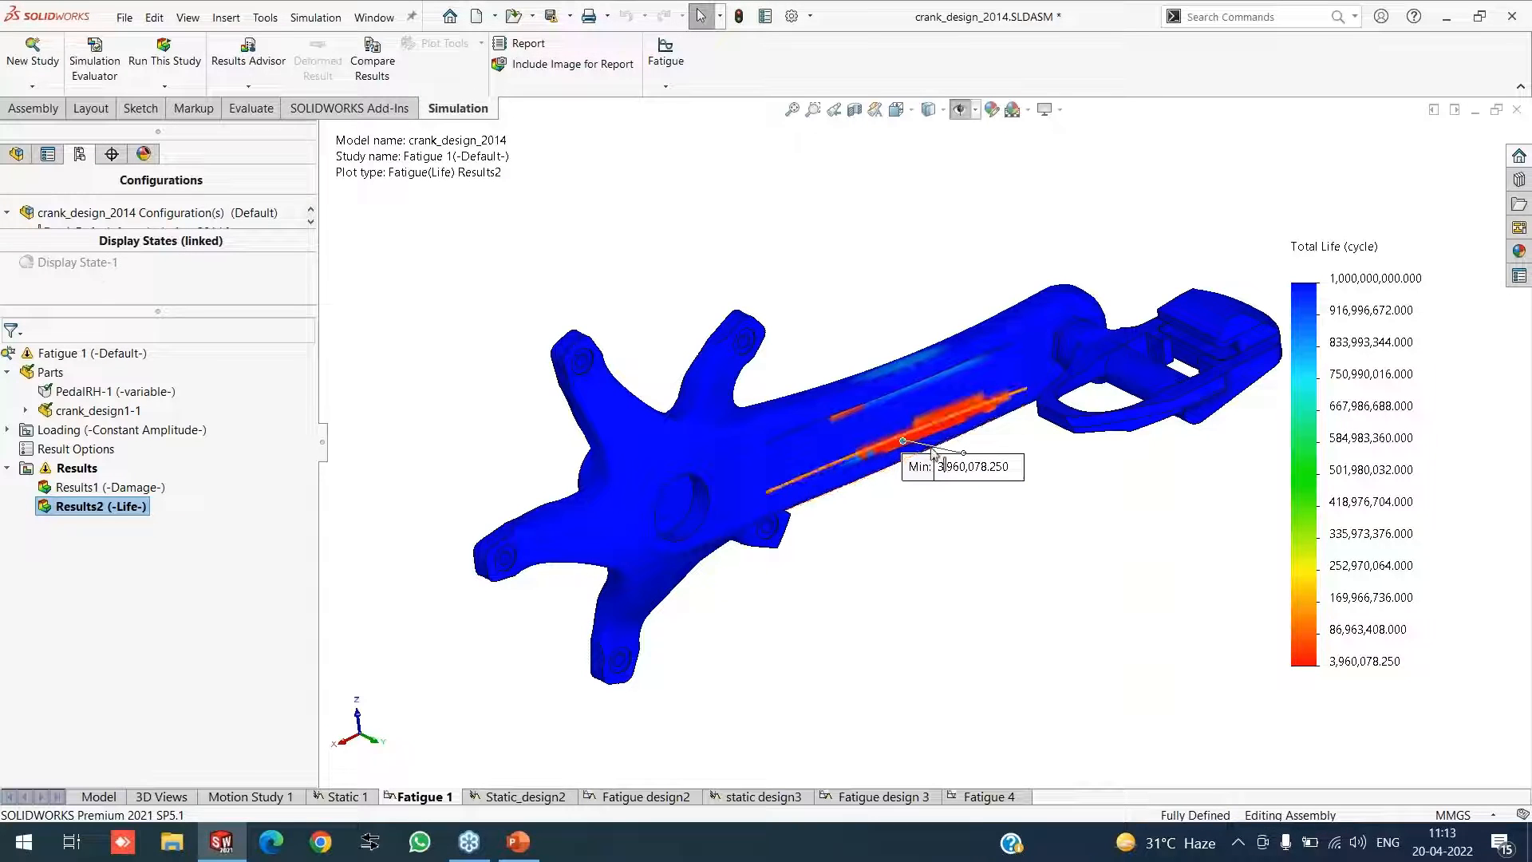
{"action": "left_click_drag", "start_coordinate": [927, 469], "coordinate": [934, 502]}
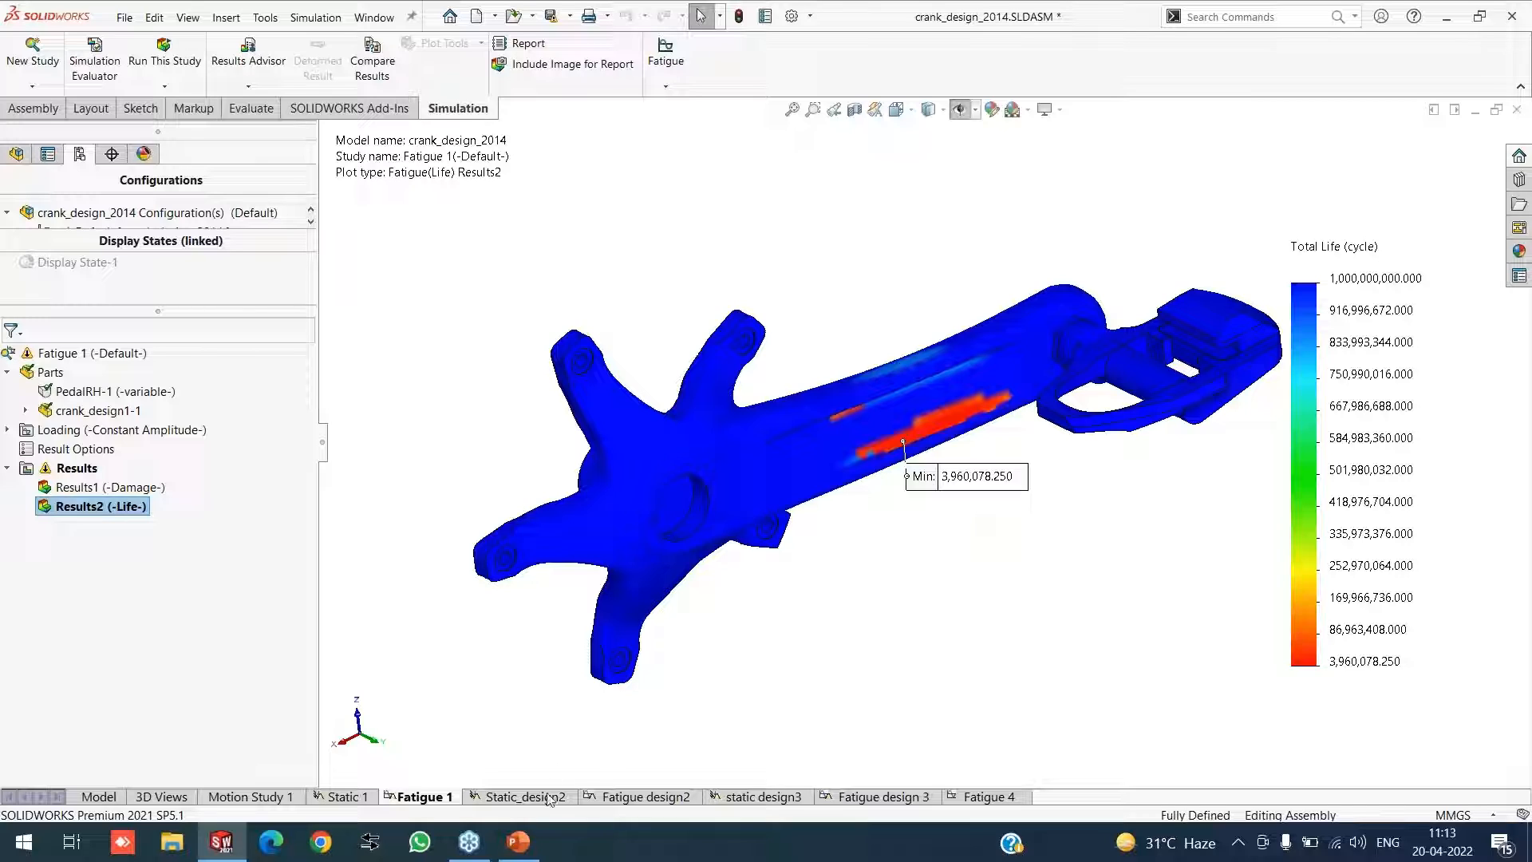
Open the Fatigue design2 study and activate its Design2 SOLIDWORKS configuration
{"action": "left_click", "coordinate": [654, 798]}
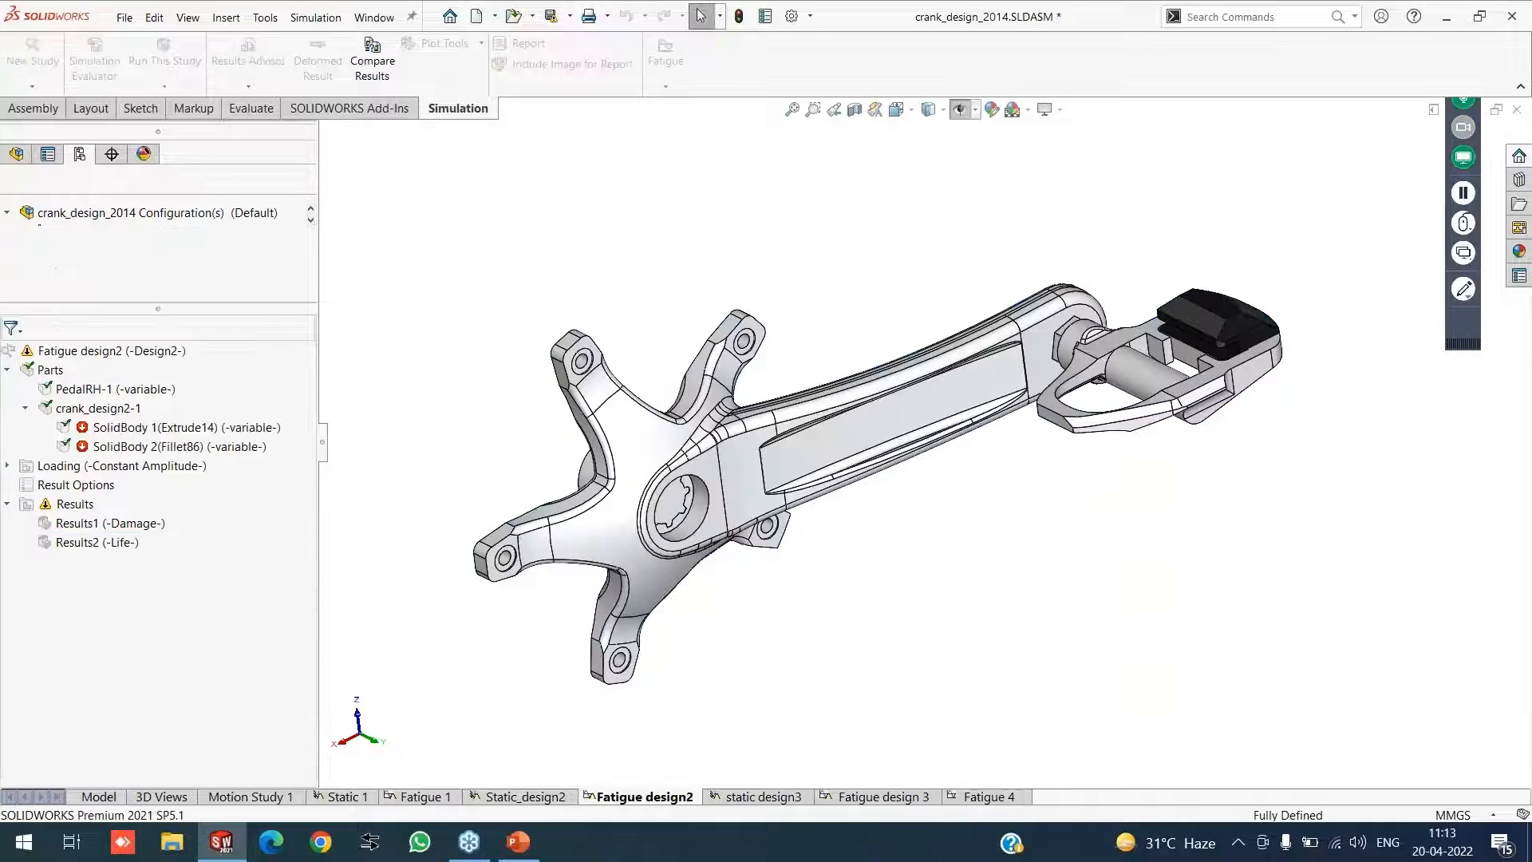
{"action": "right_click", "coordinate": [127, 354]}
{"action": "left_click", "coordinate": [160, 378]}
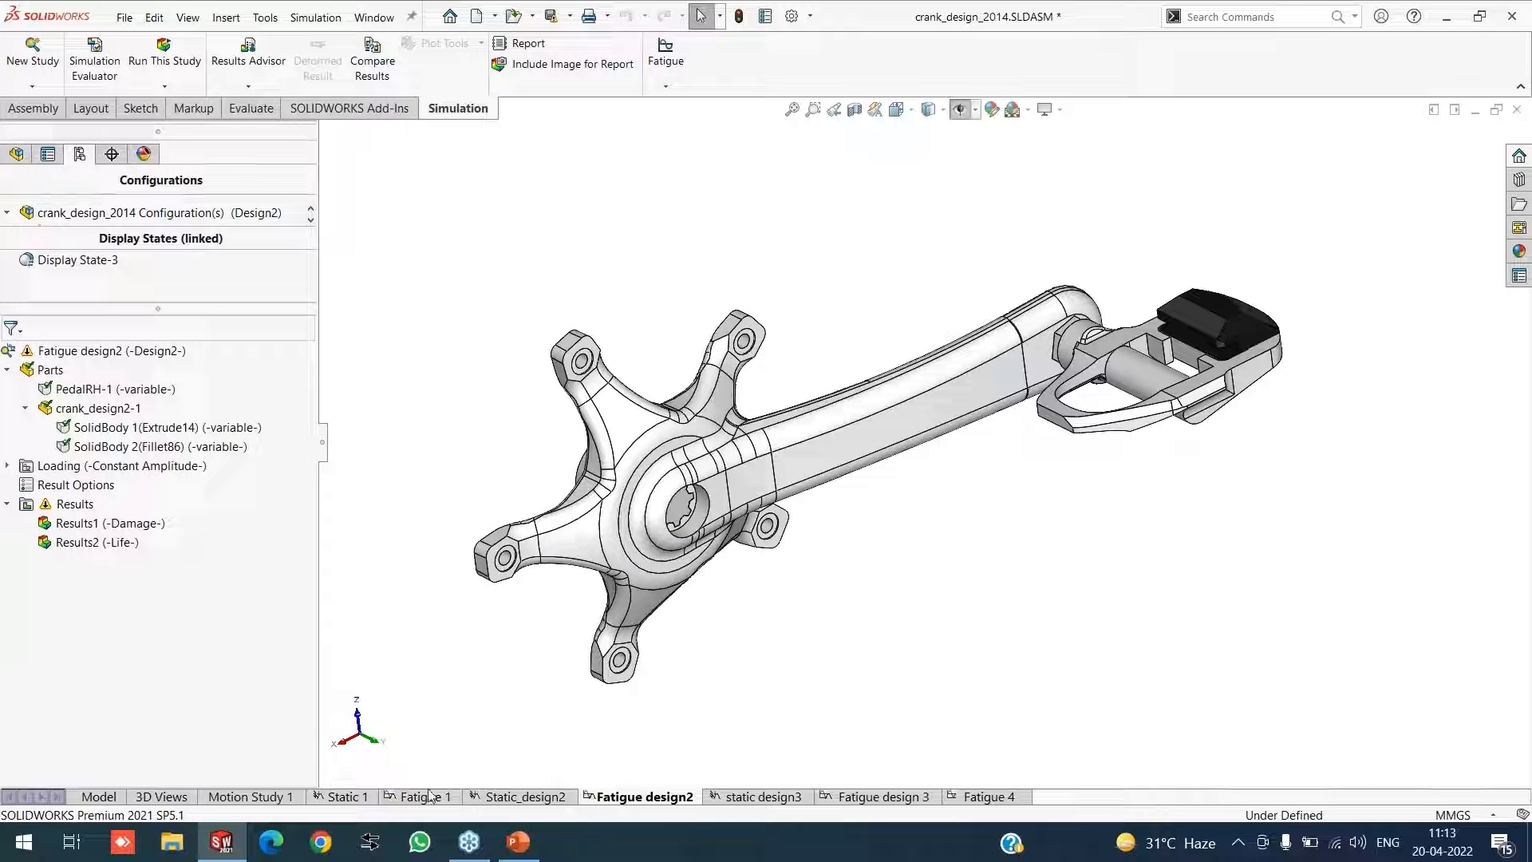
Check the Static 1 and Static_design2 studies, and return to the Fatigue design2 study
{"action": "left_click", "coordinate": [349, 797]}
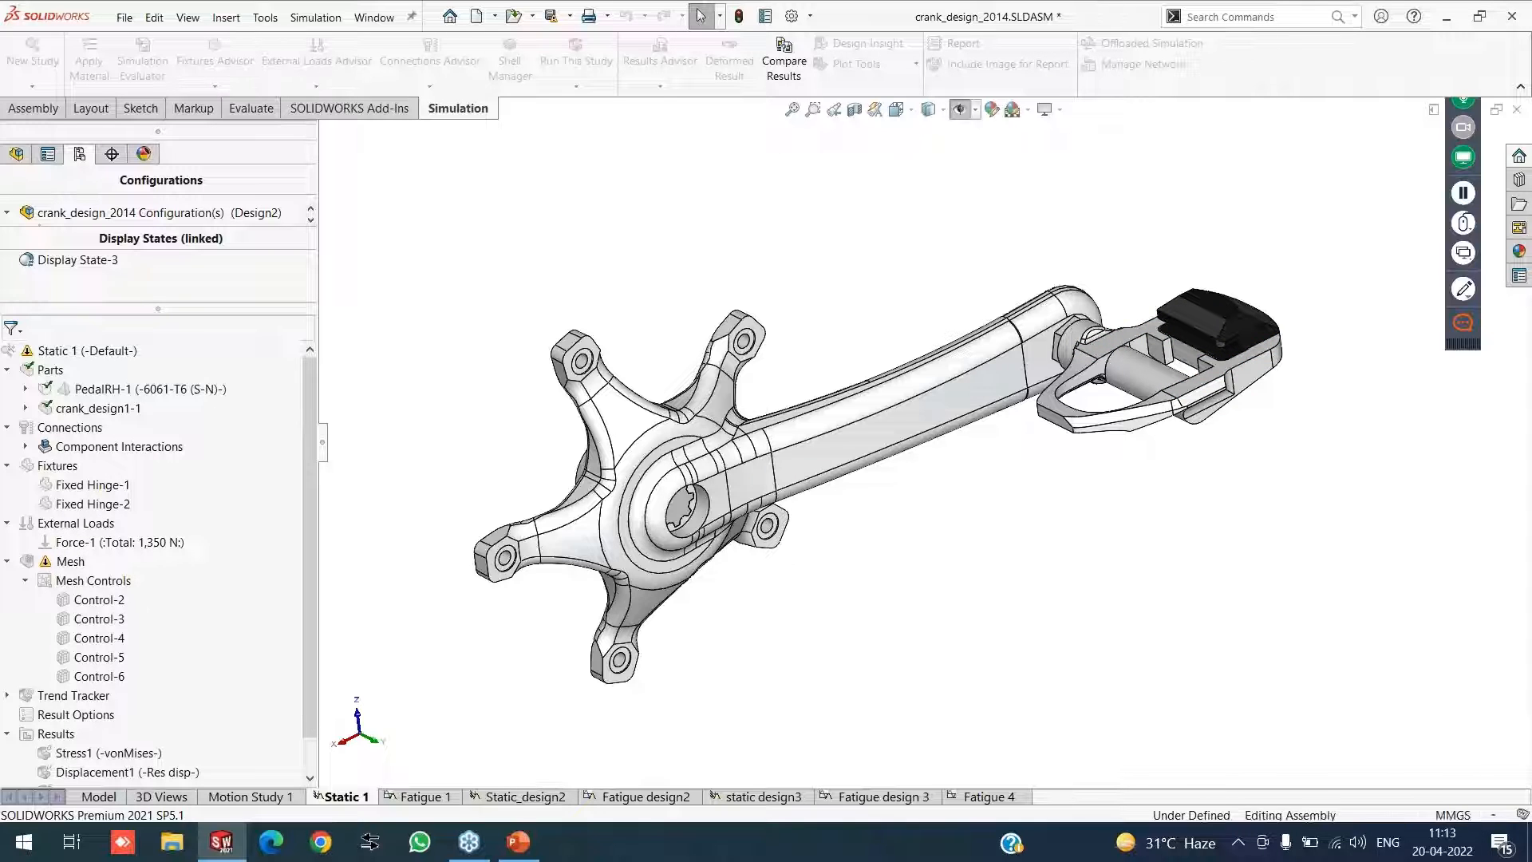
{"action": "left_click", "coordinate": [530, 797]}
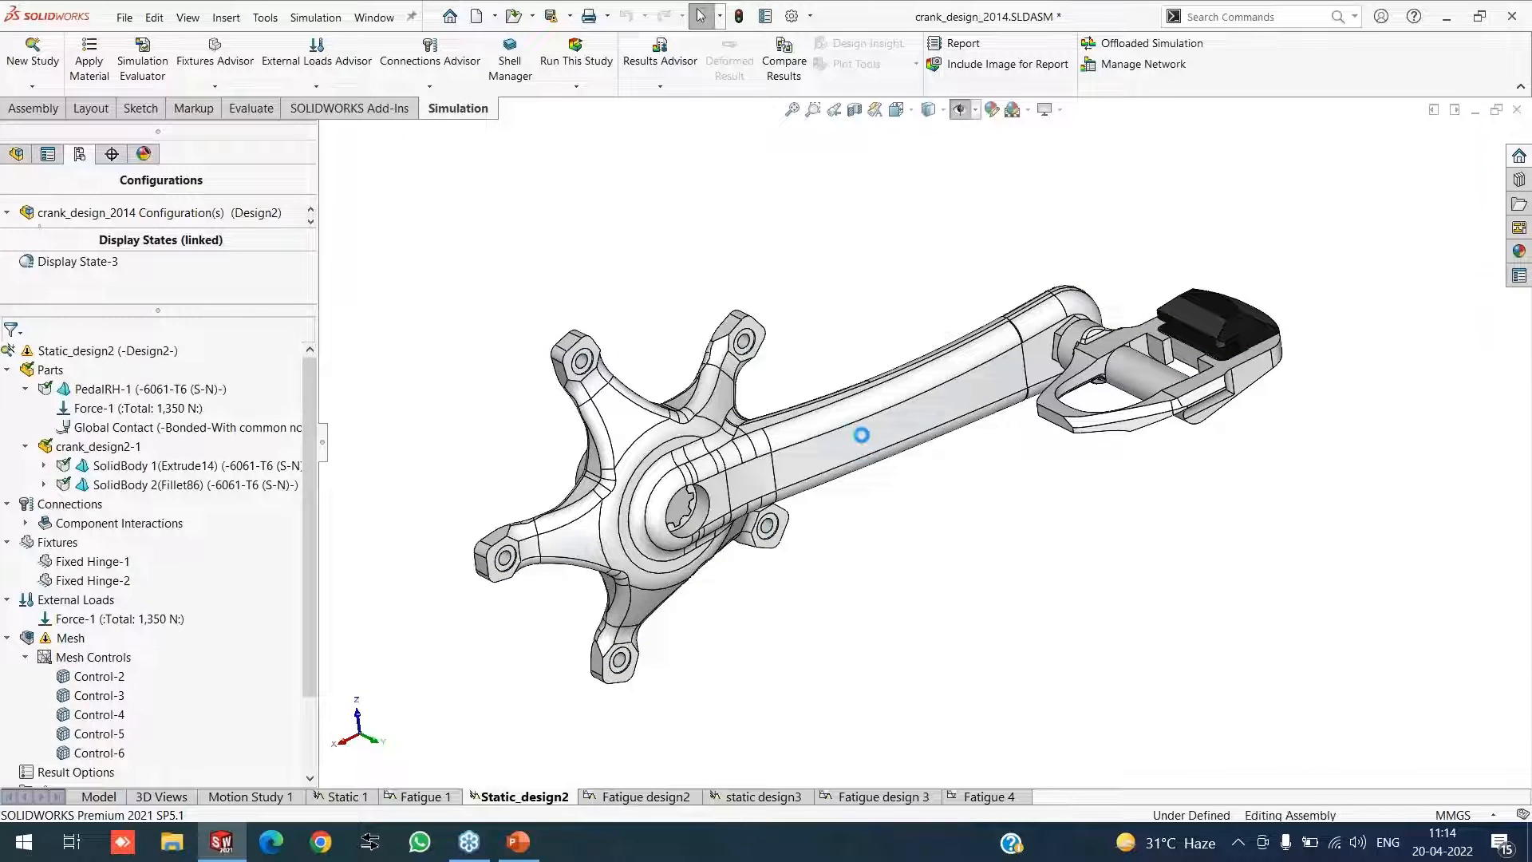
{"action": "left_click", "coordinate": [645, 796]}
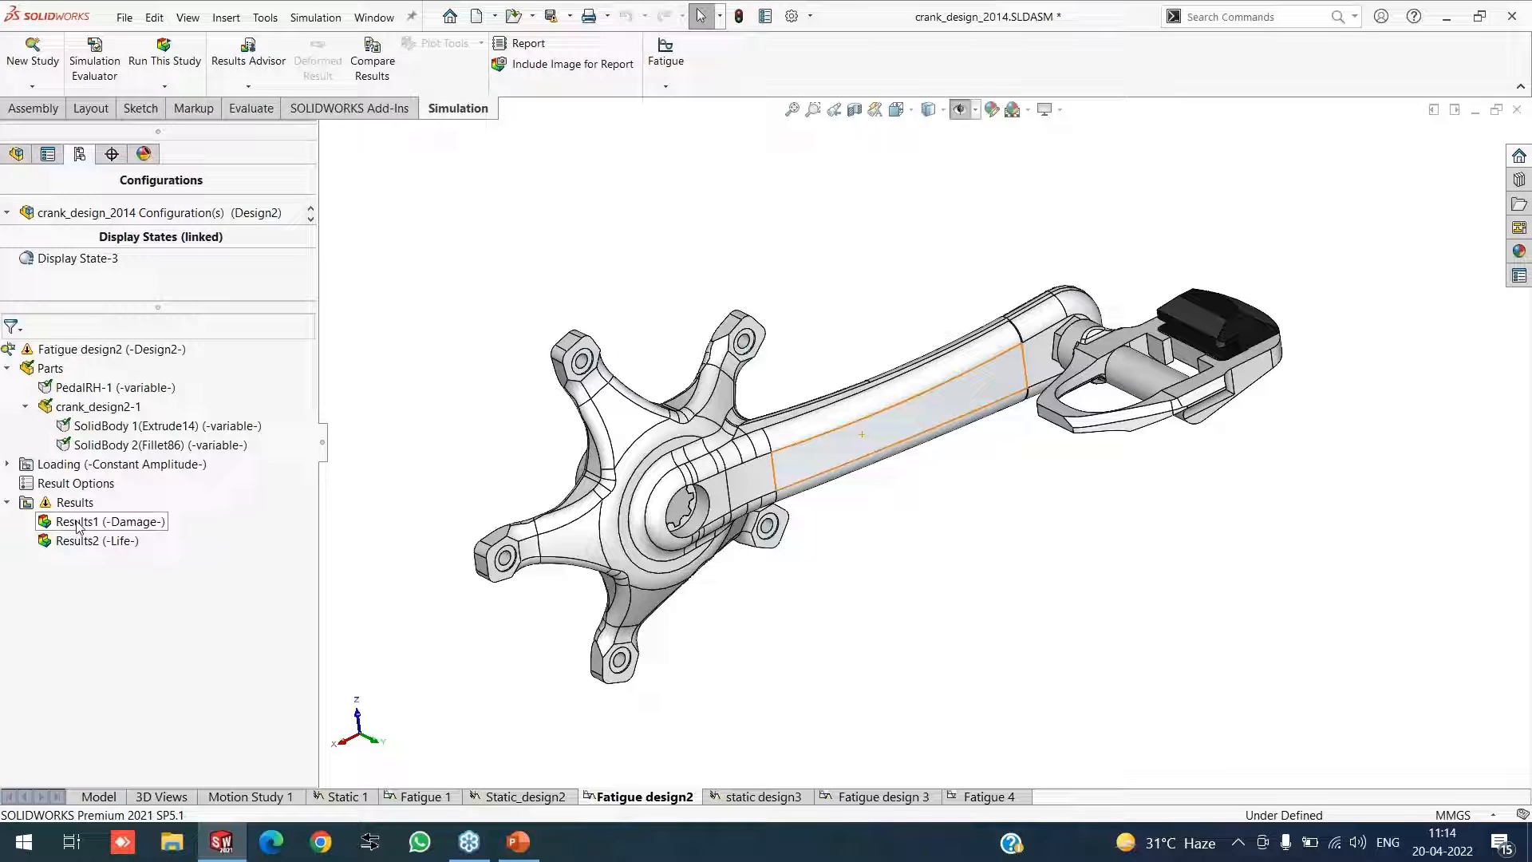
Show the Results1 damage plot of Fatigue design2 and examine the damaged spot where the arm meets the spider
{"action": "right_click", "coordinate": [77, 523]}
{"action": "key", "text": "Escape"}
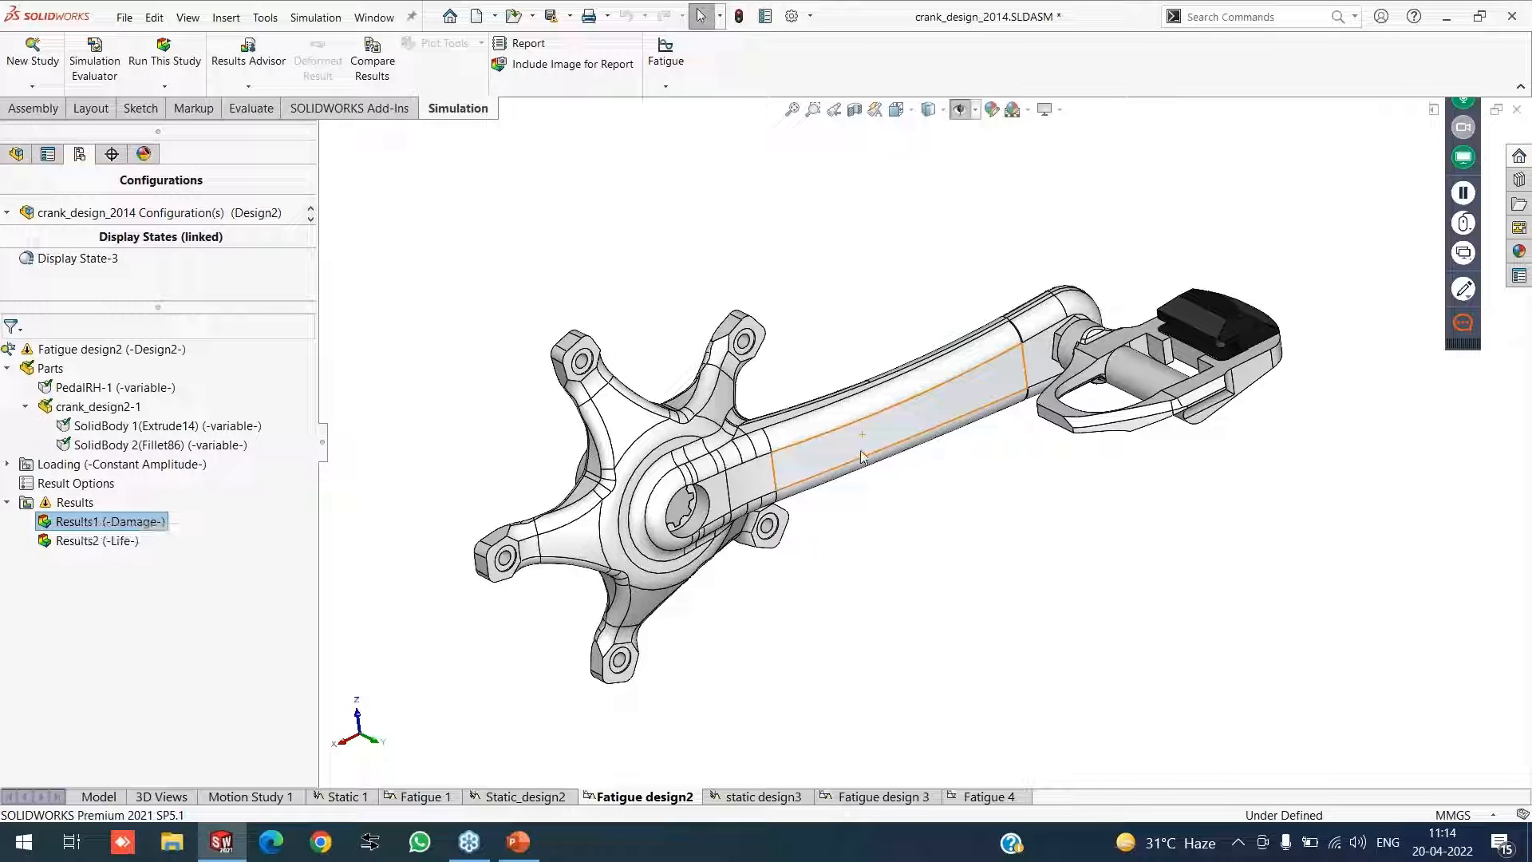
{"action": "middle_click_drag", "start_coordinate": [938, 463], "coordinate": [1185, 432]}
{"action": "scroll", "coordinate": [1010, 502], "scroll_direction": "up", "scroll_amount": 5}
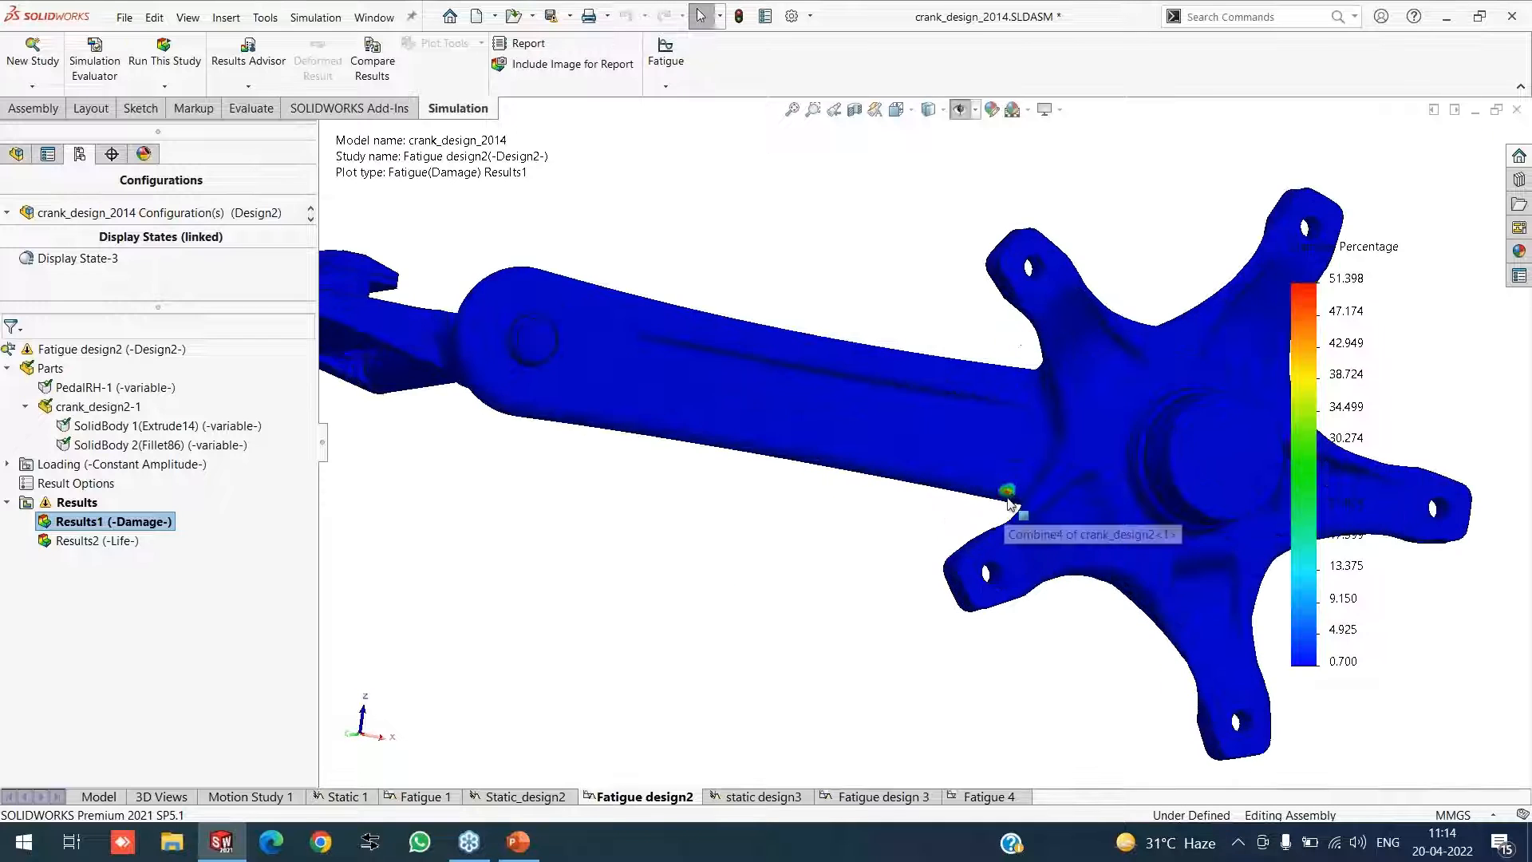
{"action": "scroll", "coordinate": [1010, 503], "scroll_direction": "up", "scroll_amount": 6}
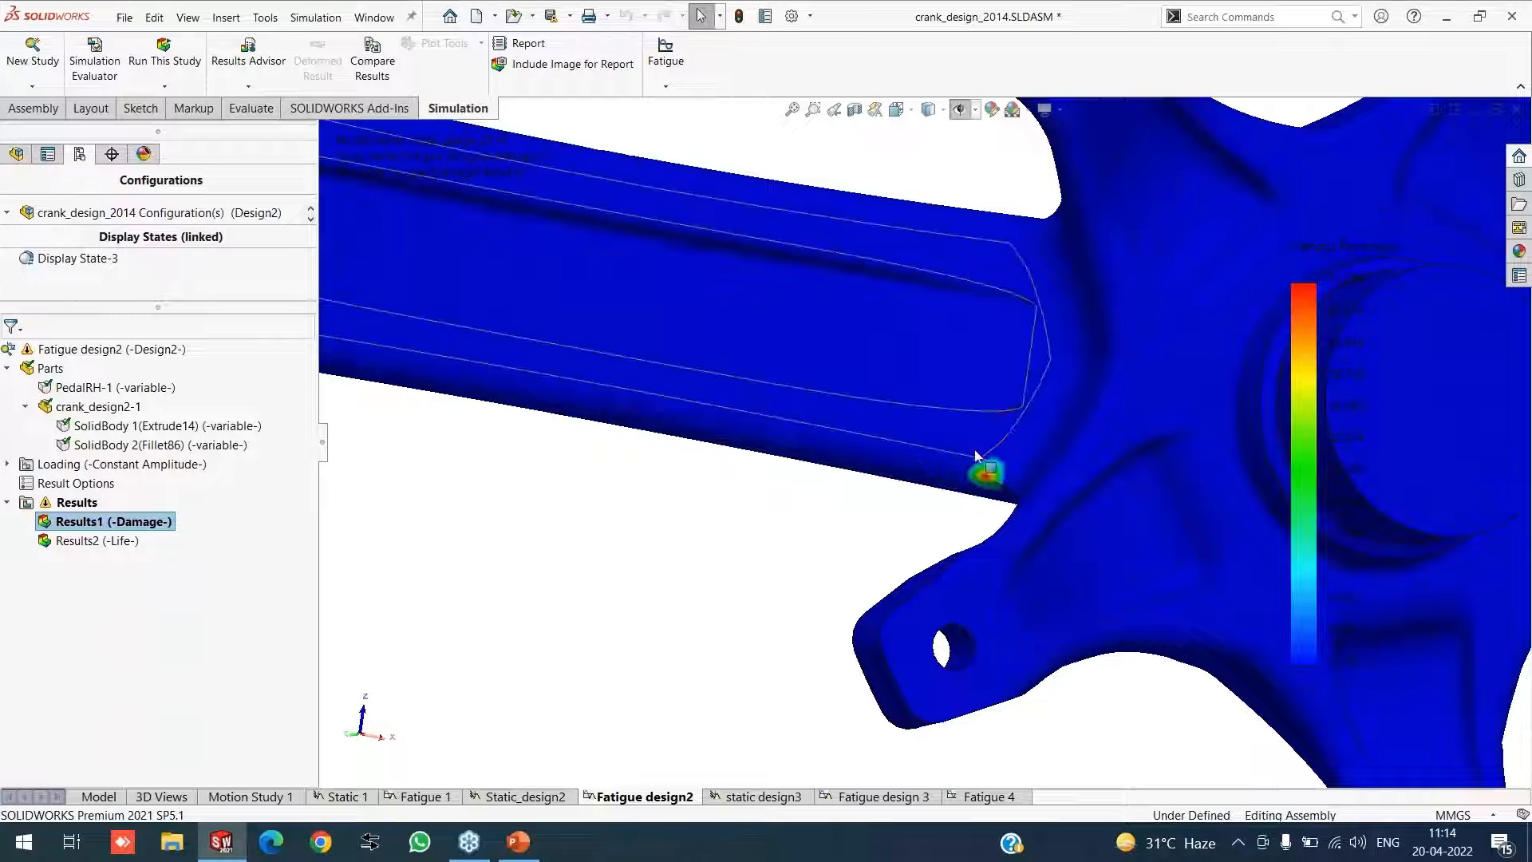
{"action": "scroll", "coordinate": [993, 471], "scroll_direction": "down", "scroll_amount": 4}
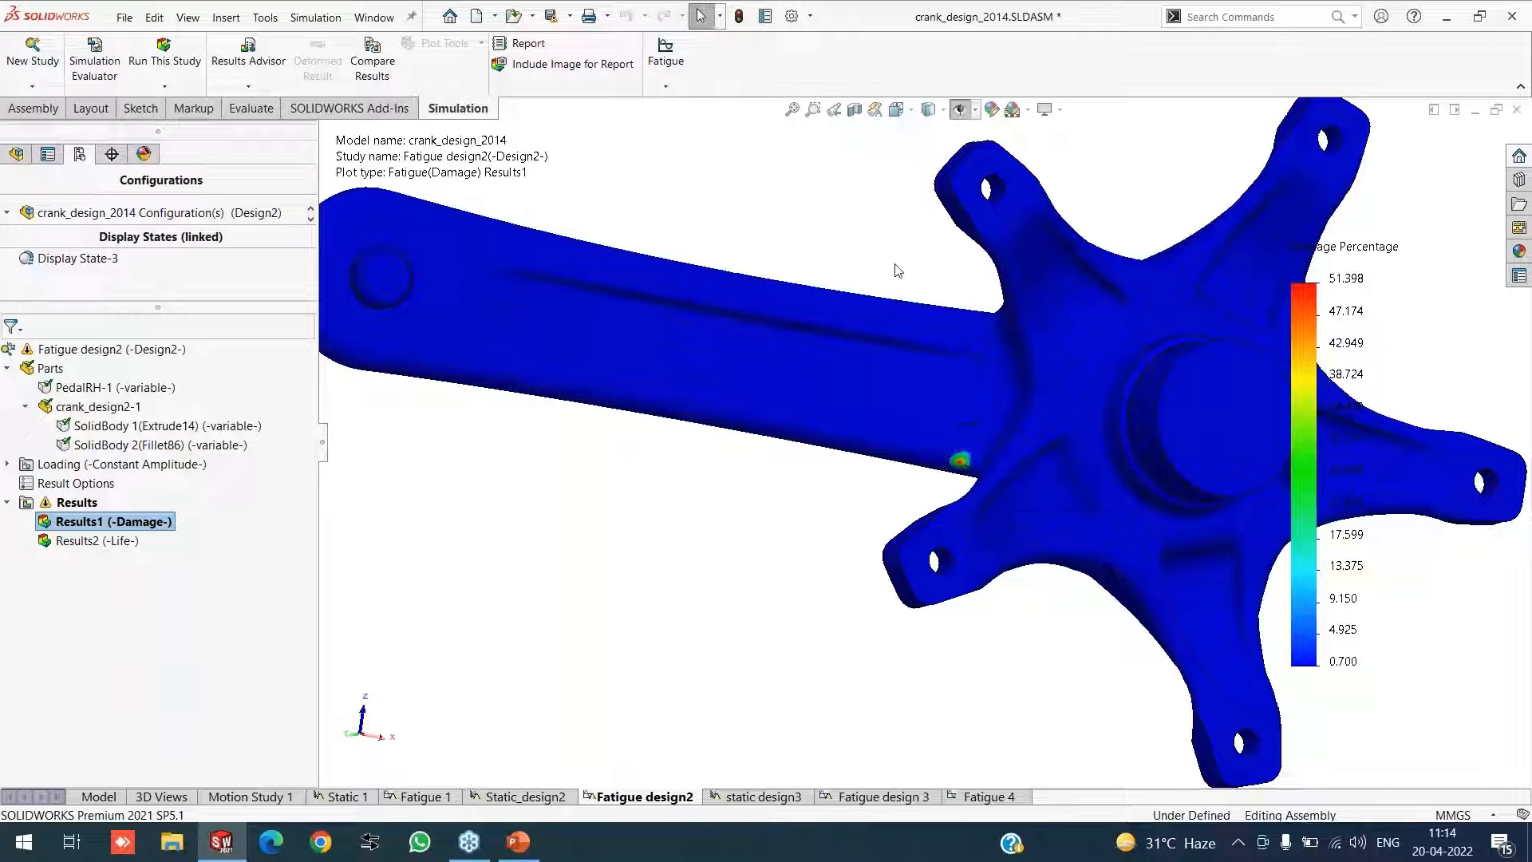
{"action": "middle_click_drag", "start_coordinate": [896, 266], "coordinate": [615, 263]}
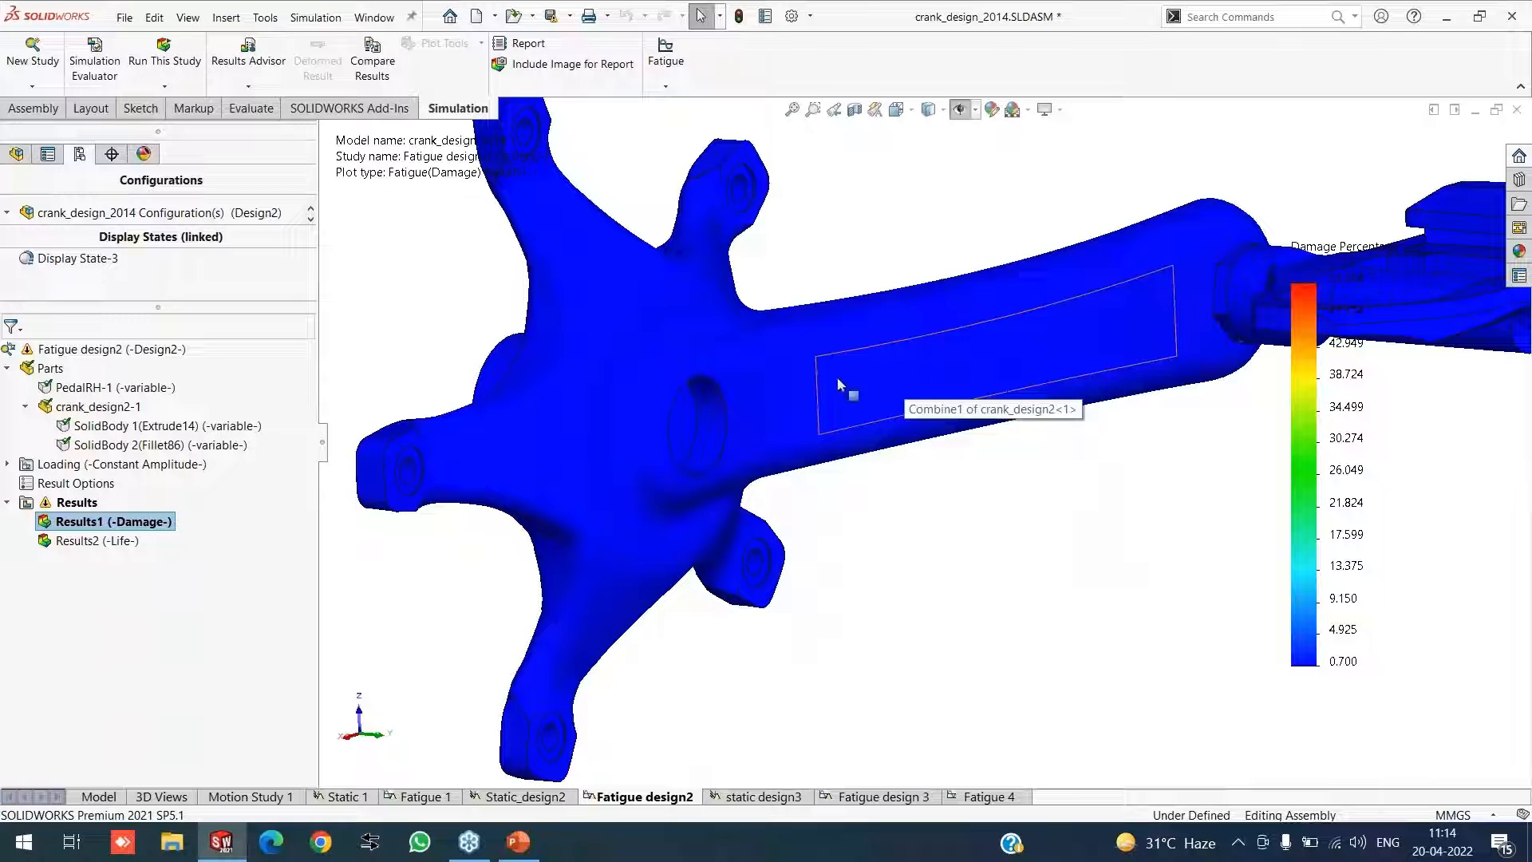
Show the Results2 life plot of Fatigue design2 and move the minimum-life label below the arm, clear of the model
{"action": "right_click", "coordinate": [109, 539]}
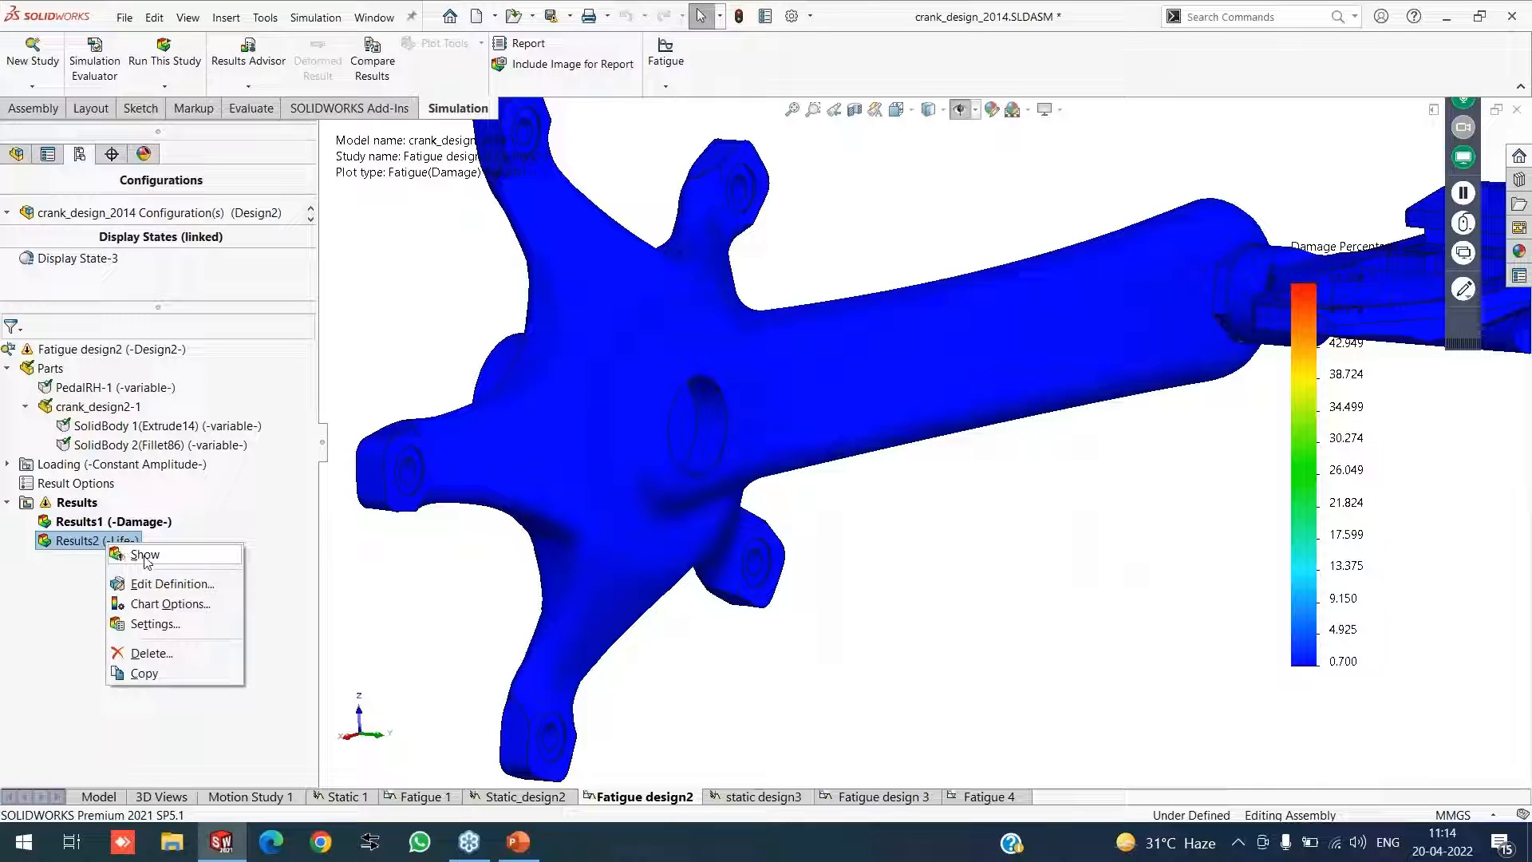
{"action": "key", "text": "Escape"}
{"action": "scroll", "coordinate": [909, 600], "scroll_direction": "up", "scroll_amount": 3}
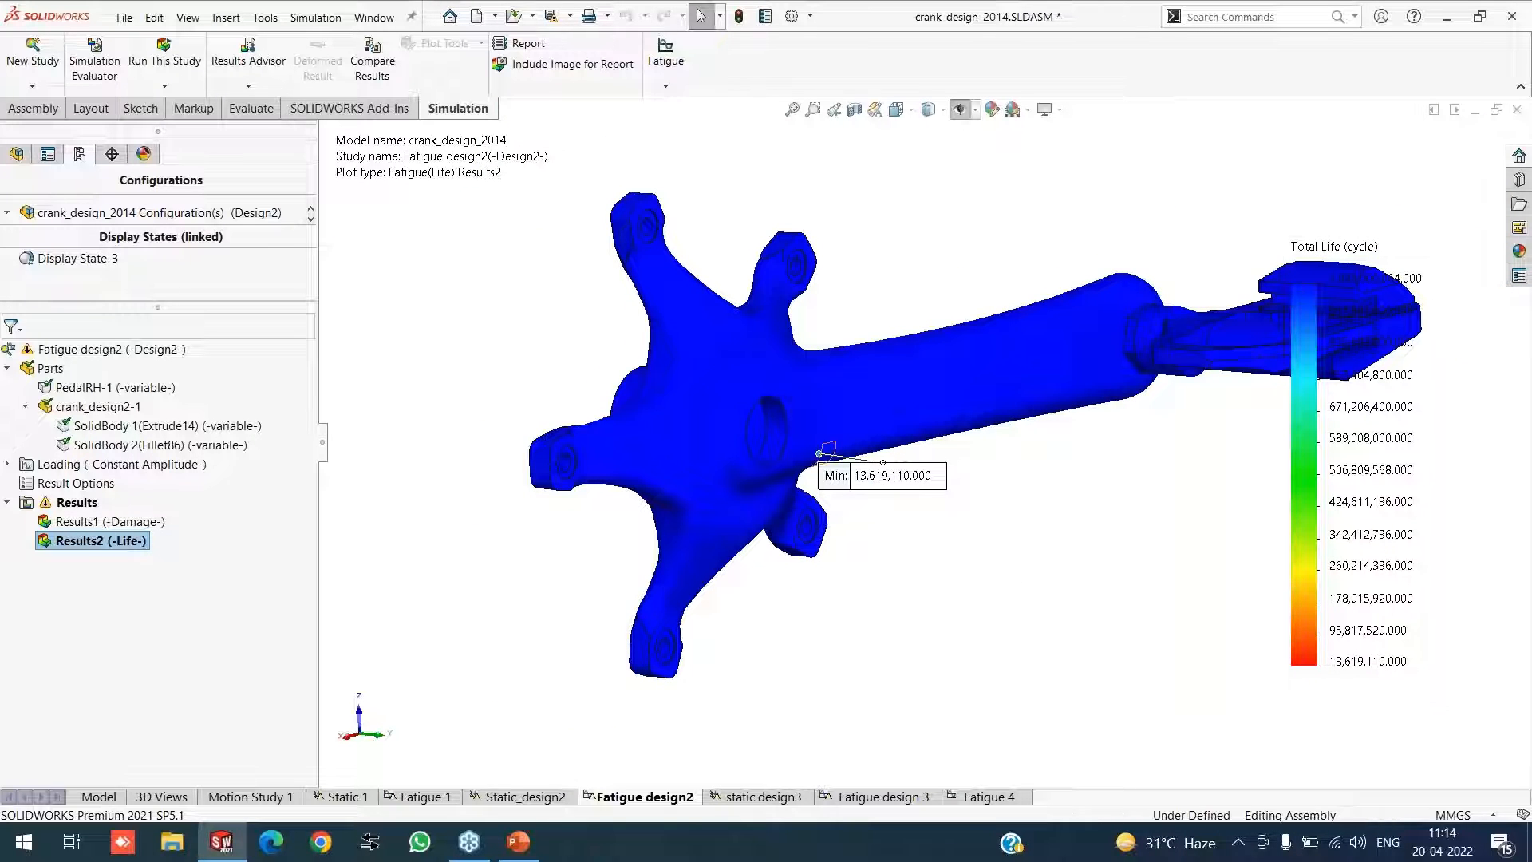
{"action": "left_click_drag", "start_coordinate": [835, 479], "coordinate": [861, 501]}
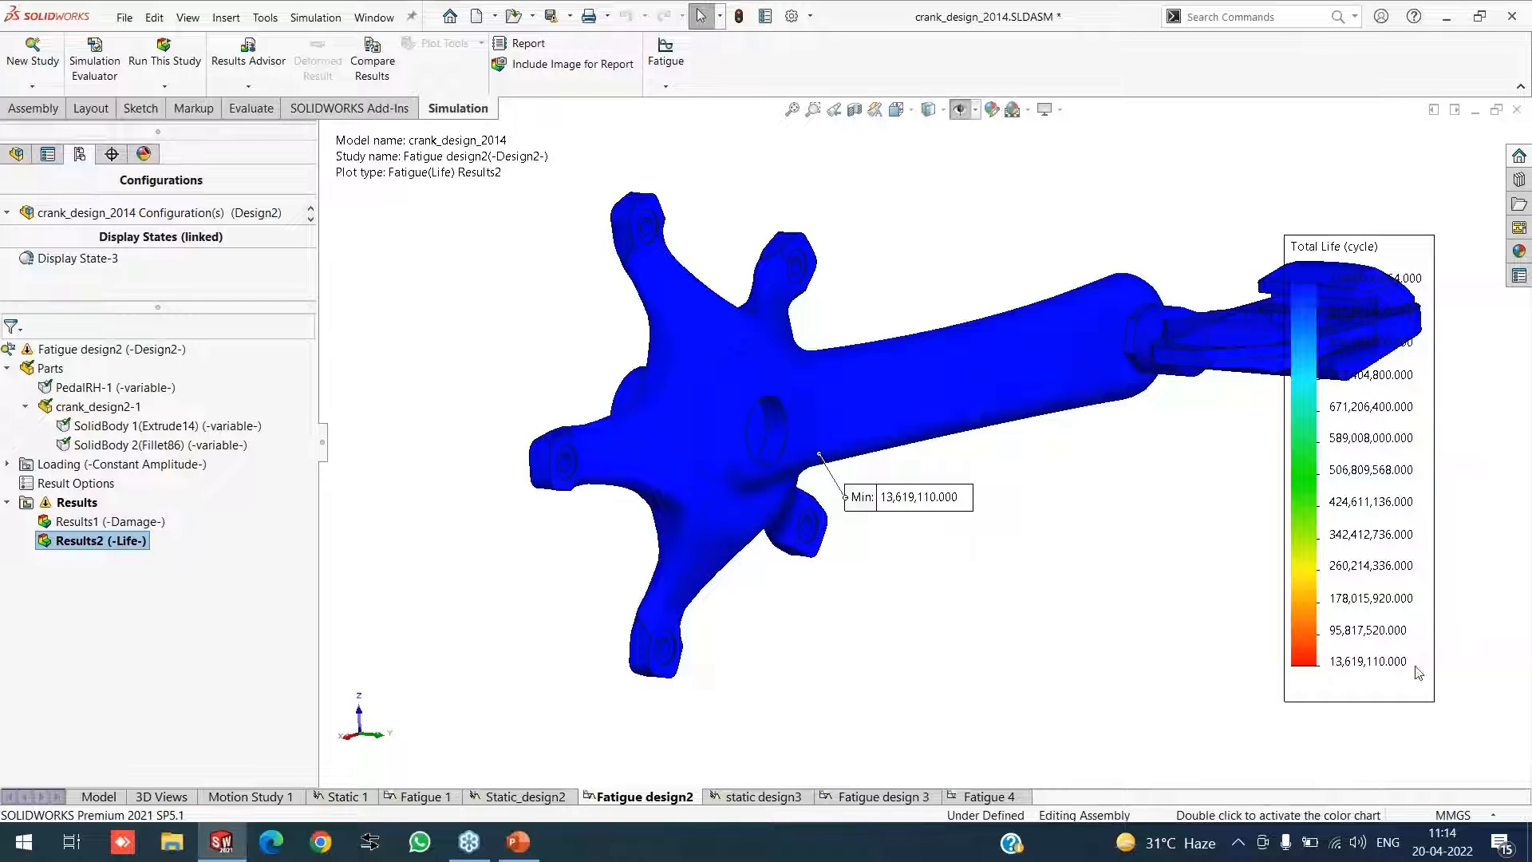
{"action": "scroll", "coordinate": [925, 510], "scroll_direction": "up", "scroll_amount": 3}
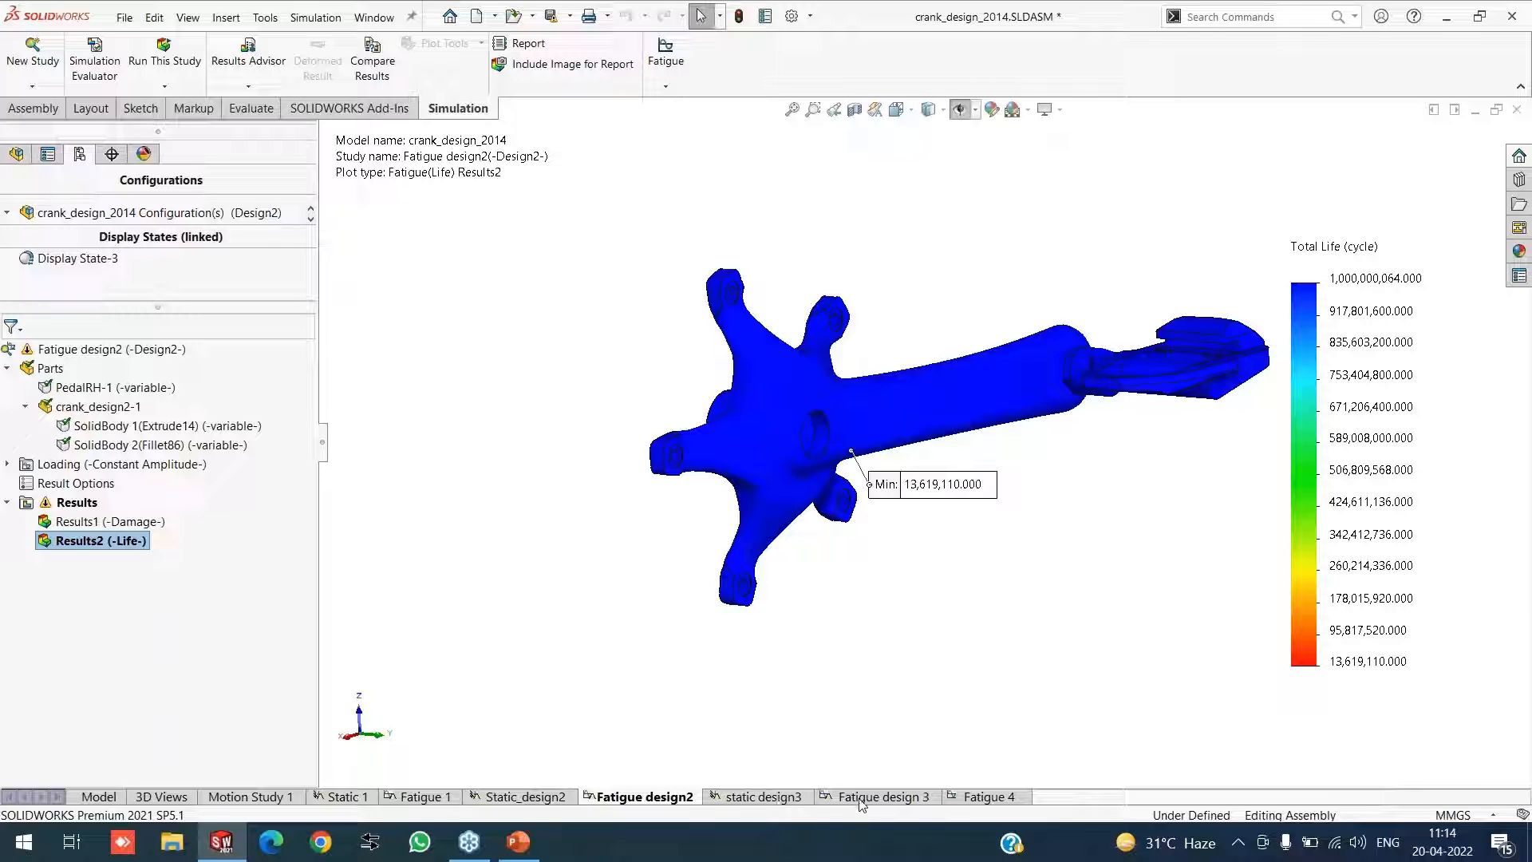
Open the static design3 study and activate its Design3 configuration to inspect the redesigned crank arm
{"action": "left_click", "coordinate": [758, 796]}
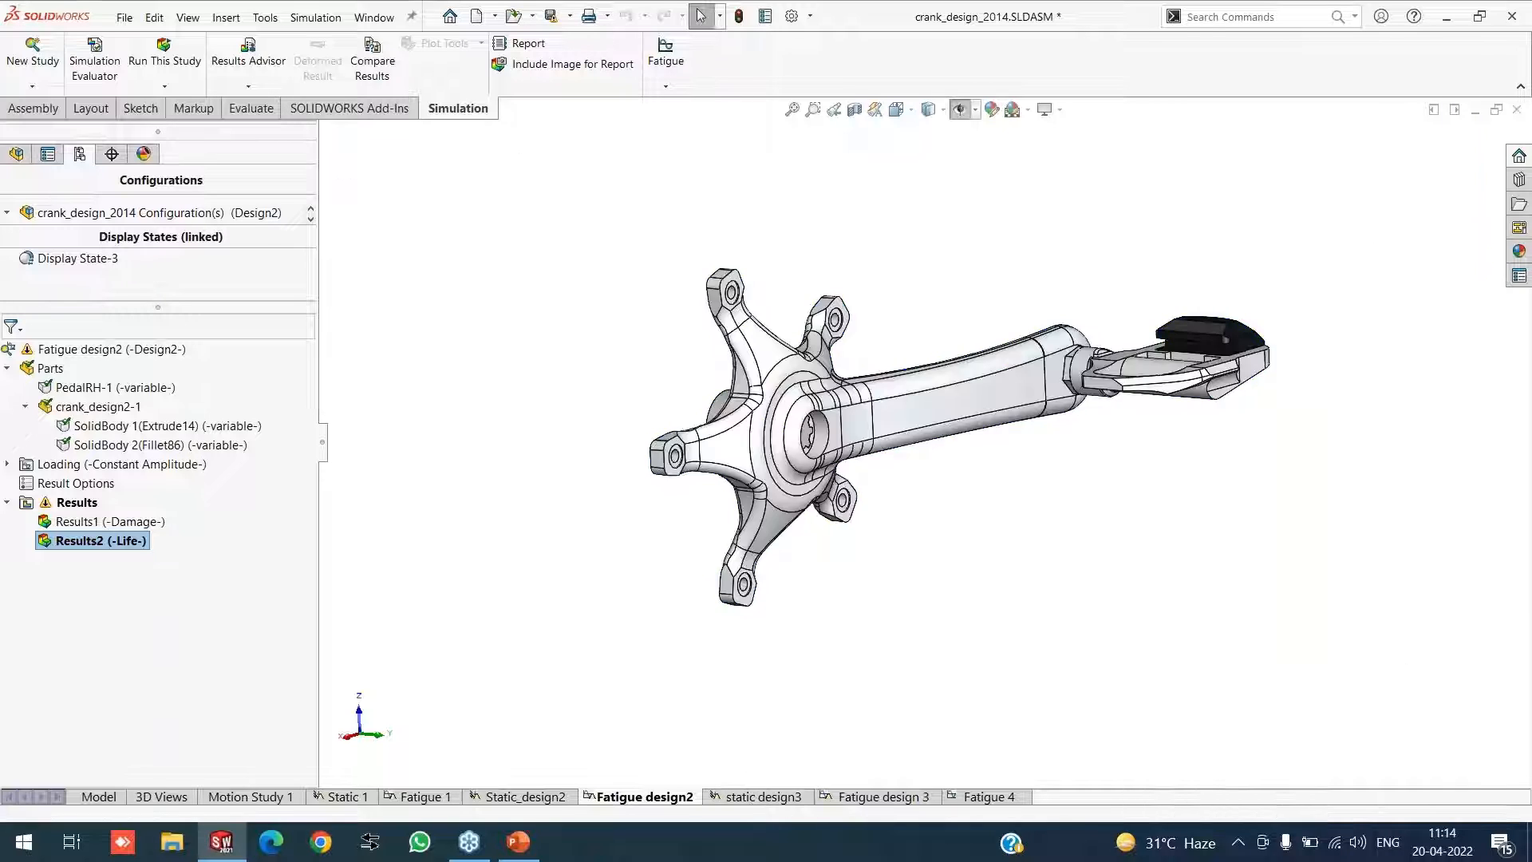
{"action": "right_click", "coordinate": [143, 357]}
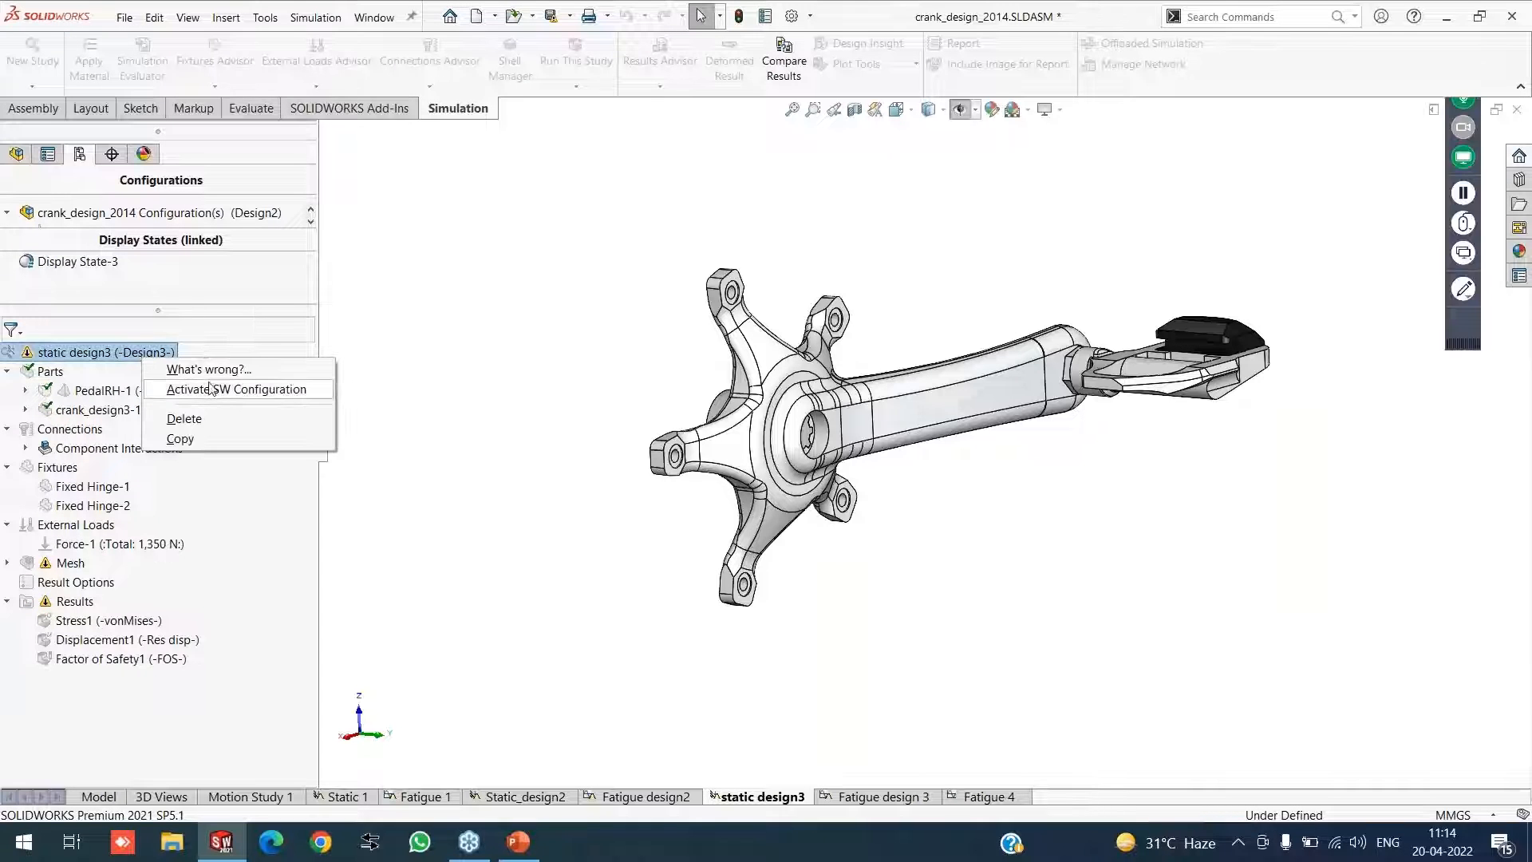
{"action": "left_click", "coordinate": [211, 389]}
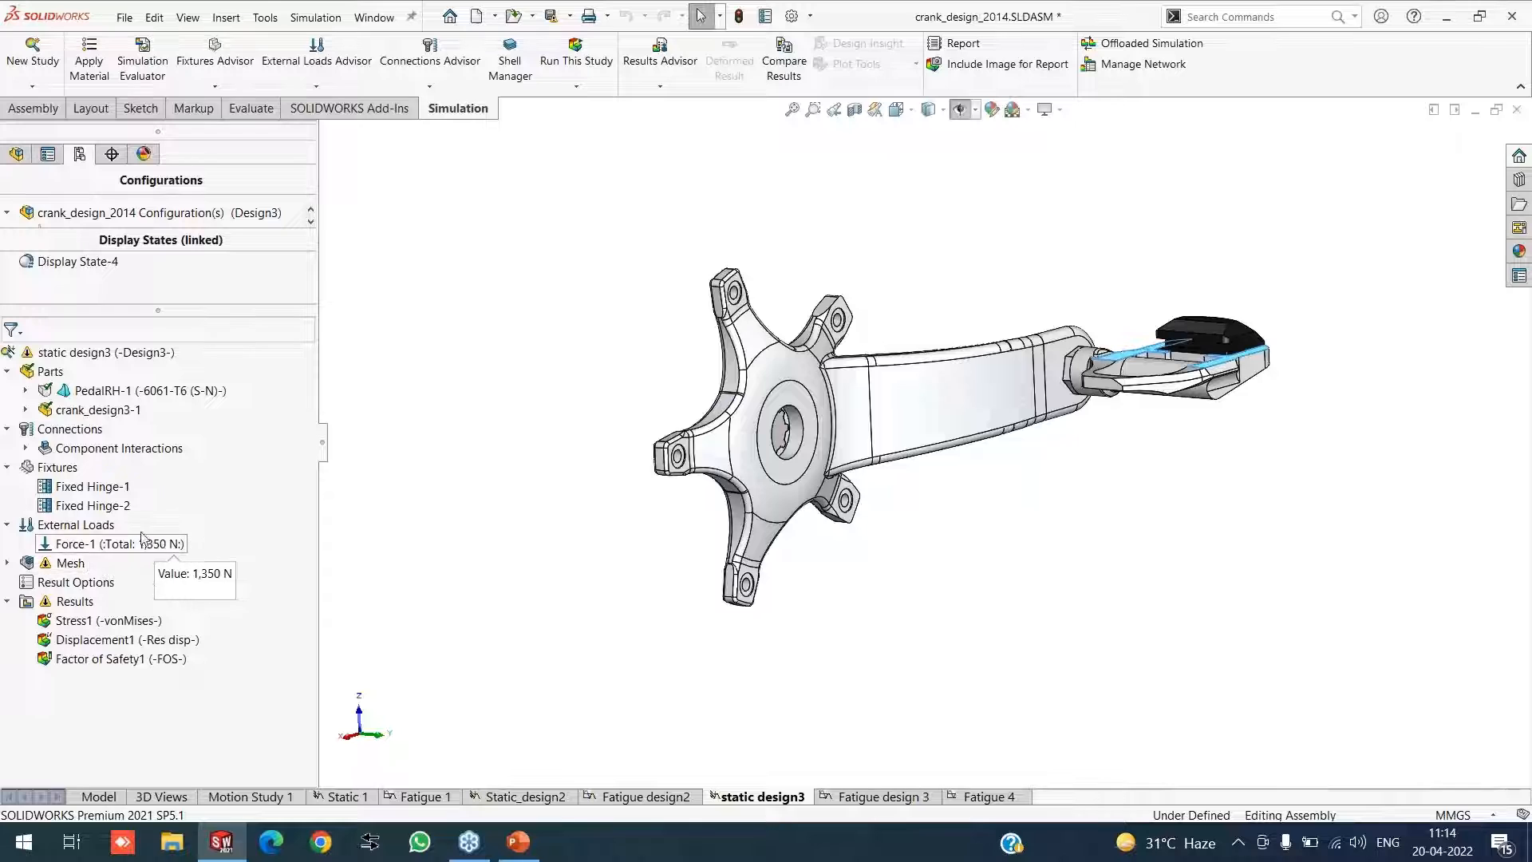
{"action": "scroll", "coordinate": [906, 396], "scroll_direction": "down", "scroll_amount": 2}
{"action": "scroll", "coordinate": [905, 397], "scroll_direction": "down", "scroll_amount": 4}
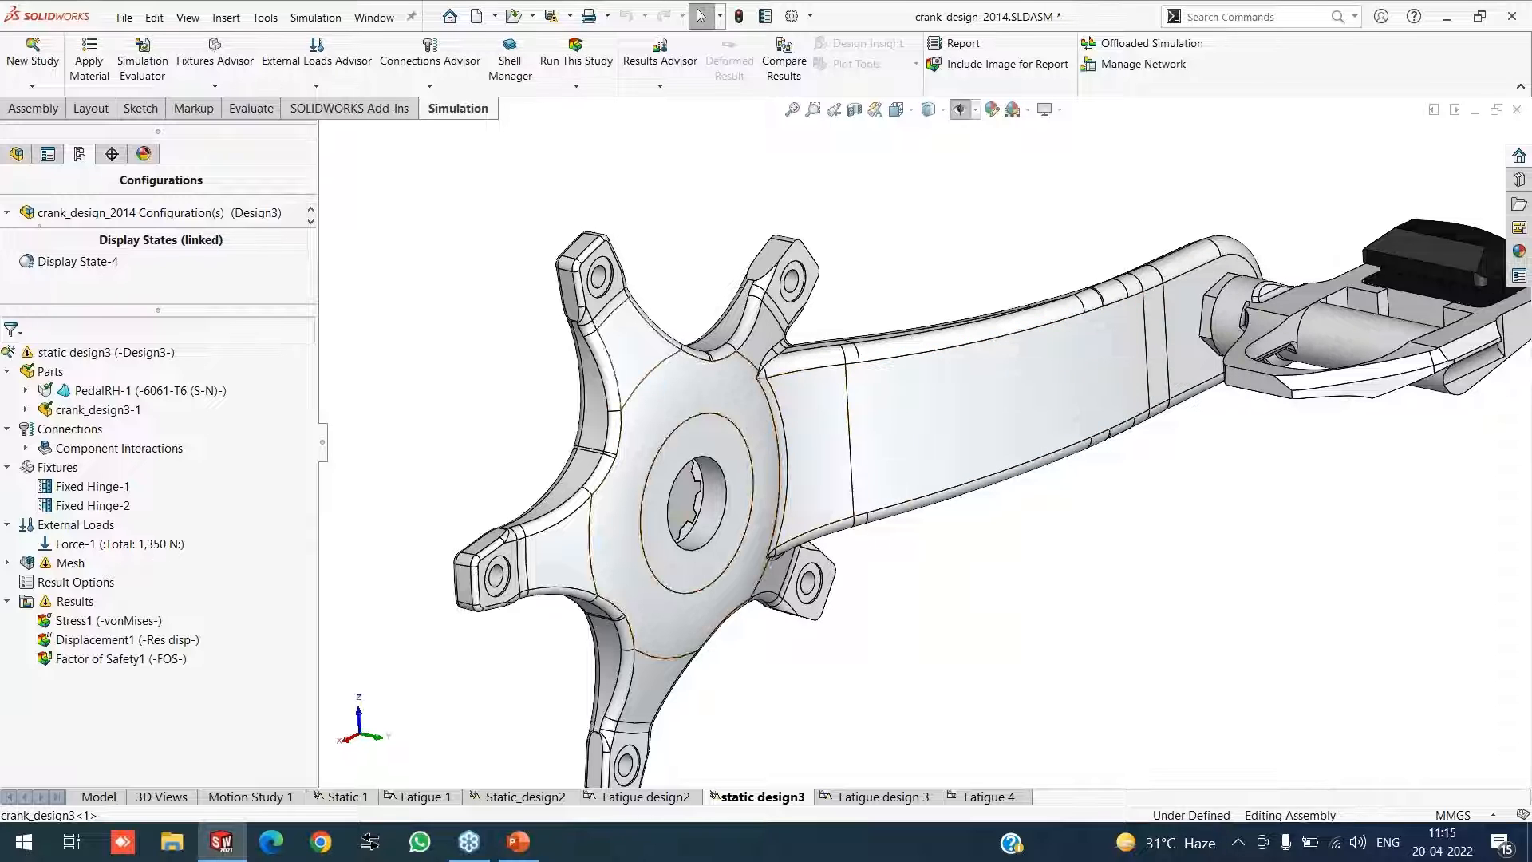
Inspect the Design3 crank from its back and front sides, including the spider and the widened arm
{"action": "middle_click_drag", "start_coordinate": [675, 435], "coordinate": [797, 446]}
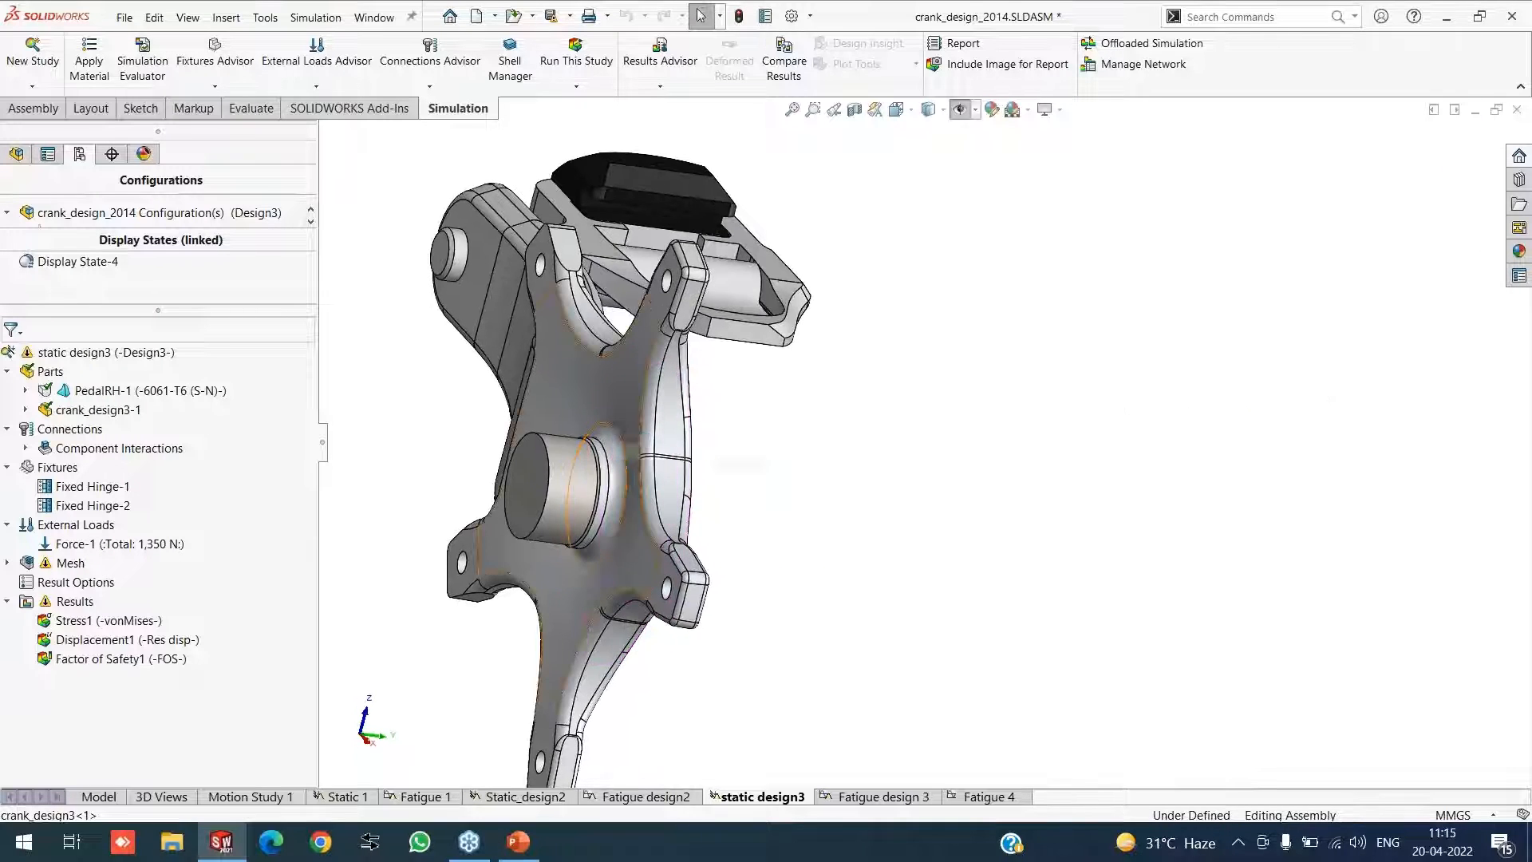
{"action": "middle_click", "coordinate": [687, 437]}
{"action": "middle_click_drag", "start_coordinate": [687, 437], "coordinate": [632, 434]}
{"action": "scroll", "coordinate": [826, 517], "scroll_direction": "up", "scroll_amount": 4}
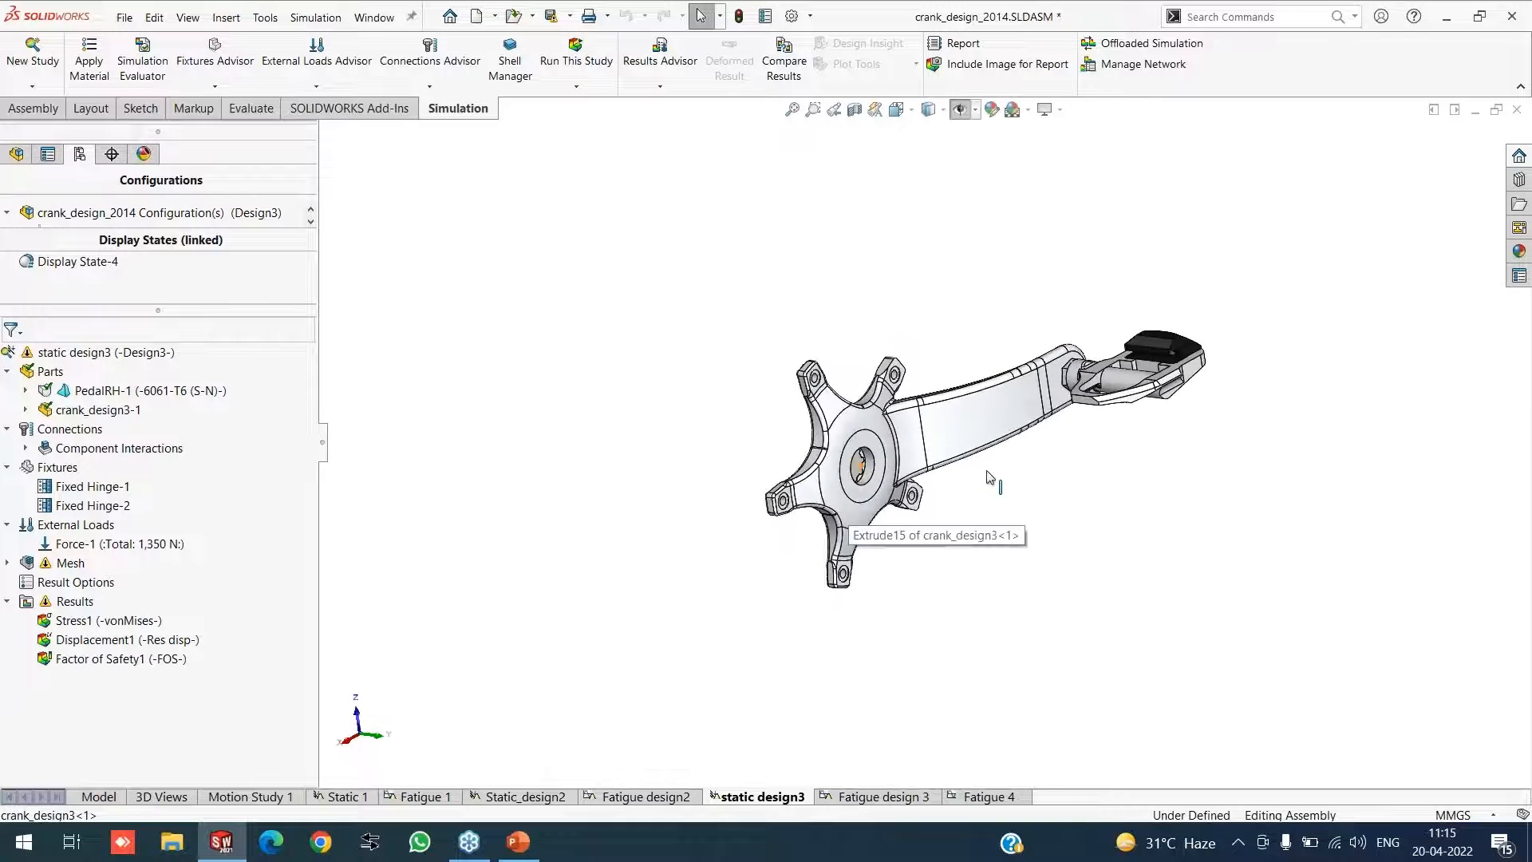
{"action": "scroll", "coordinate": [987, 477], "scroll_direction": "down", "scroll_amount": 2}
{"action": "scroll", "coordinate": [1040, 468], "scroll_direction": "down", "scroll_amount": 1}
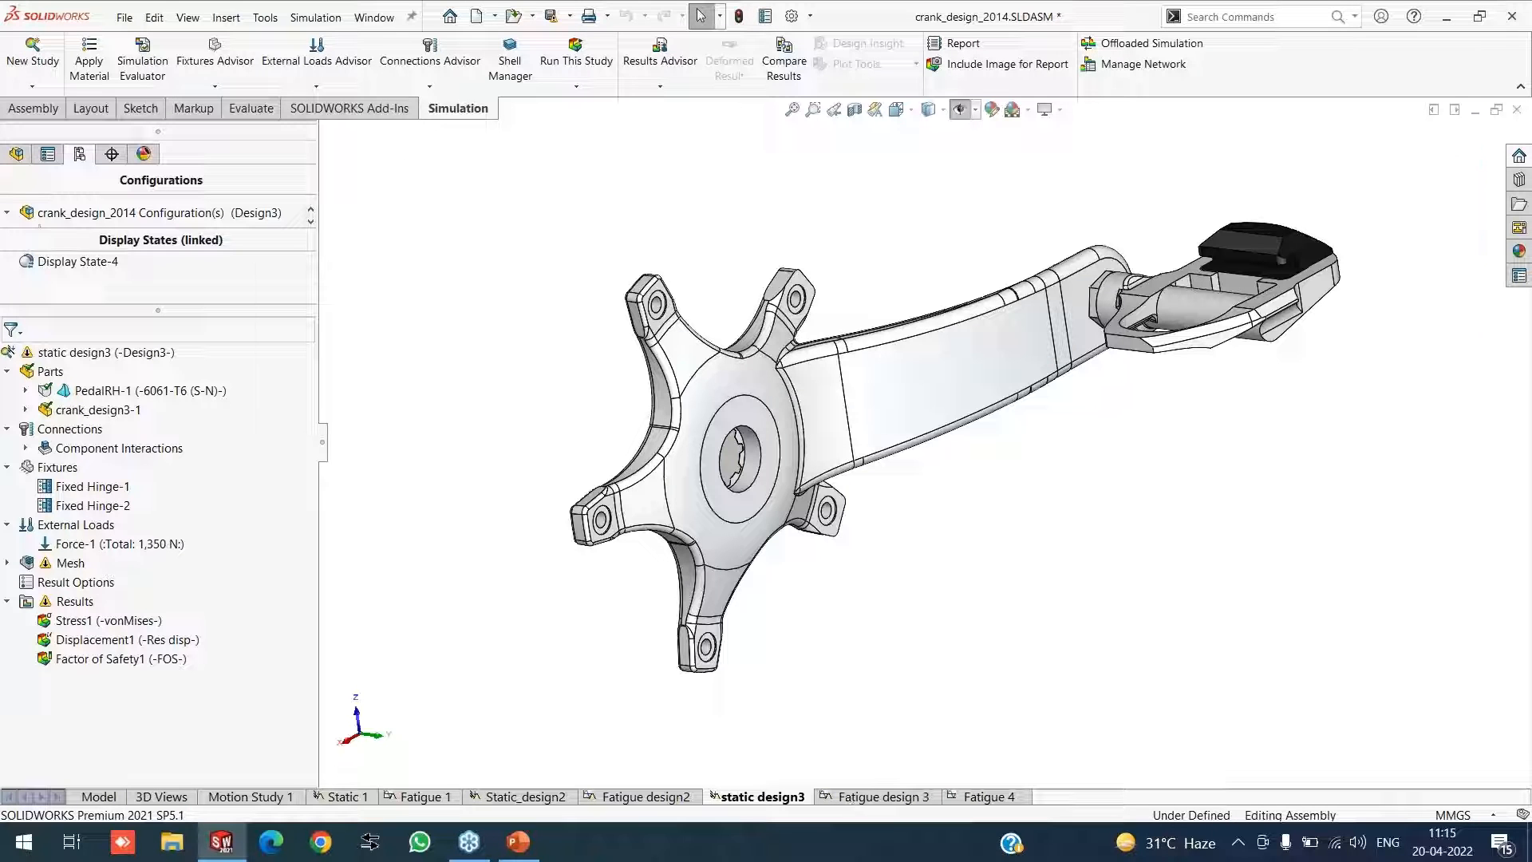
Show the Results1 damage plot of Fatigue design 3 and examine the damaged spot where the arm meets the lower spider leg
{"action": "left_click", "coordinate": [845, 794]}
{"action": "right_click", "coordinate": [73, 446]}
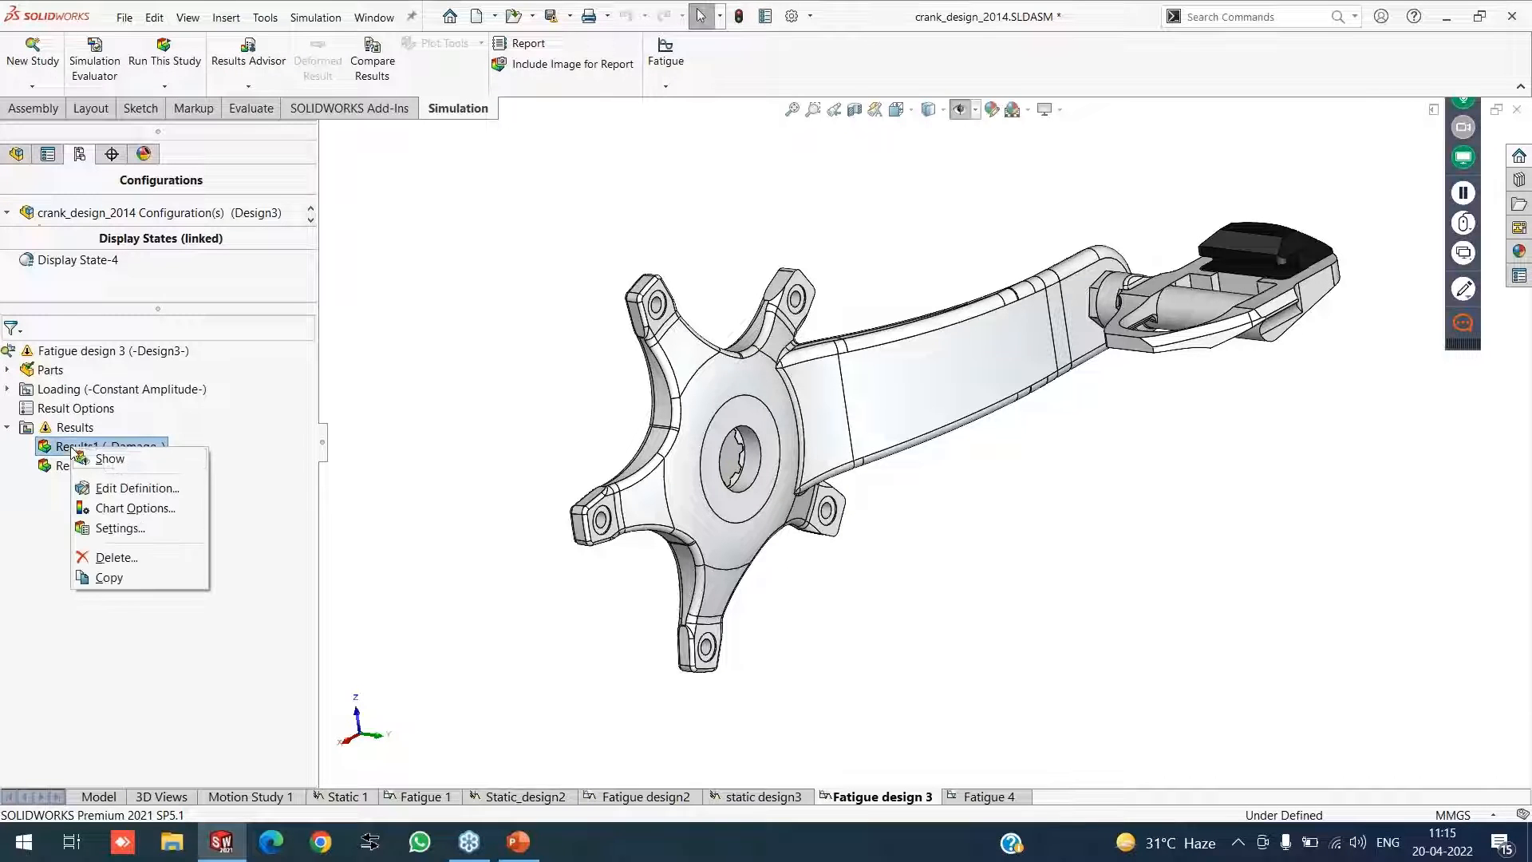
{"action": "left_click", "coordinate": [118, 464]}
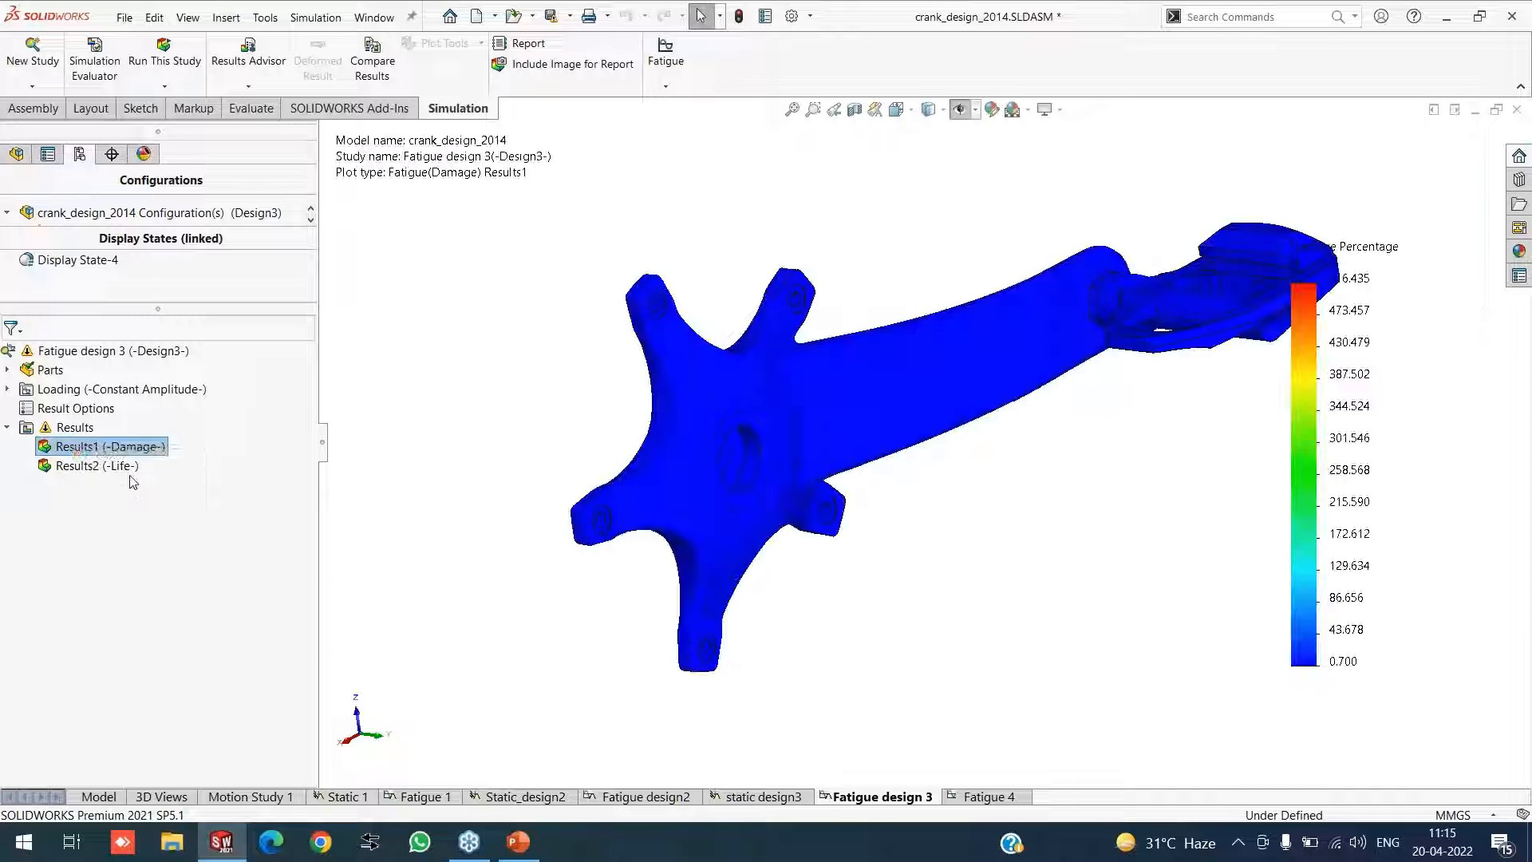
{"action": "middle_click_drag", "start_coordinate": [812, 475], "coordinate": [988, 519]}
{"action": "scroll", "coordinate": [968, 455], "scroll_direction": "down", "scroll_amount": 8}
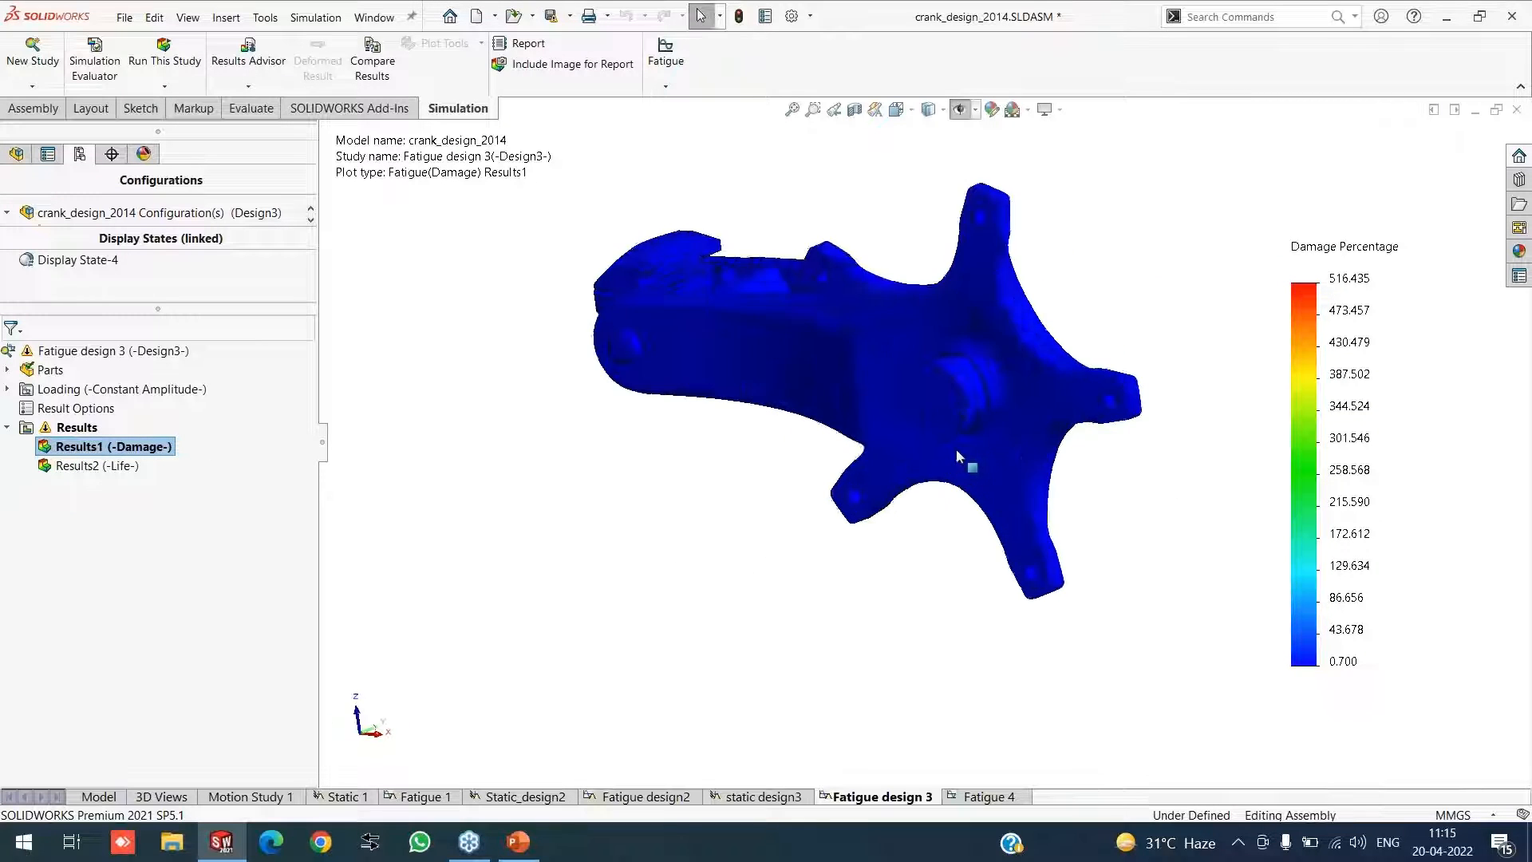
{"action": "mouse_move", "coordinate": [947, 426]}
{"action": "middle_mouse_down"}
{"action": "mouse_move", "coordinate": [1165, 366]}
{"action": "mouse_move", "coordinate": [938, 428]}
{"action": "middle_mouse_up"}
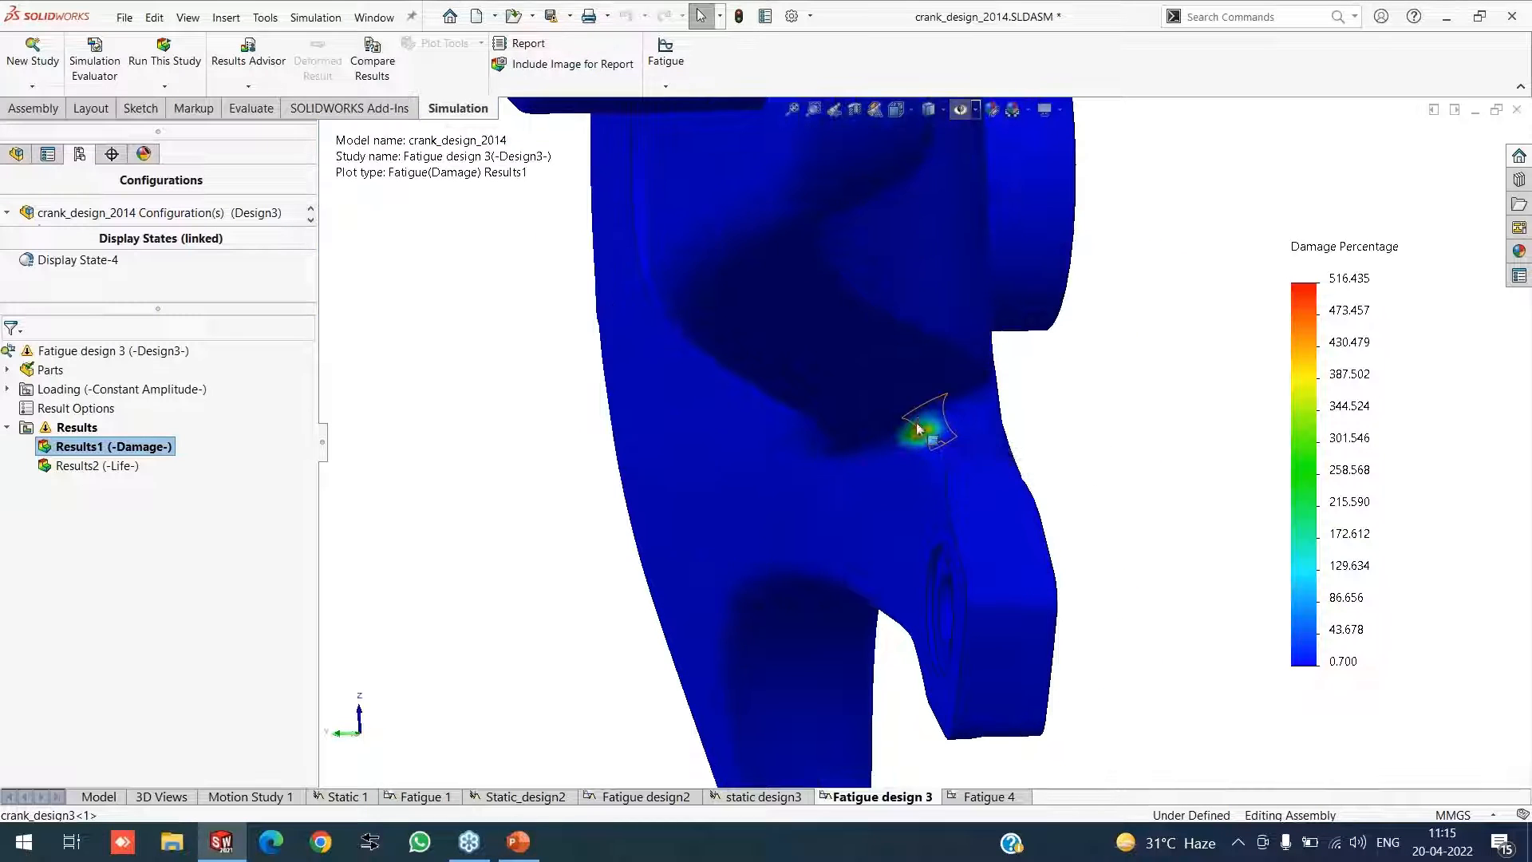
{"action": "middle_click_drag", "start_coordinate": [1030, 356], "coordinate": [1002, 385]}
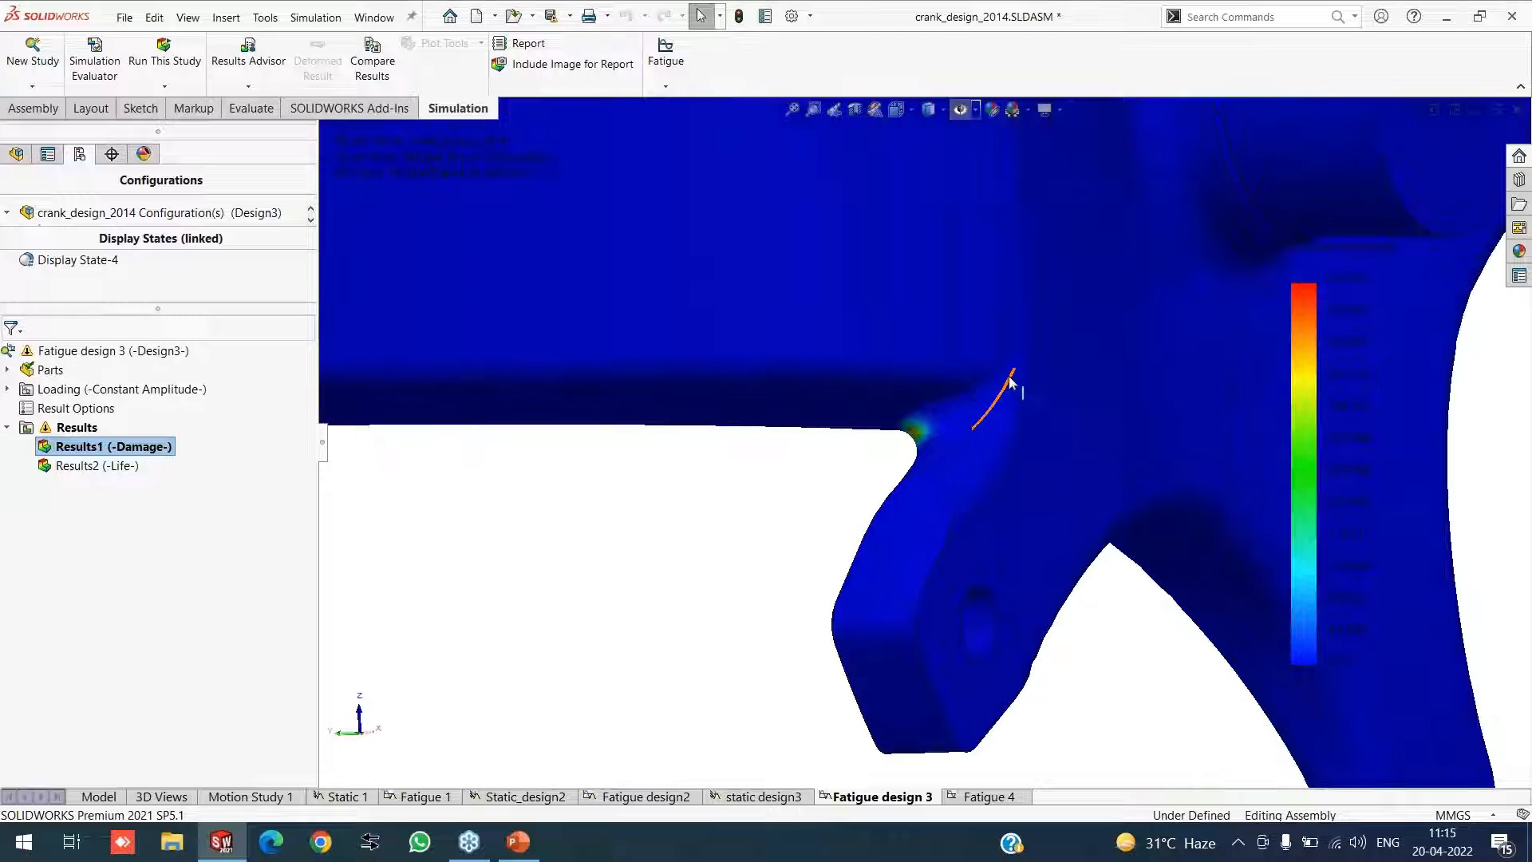
{"action": "scroll", "coordinate": [915, 437], "scroll_direction": "up", "scroll_amount": 3}
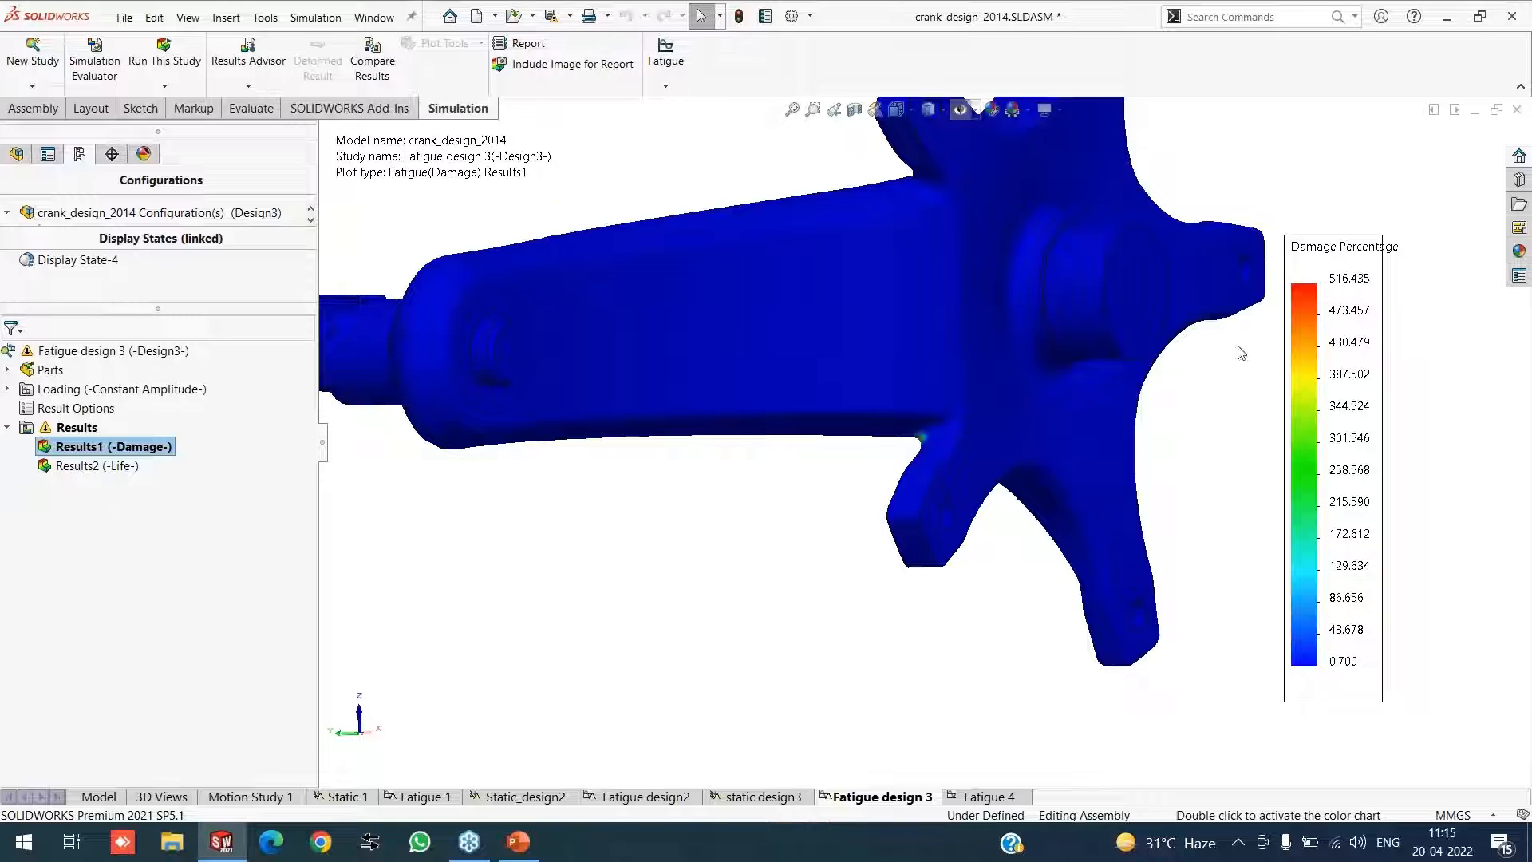
{"action": "scroll", "coordinate": [917, 435], "scroll_direction": "down", "scroll_amount": 4}
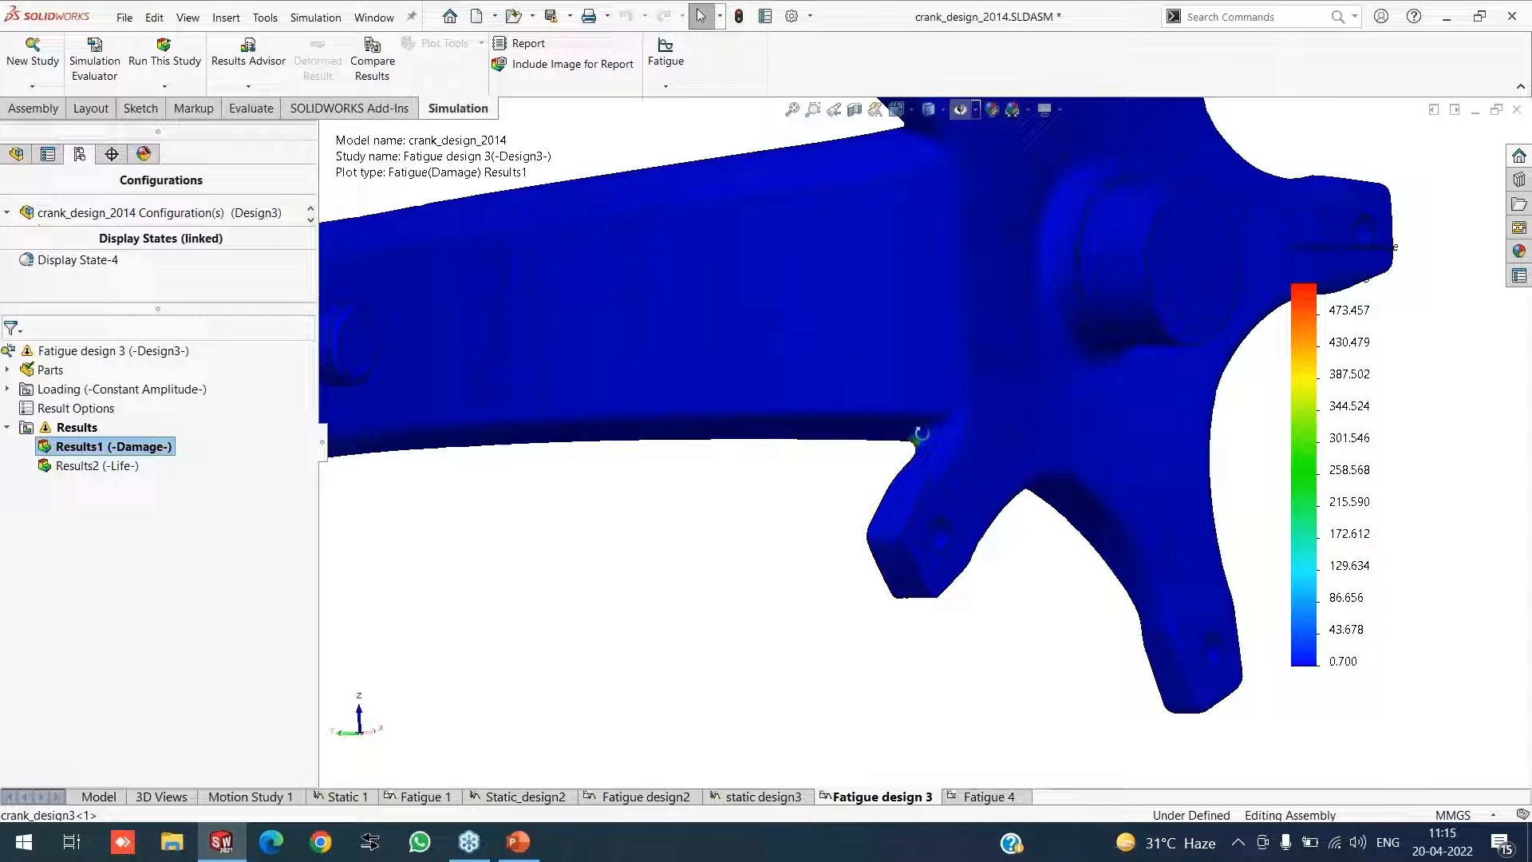
Show the Results2 life plot of Fatigue design 3 and move the minimum-life label below the arm, clear of the critical spot
{"action": "right_click", "coordinate": [88, 468]}
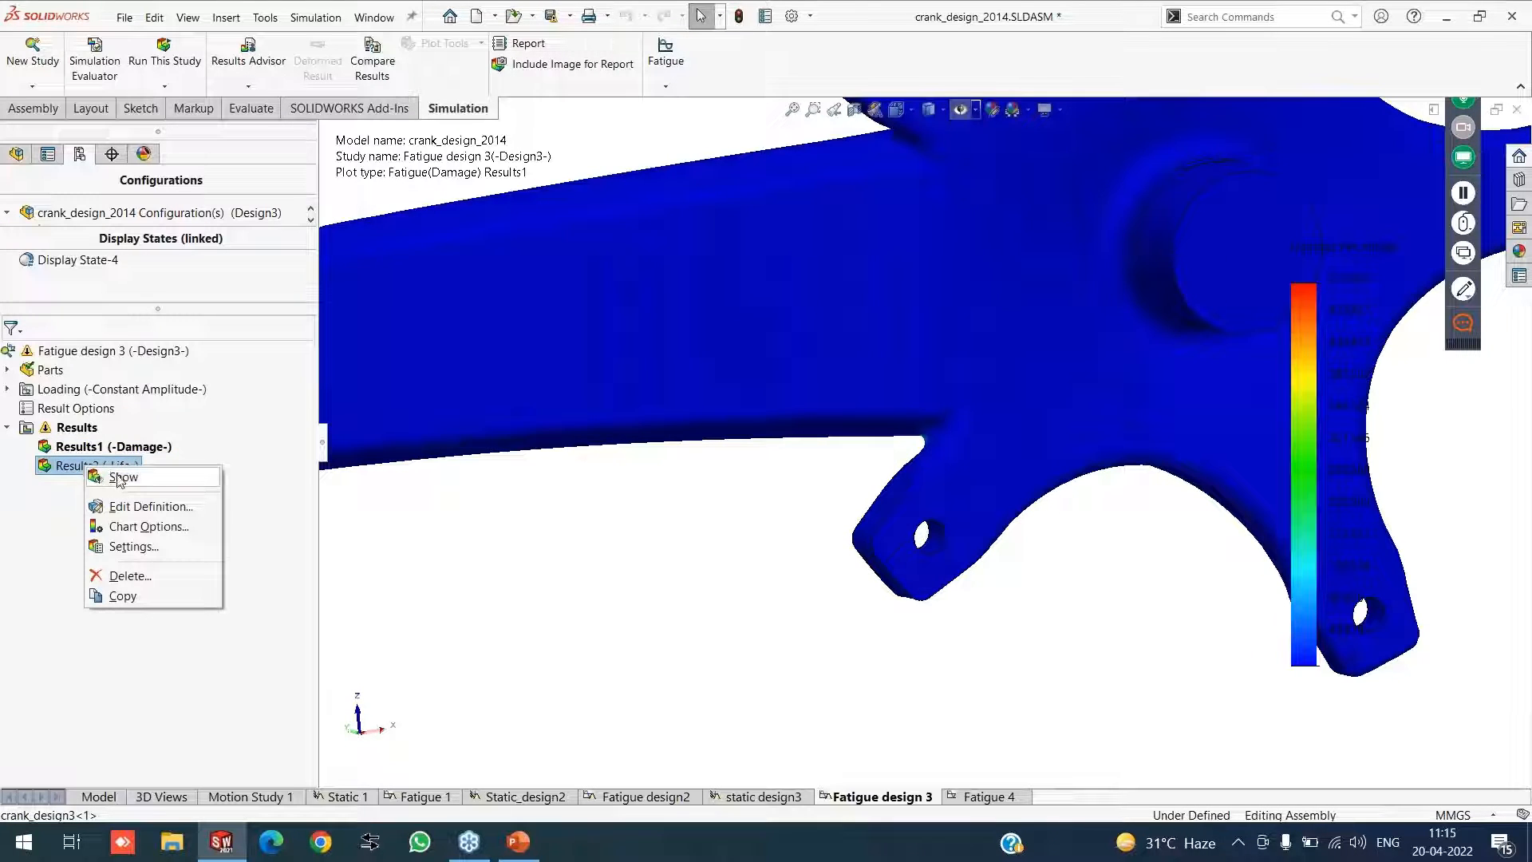
{"action": "left_click", "coordinate": [118, 477]}
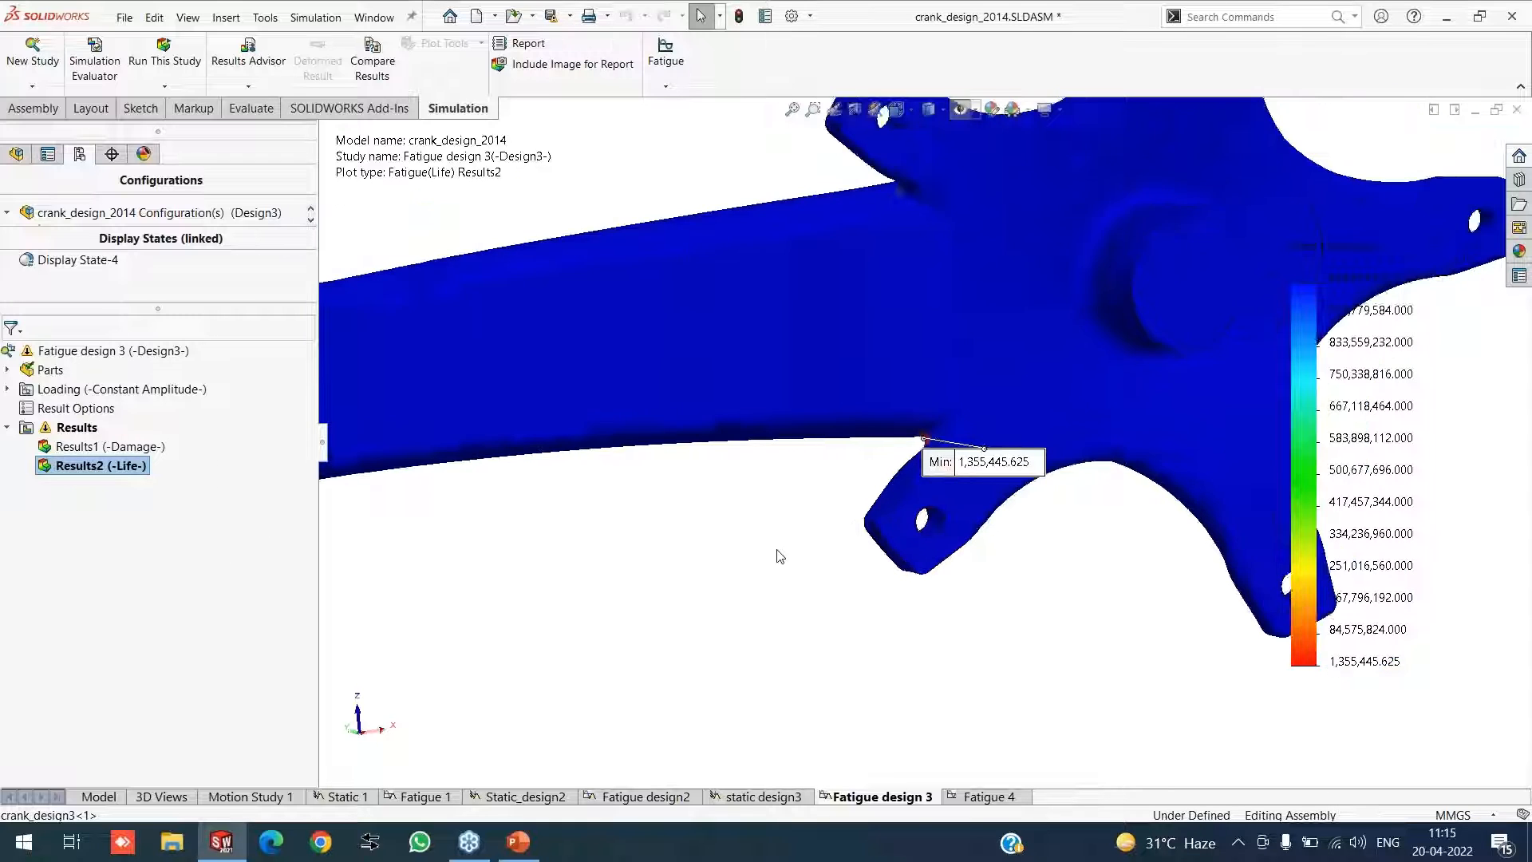
{"action": "scroll", "coordinate": [925, 441], "scroll_direction": "up", "scroll_amount": 1}
{"action": "left_click_drag", "start_coordinate": [943, 470], "coordinate": [778, 508]}
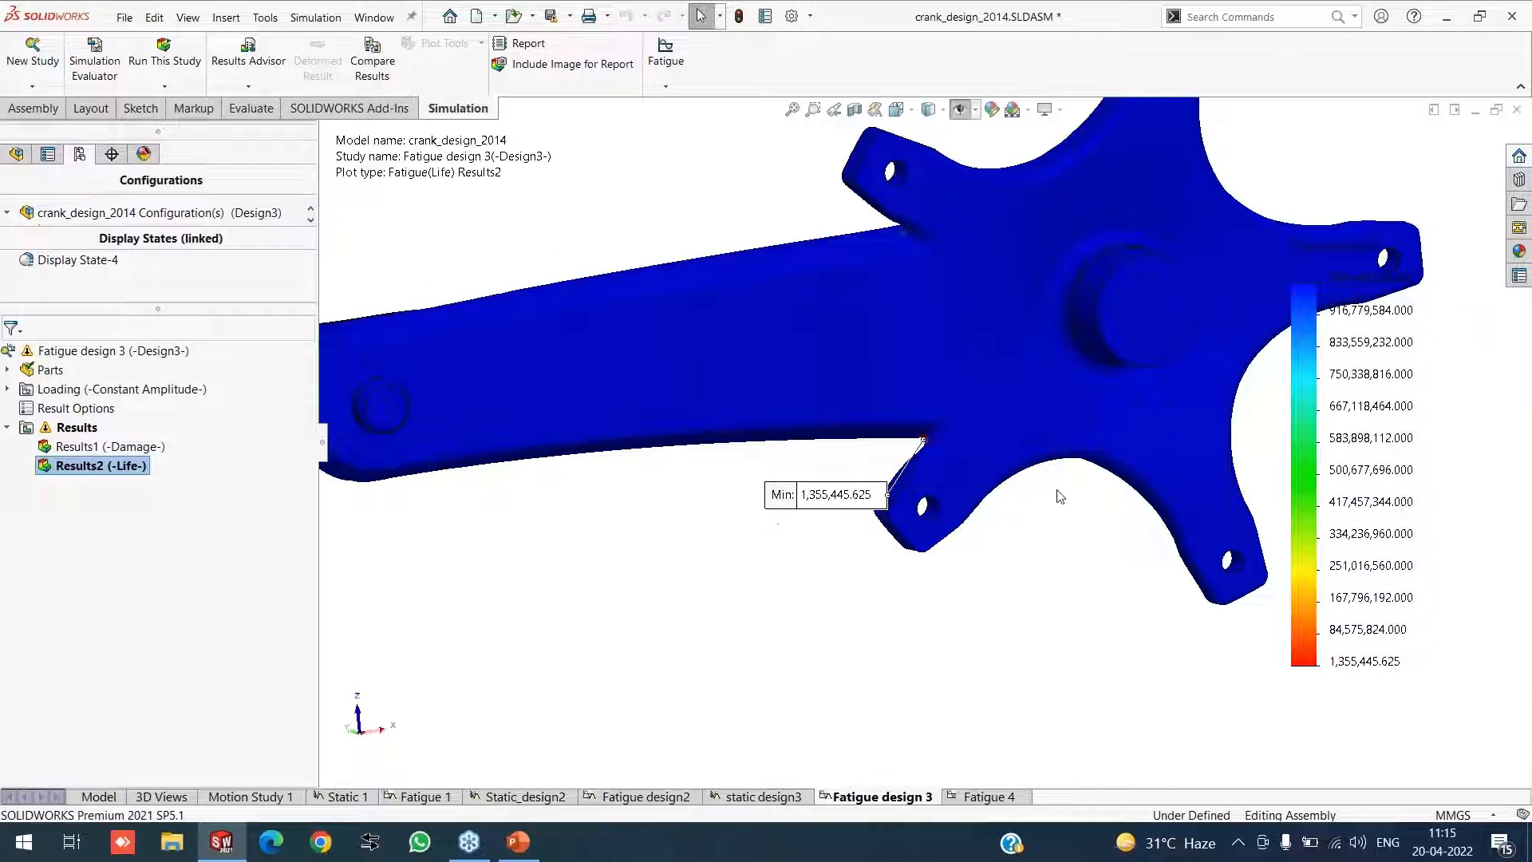
{"action": "mouse_move", "coordinate": [1059, 496]}
{"action": "middle_mouse_down"}
{"action": "mouse_move", "coordinate": [1237, 431]}
{"action": "mouse_move", "coordinate": [1074, 486]}
{"action": "middle_mouse_up"}
{"action": "scroll", "coordinate": [1074, 486], "scroll_direction": "up", "scroll_amount": 3}
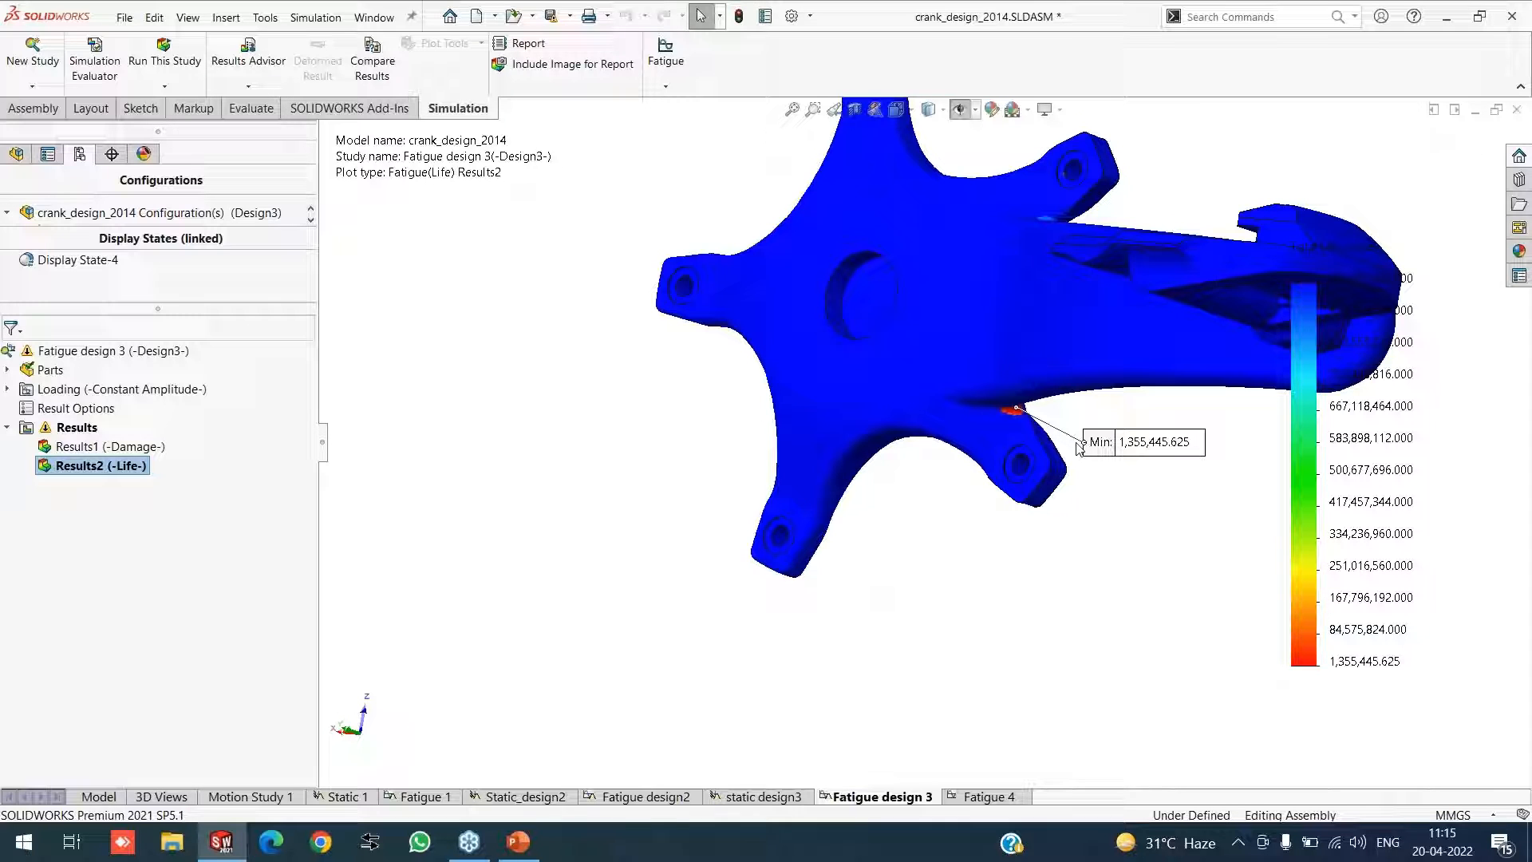
{"action": "scroll", "coordinate": [918, 585], "scroll_direction": "up", "scroll_amount": 3}
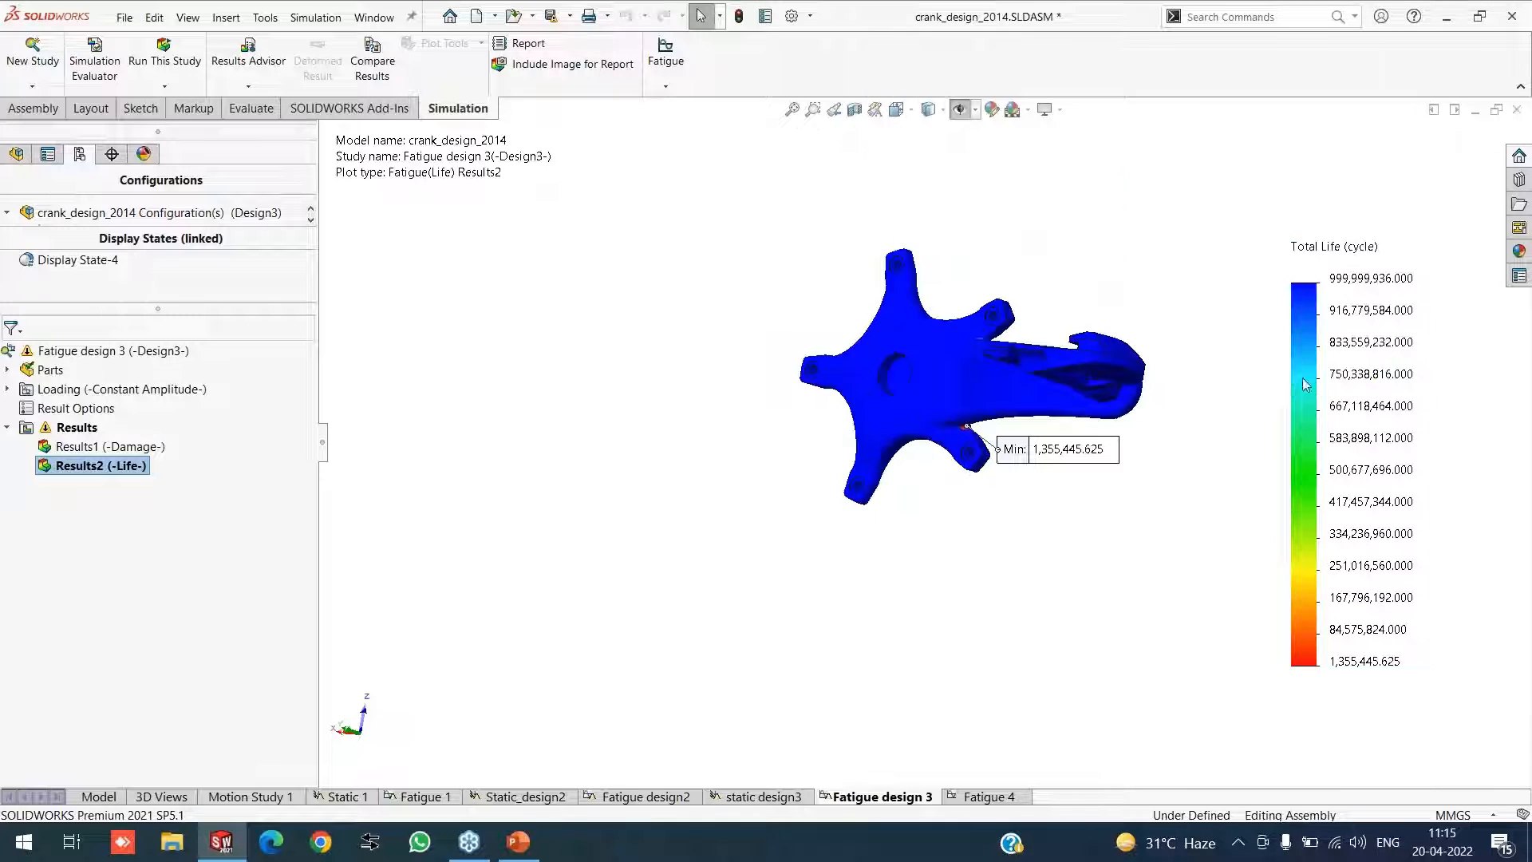
Return to Fatigue design2, activate its Design2 configuration and show the Results1 damage plot for comparison
{"action": "left_click", "coordinate": [634, 796]}
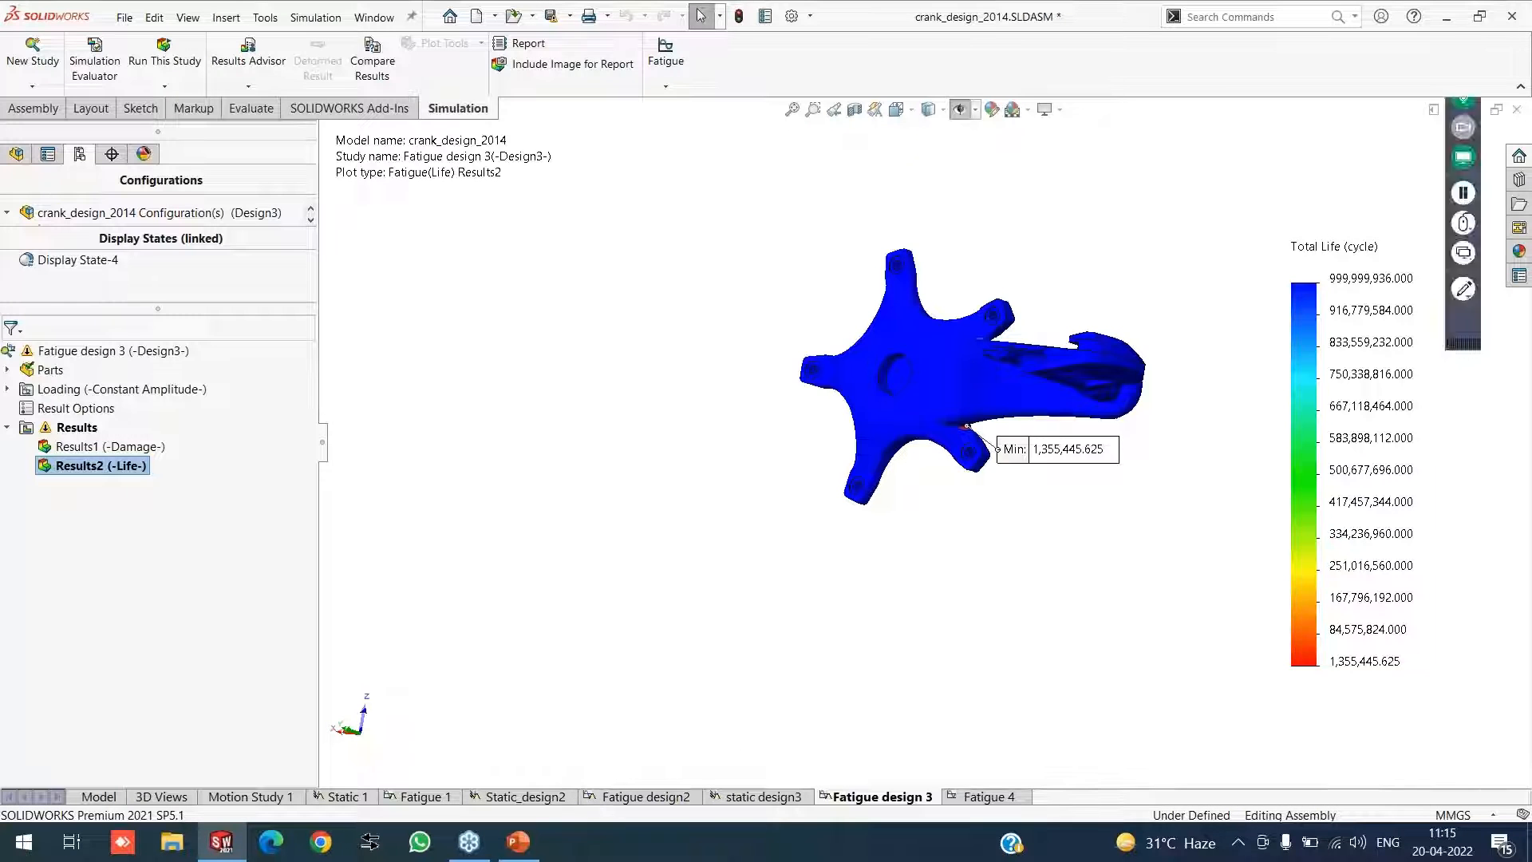
{"action": "right_click", "coordinate": [94, 520]}
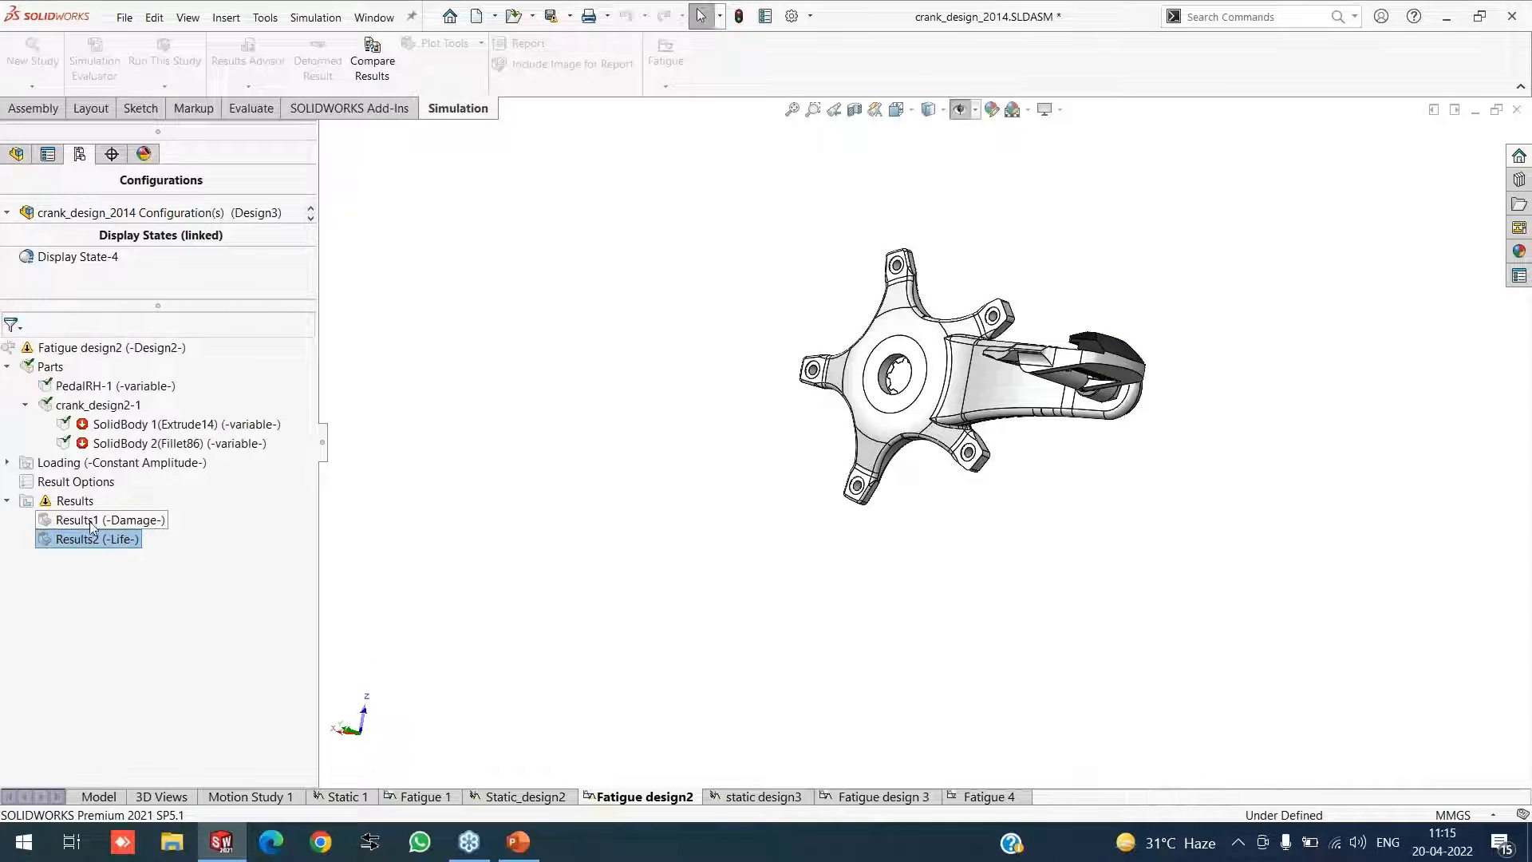
{"action": "left_click", "coordinate": [186, 532]}
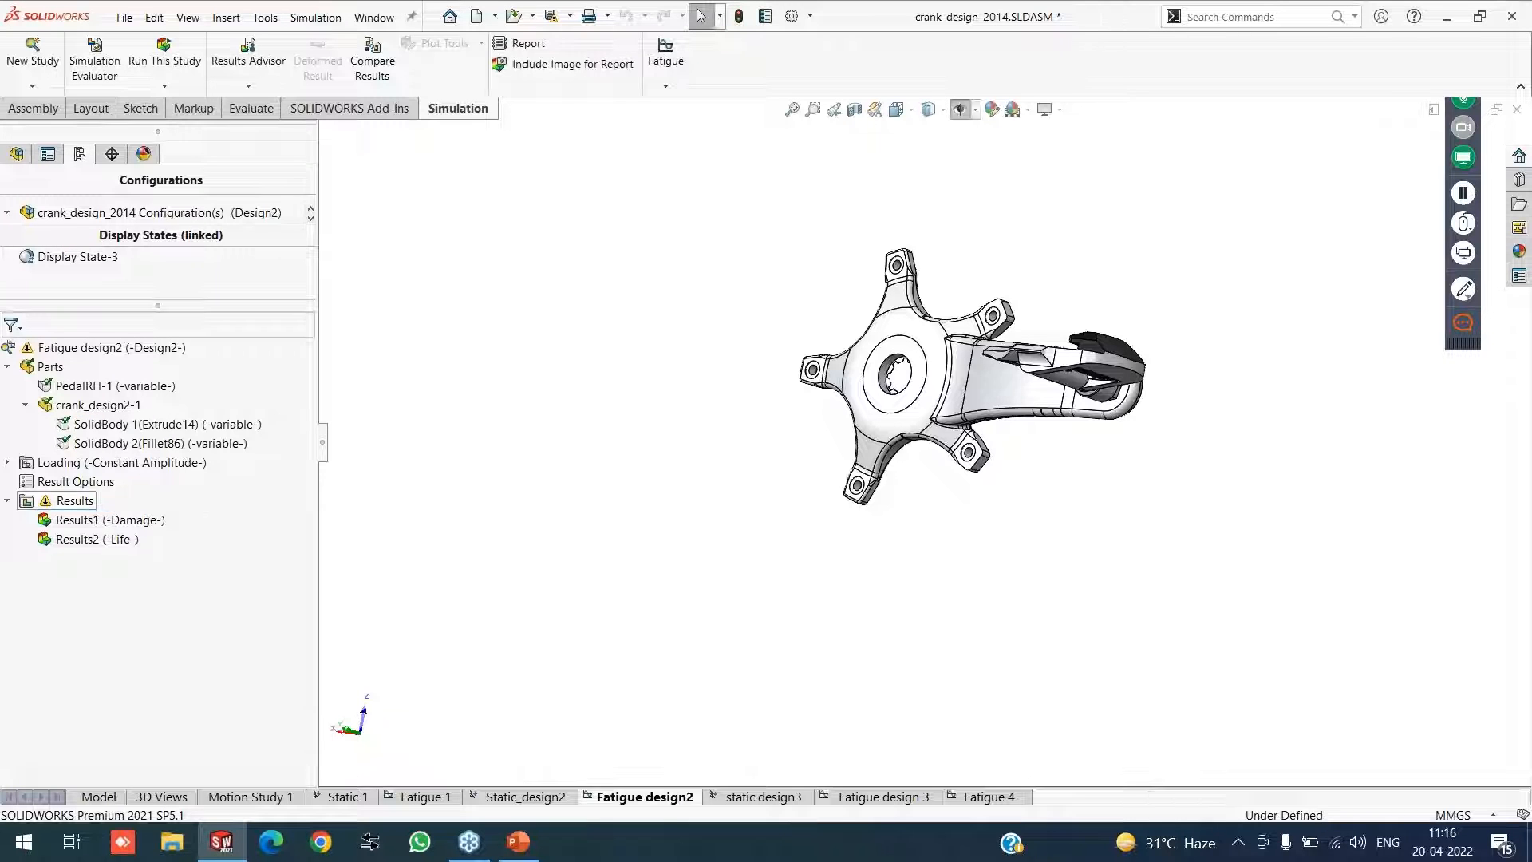
{"action": "right_click", "coordinate": [116, 519]}
{"action": "left_click", "coordinate": [148, 531]}
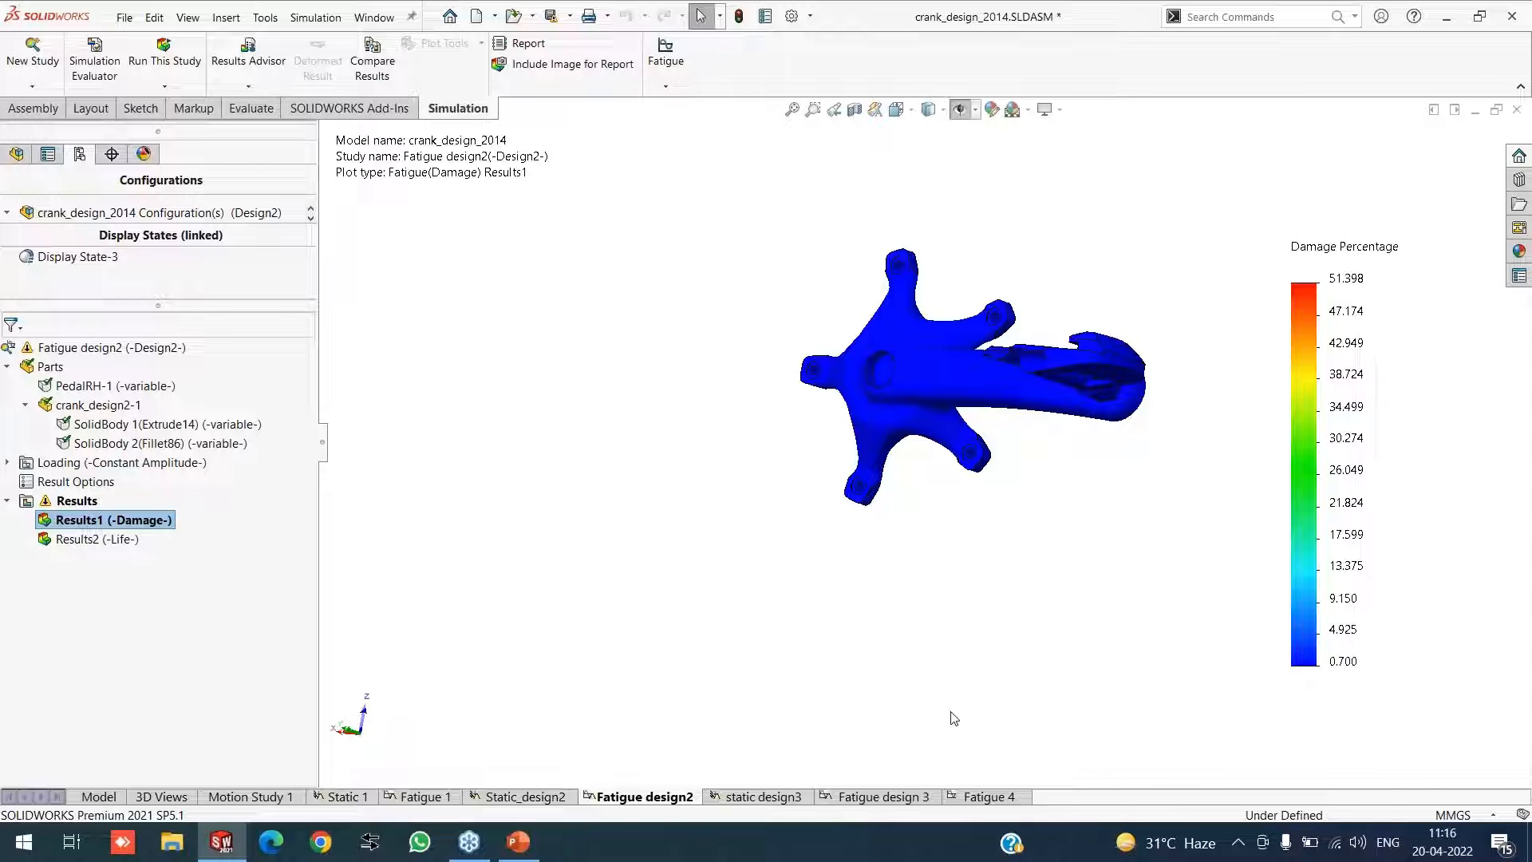
Reactivate the Design3 configuration in Fatigue design 3 and show its Results1 damage plot to compare it with Design2
{"action": "left_click", "coordinate": [1025, 796]}
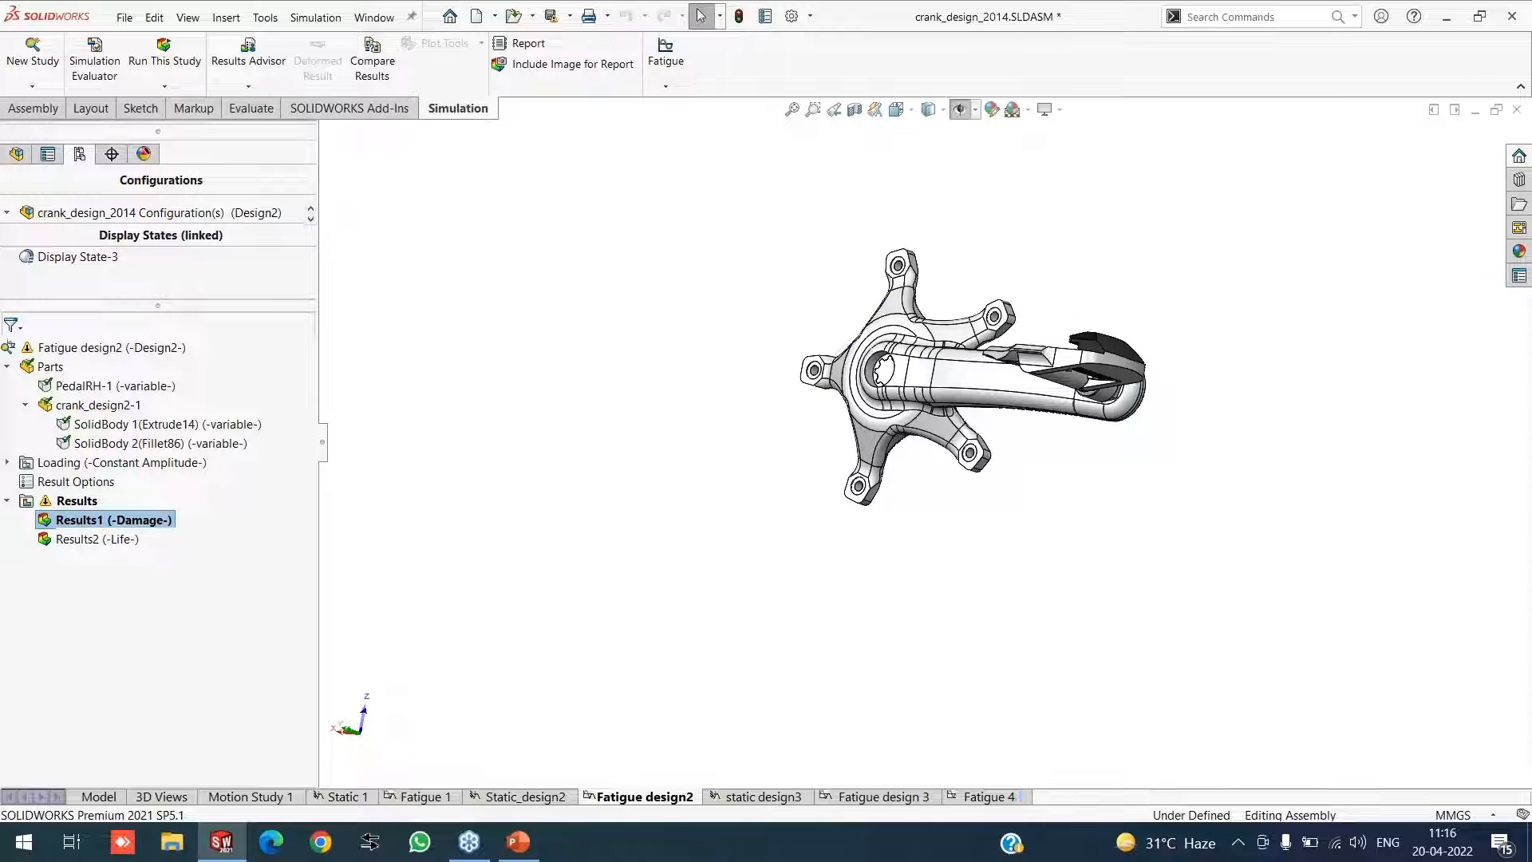
{"action": "right_click", "coordinate": [82, 445]}
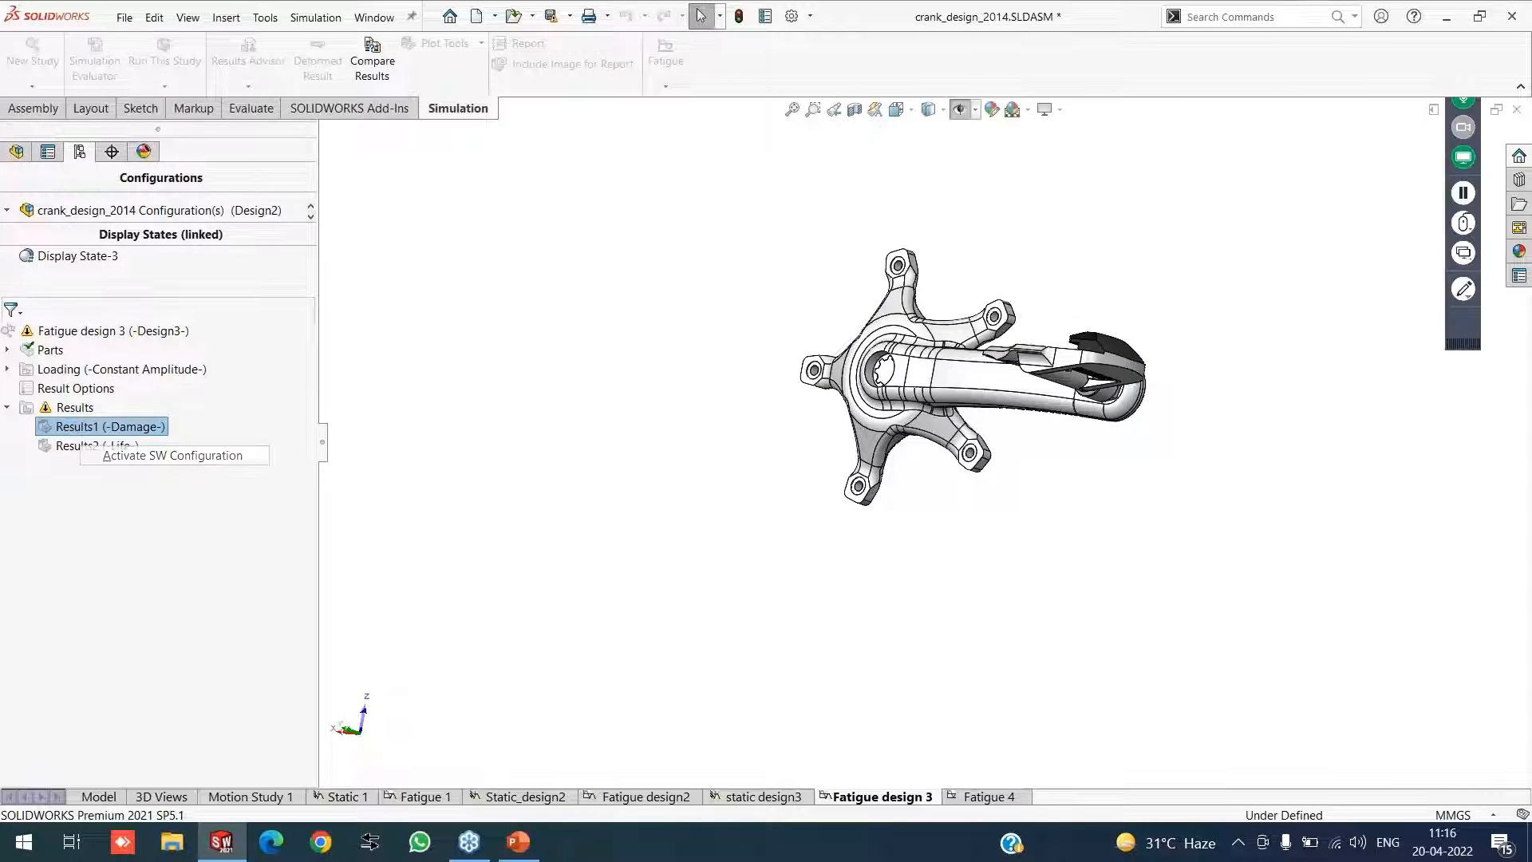
{"action": "left_click", "coordinate": [160, 455]}
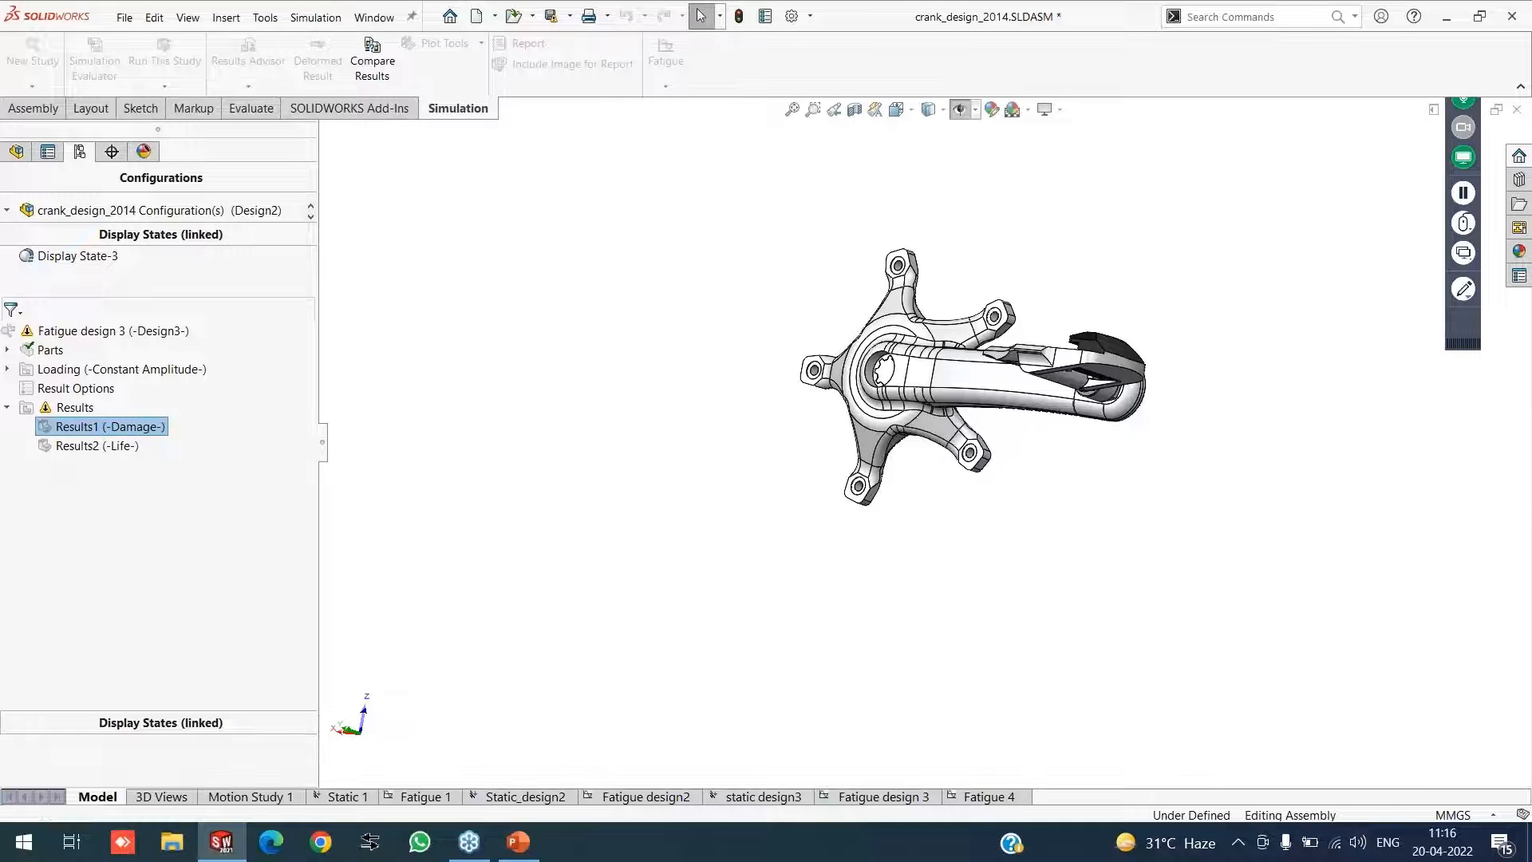
{"action": "right_click", "coordinate": [109, 444]}
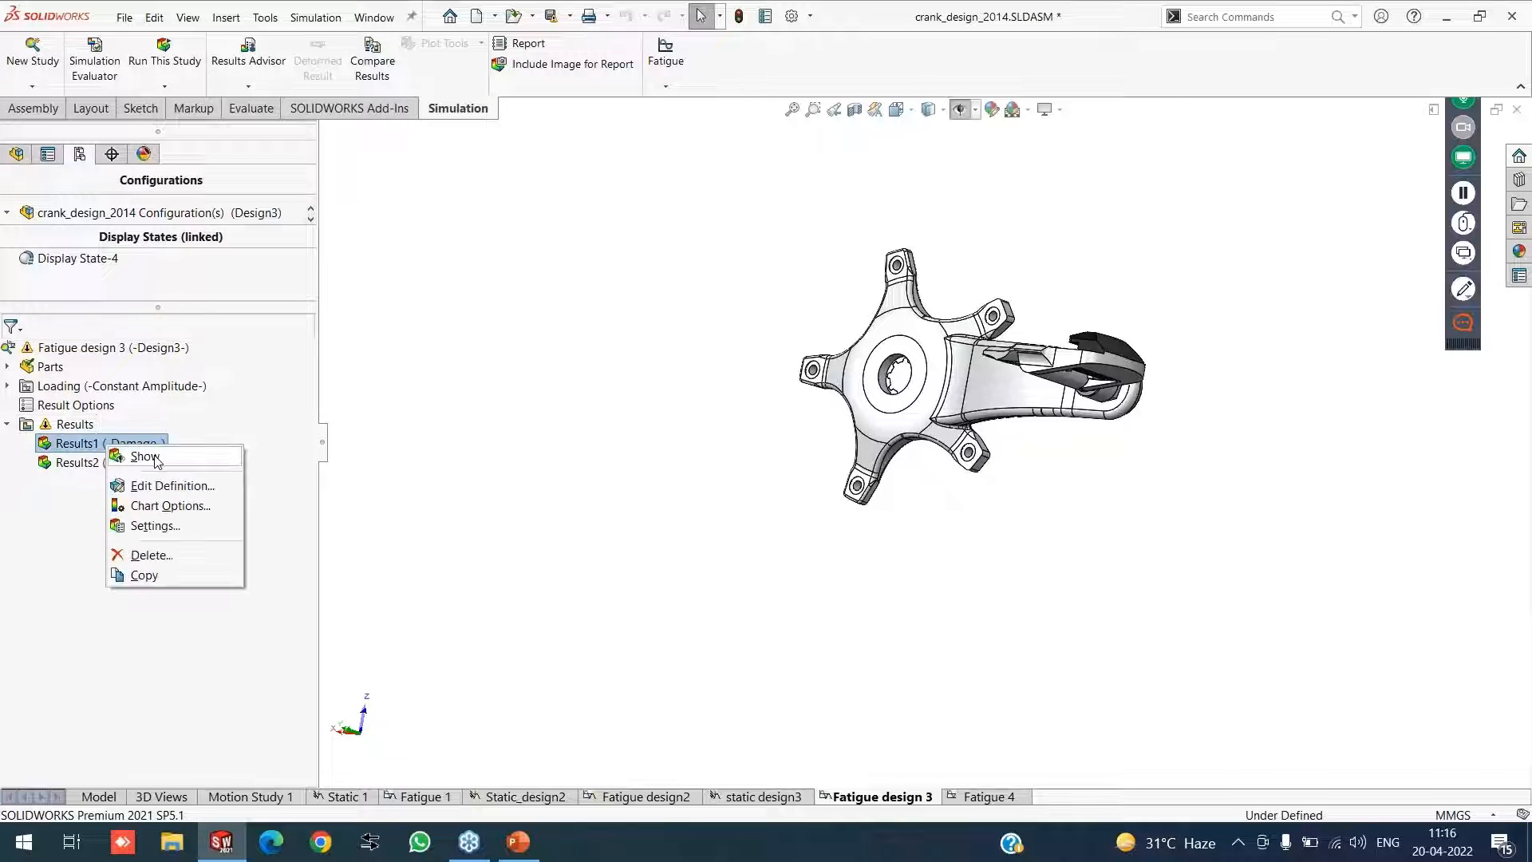
{"action": "left_click", "coordinate": [146, 457]}
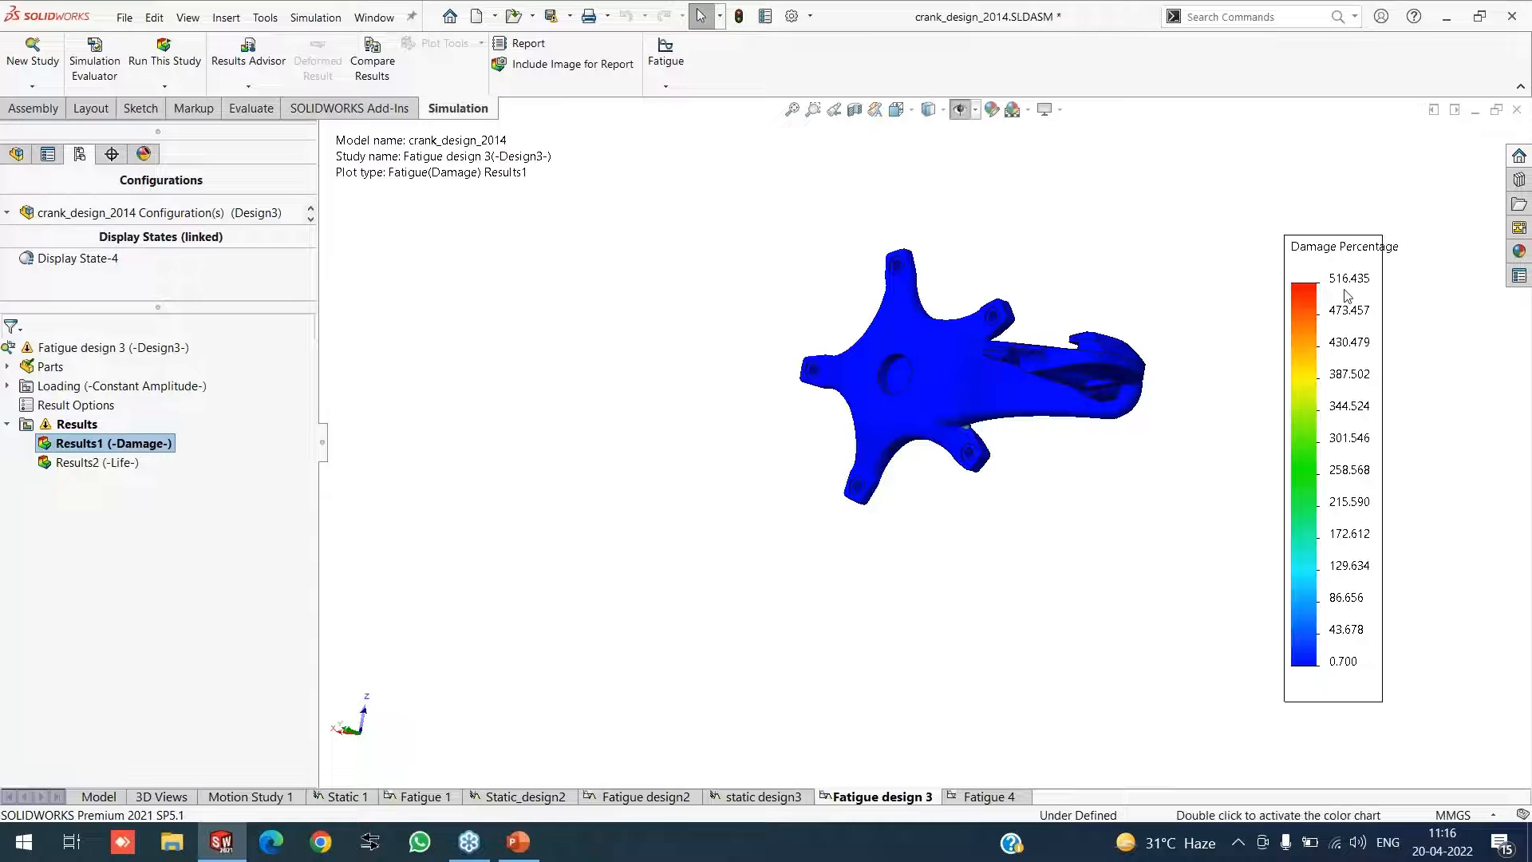
{"action": "scroll", "coordinate": [1015, 428], "scroll_direction": "down", "scroll_amount": 3}
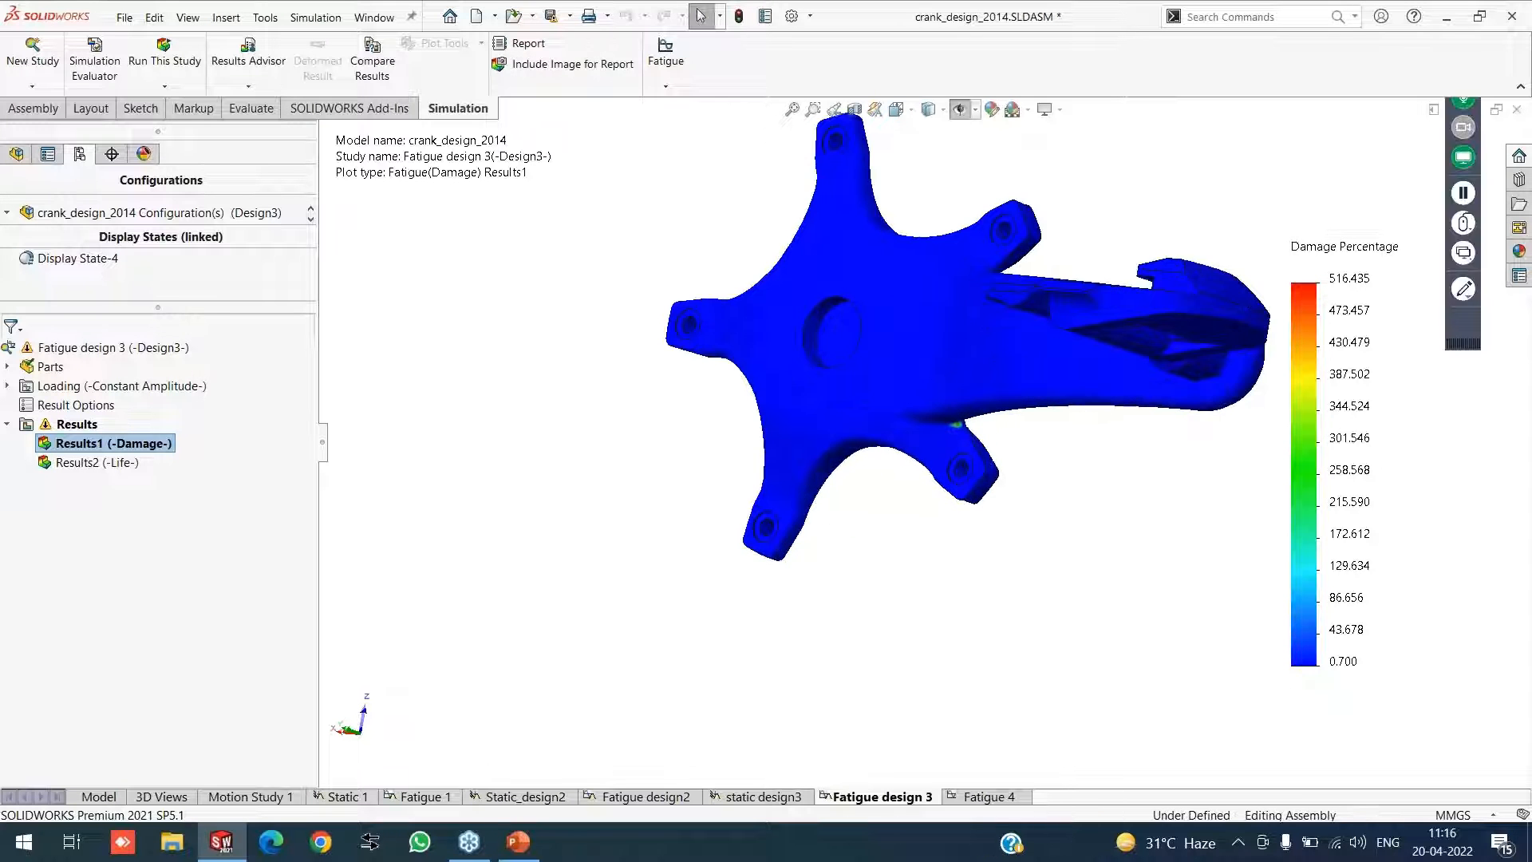
{"action": "middle_click_drag", "start_coordinate": [997, 435], "coordinate": [948, 478]}
{"action": "scroll", "coordinate": [1063, 362], "scroll_direction": "up", "scroll_amount": 4}
{"action": "middle_click_drag", "start_coordinate": [1063, 362], "coordinate": [846, 375]}
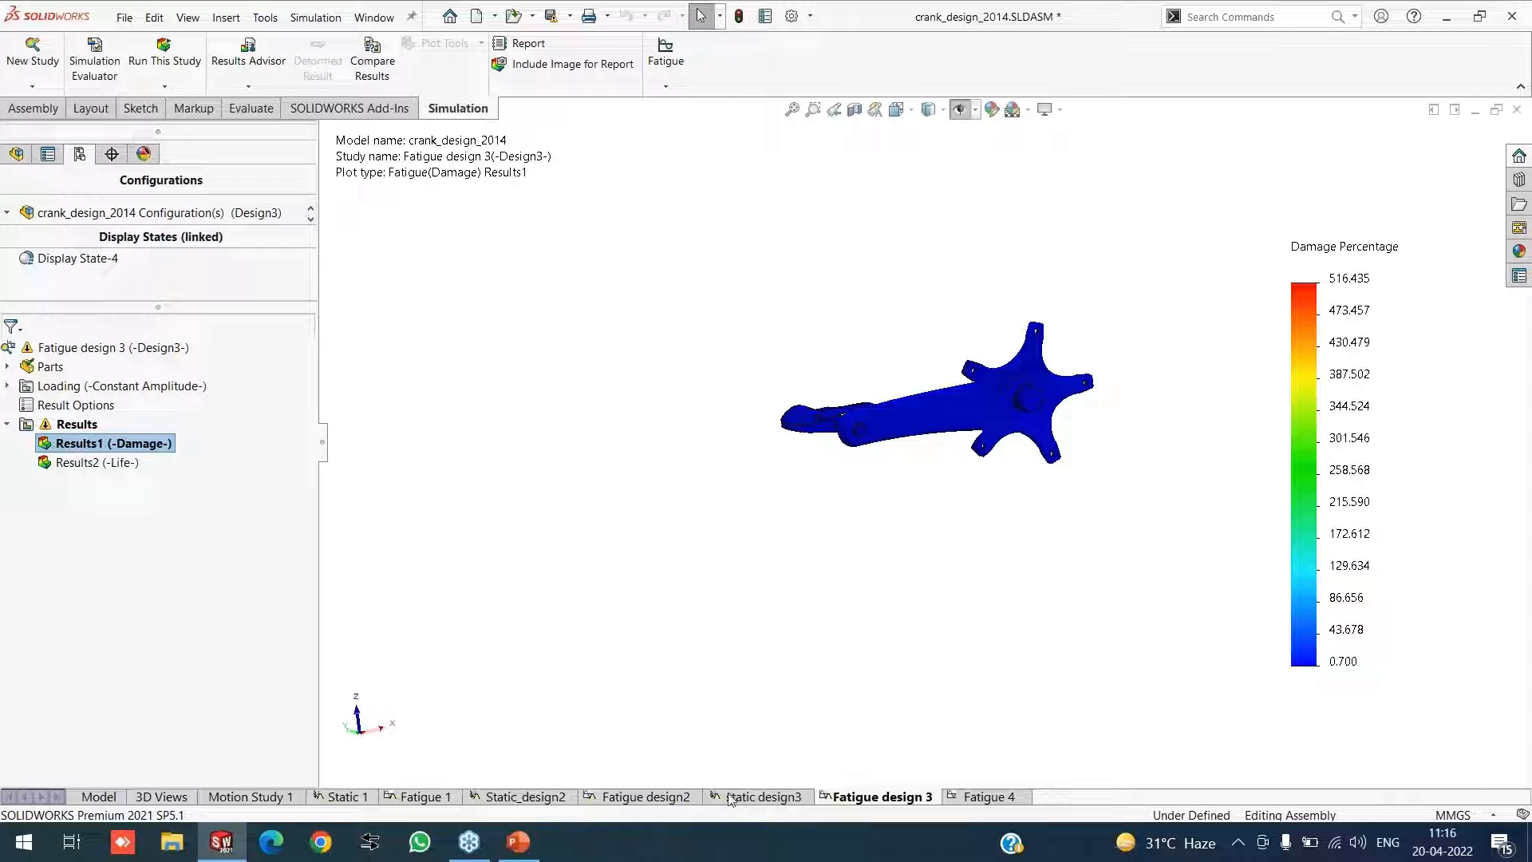
Activate the Design2 configuration in Fatigue design2 and show its Results2 life plot, examining the minimum-life location from both sides
{"action": "left_click", "coordinate": [658, 797]}
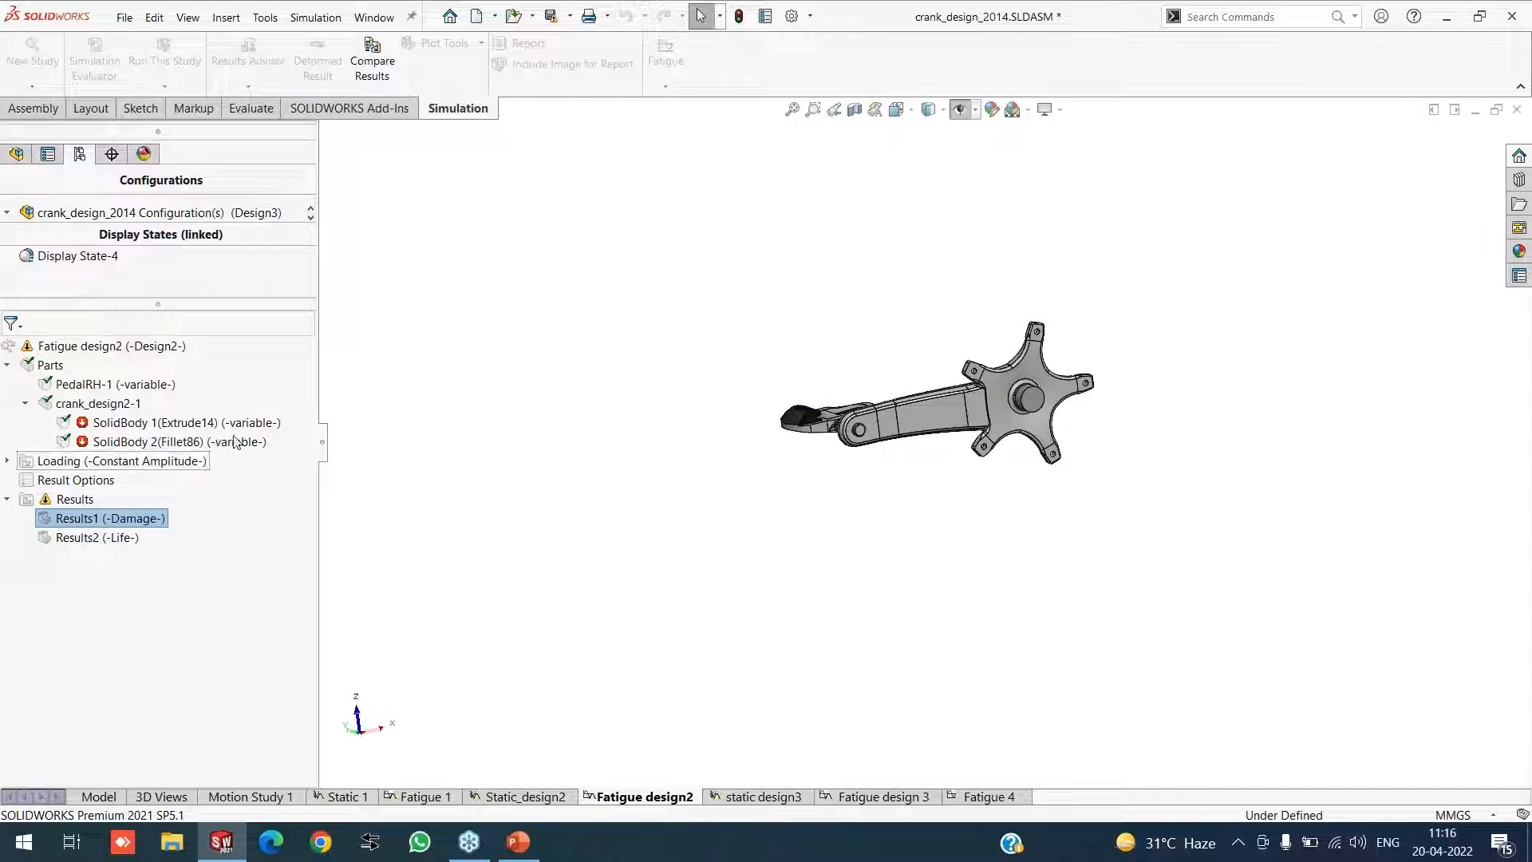
{"action": "right_click", "coordinate": [142, 348]}
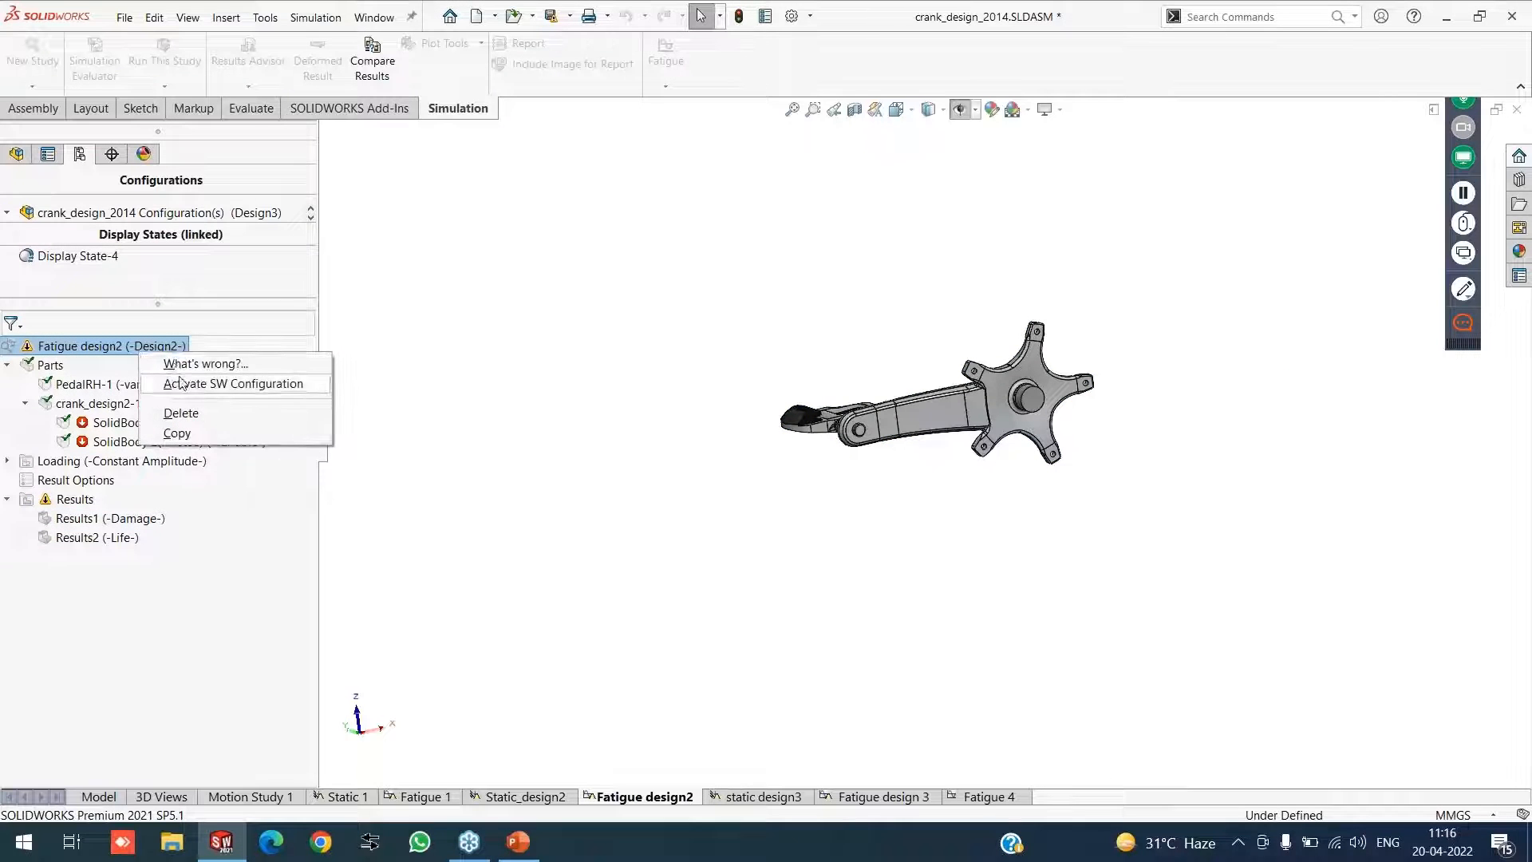
{"action": "left_click", "coordinate": [179, 384]}
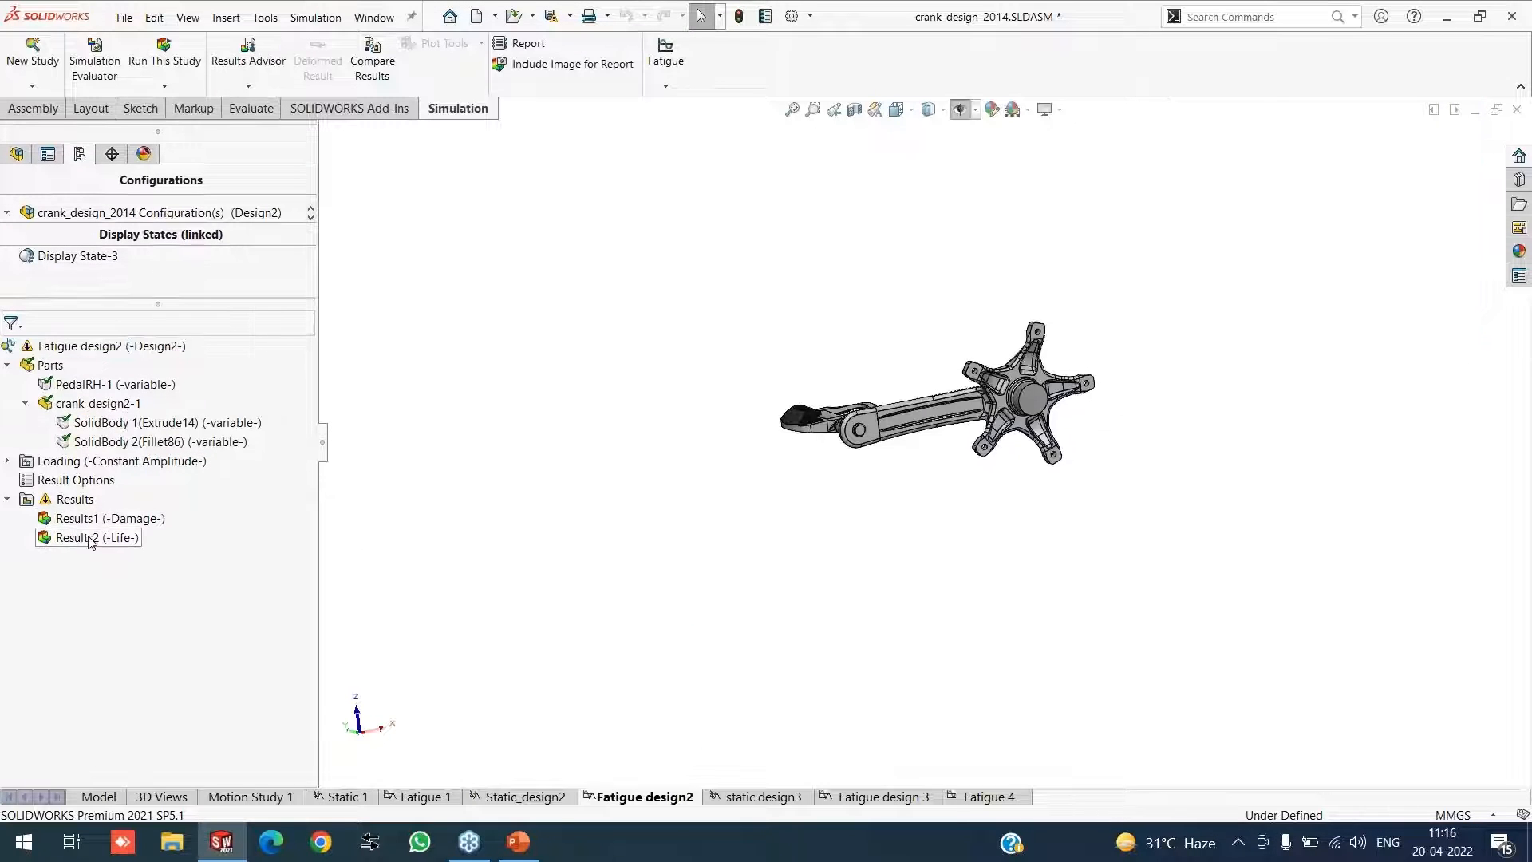
{"action": "right_click", "coordinate": [90, 537]}
{"action": "left_click", "coordinate": [121, 548]}
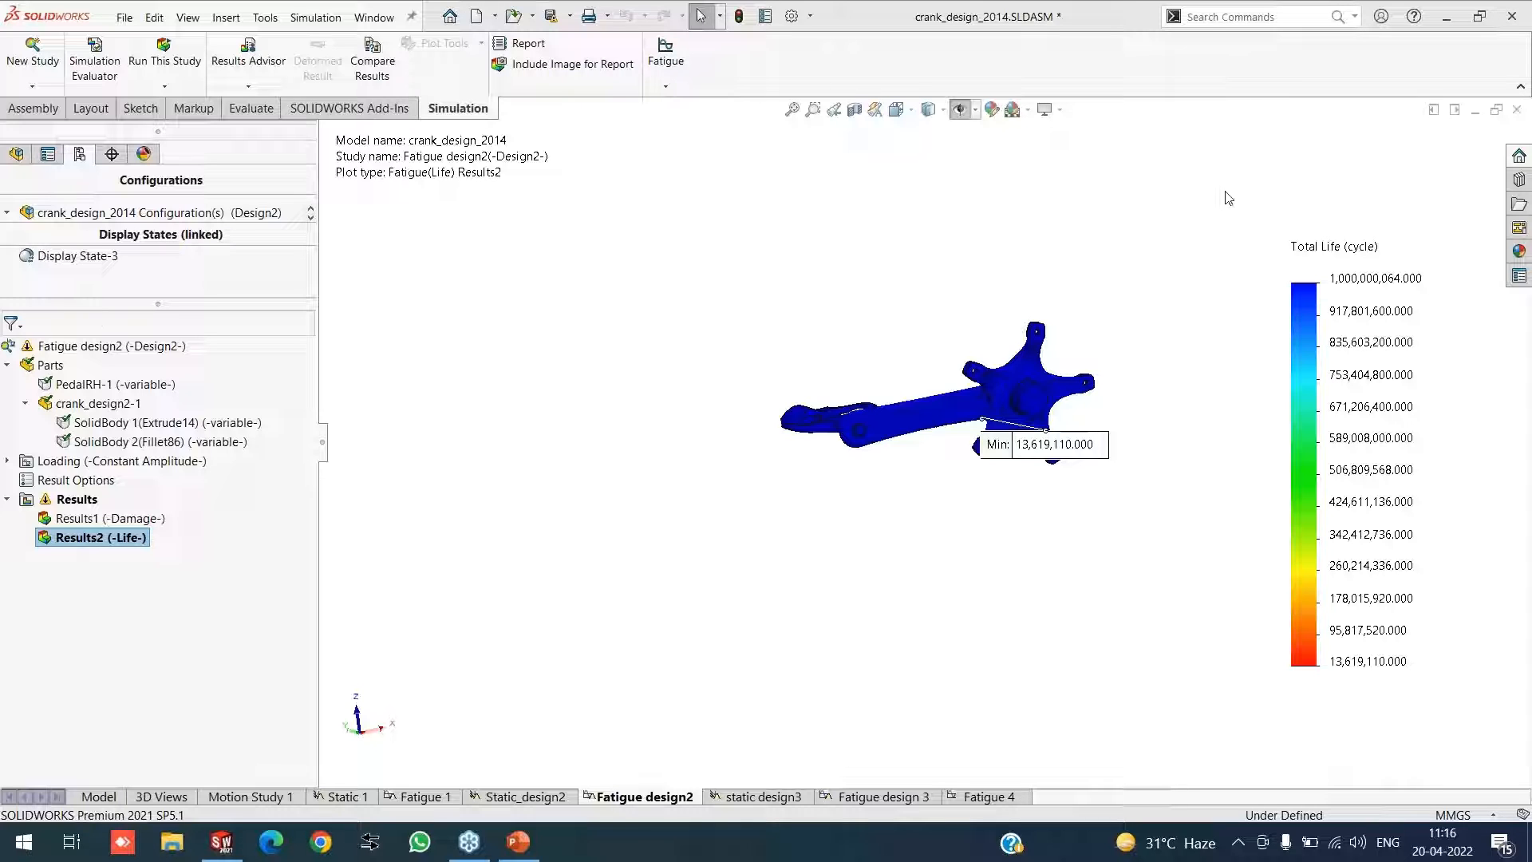
{"action": "scroll", "coordinate": [1087, 321], "scroll_direction": "down", "scroll_amount": 3}
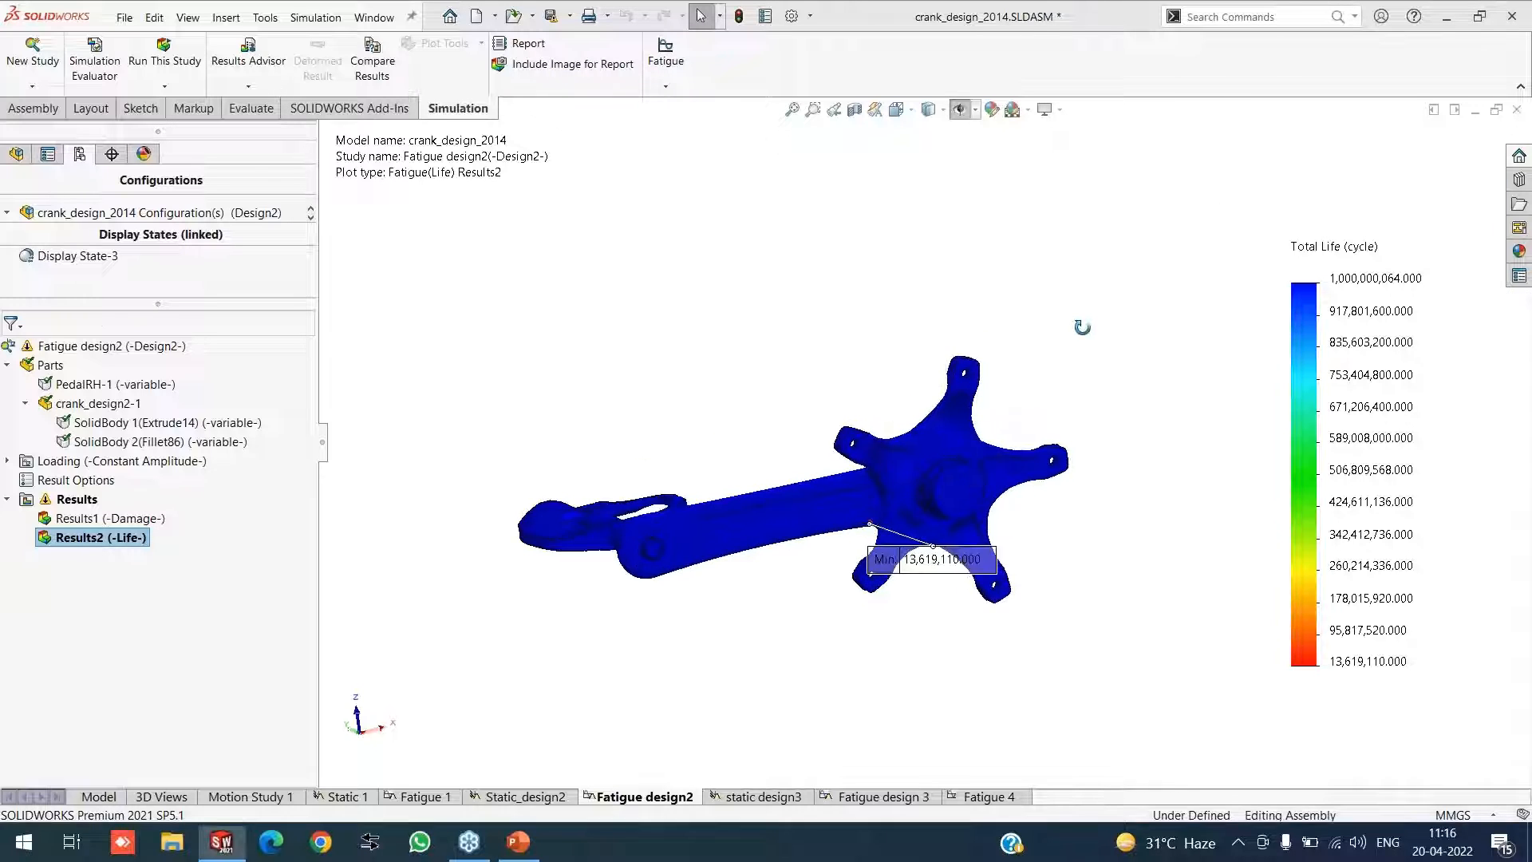
{"action": "scroll", "coordinate": [764, 636], "scroll_direction": "up", "scroll_amount": 1}
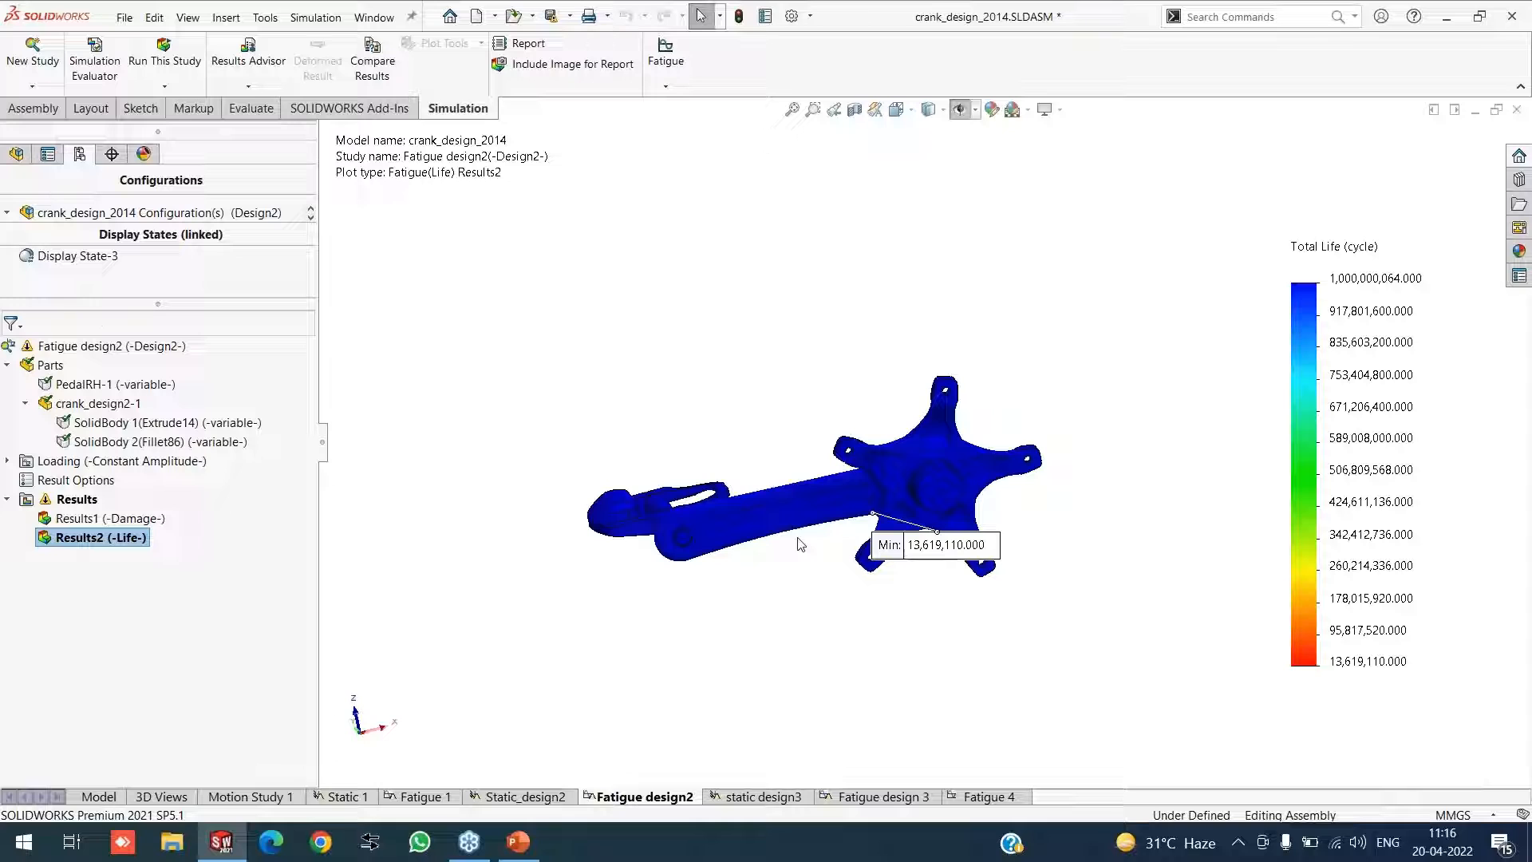
{"action": "middle_click_drag", "start_coordinate": [647, 513], "coordinate": [1112, 535]}
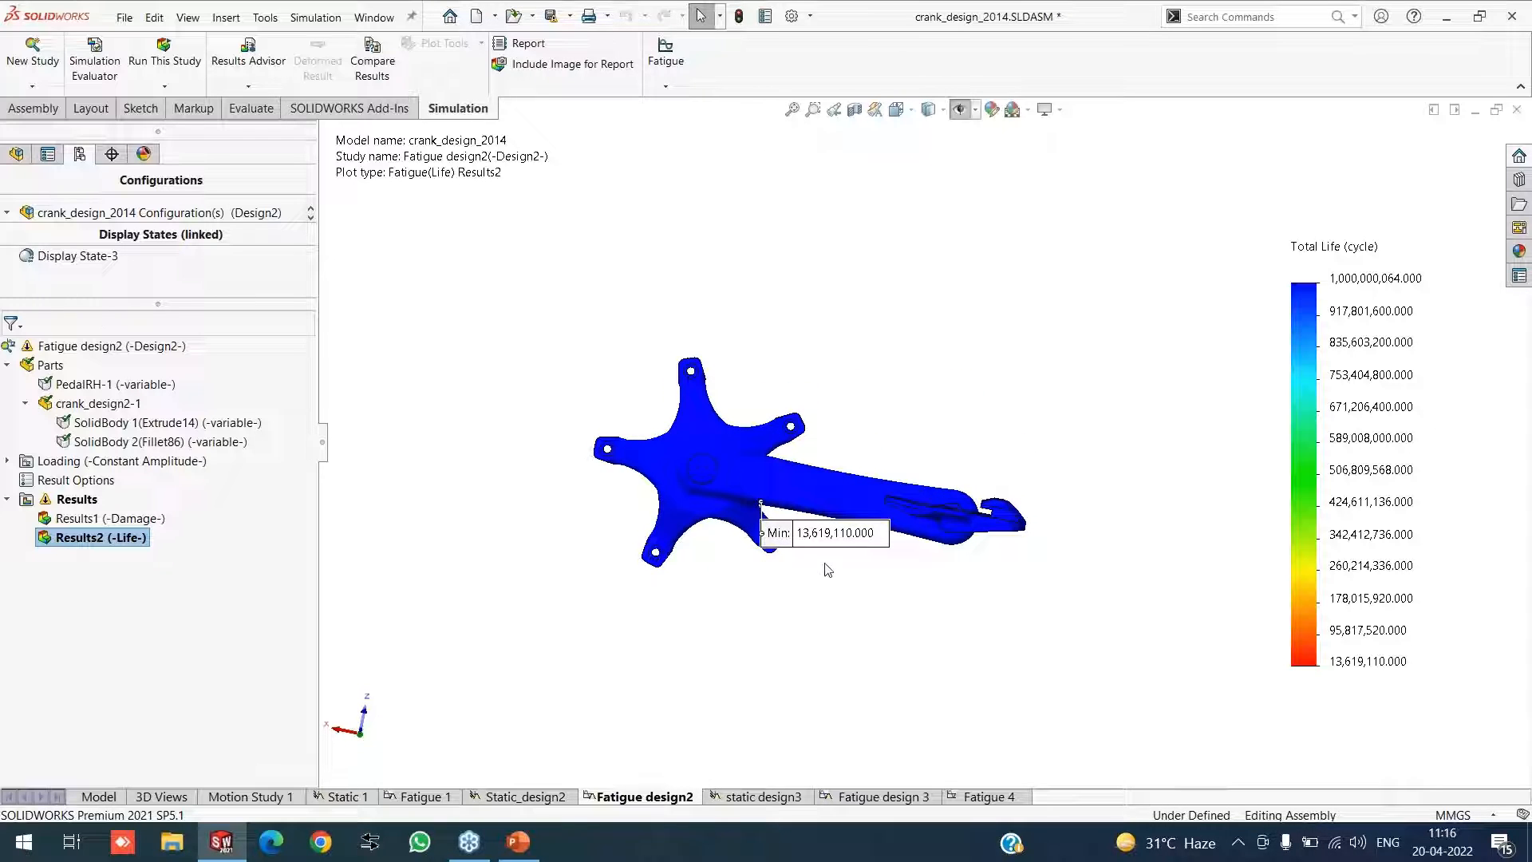
{"action": "scroll", "coordinate": [828, 569], "scroll_direction": "down", "scroll_amount": 2}
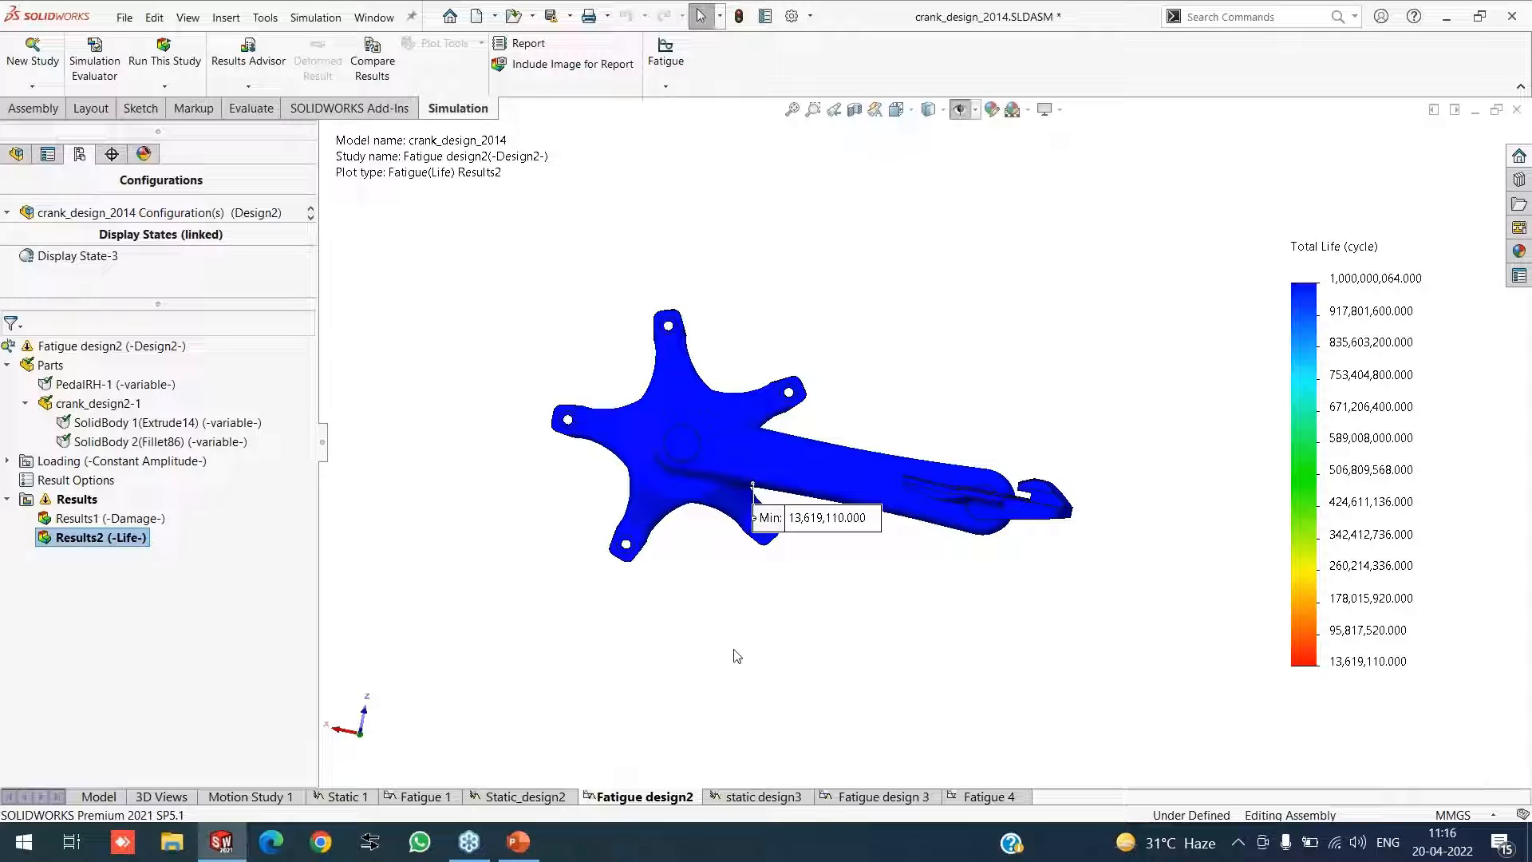
{"action": "middle_click_drag", "start_coordinate": [771, 328], "coordinate": [742, 414]}
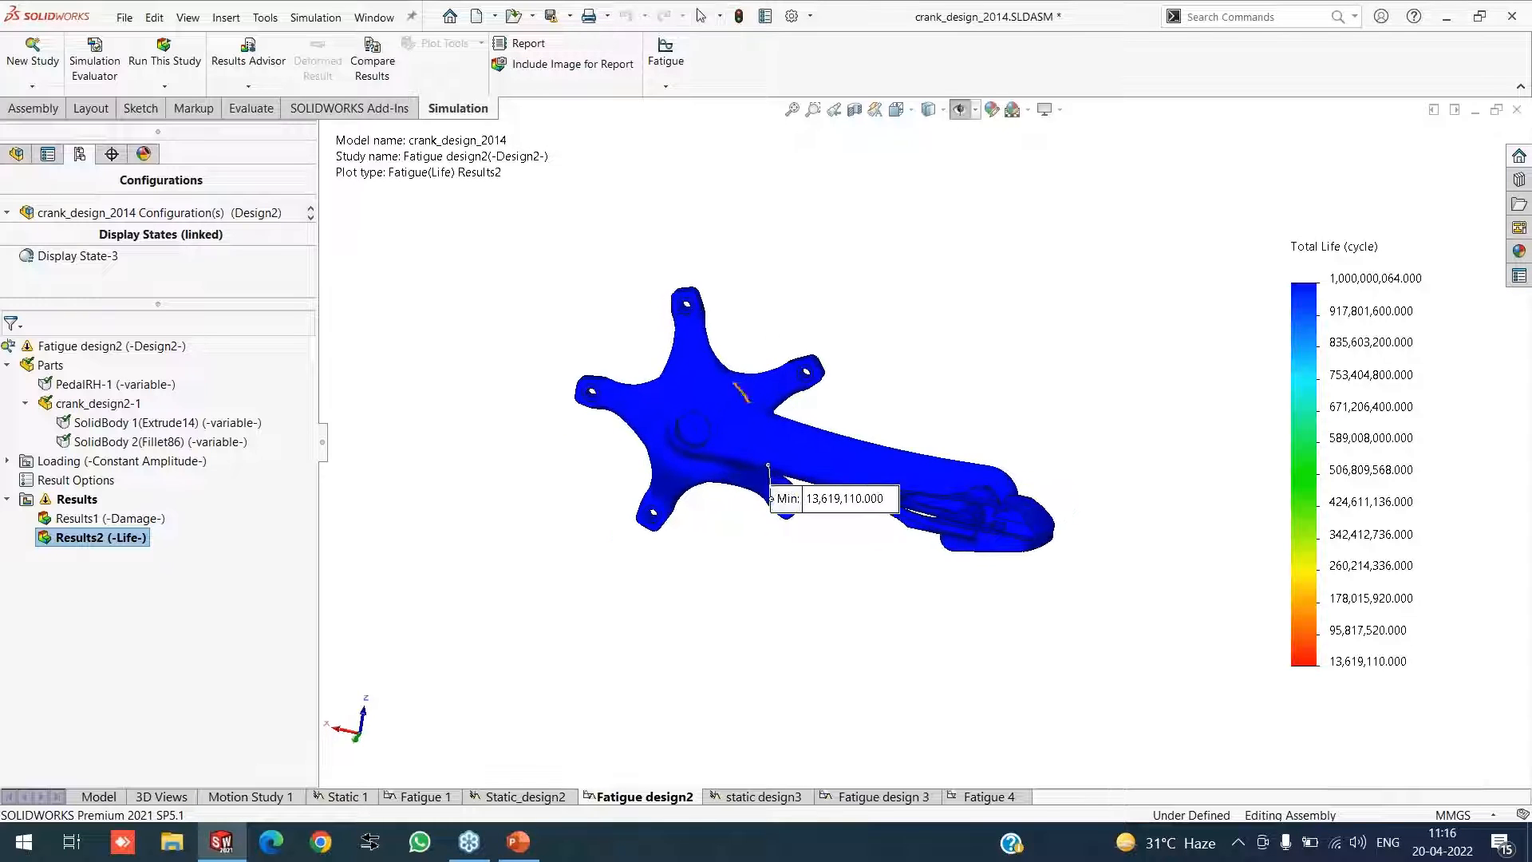
Switch to the PowerPoint presentation and show the Simulation - Overview slide, selecting the Optimization topic
{"action": "left_click", "coordinate": [518, 839]}
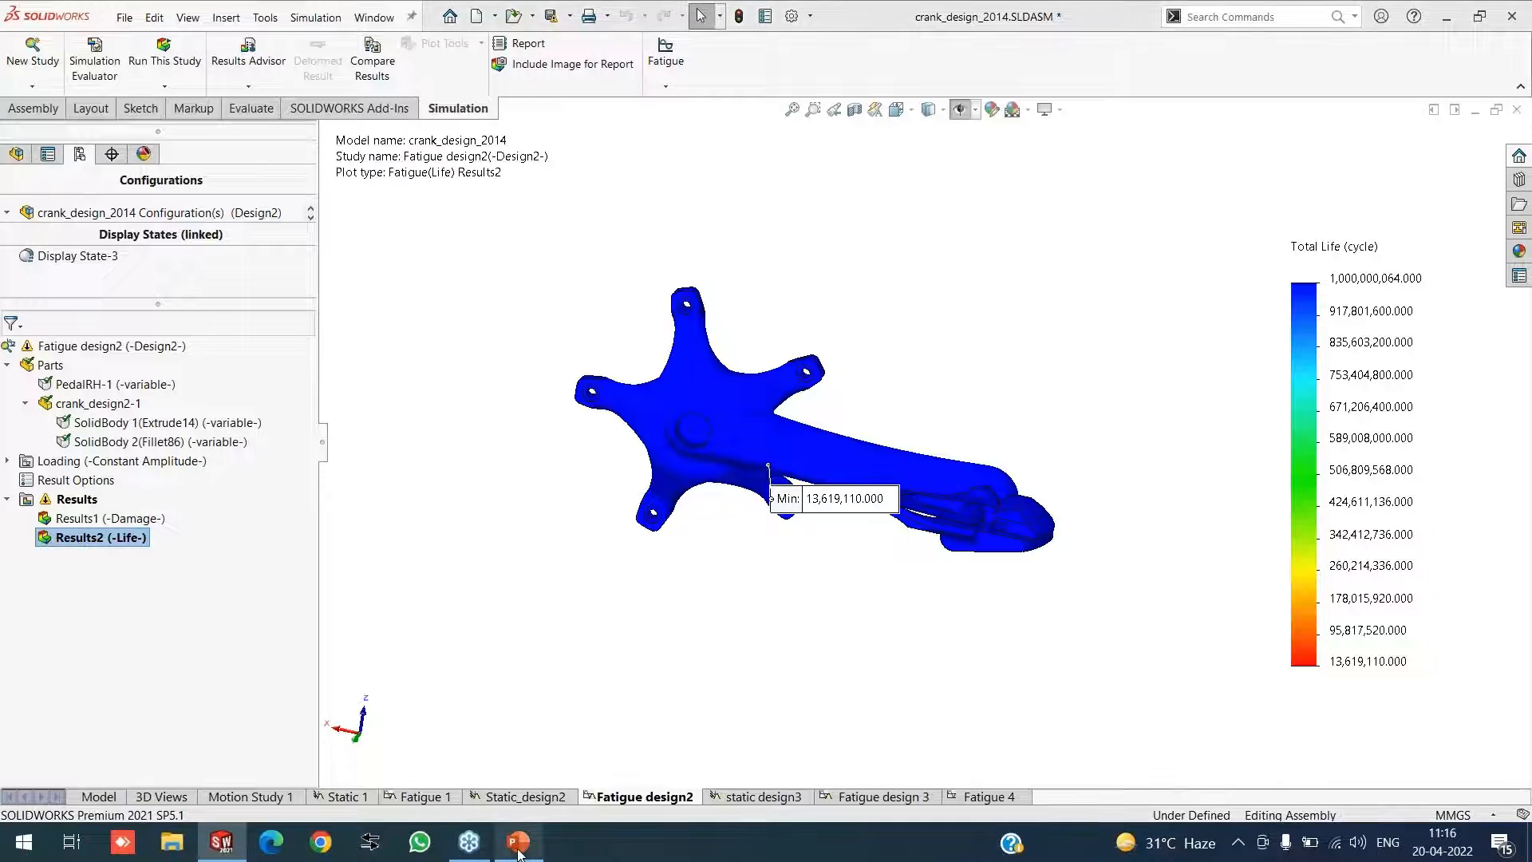
{"action": "left_click", "coordinate": [1309, 811]}
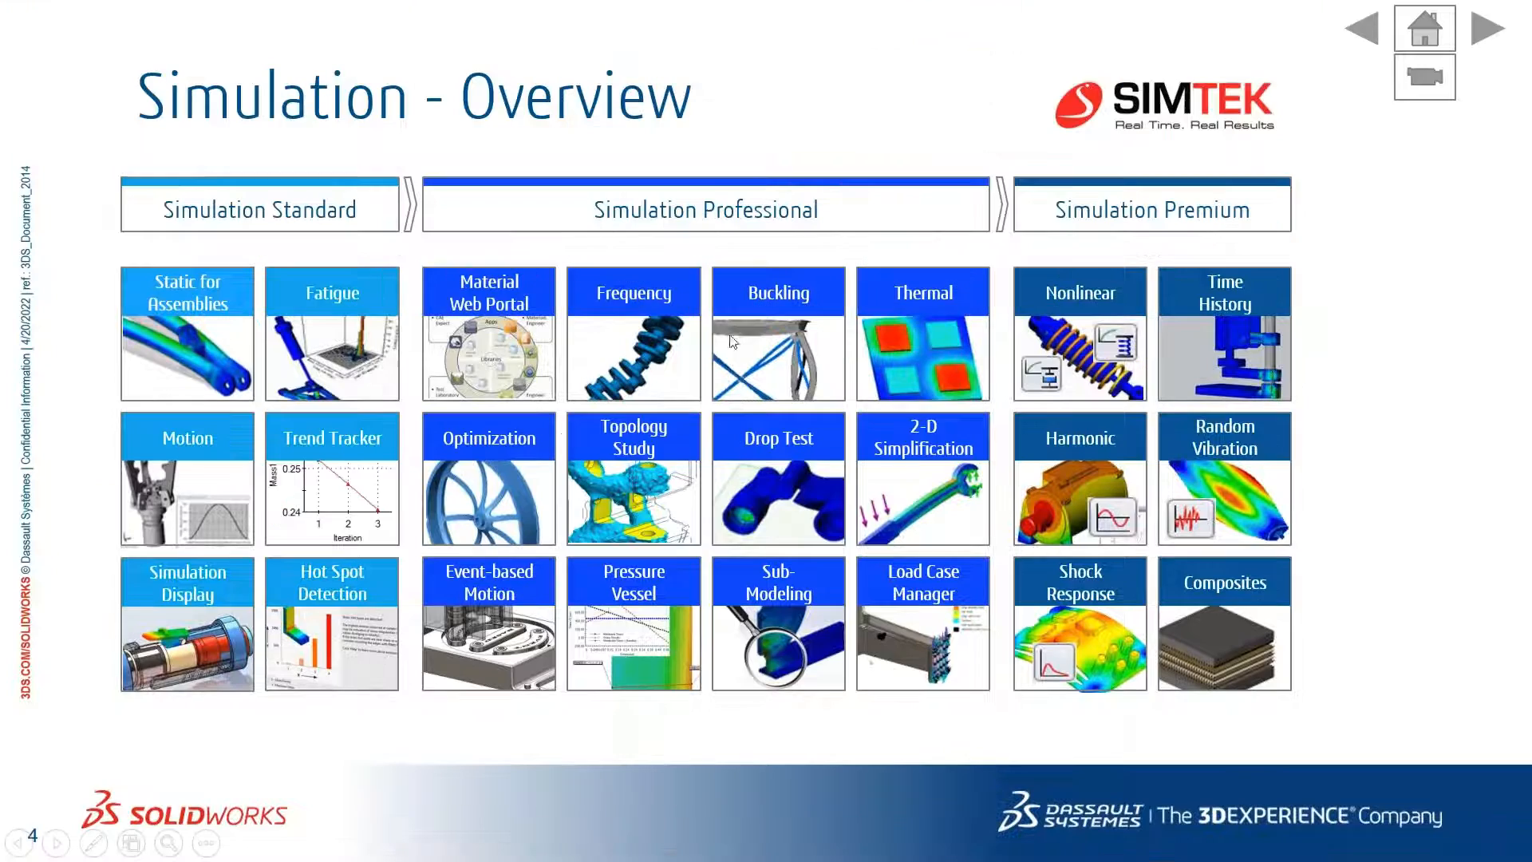
{"action": "left_click", "coordinate": [489, 479]}
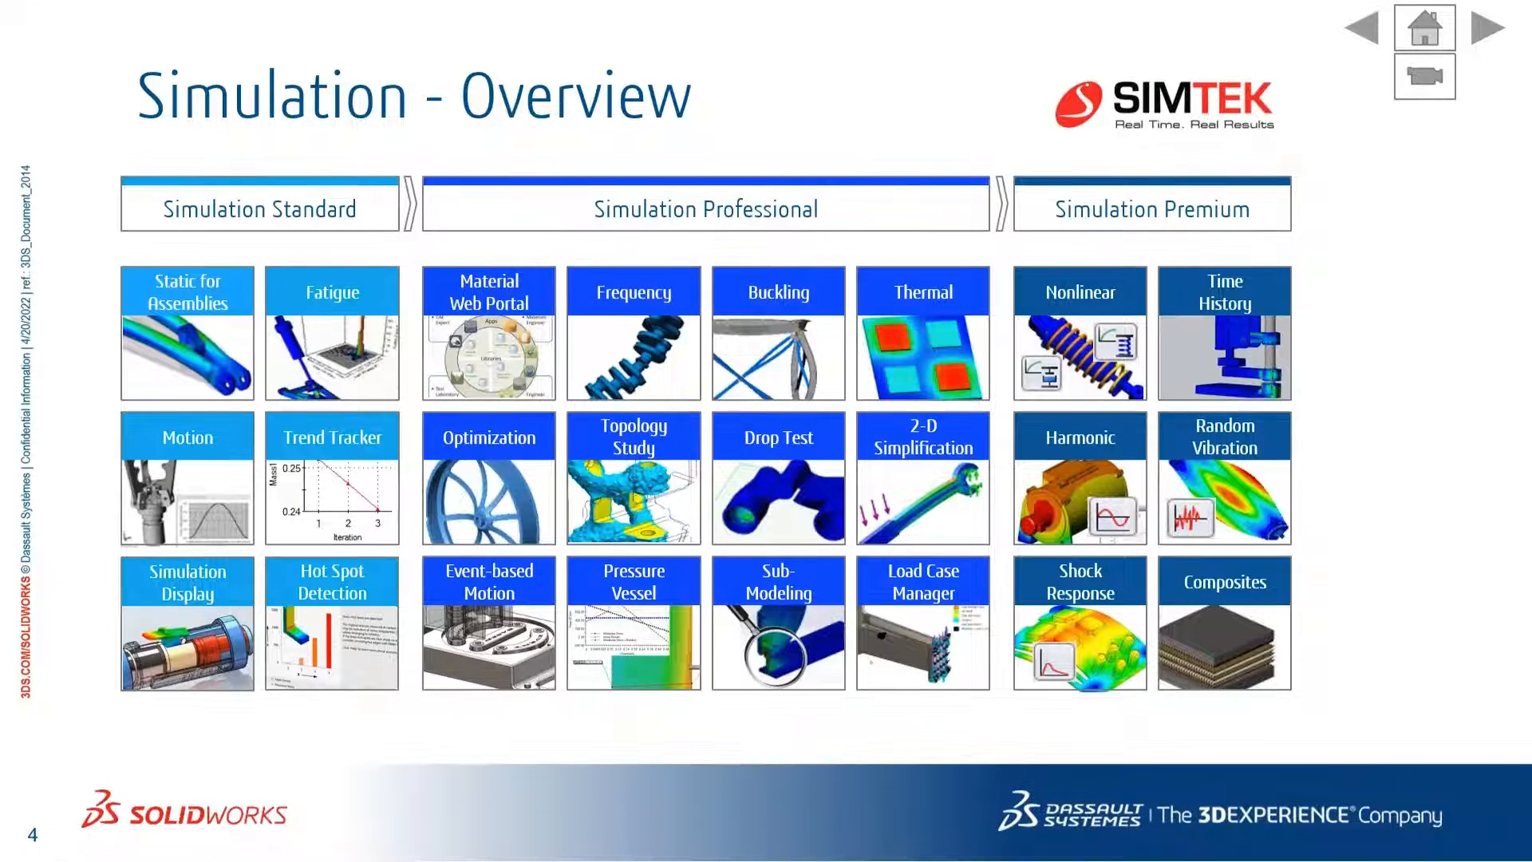
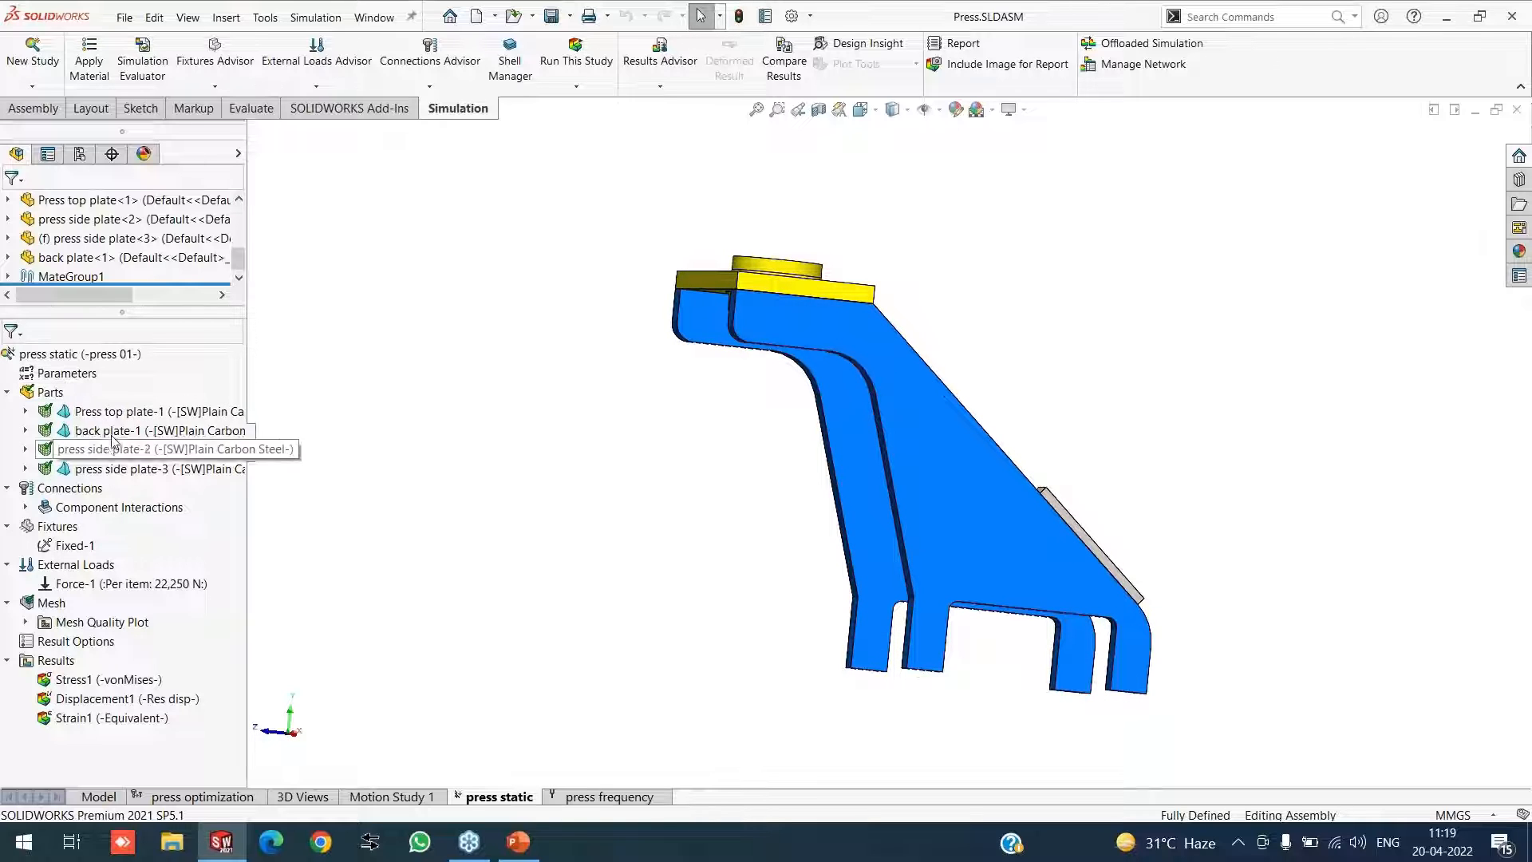
Examine the Press assembly in the press static study, check its configurations, and enlarge the upper tree pane
{"action": "middle_click_drag", "start_coordinate": [954, 459], "coordinate": [921, 485]}
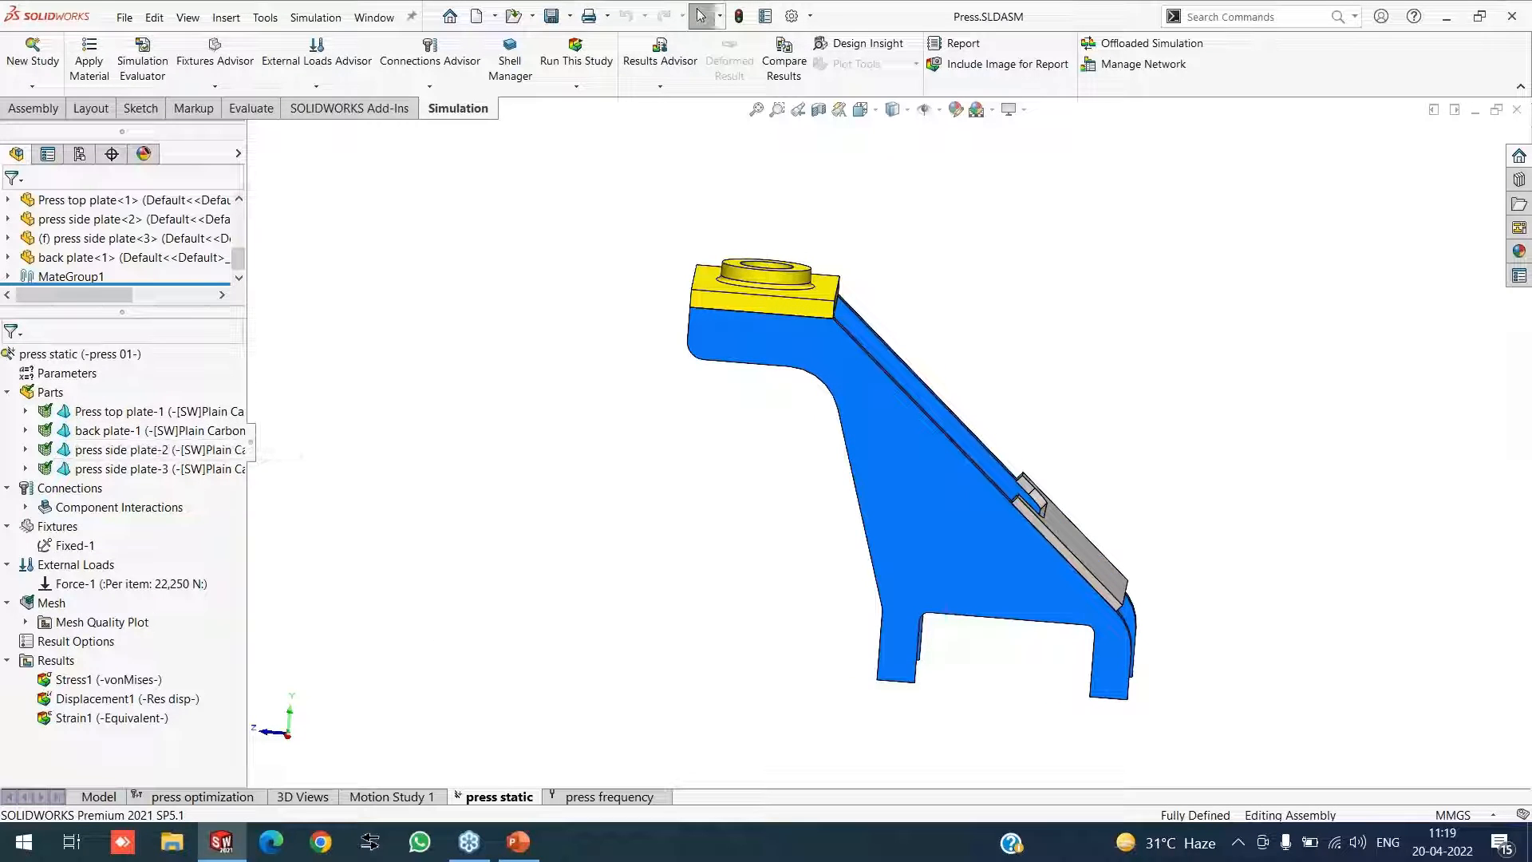
{"action": "left_click", "coordinate": [83, 156]}
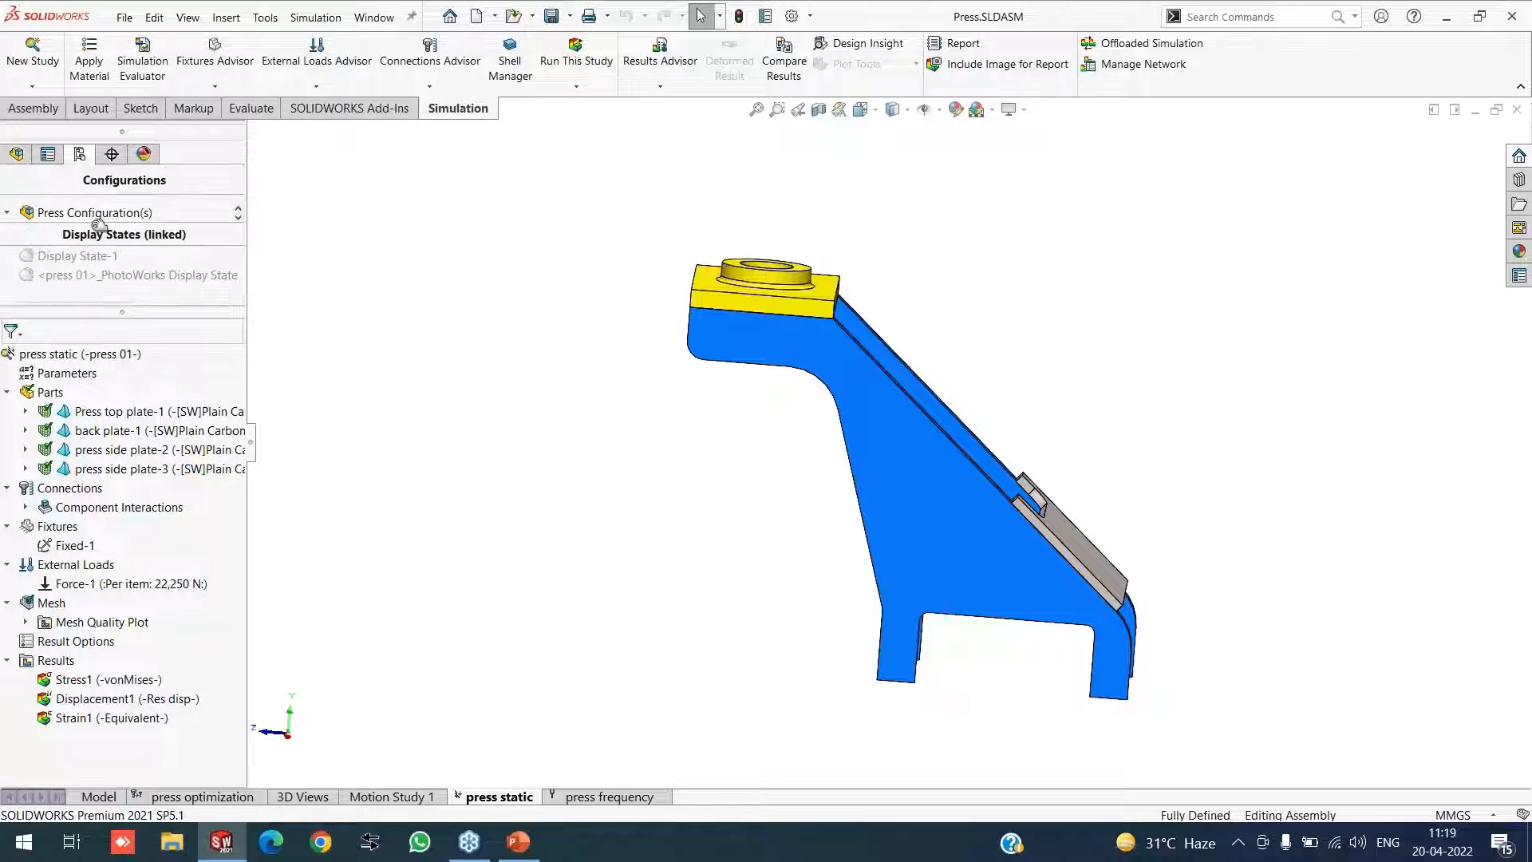
{"action": "left_click_drag", "start_coordinate": [75, 305], "coordinate": [75, 355]}
{"action": "left_click", "coordinate": [16, 153]}
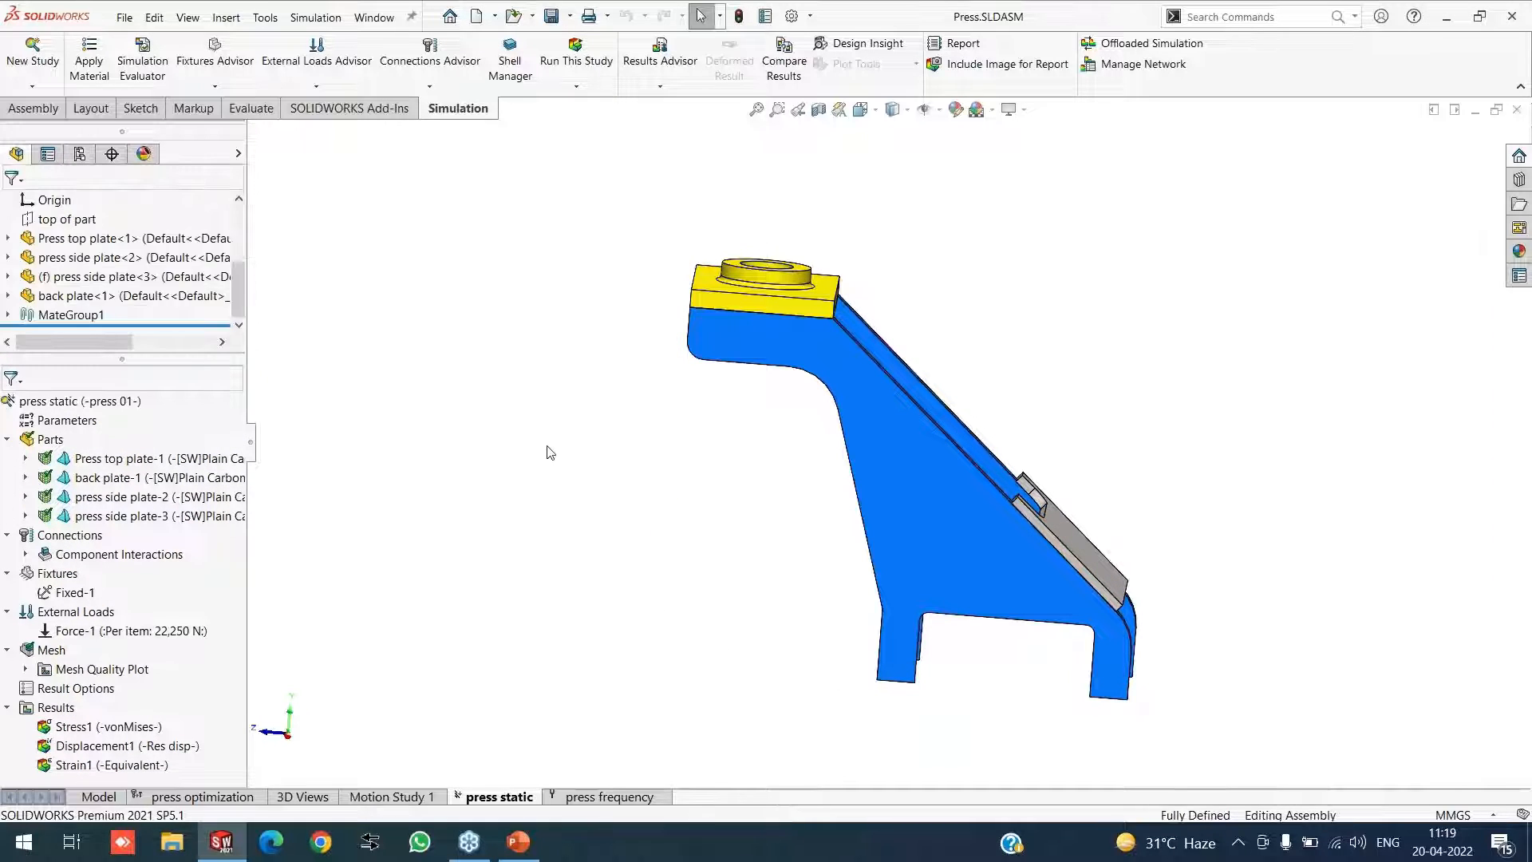
{"action": "scroll", "coordinate": [557, 541], "scroll_direction": "up", "scroll_amount": 1}
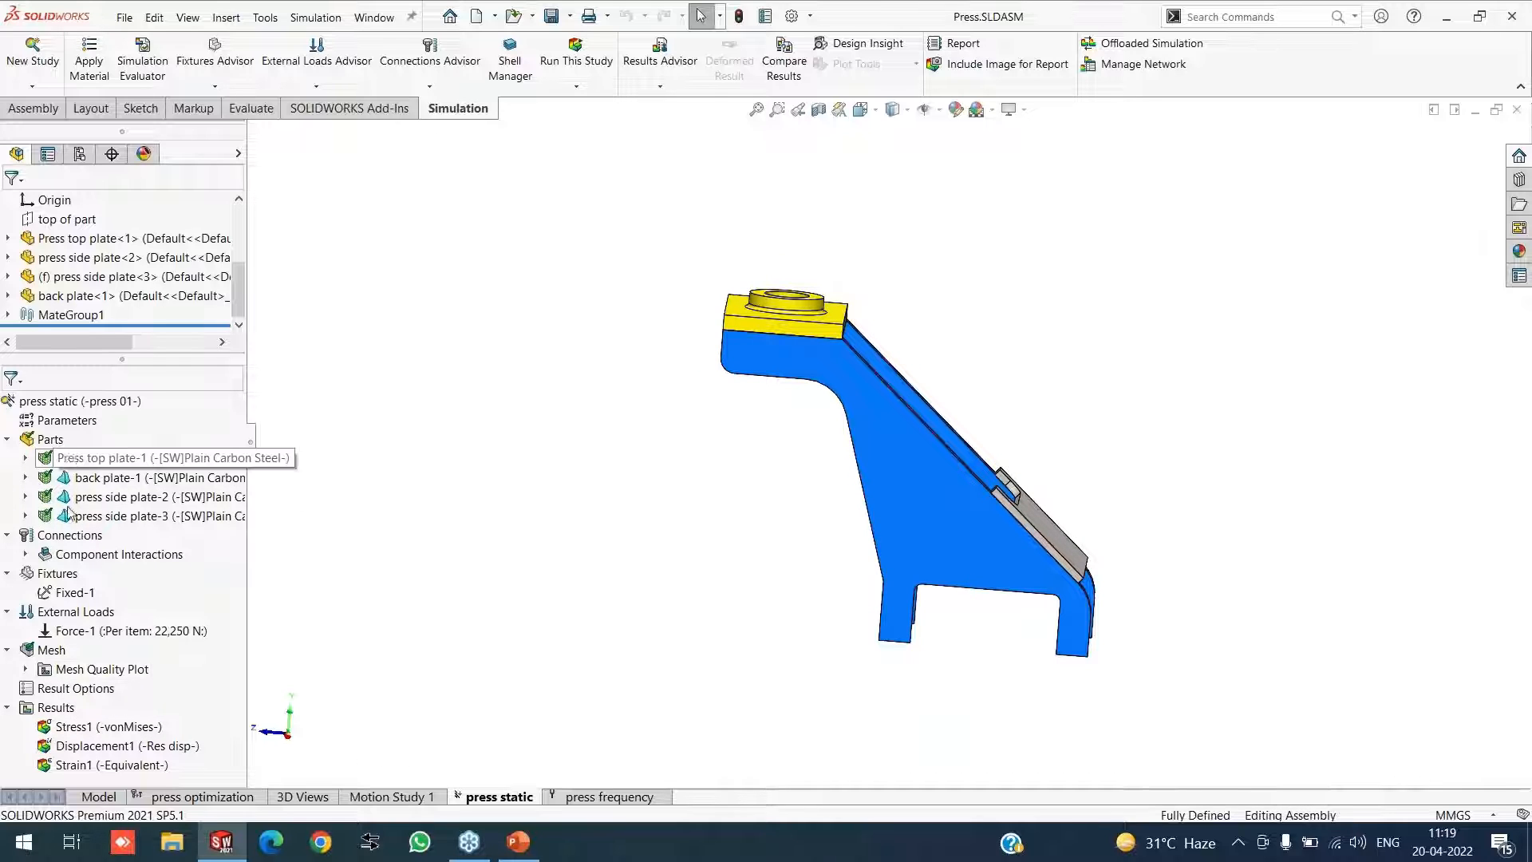
{"action": "scroll", "coordinate": [825, 359], "scroll_direction": "down", "scroll_amount": 2}
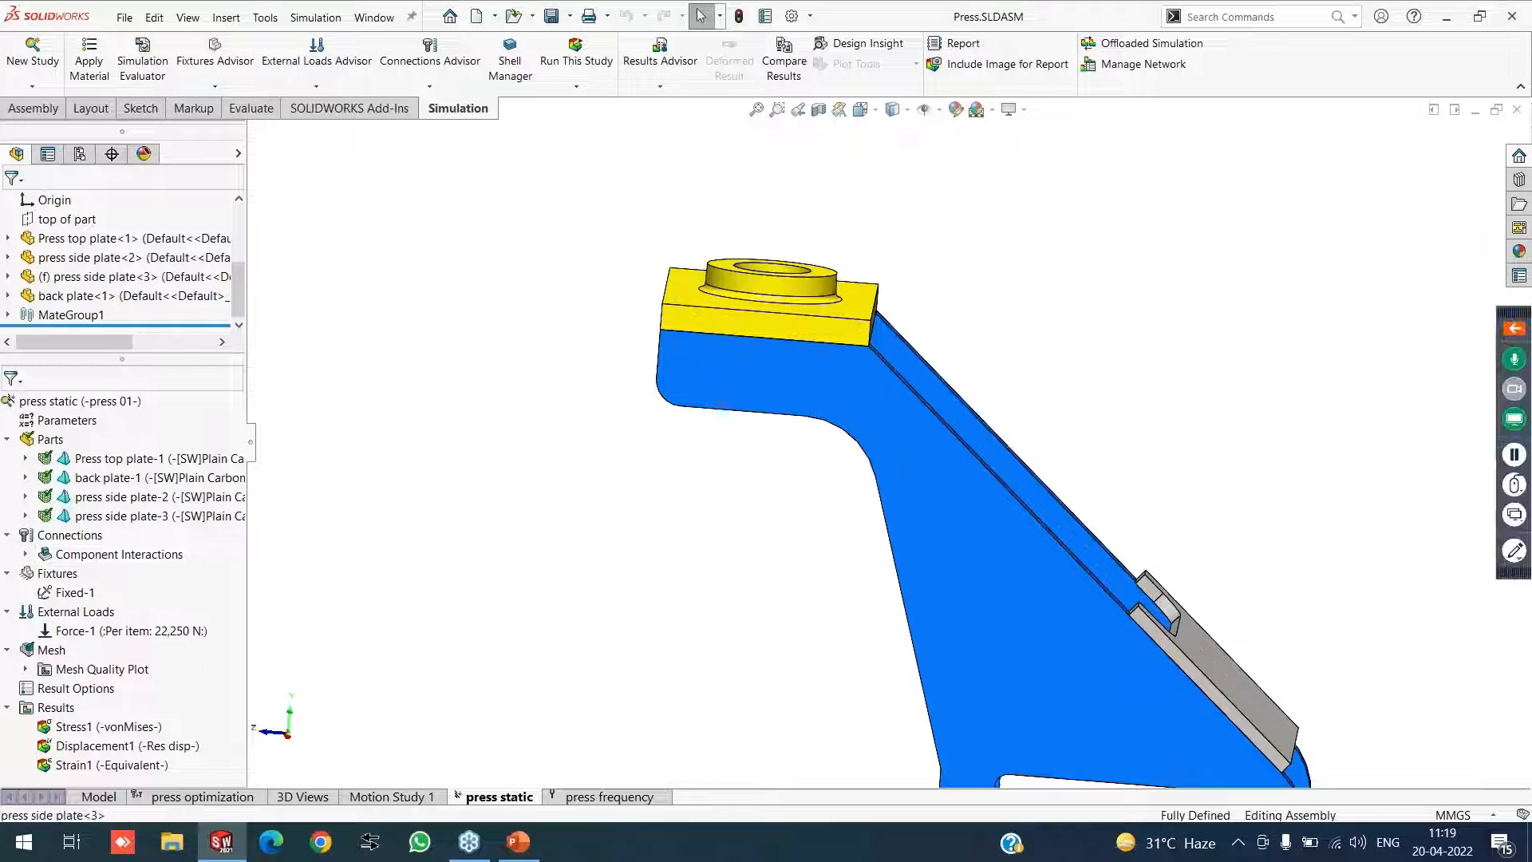
{"action": "middle_click_drag", "start_coordinate": [825, 359], "coordinate": [878, 359]}
Open the definition of Force-1 on the top plate's collar face and view its value in Metric (G) units
{"action": "right_click", "coordinate": [70, 630]}
{"action": "middle_click_drag", "start_coordinate": [681, 547], "coordinate": [749, 375]}
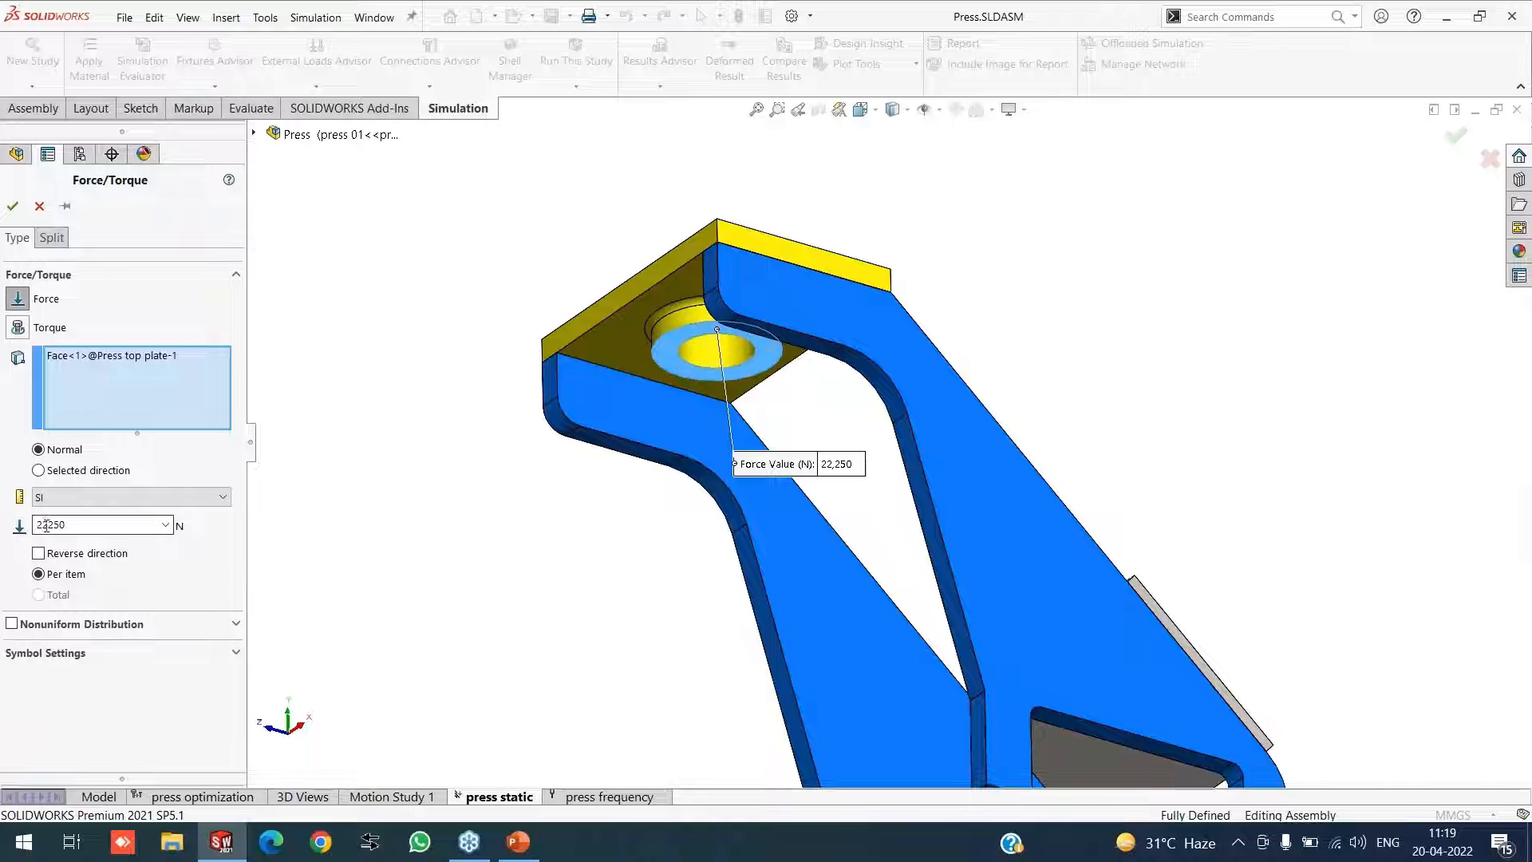
{"action": "left_click", "coordinate": [104, 497]}
{"action": "left_click", "coordinate": [57, 542]}
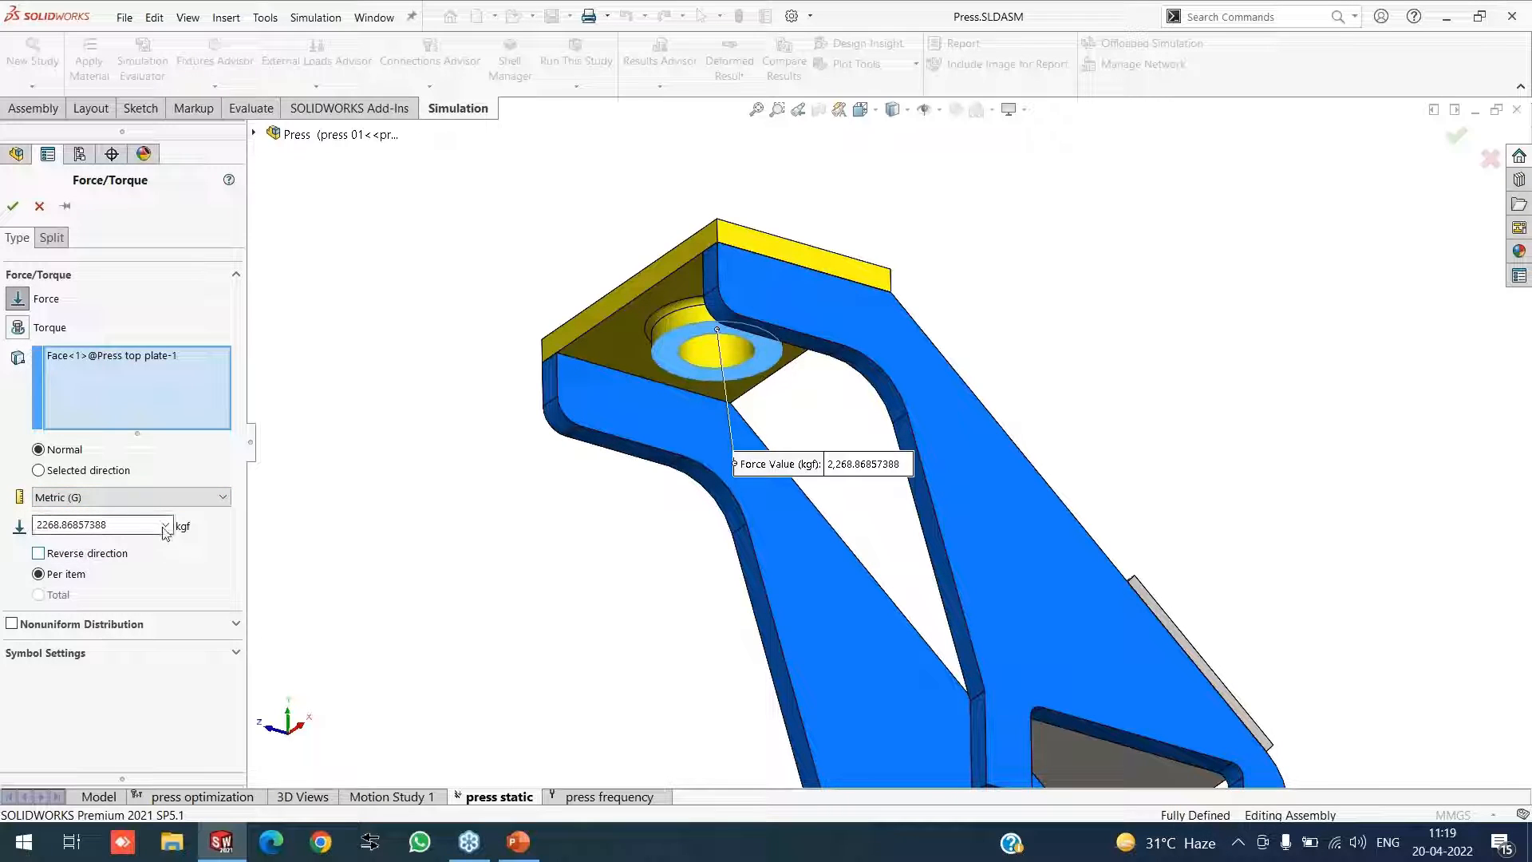
{"action": "left_click", "coordinate": [13, 206]}
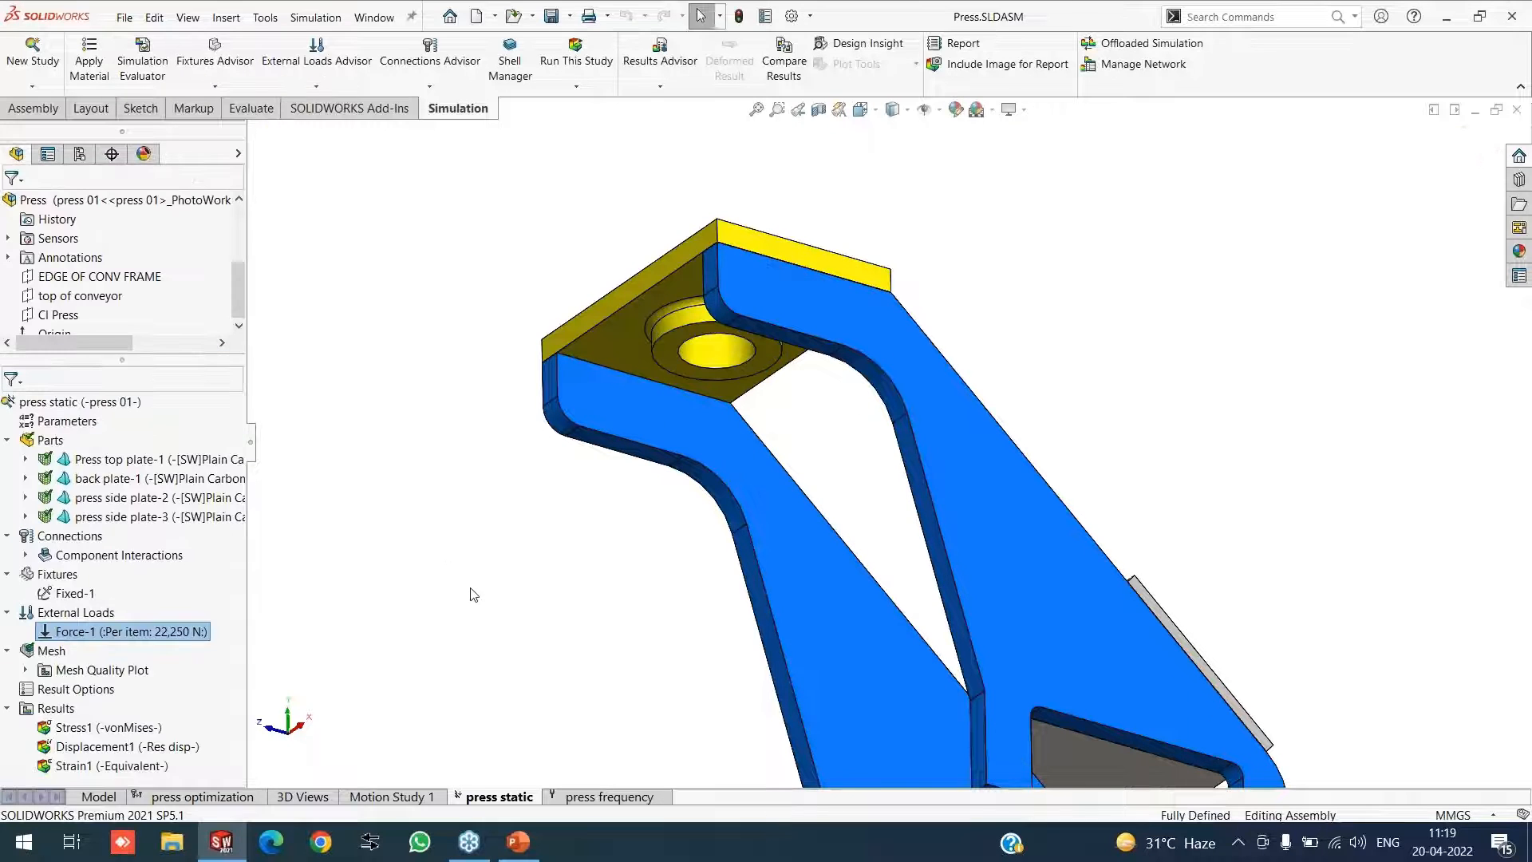
Show the Force-1 load symbols under the top plate and examine the load direction from the side
{"action": "scroll", "coordinate": [890, 383], "scroll_direction": "up", "scroll_amount": 2}
{"action": "middle_click_drag", "start_coordinate": [750, 398], "coordinate": [729, 437]}
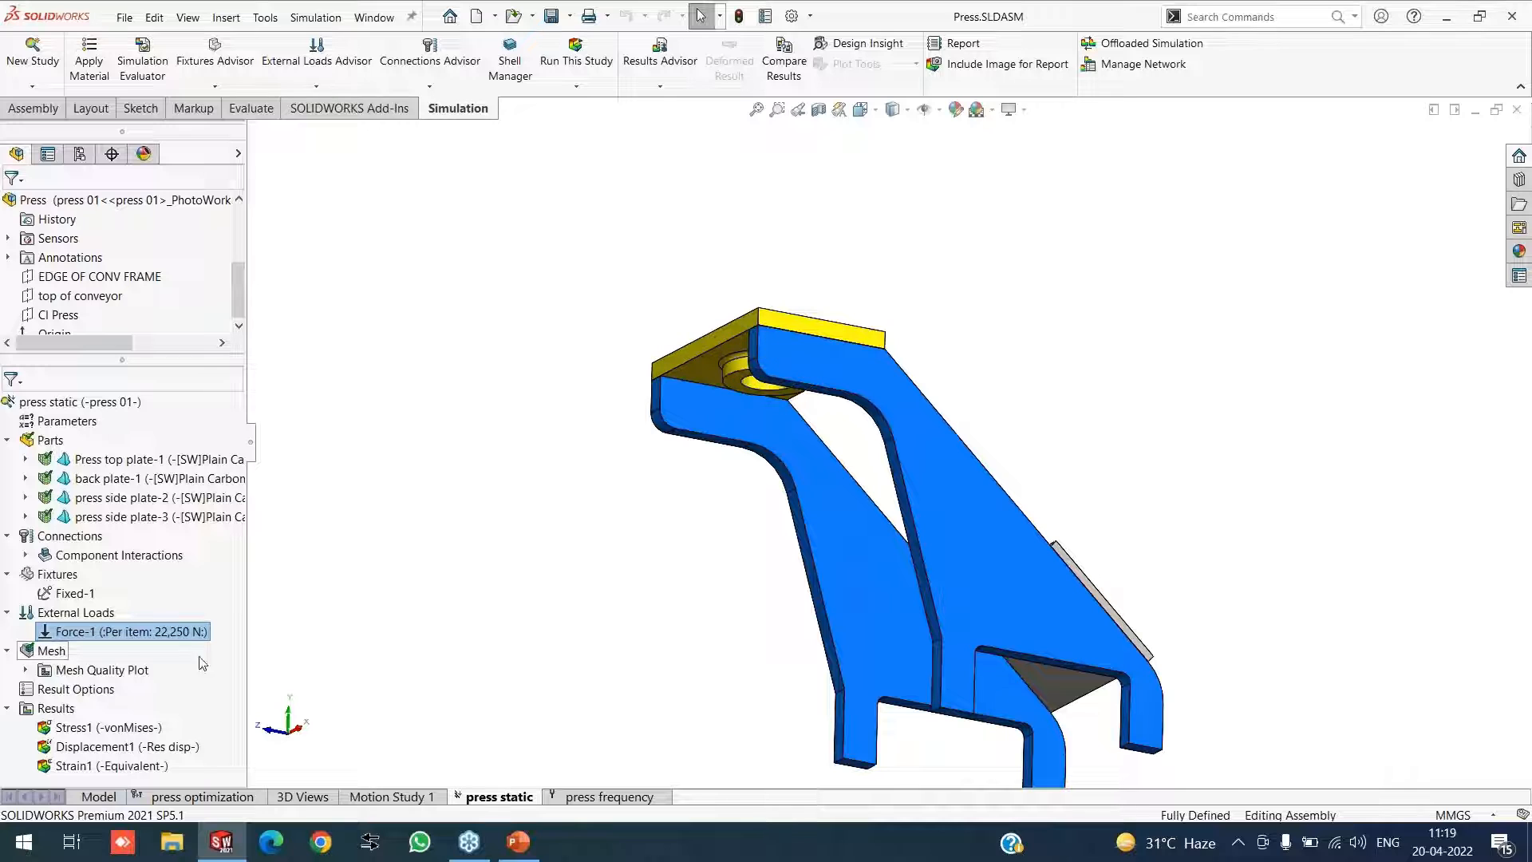
{"action": "right_click", "coordinate": [148, 631]}
{"action": "left_click", "coordinate": [189, 716]}
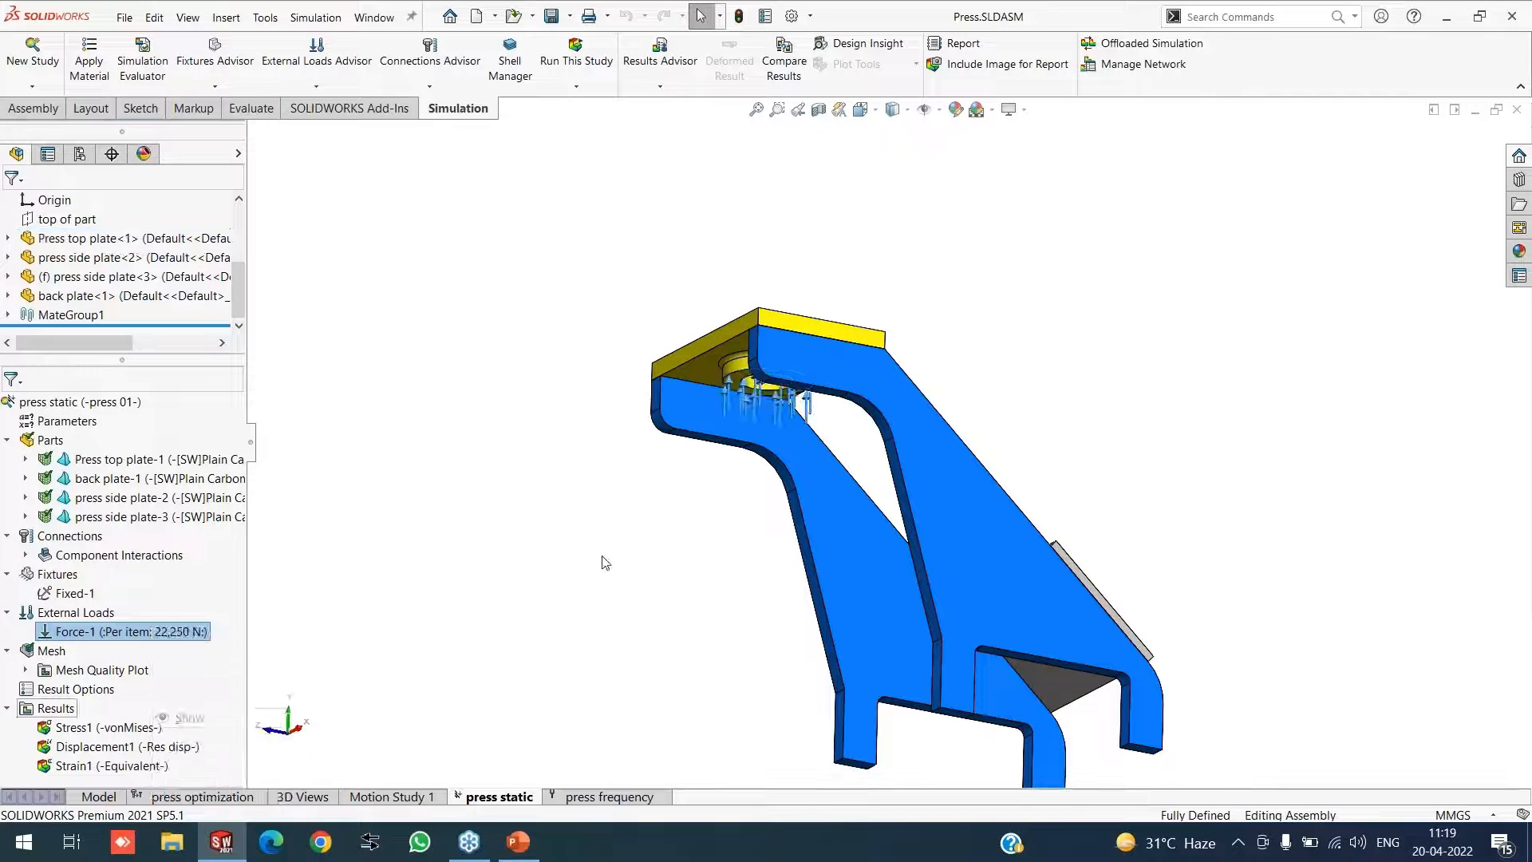
{"action": "left_click", "coordinate": [602, 556]}
{"action": "scroll", "coordinate": [734, 418], "scroll_direction": "down", "scroll_amount": 2}
{"action": "middle_click_drag", "start_coordinate": [734, 418], "coordinate": [981, 479]}
{"action": "scroll", "coordinate": [812, 420], "scroll_direction": "up", "scroll_amount": 3}
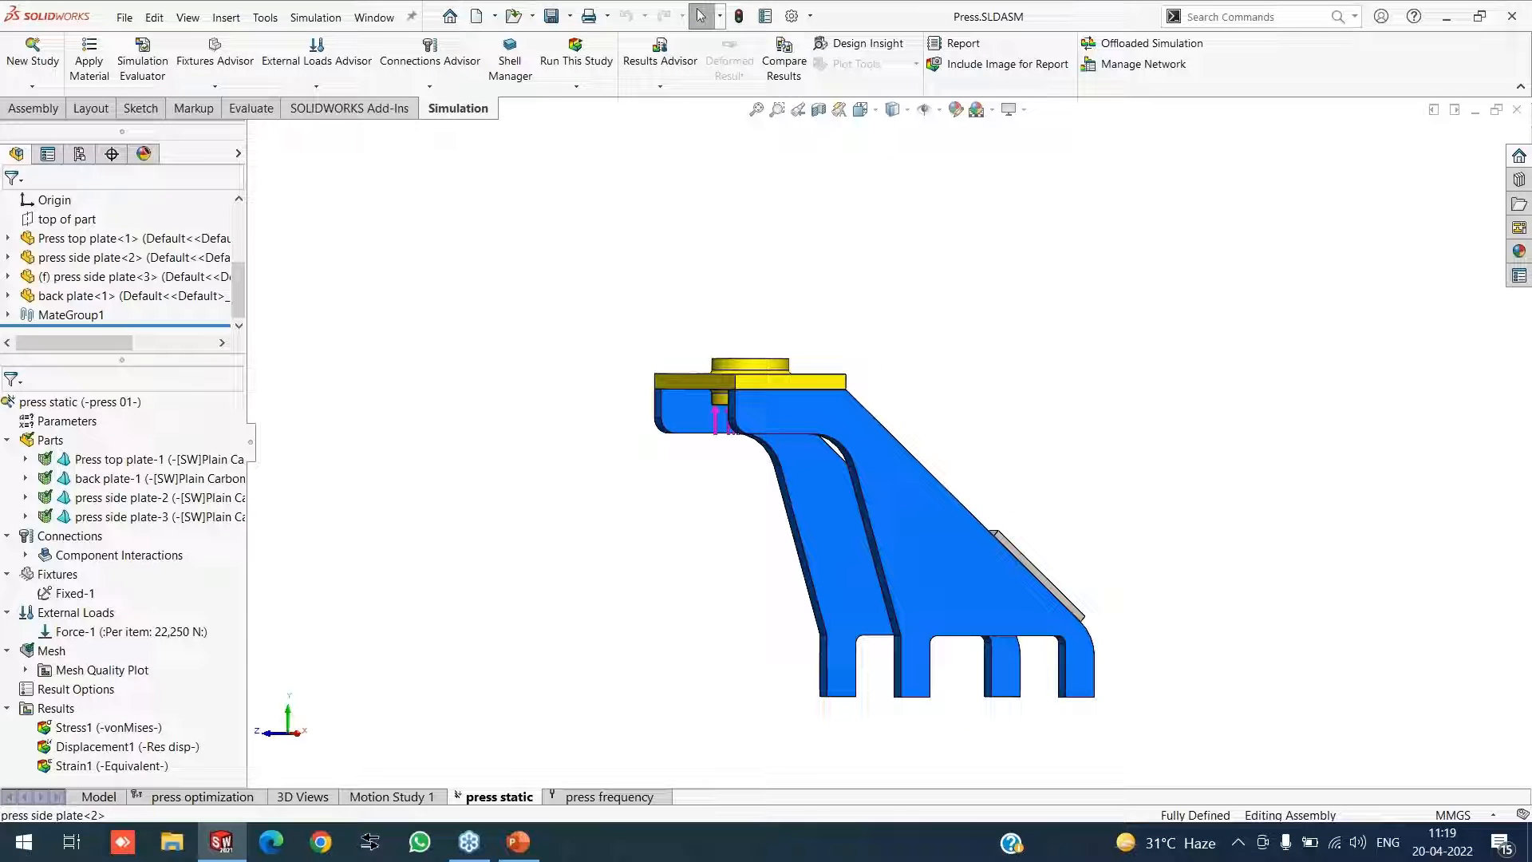
{"action": "scroll", "coordinate": [523, 601], "scroll_direction": "down", "scroll_amount": 1}
{"action": "scroll", "coordinate": [523, 601], "scroll_direction": "up", "scroll_amount": 1}
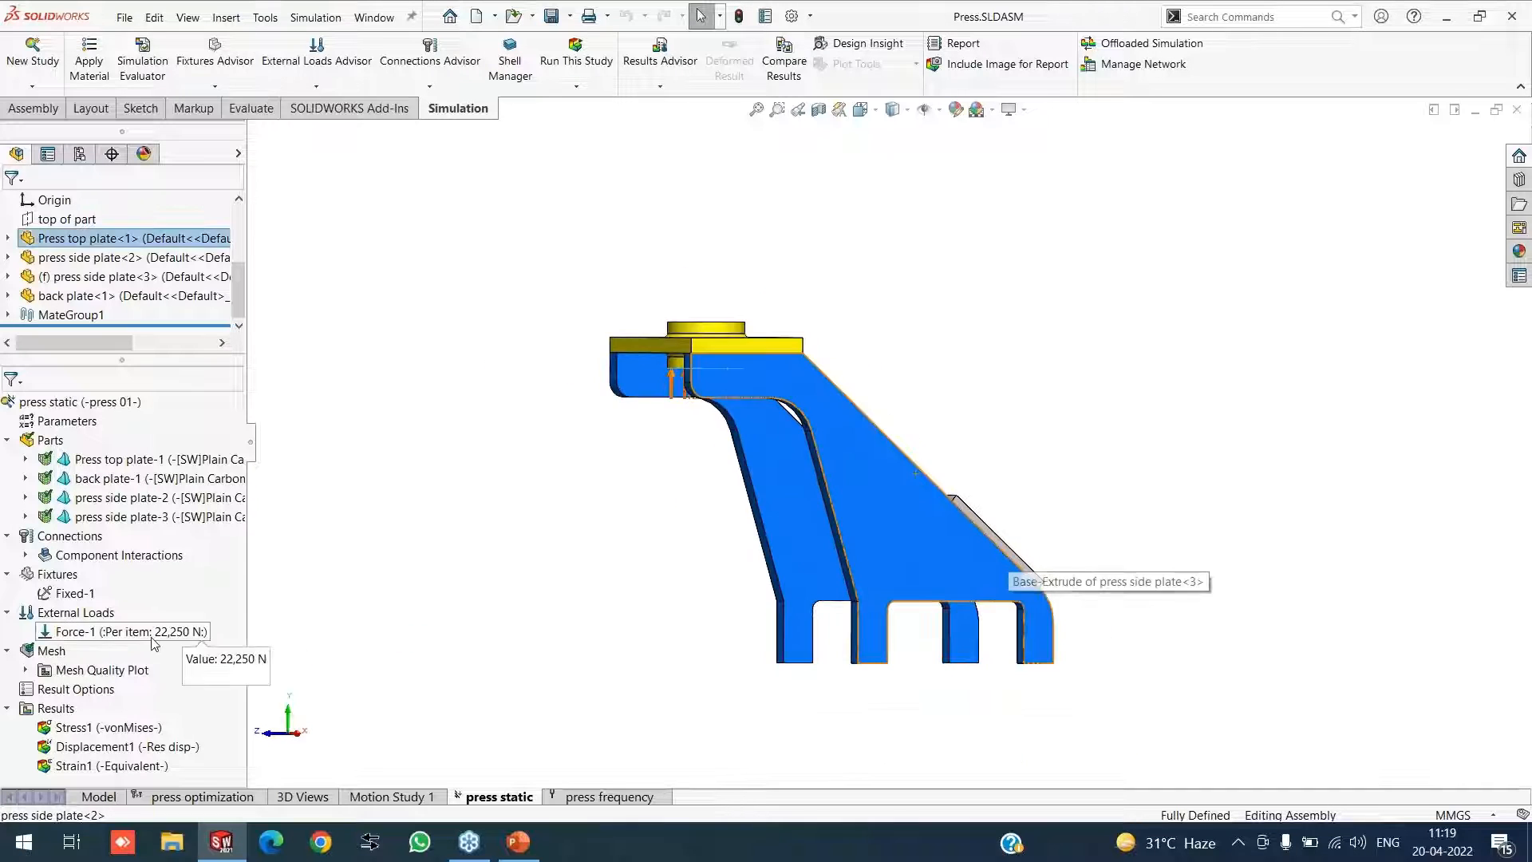
{"action": "left_click", "coordinate": [138, 632]}
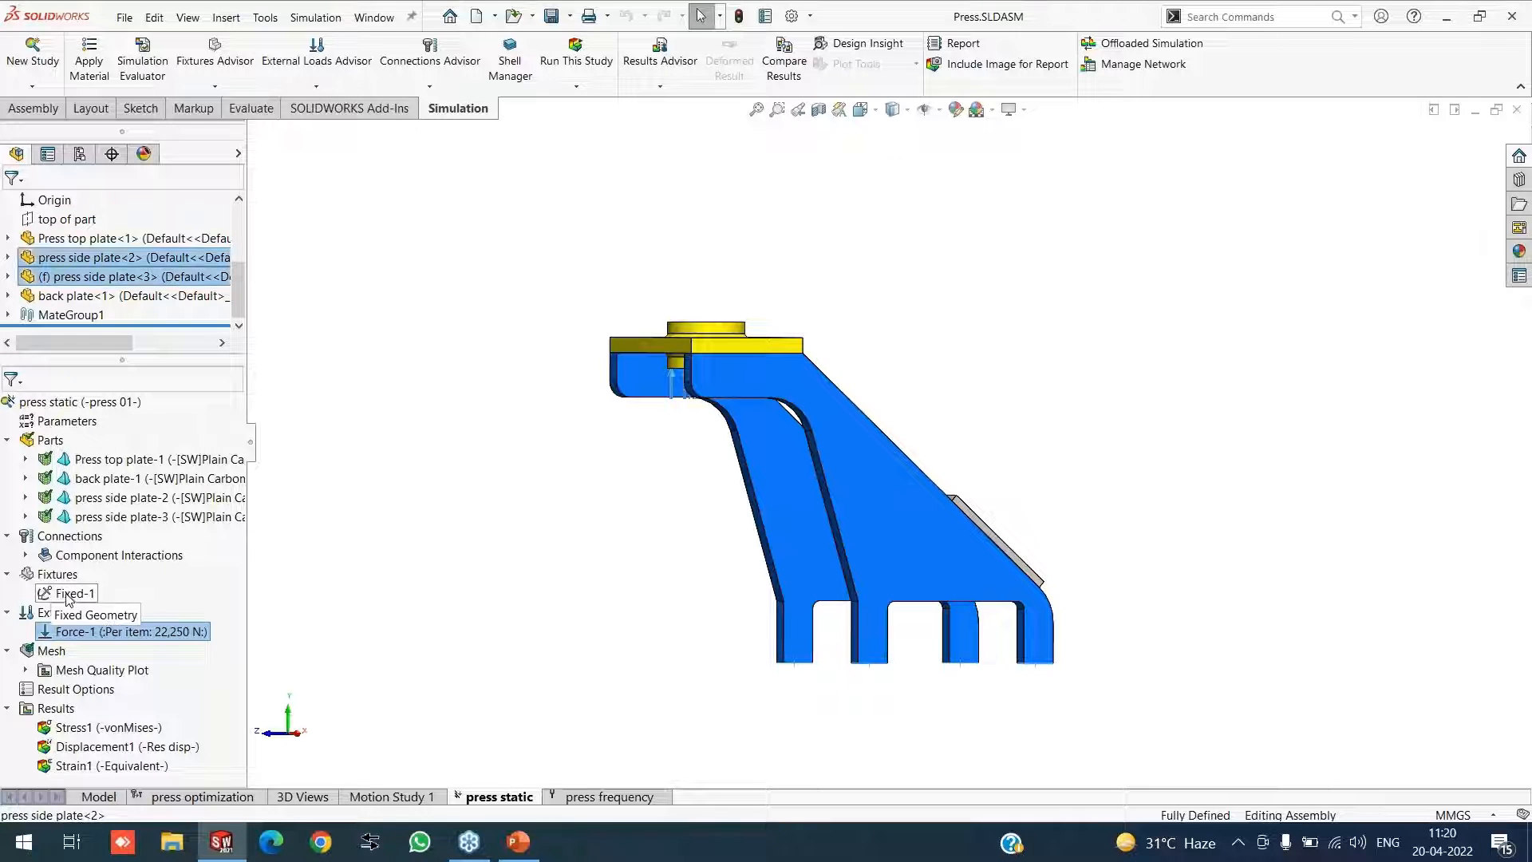
{"action": "left_click", "coordinate": [870, 700]}
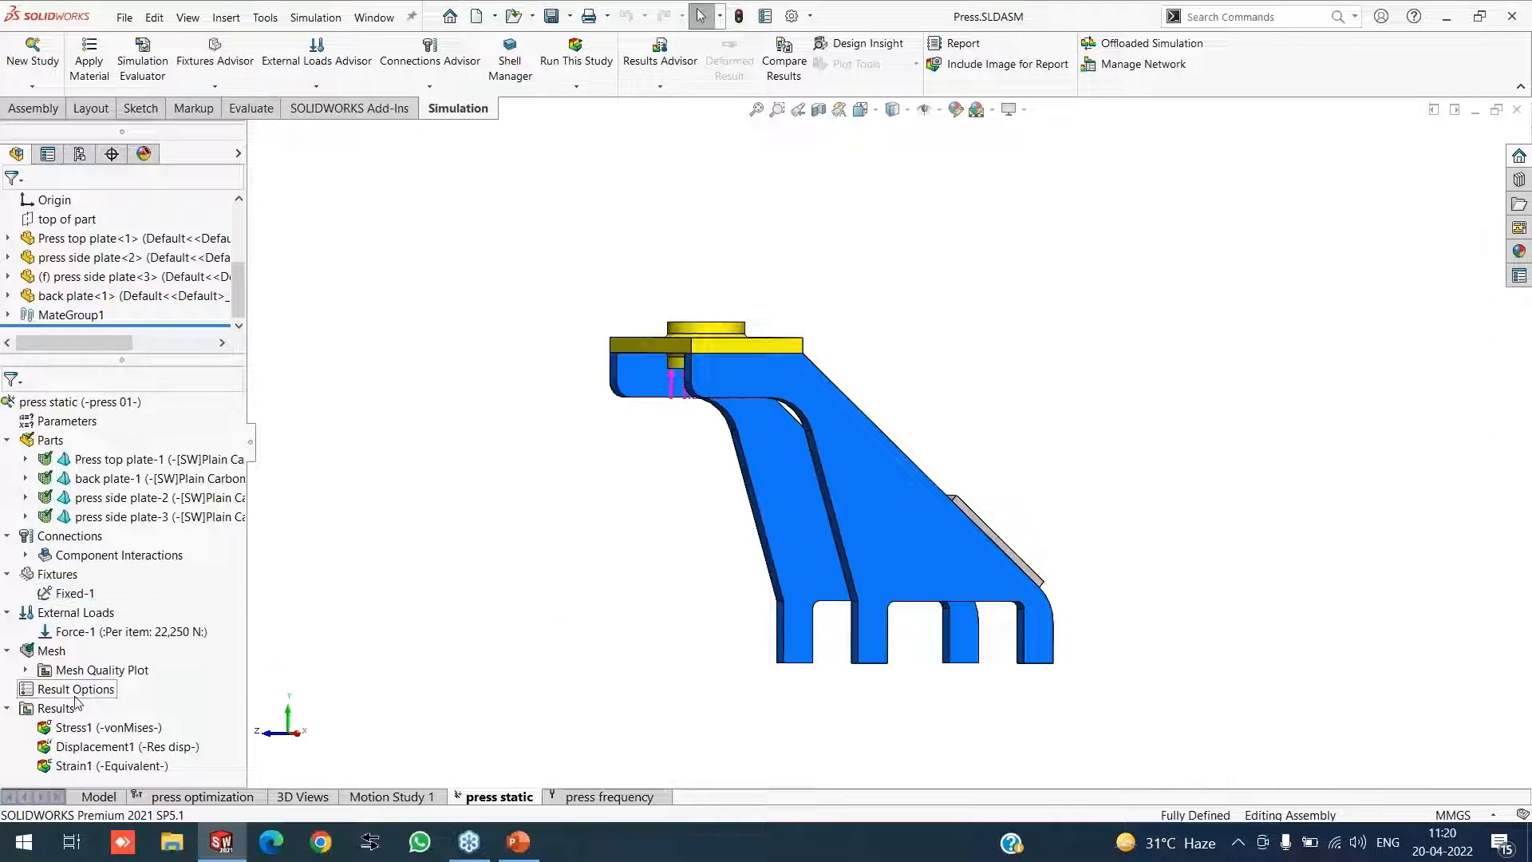
Show the Stress1 von Mises plot of the press static study and inspect the side plates
{"action": "right_click", "coordinate": [84, 729]}
{"action": "left_click", "coordinate": [156, 602]}
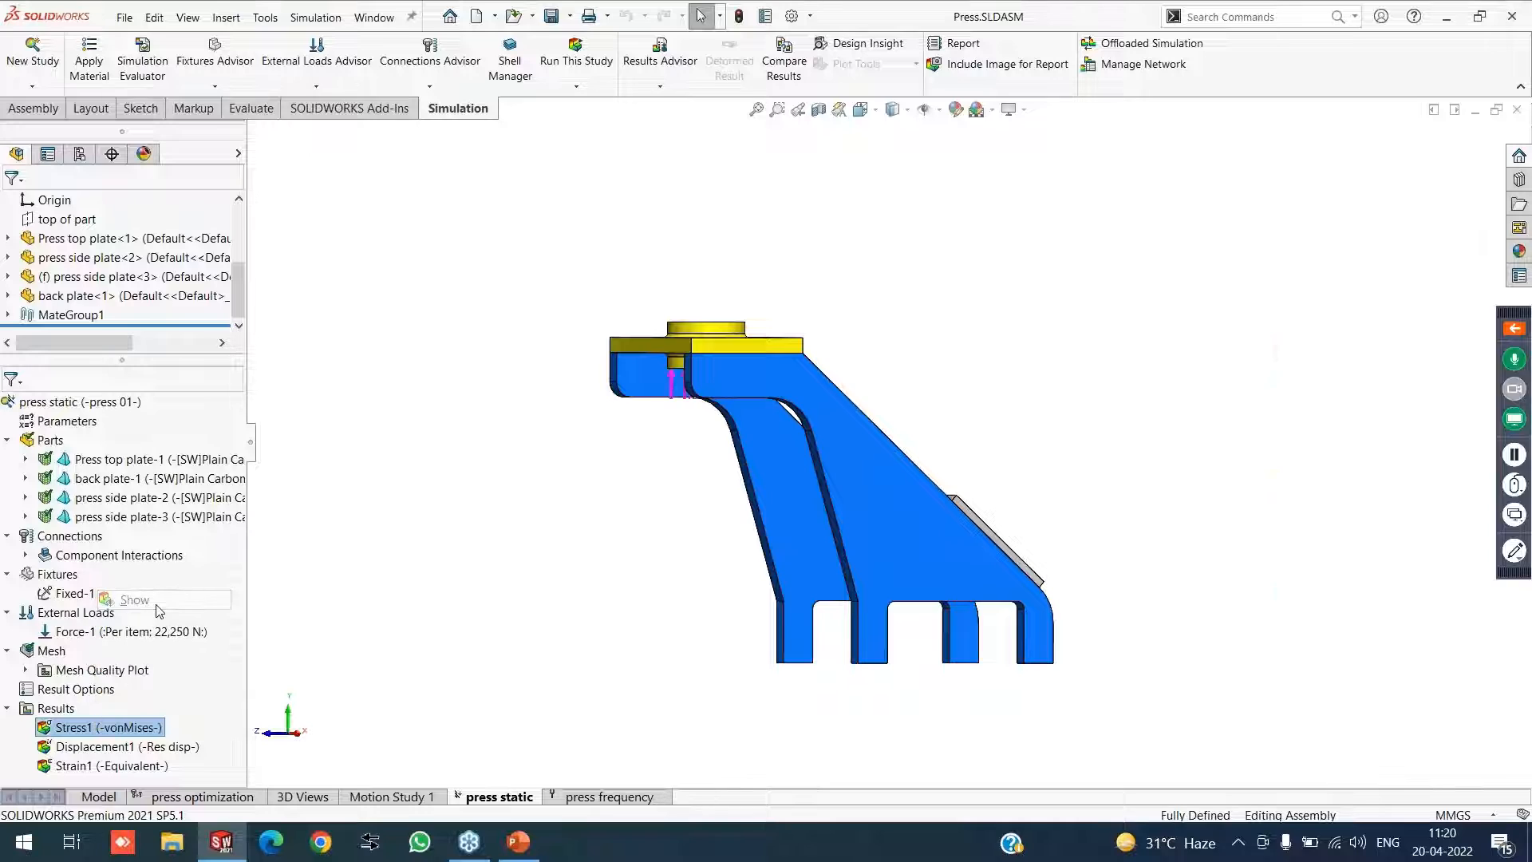
{"action": "middle_click_drag", "start_coordinate": [907, 434], "coordinate": [854, 494]}
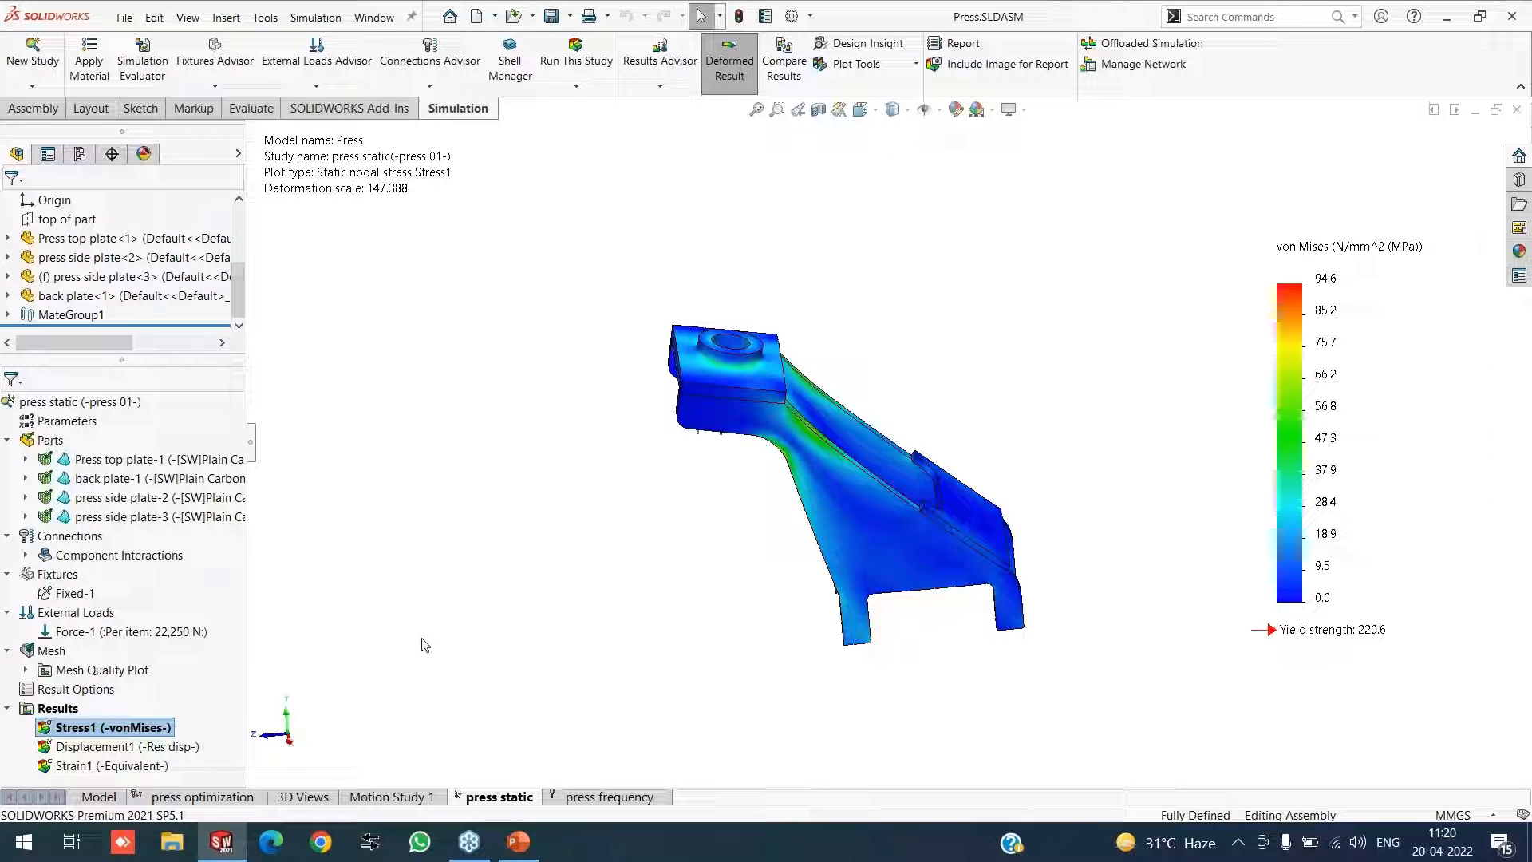
Show the Displacement1 resultant displacement plot and inspect the maximum displacement location on the top plate
{"action": "right_click", "coordinate": [128, 746]}
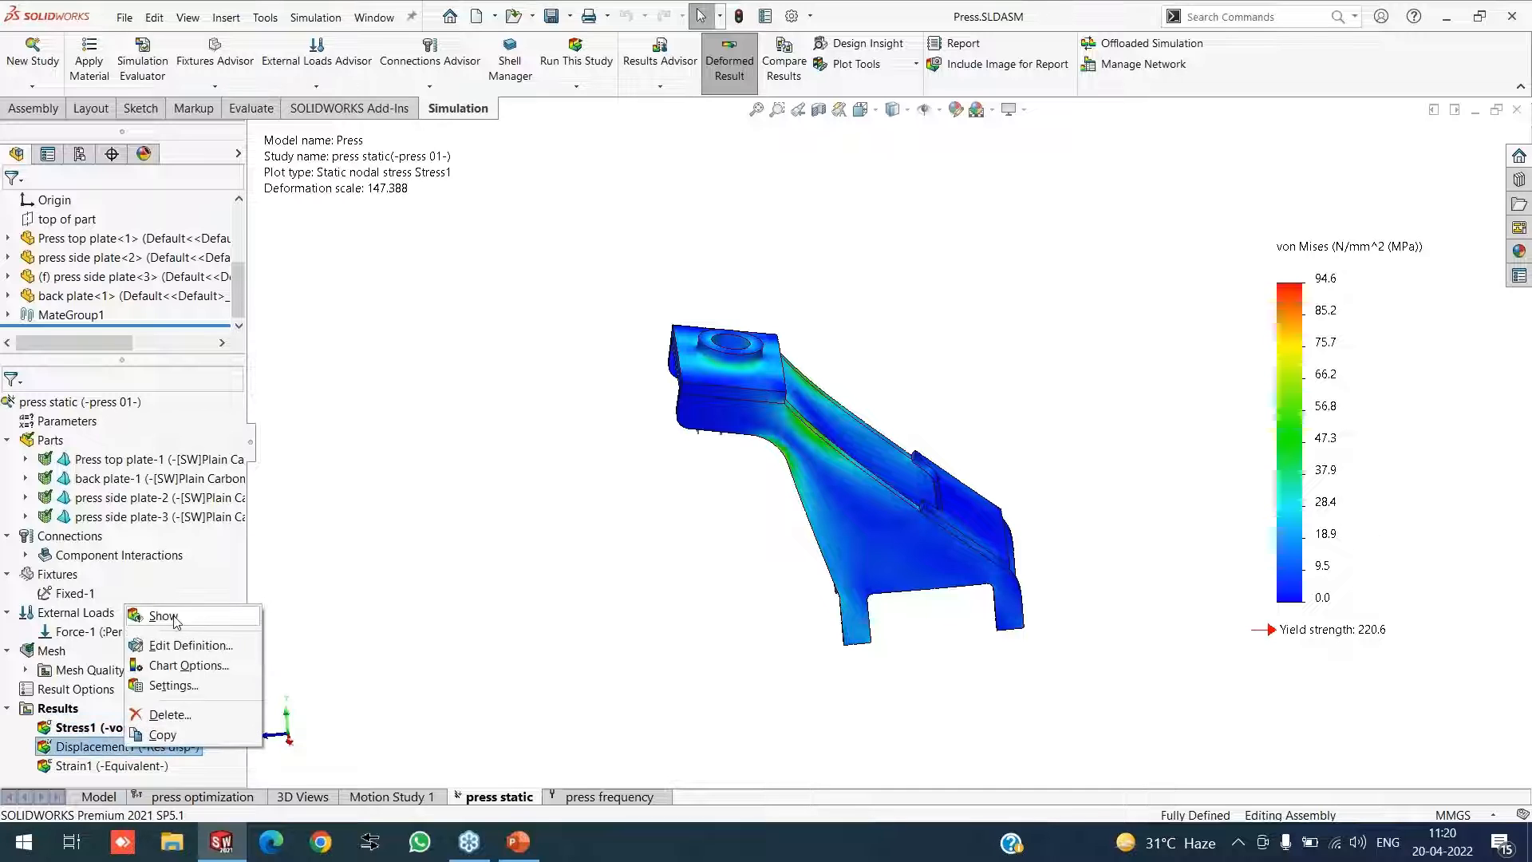
{"action": "left_click", "coordinate": [171, 618]}
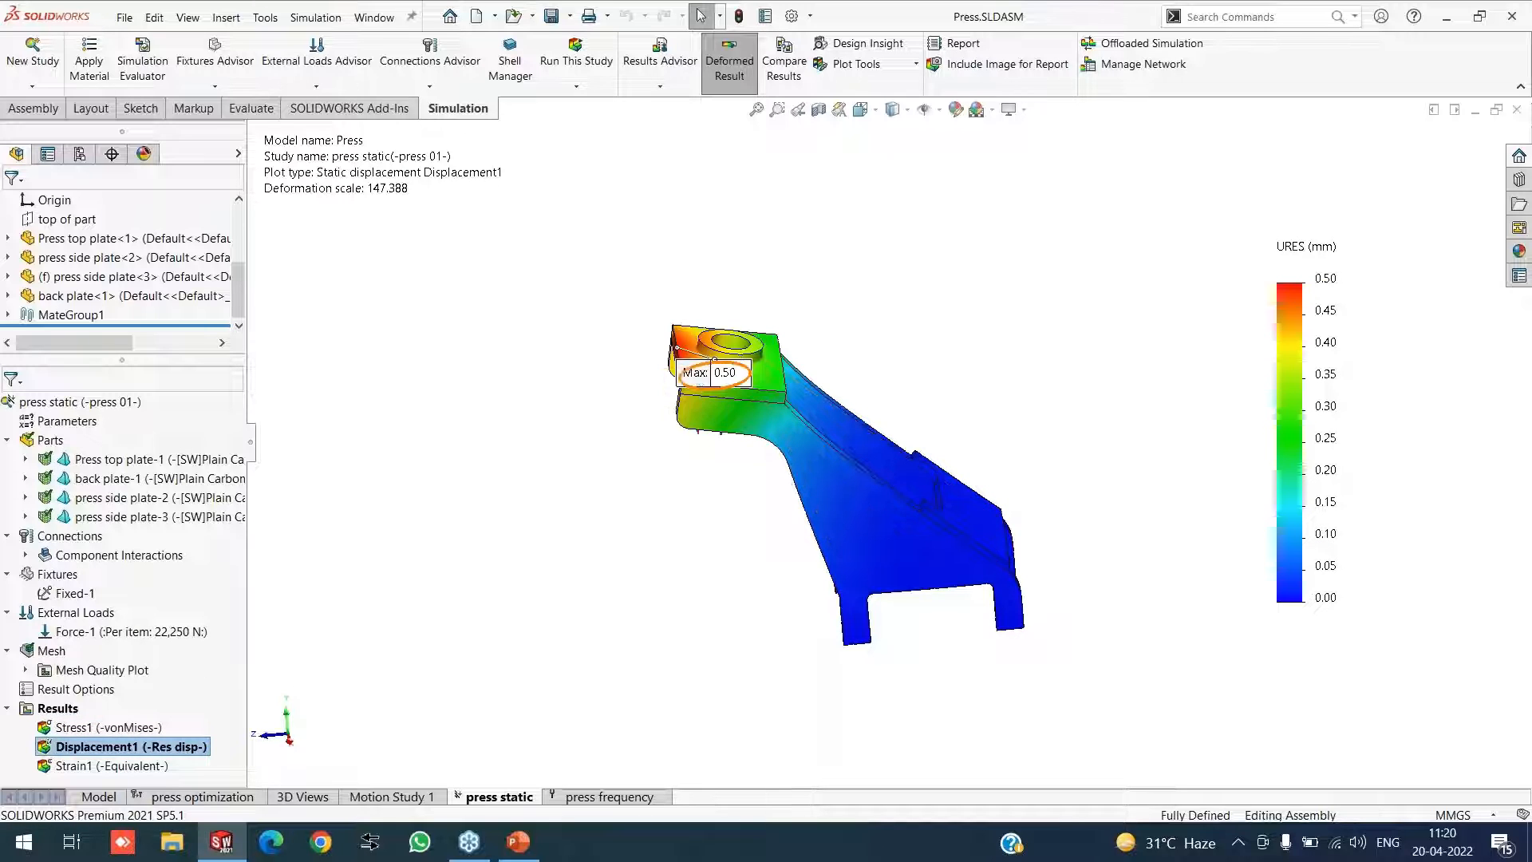
{"action": "scroll", "coordinate": [664, 577], "scroll_direction": "down", "scroll_amount": 1}
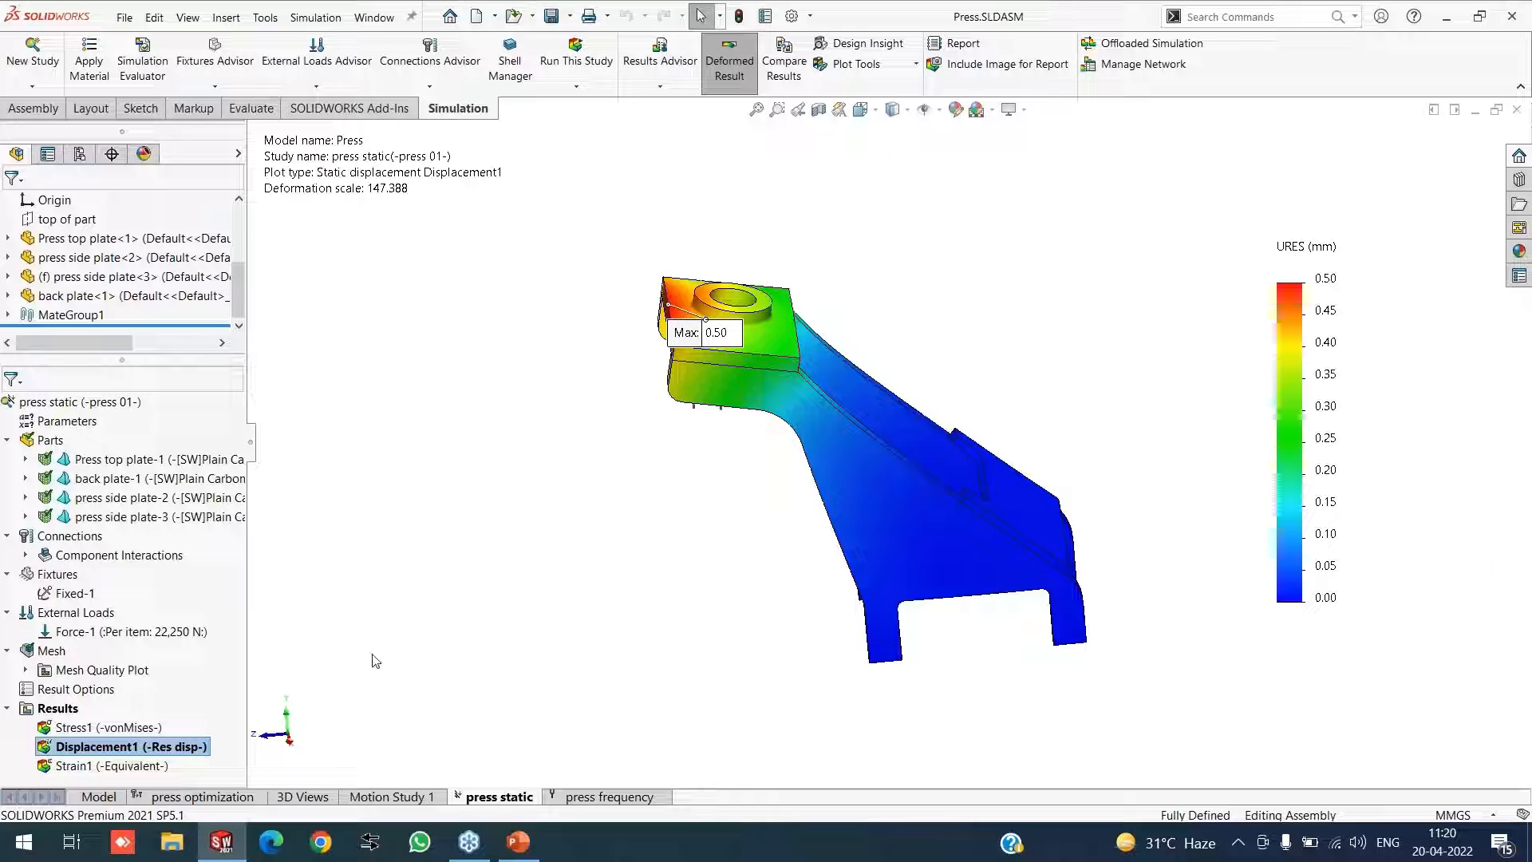
{"action": "left_click", "coordinate": [33, 58]}
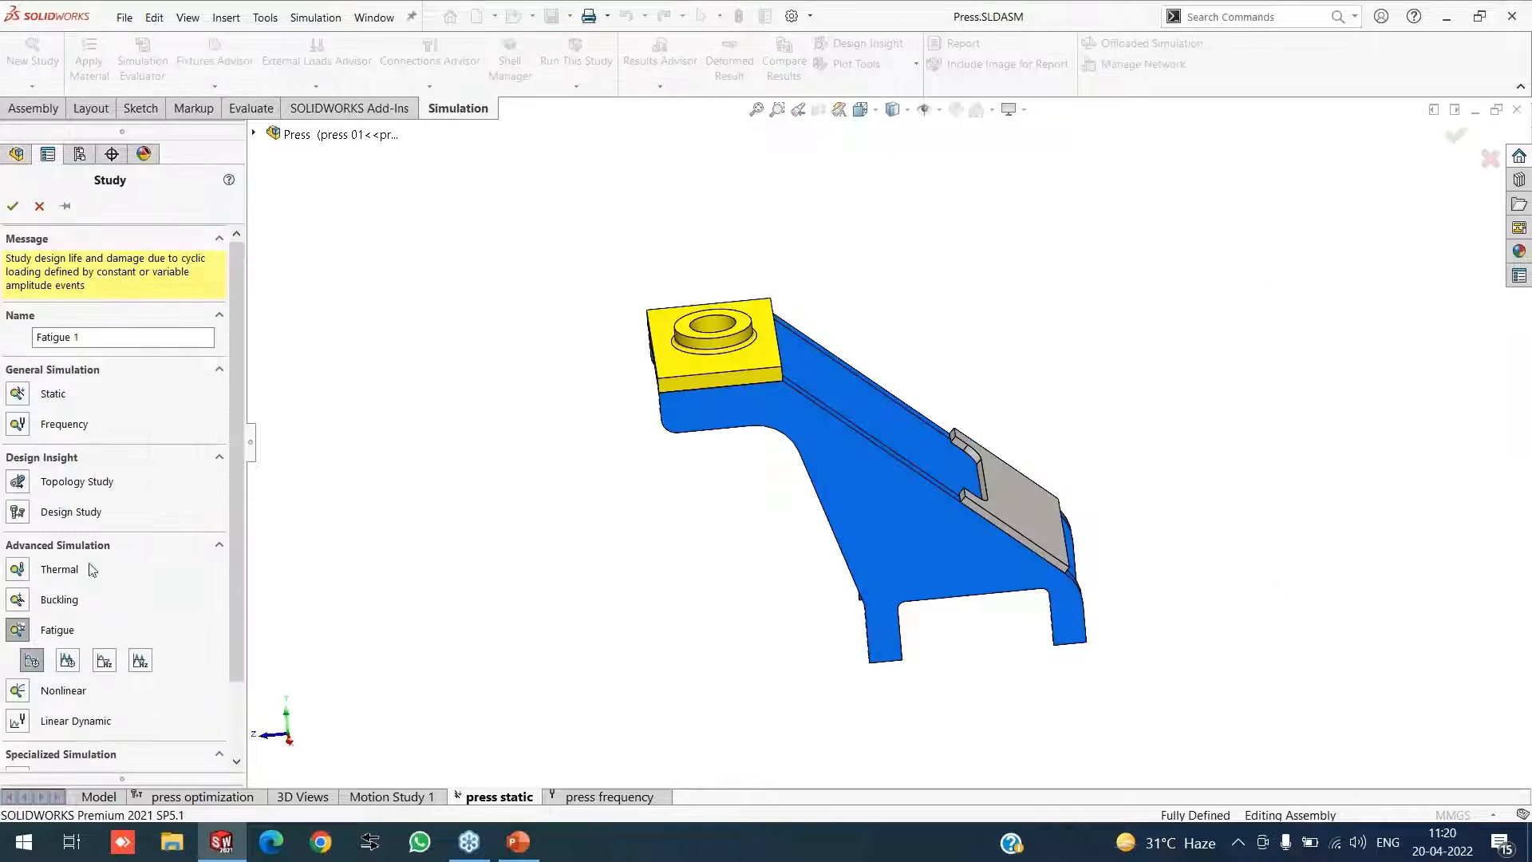
{"action": "left_click", "coordinate": [17, 512]}
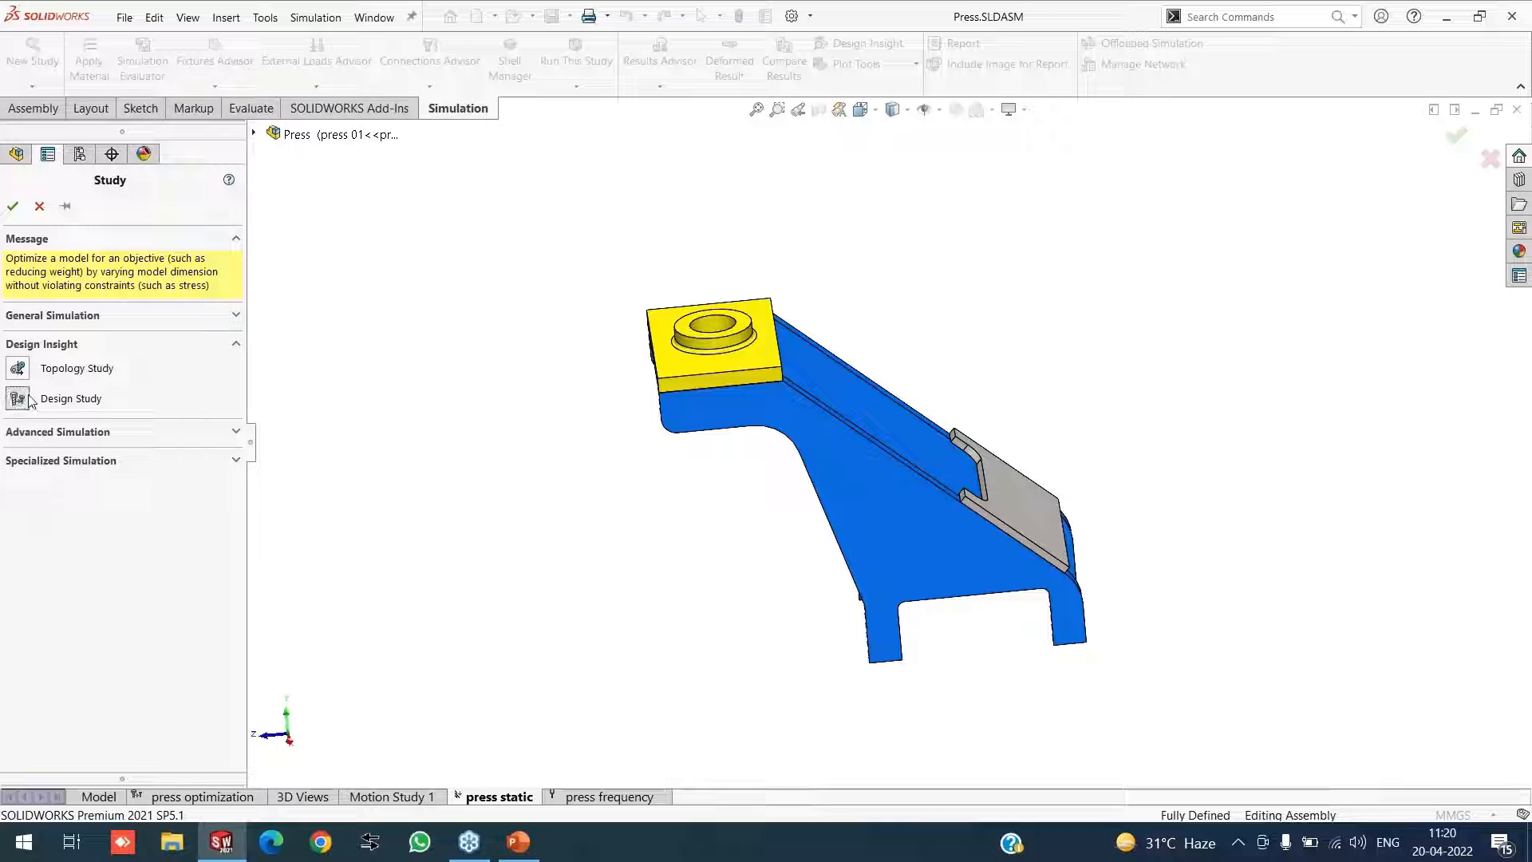
{"action": "left_click", "coordinate": [38, 207]}
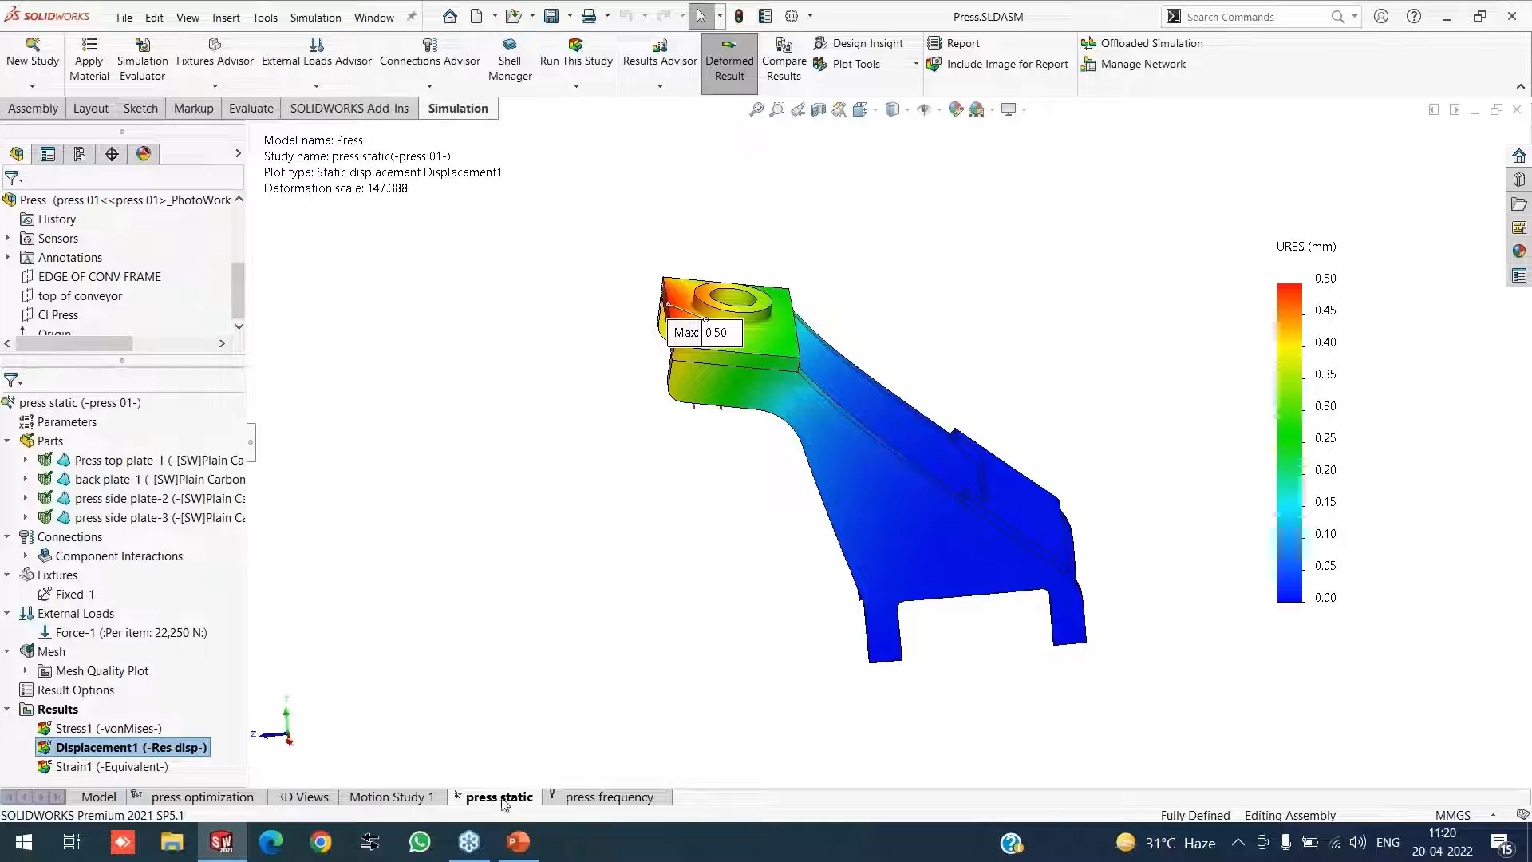
Open the press optimization study and display the side plate's dimensions to relate them to the back height variable
{"action": "left_click", "coordinate": [224, 796]}
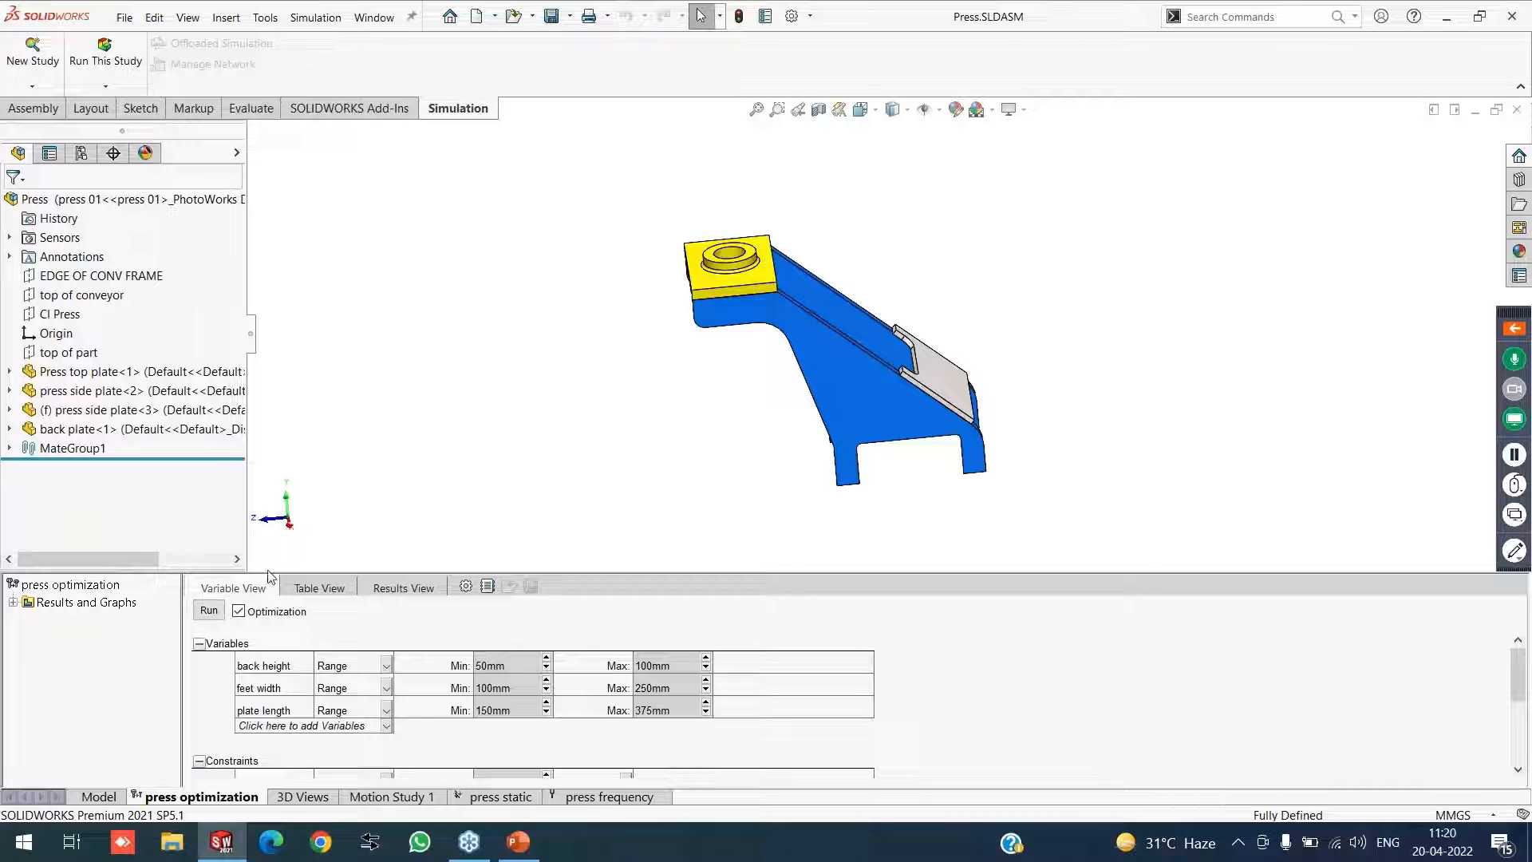
{"action": "double_click", "coordinate": [824, 380]}
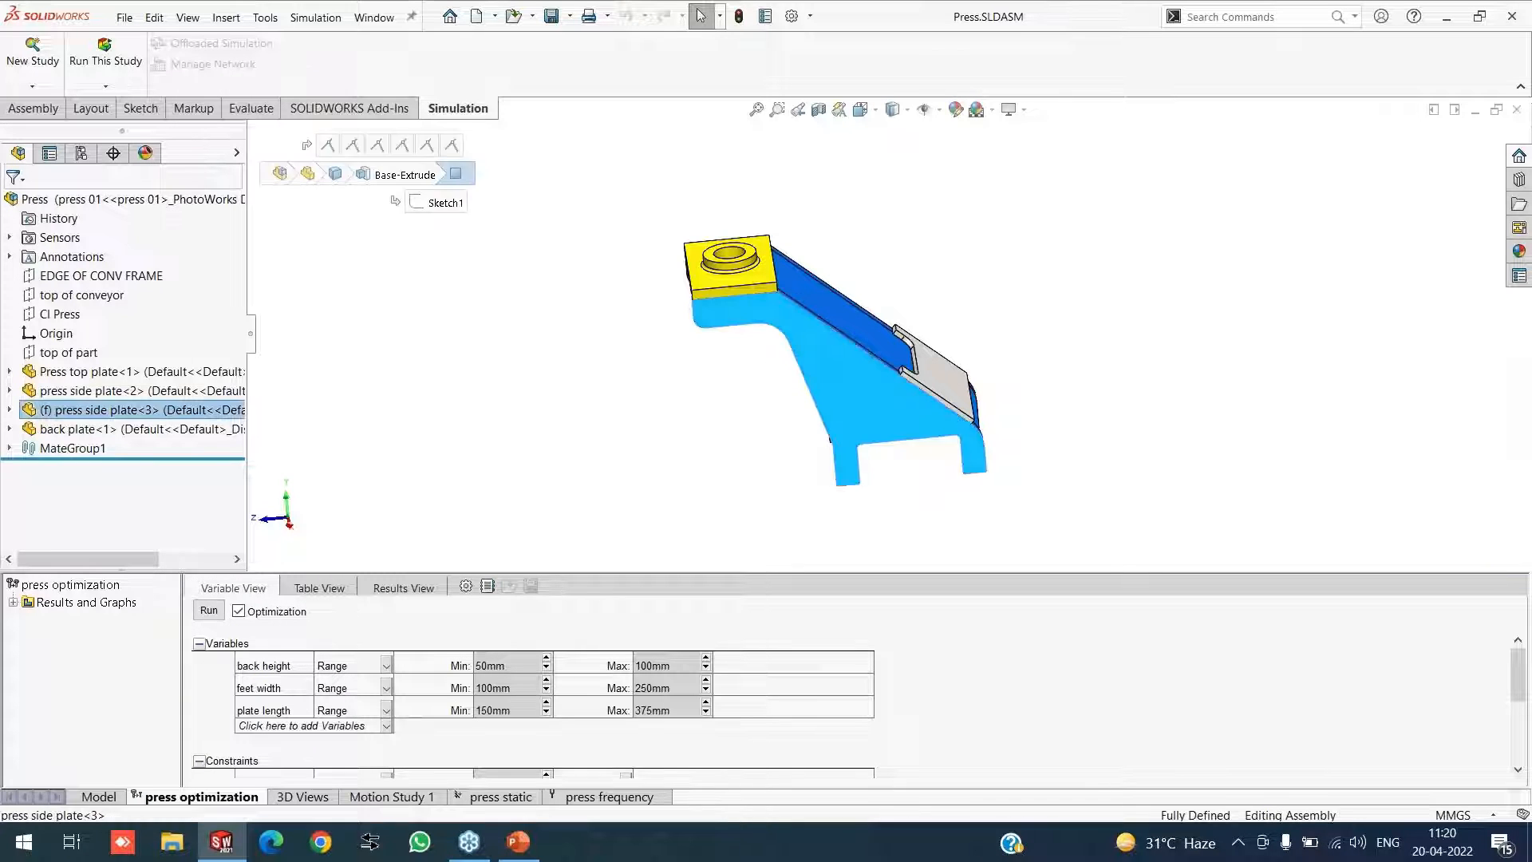
{"action": "mouse_move", "coordinate": [886, 255]}
{"action": "middle_mouse_down"}
{"action": "mouse_move", "coordinate": [921, 216]}
{"action": "mouse_move", "coordinate": [830, 255]}
{"action": "mouse_move", "coordinate": [862, 247]}
{"action": "middle_mouse_up"}
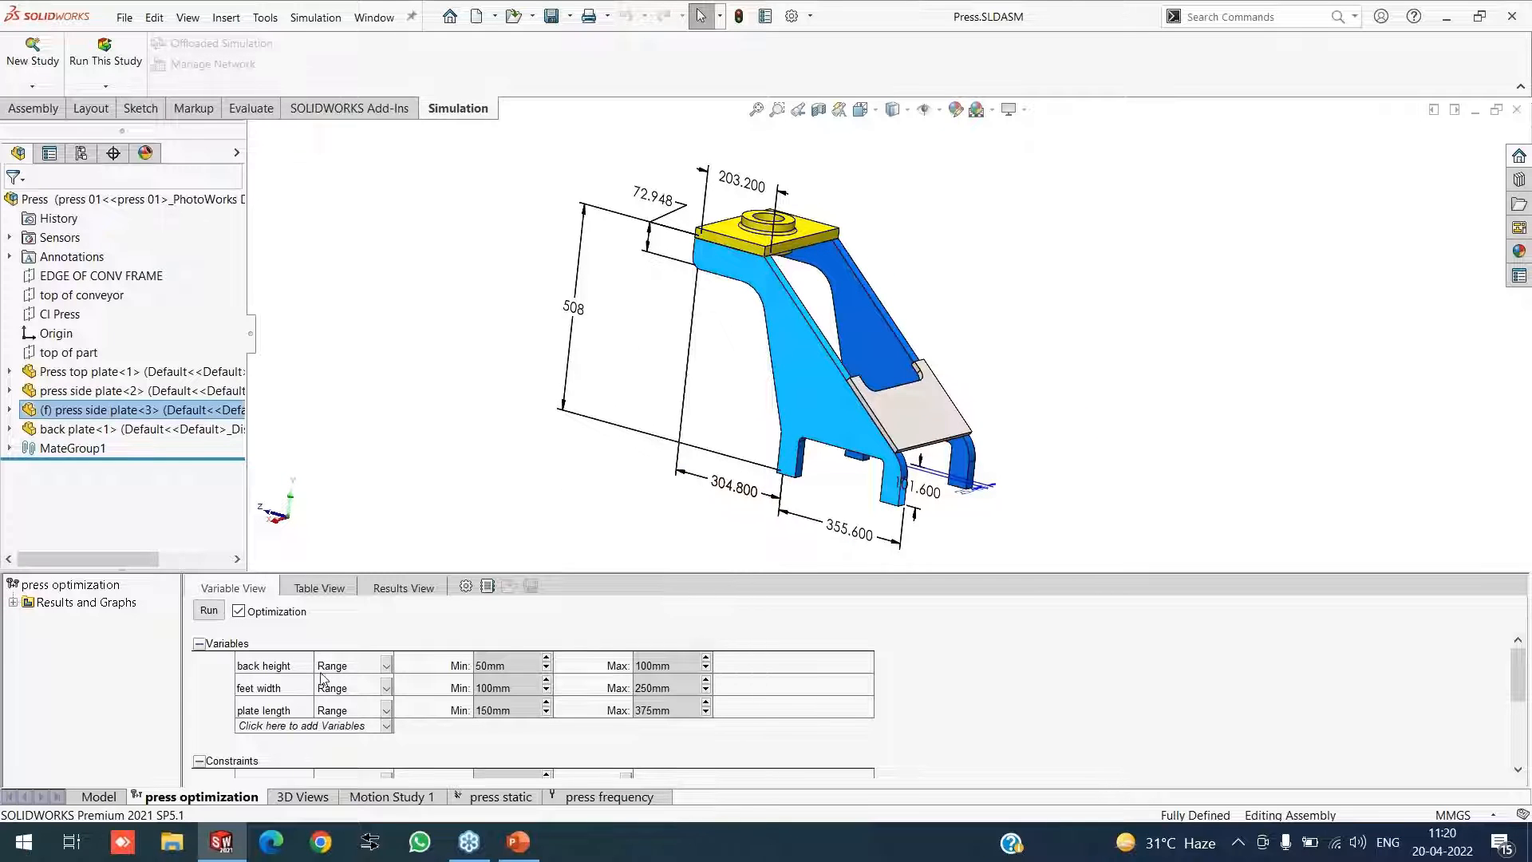
{"action": "left_click", "coordinate": [289, 669]}
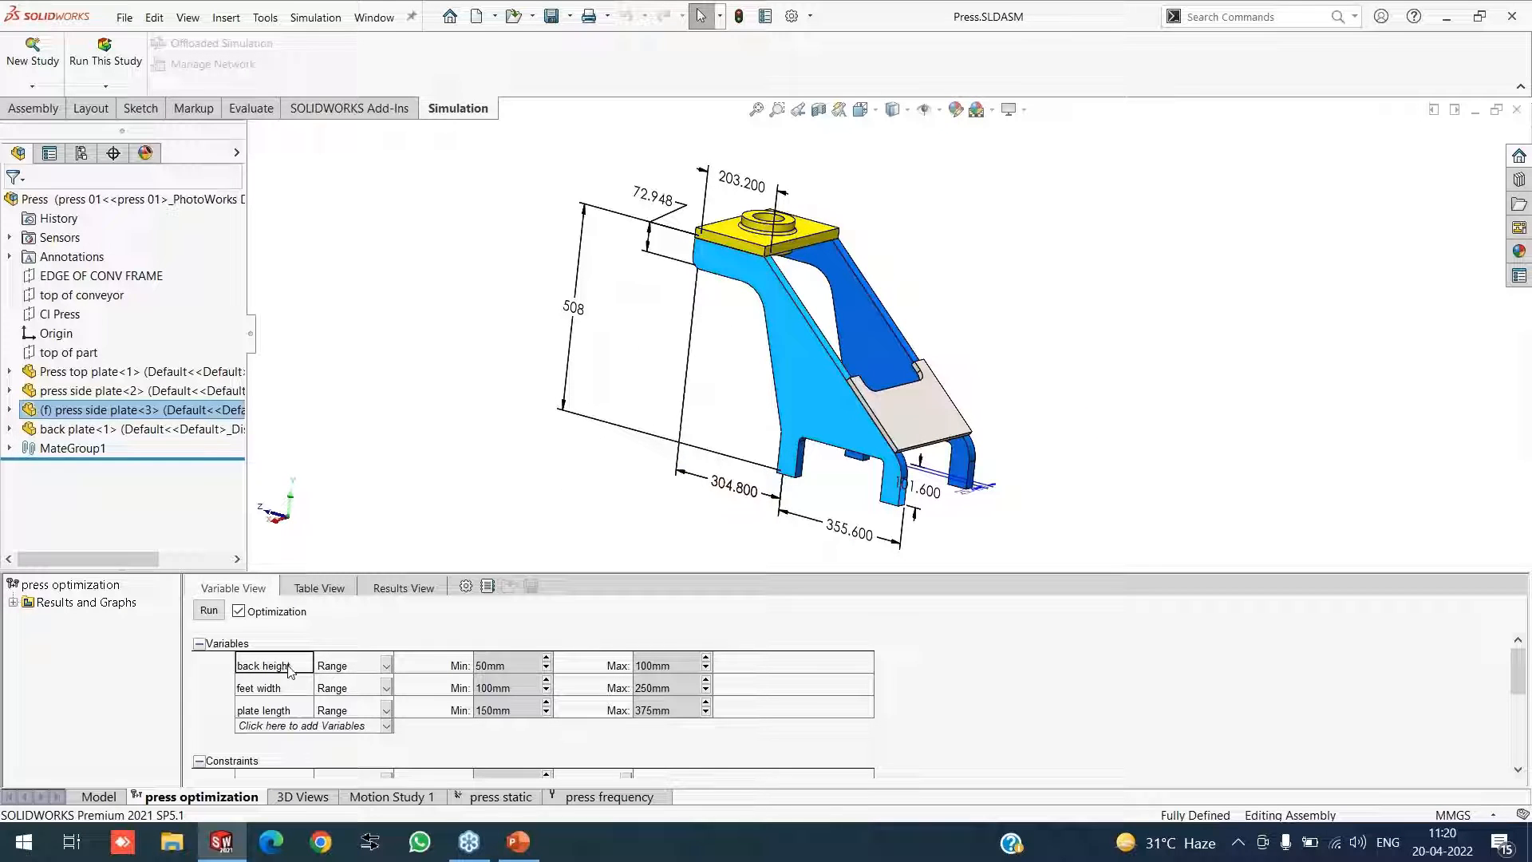
Look at the optimization scenario results, and return to the study's variable definitions
{"action": "left_click", "coordinate": [391, 592]}
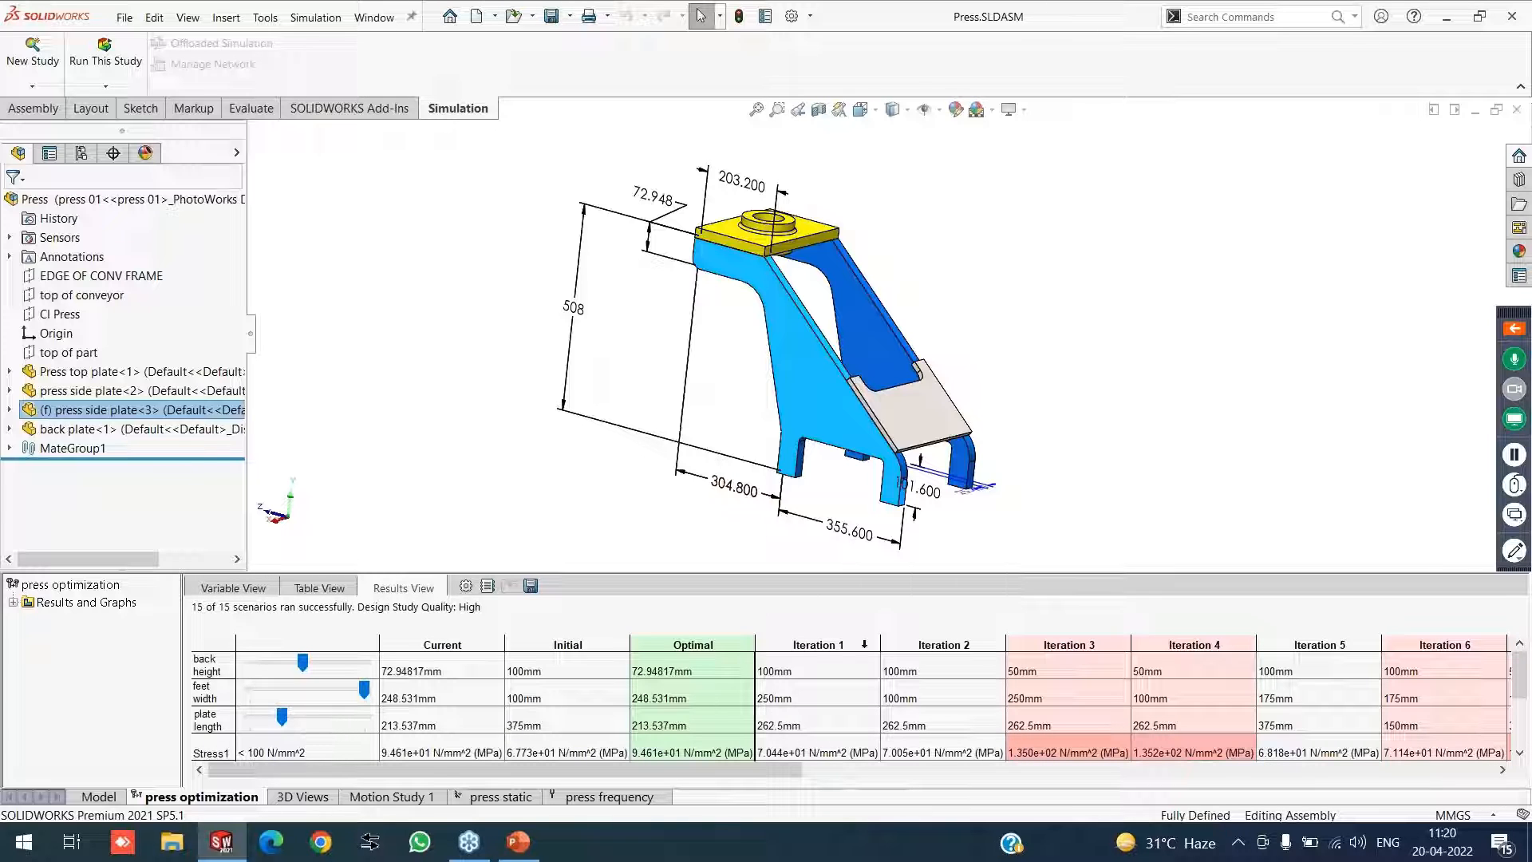
{"action": "left_click", "coordinate": [249, 591]}
{"action": "left_click_drag", "start_coordinate": [1519, 691], "coordinate": [1519, 669]}
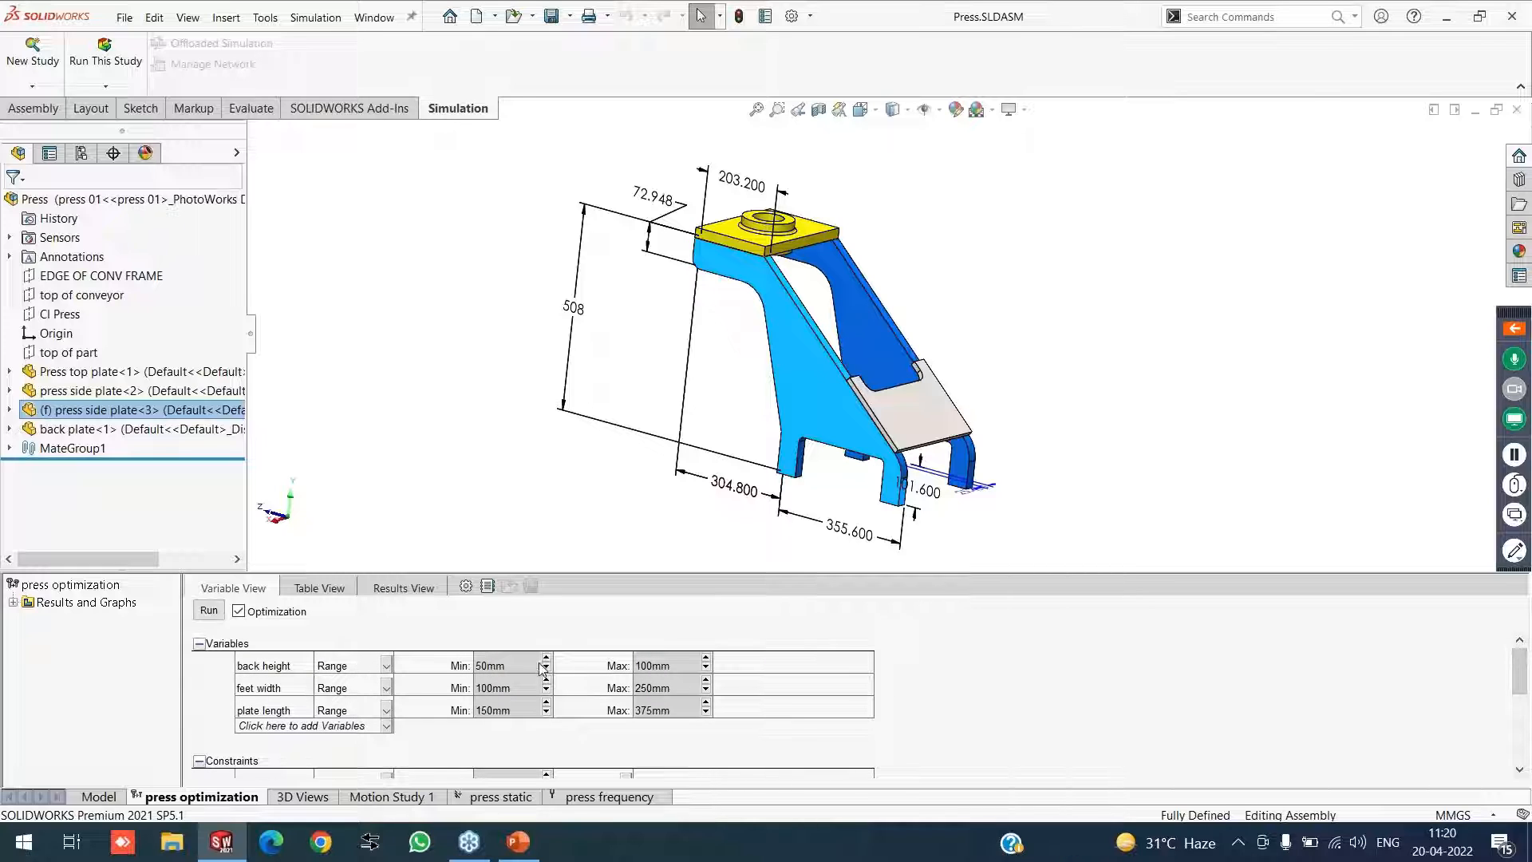
Review the range type choices for the back height variable and examine the matching dimension on the side plate
{"action": "left_click", "coordinate": [385, 667]}
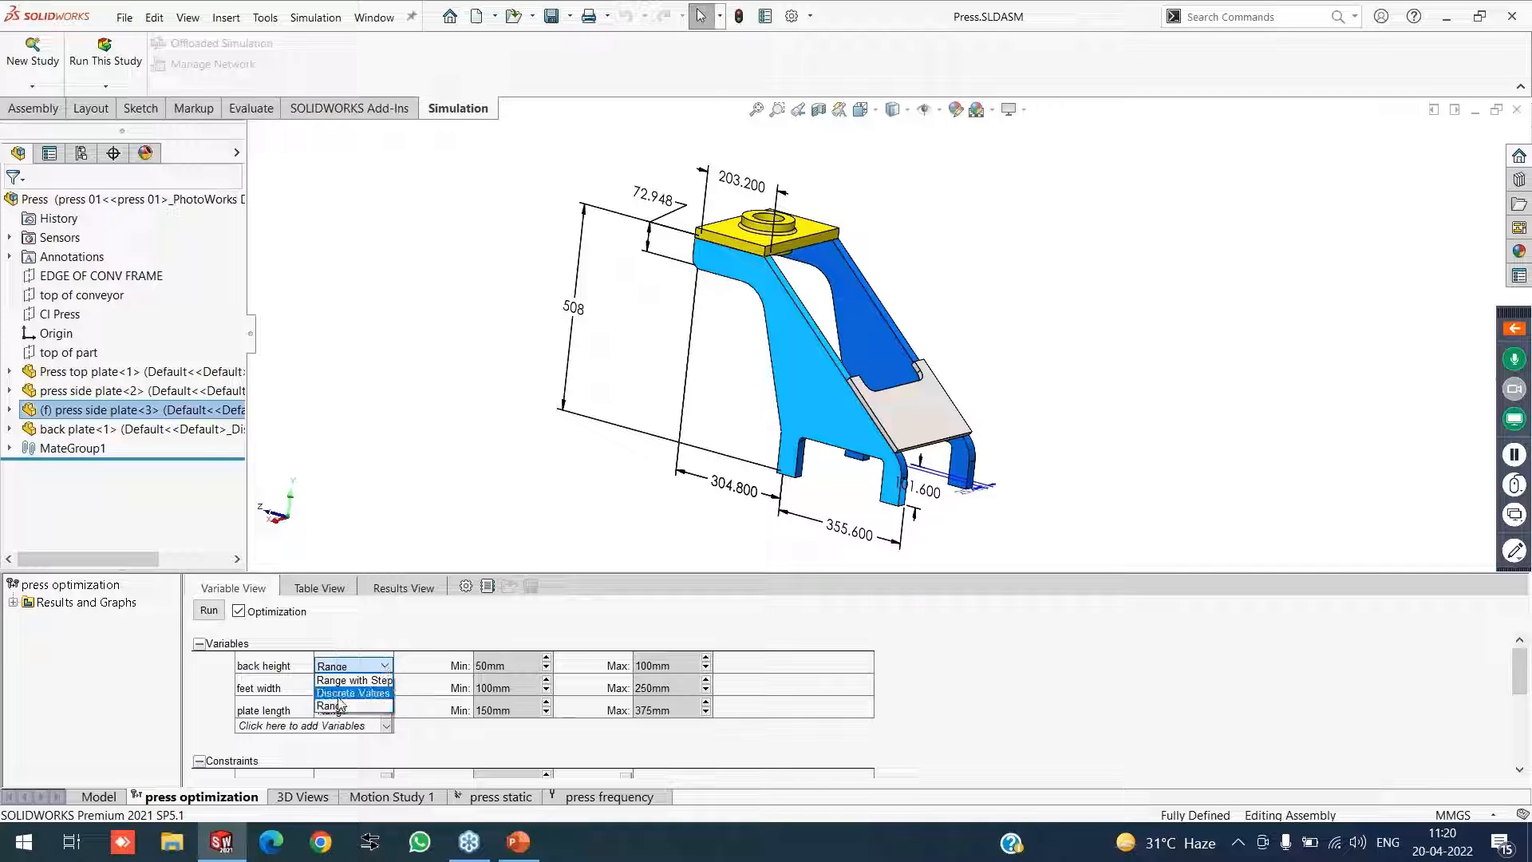
{"action": "left_click", "coordinate": [428, 635]}
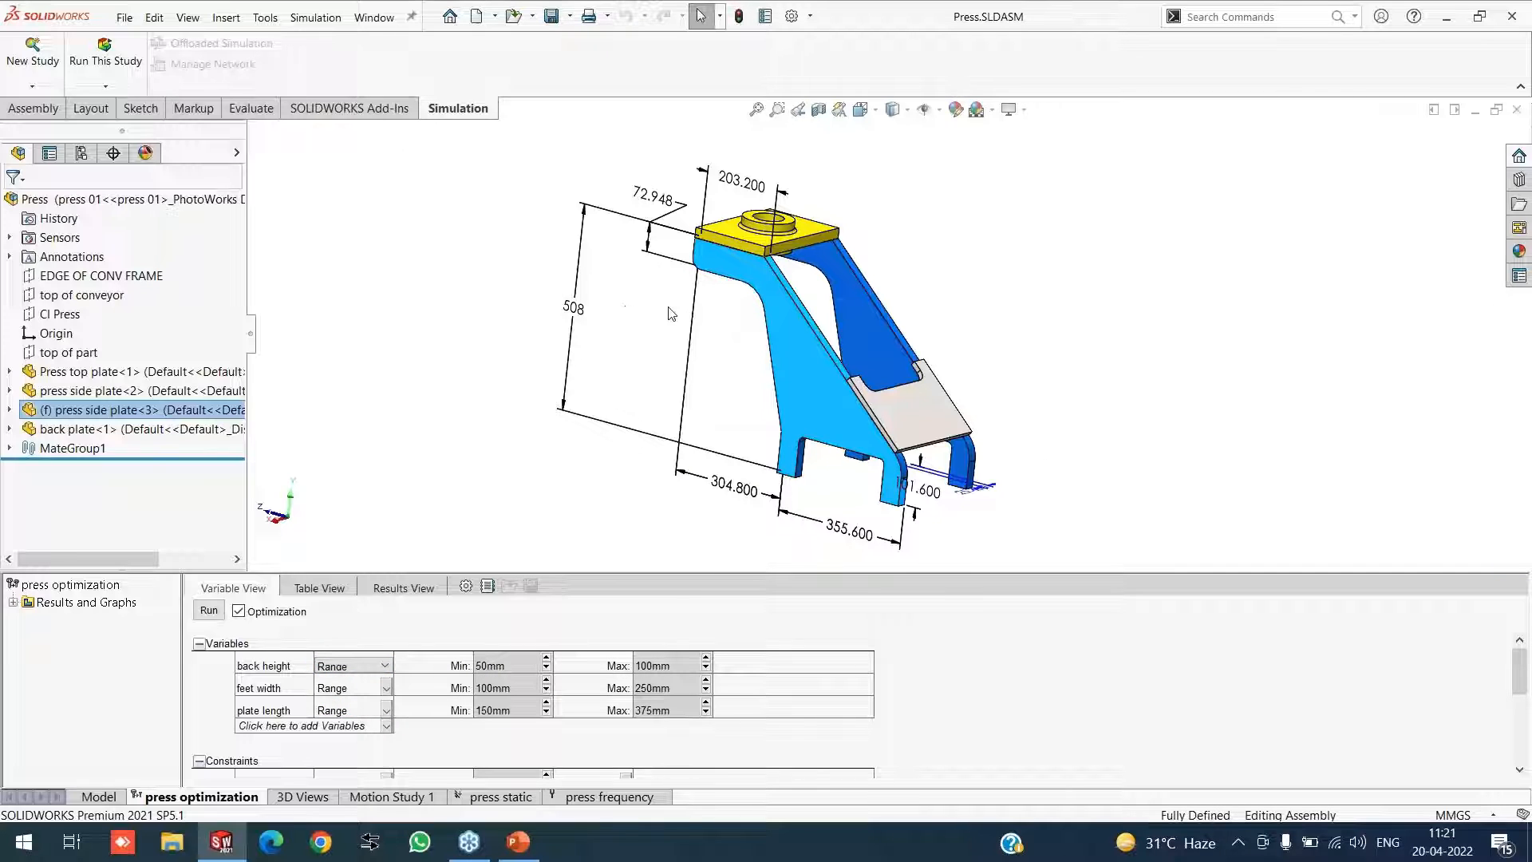
{"action": "scroll", "coordinate": [638, 204], "scroll_direction": "down", "scroll_amount": 3}
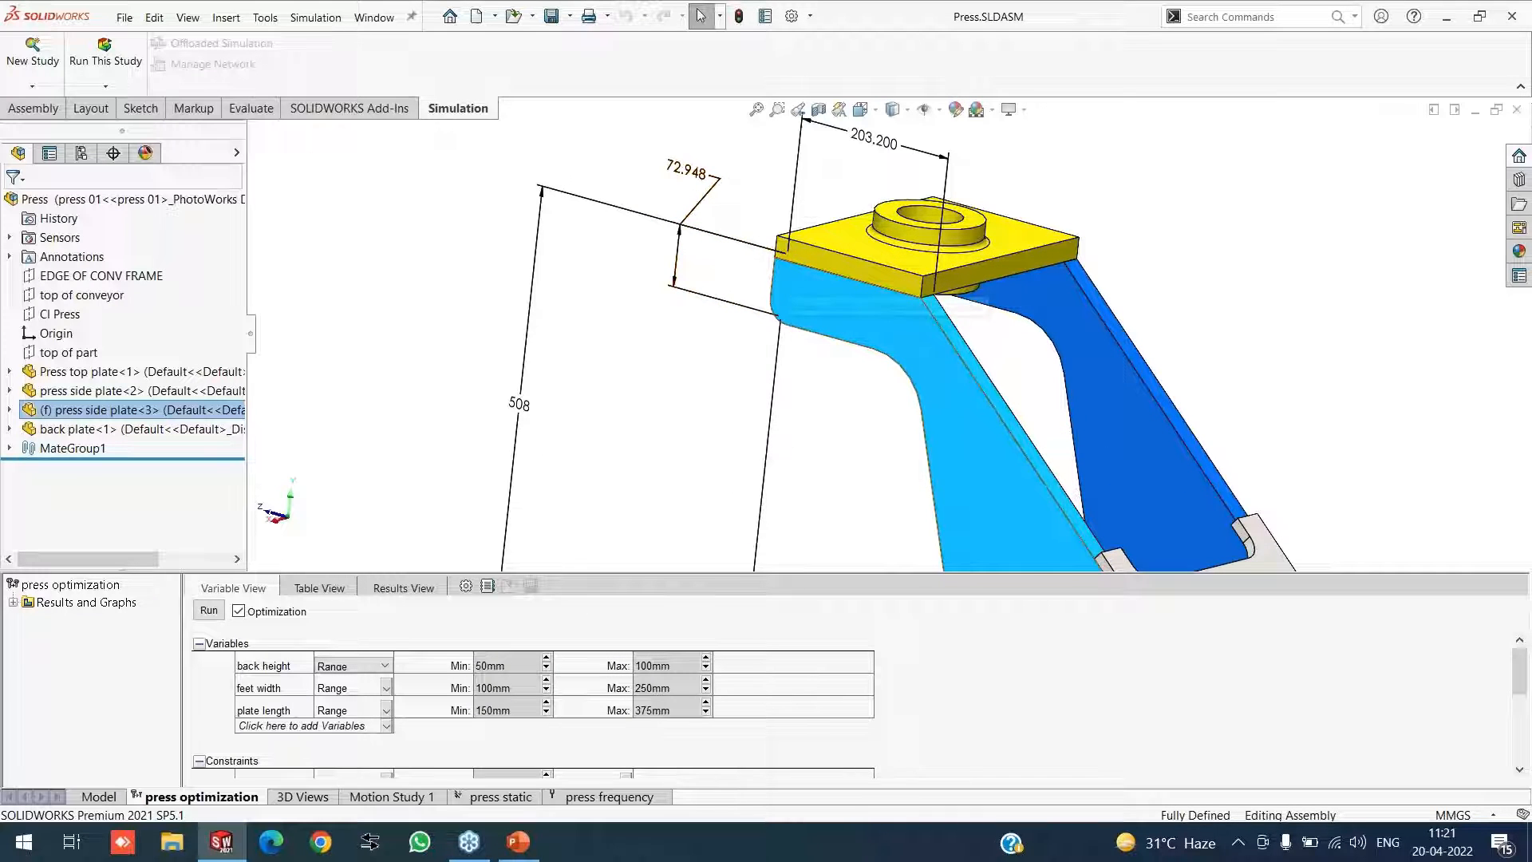
Examine the side plate's height and feet dimensions on the press frame against the feet width and plate length variables
{"action": "middle_click_drag", "start_coordinate": [717, 199], "coordinate": [582, 212]}
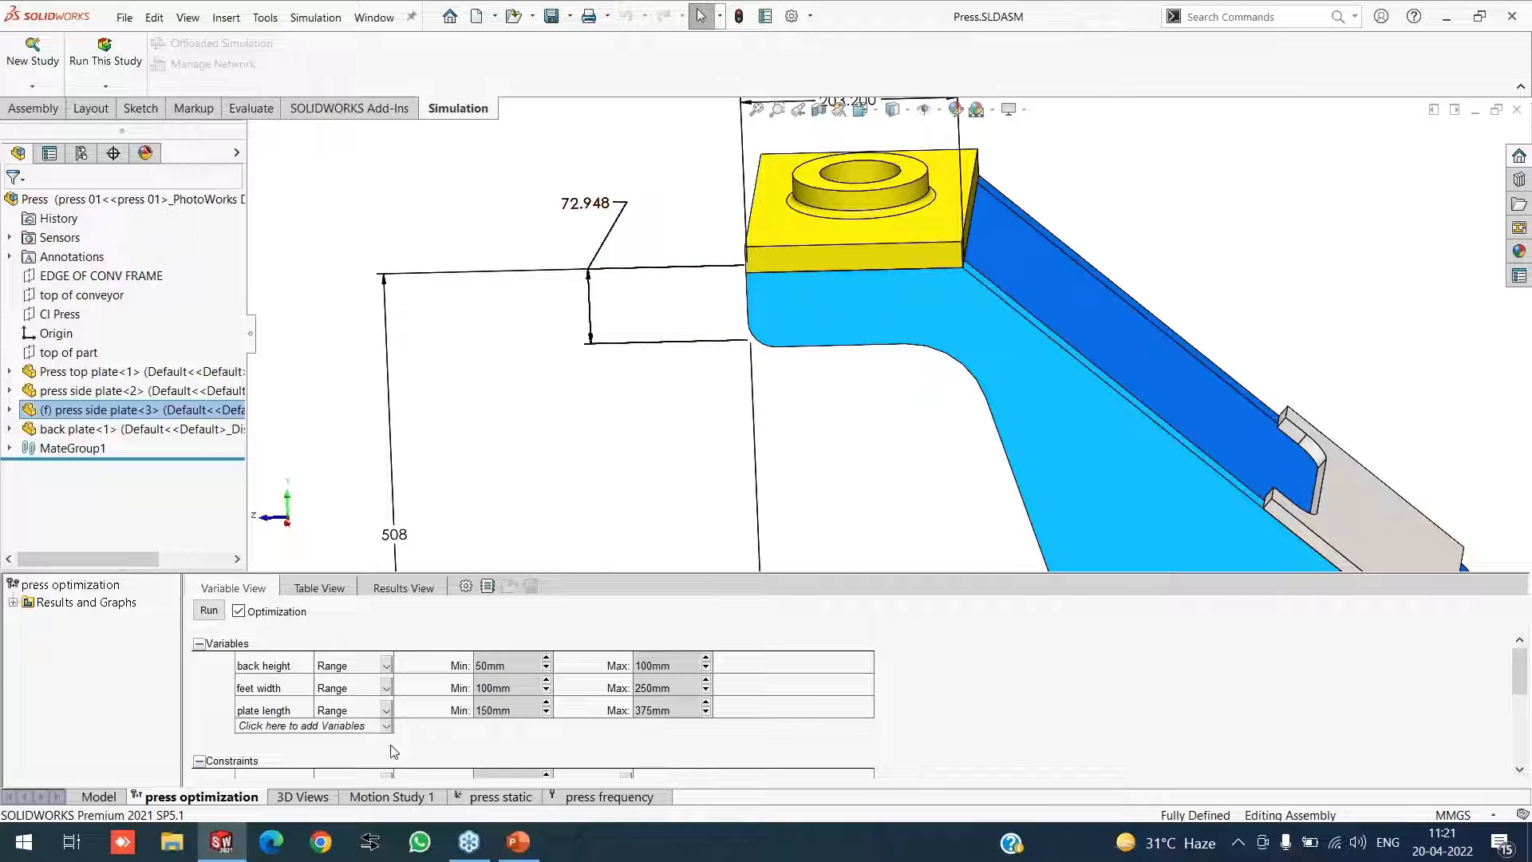
{"action": "scroll", "coordinate": [904, 491], "scroll_direction": "up", "scroll_amount": 5}
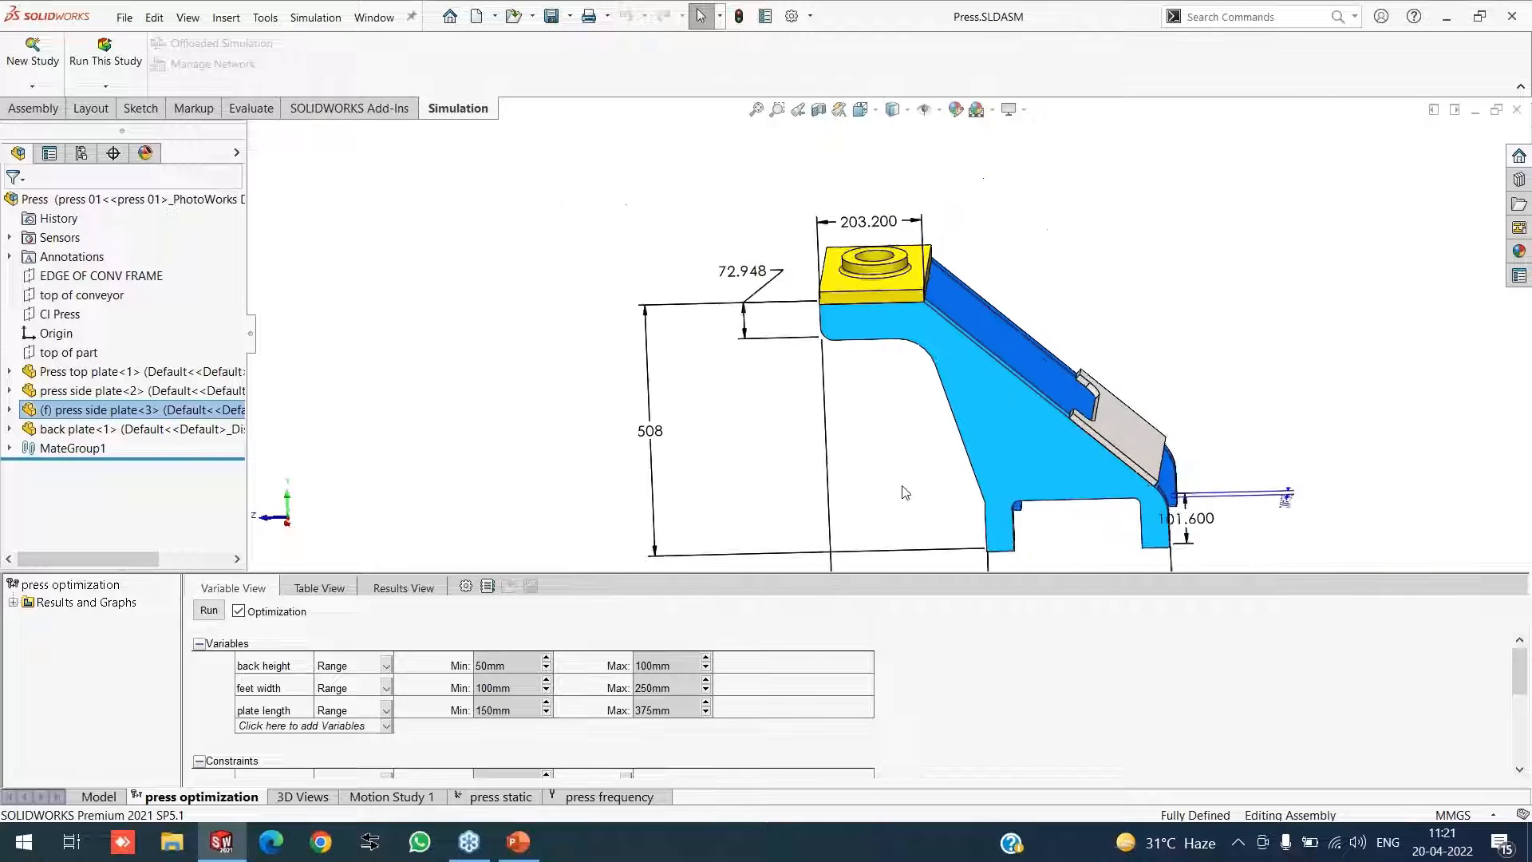
{"action": "scroll", "coordinate": [962, 300], "scroll_direction": "down", "scroll_amount": 1}
{"action": "middle_click_drag", "start_coordinate": [962, 300], "coordinate": [1021, 286]}
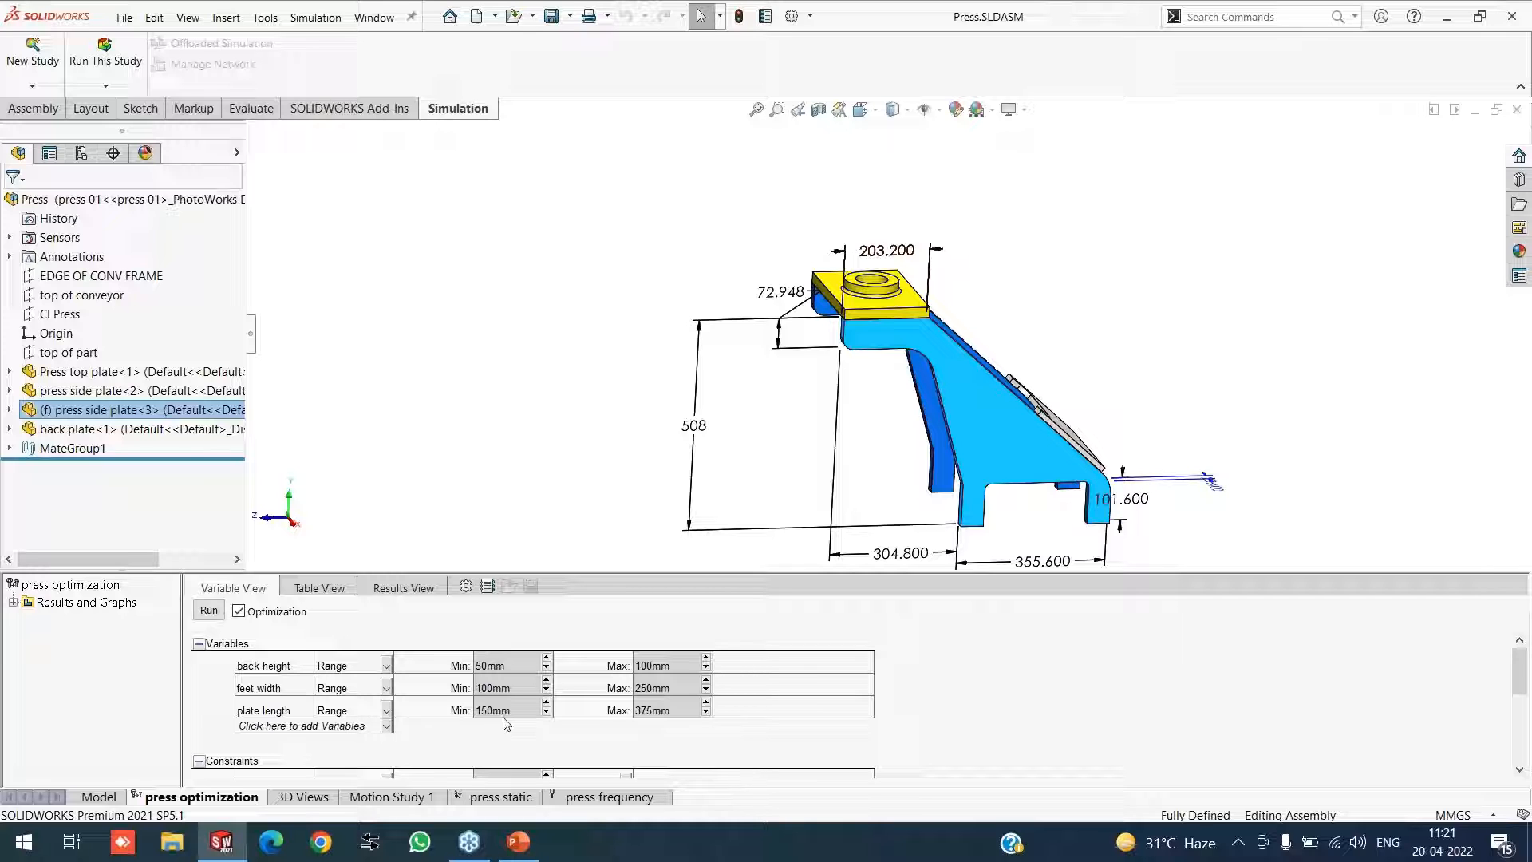
{"action": "scroll", "coordinate": [1056, 520], "scroll_direction": "up", "scroll_amount": 2}
{"action": "scroll", "coordinate": [1046, 520], "scroll_direction": "down", "scroll_amount": 2}
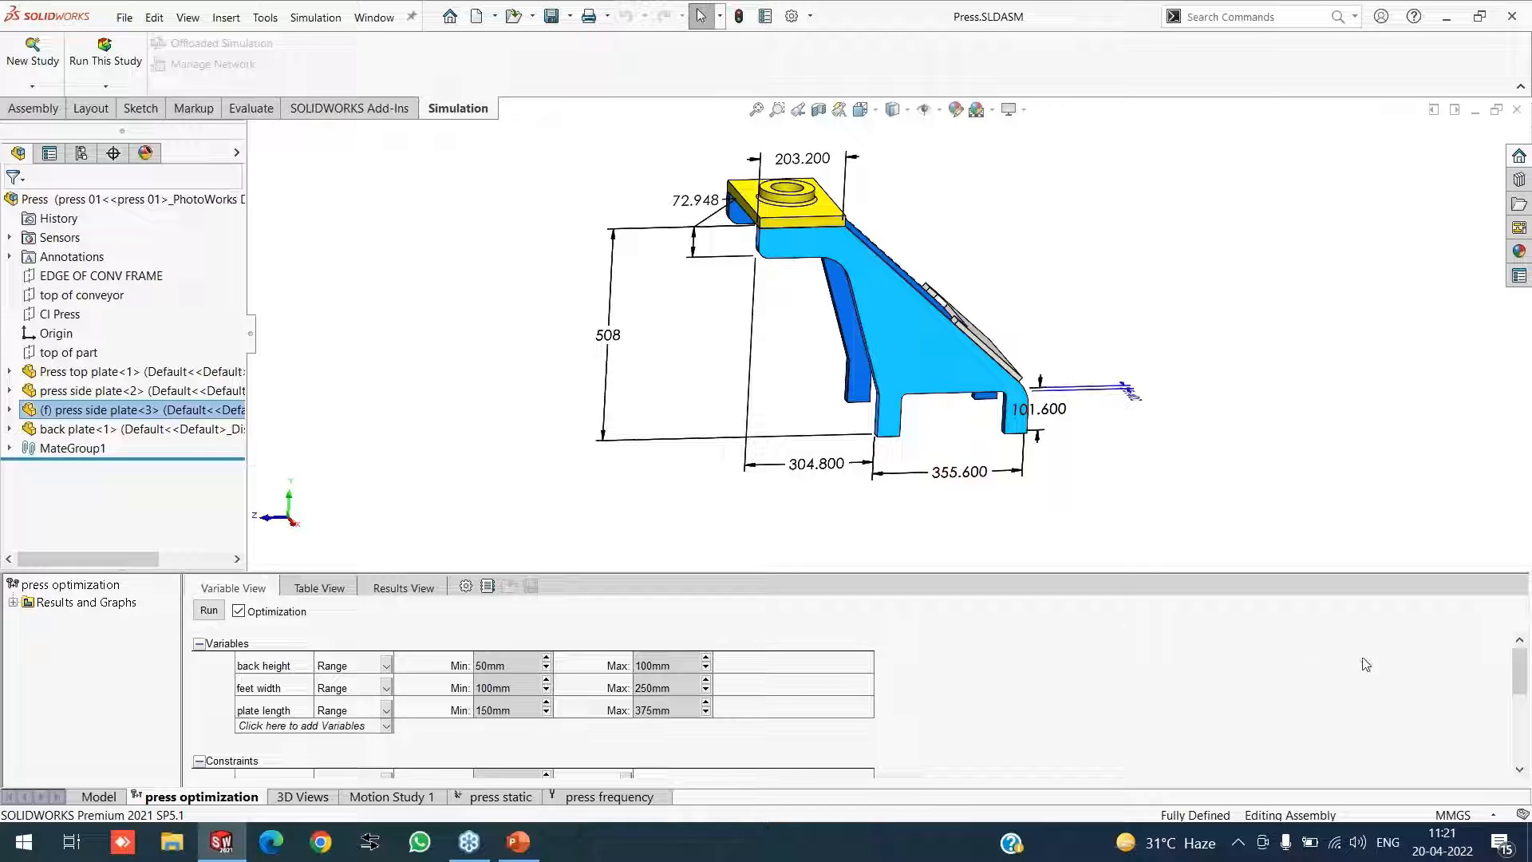
Review the Stress1, Displacement1, Frequency1 and Displacement2 constraints of the optimization study, including the study linked to Stress1
{"action": "left_click_drag", "start_coordinate": [1524, 666], "coordinate": [1527, 690]}
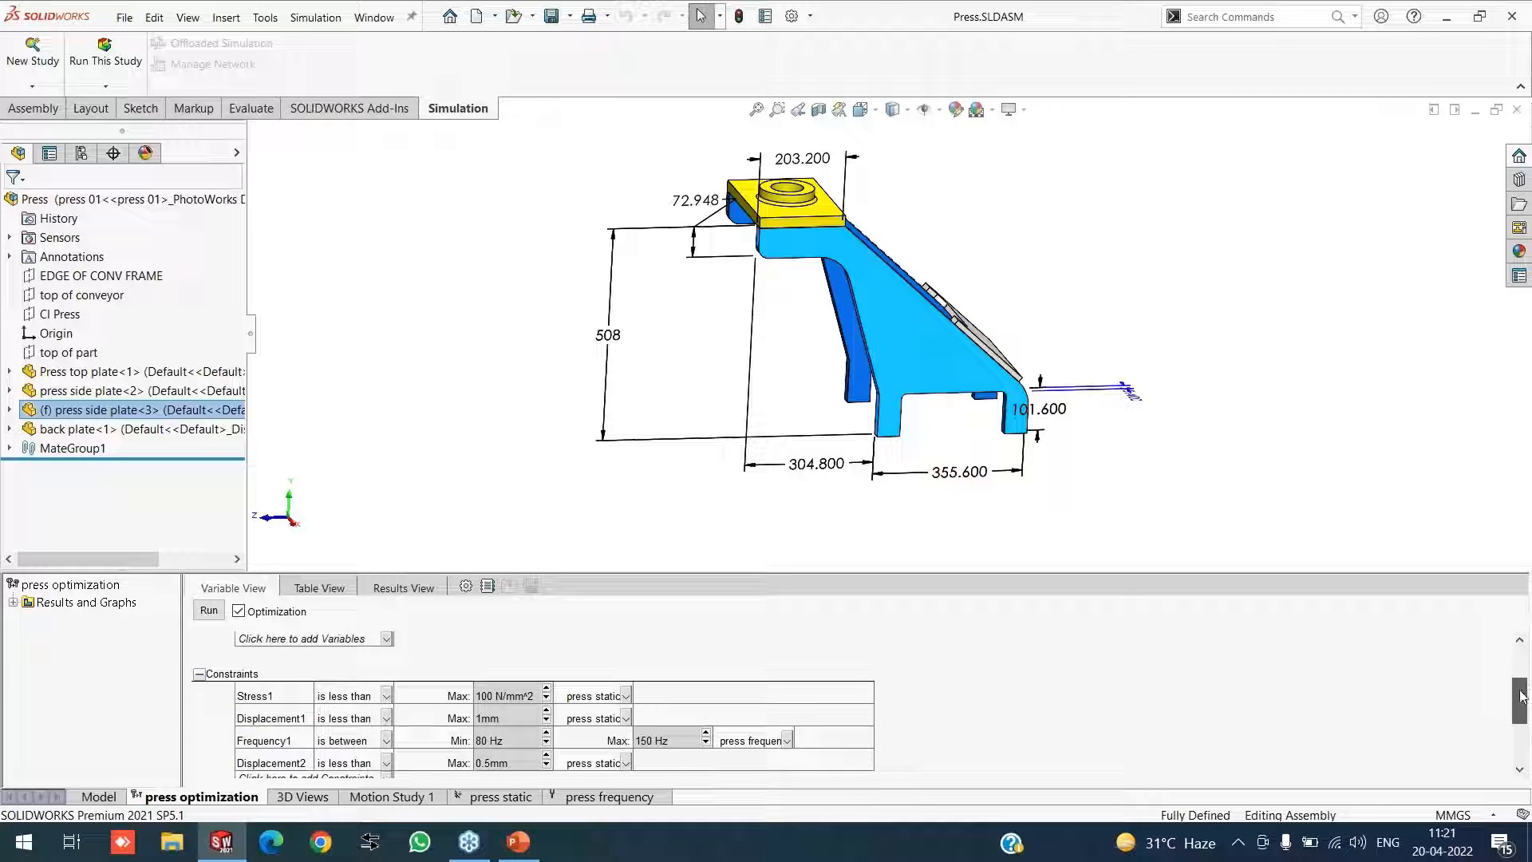
{"action": "left_click", "coordinate": [291, 699]}
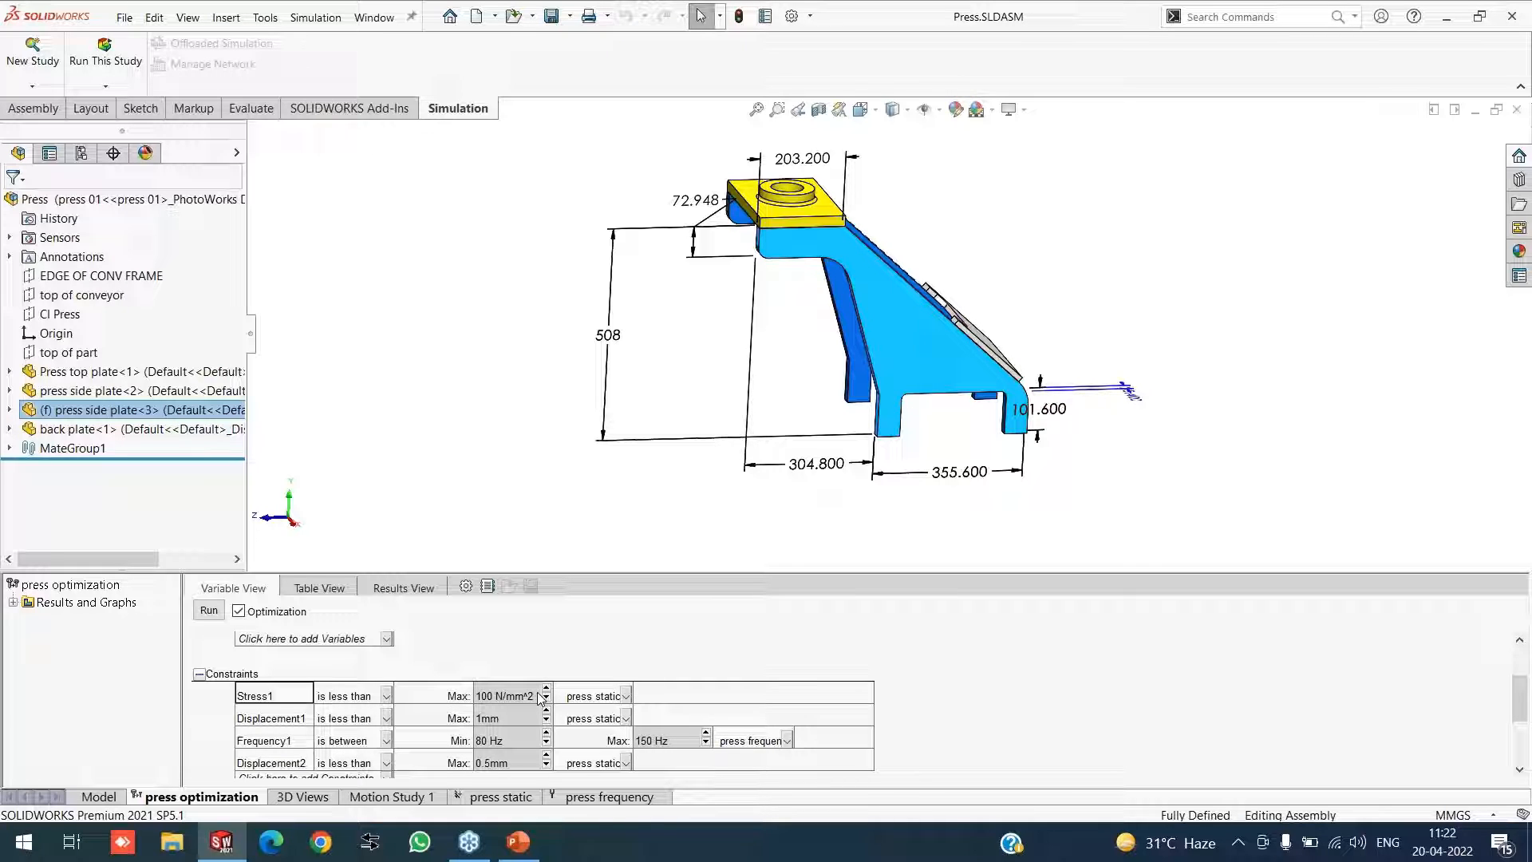
{"action": "left_click", "coordinate": [626, 696]}
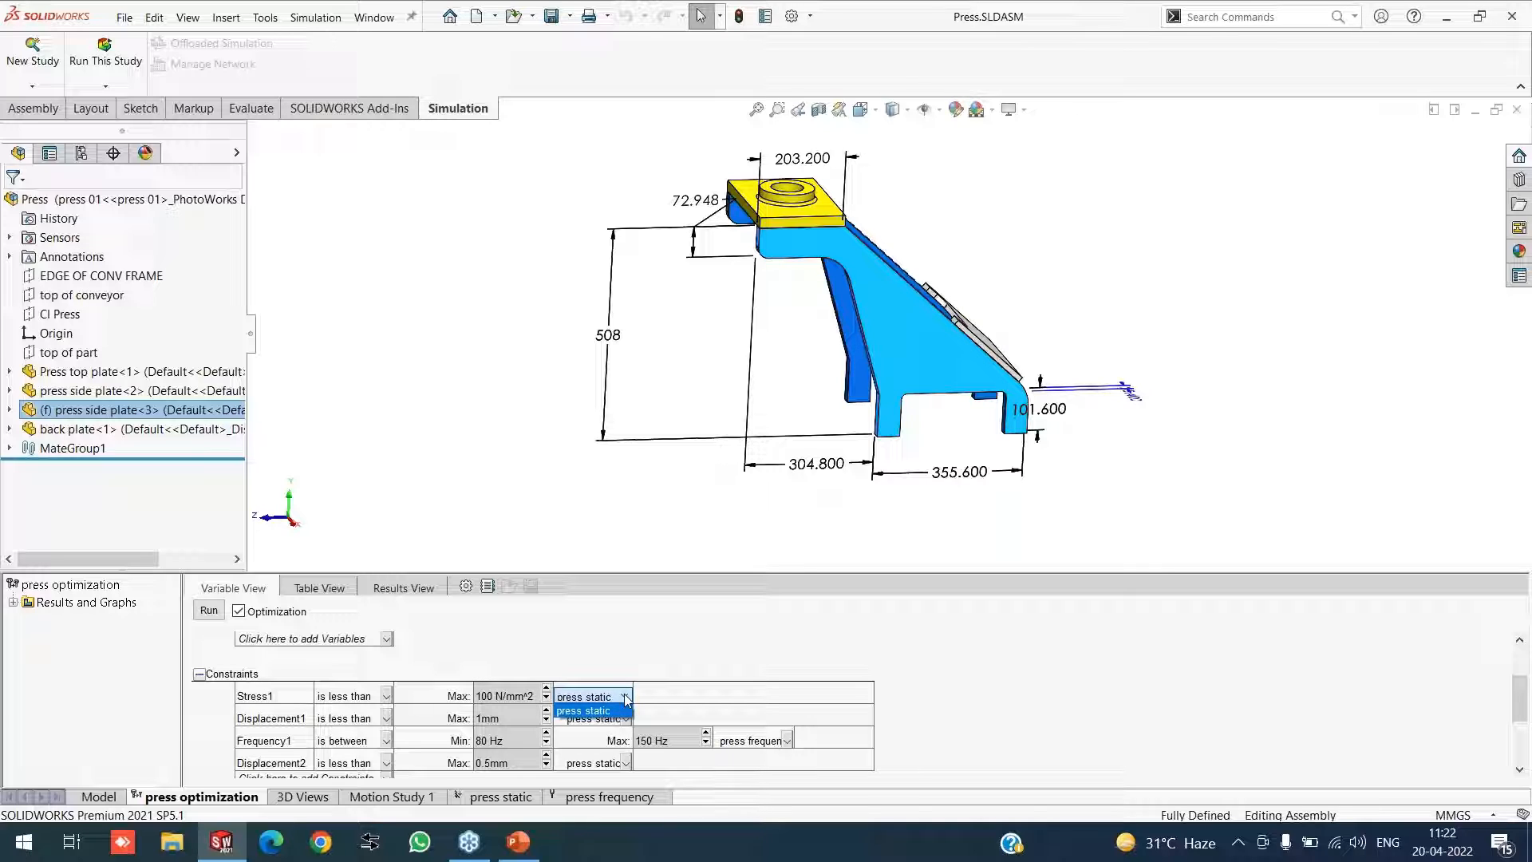
{"action": "left_click", "coordinate": [621, 709]}
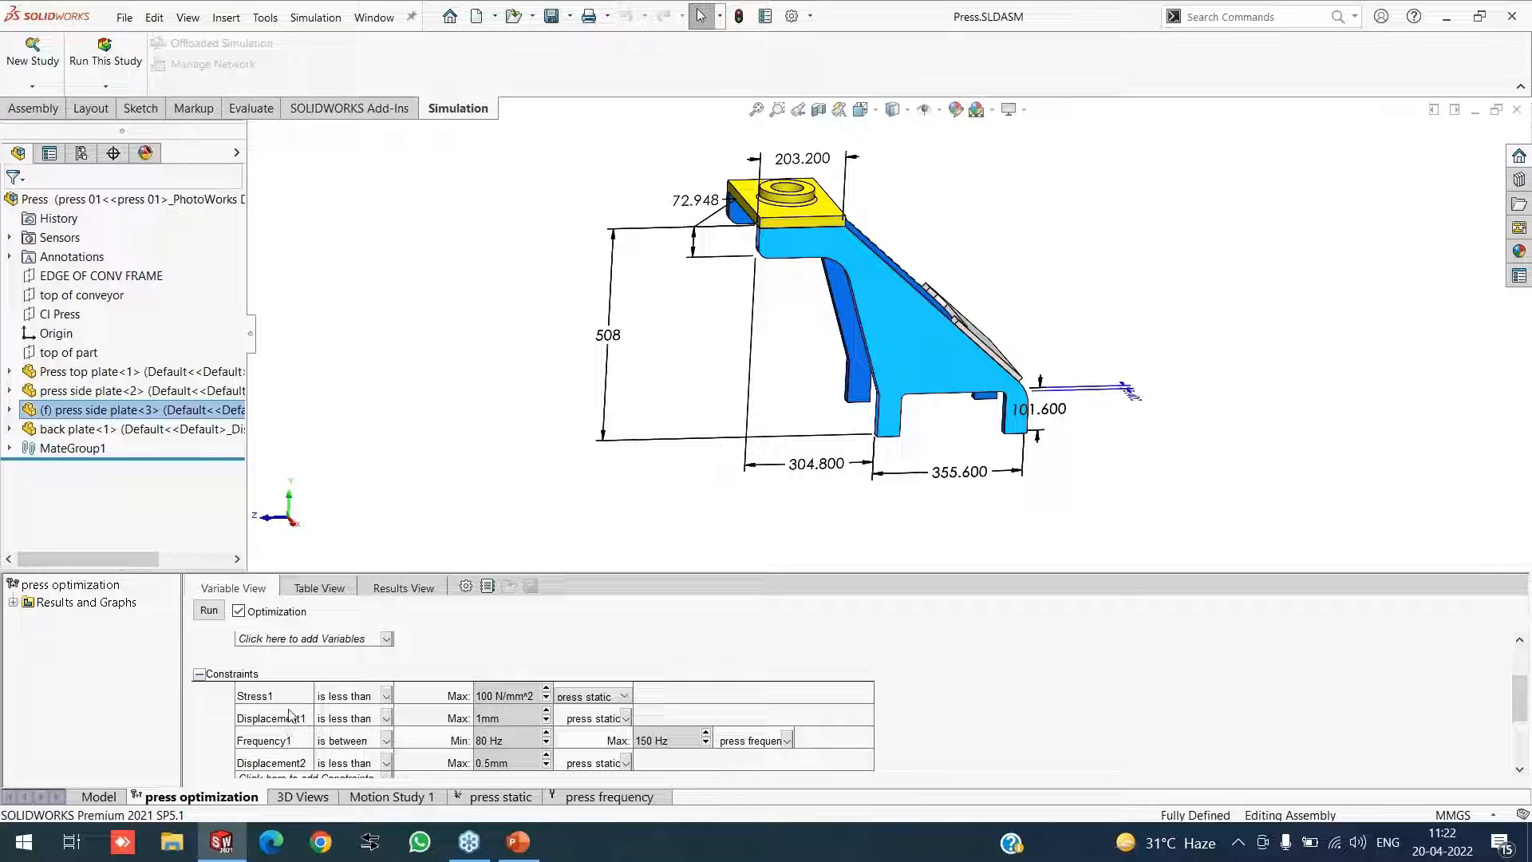
{"action": "left_click", "coordinate": [257, 700]}
{"action": "left_click", "coordinate": [257, 720]}
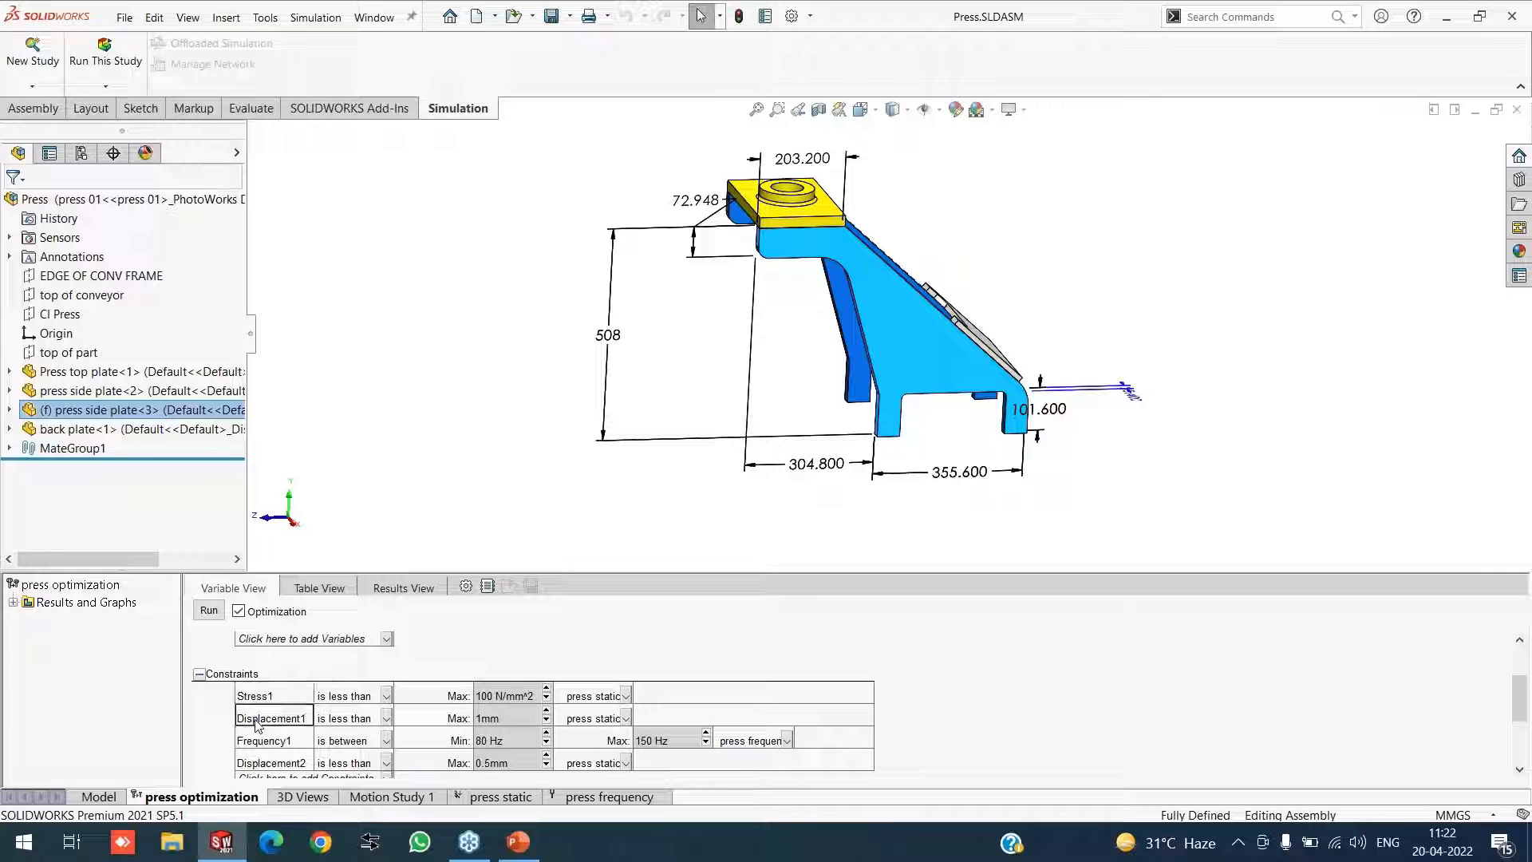
{"action": "left_click", "coordinate": [284, 743]}
{"action": "left_click", "coordinate": [278, 765]}
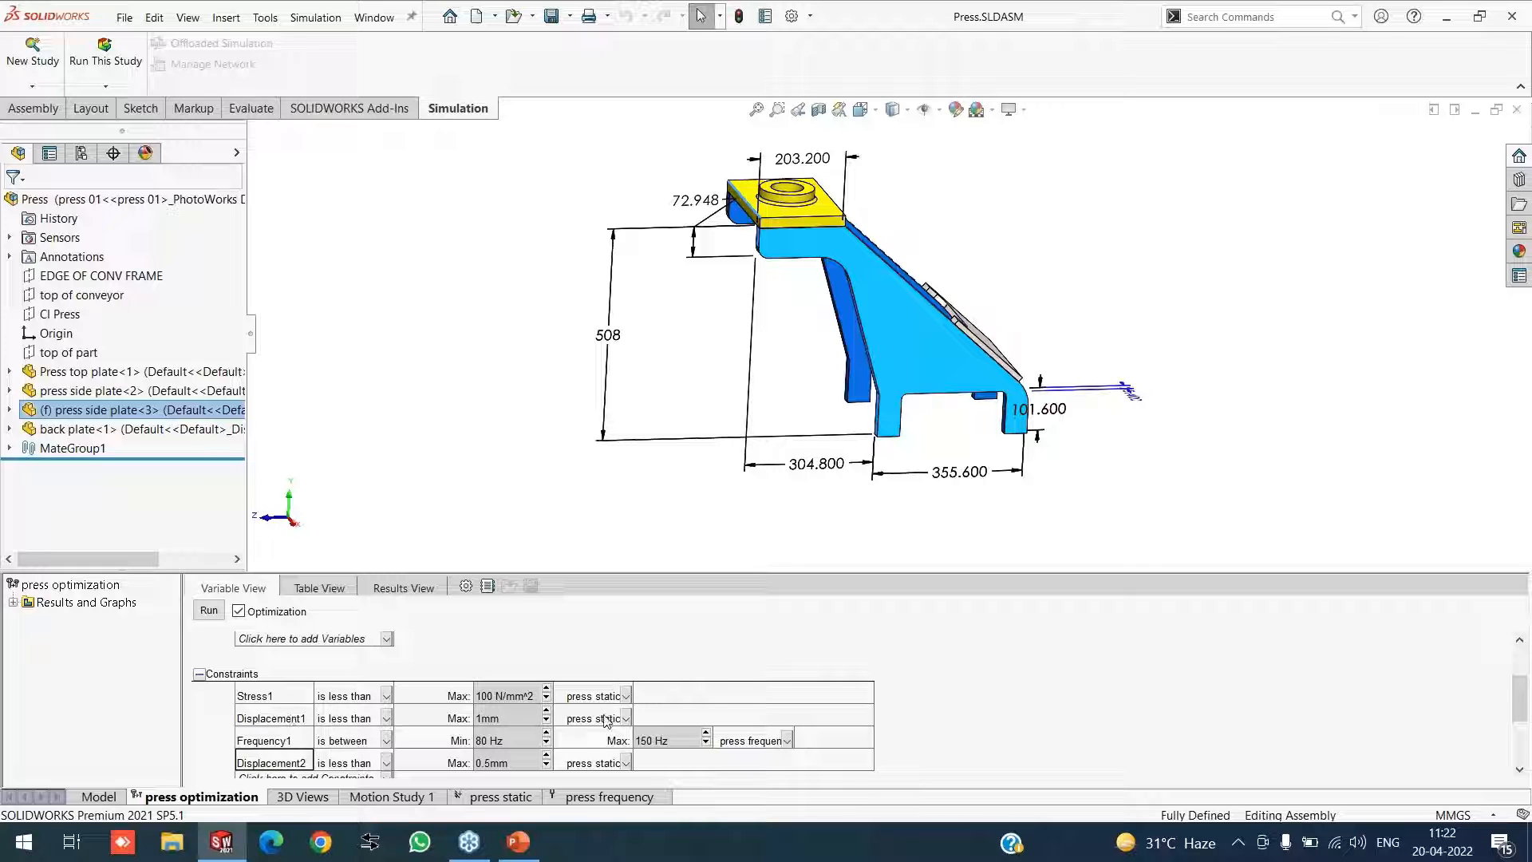
Show the Displacement1 plot in the press static study, and return to the press optimization study
{"action": "left_click", "coordinate": [492, 797]}
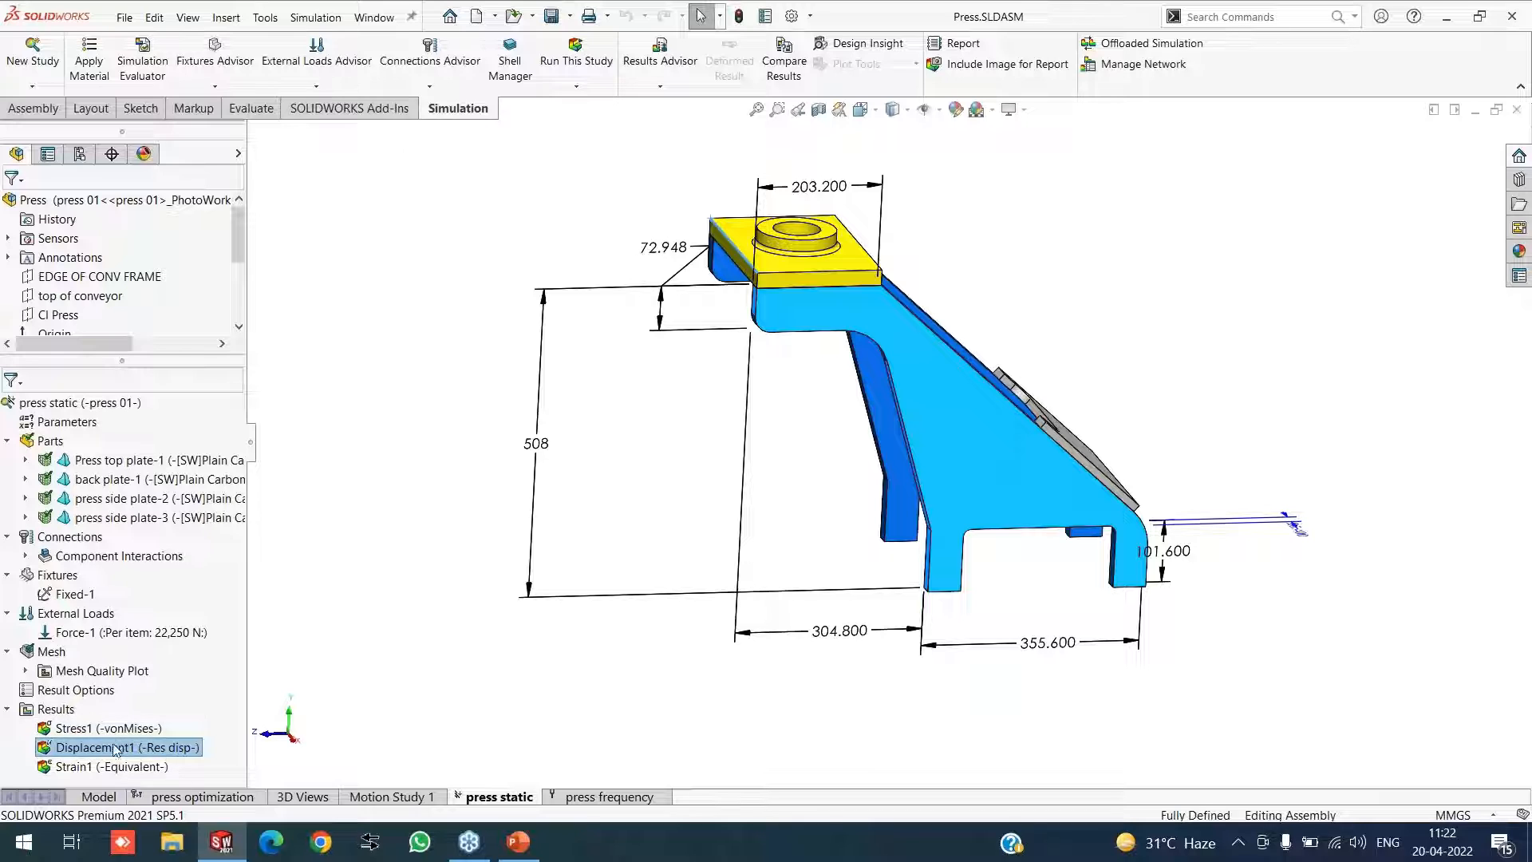
{"action": "right_click", "coordinate": [114, 748]}
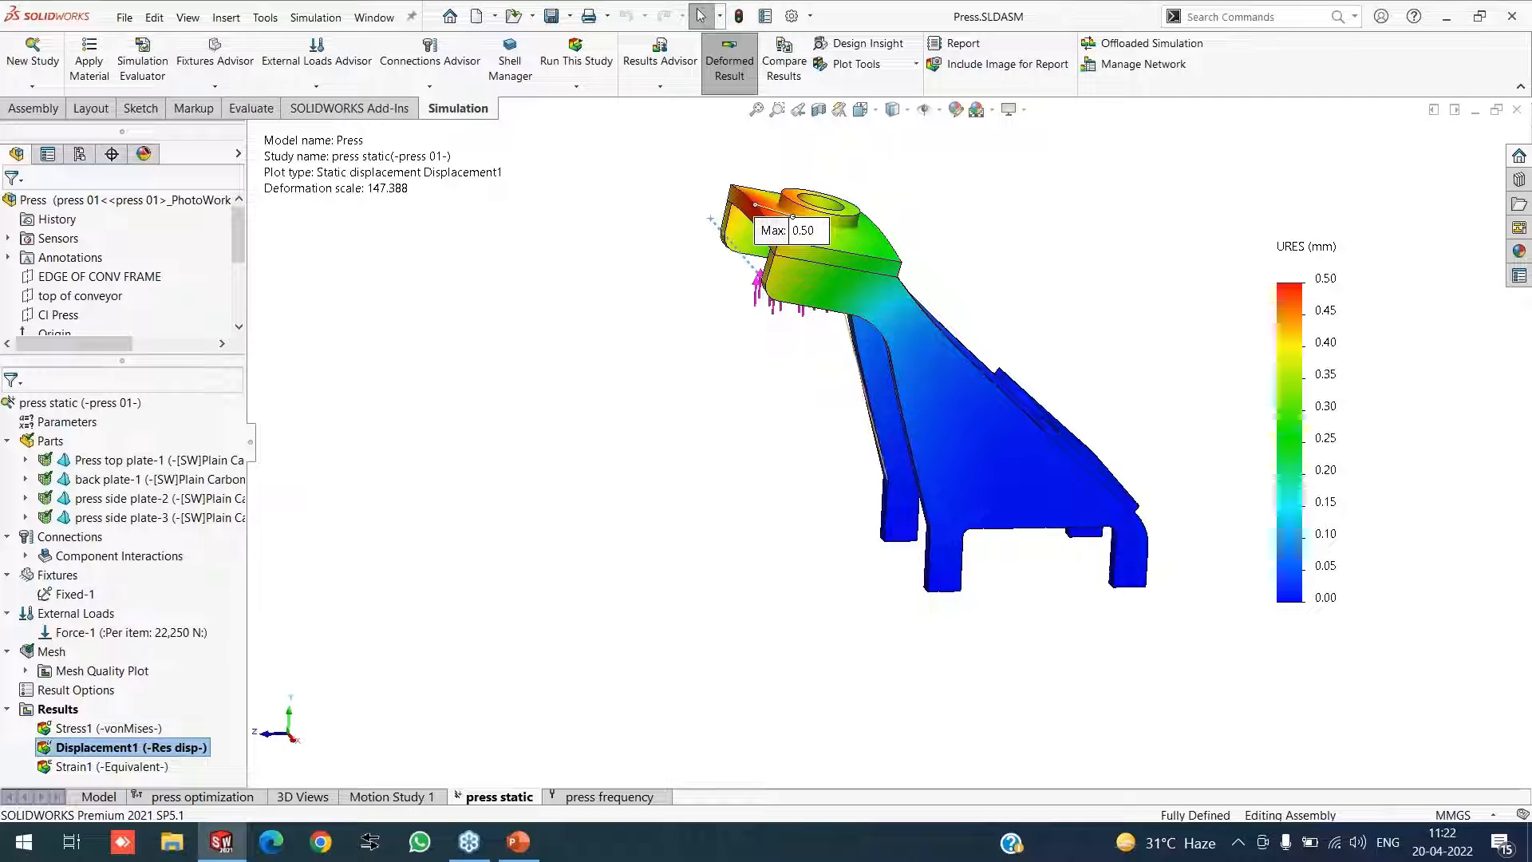
{"action": "left_click", "coordinate": [232, 797]}
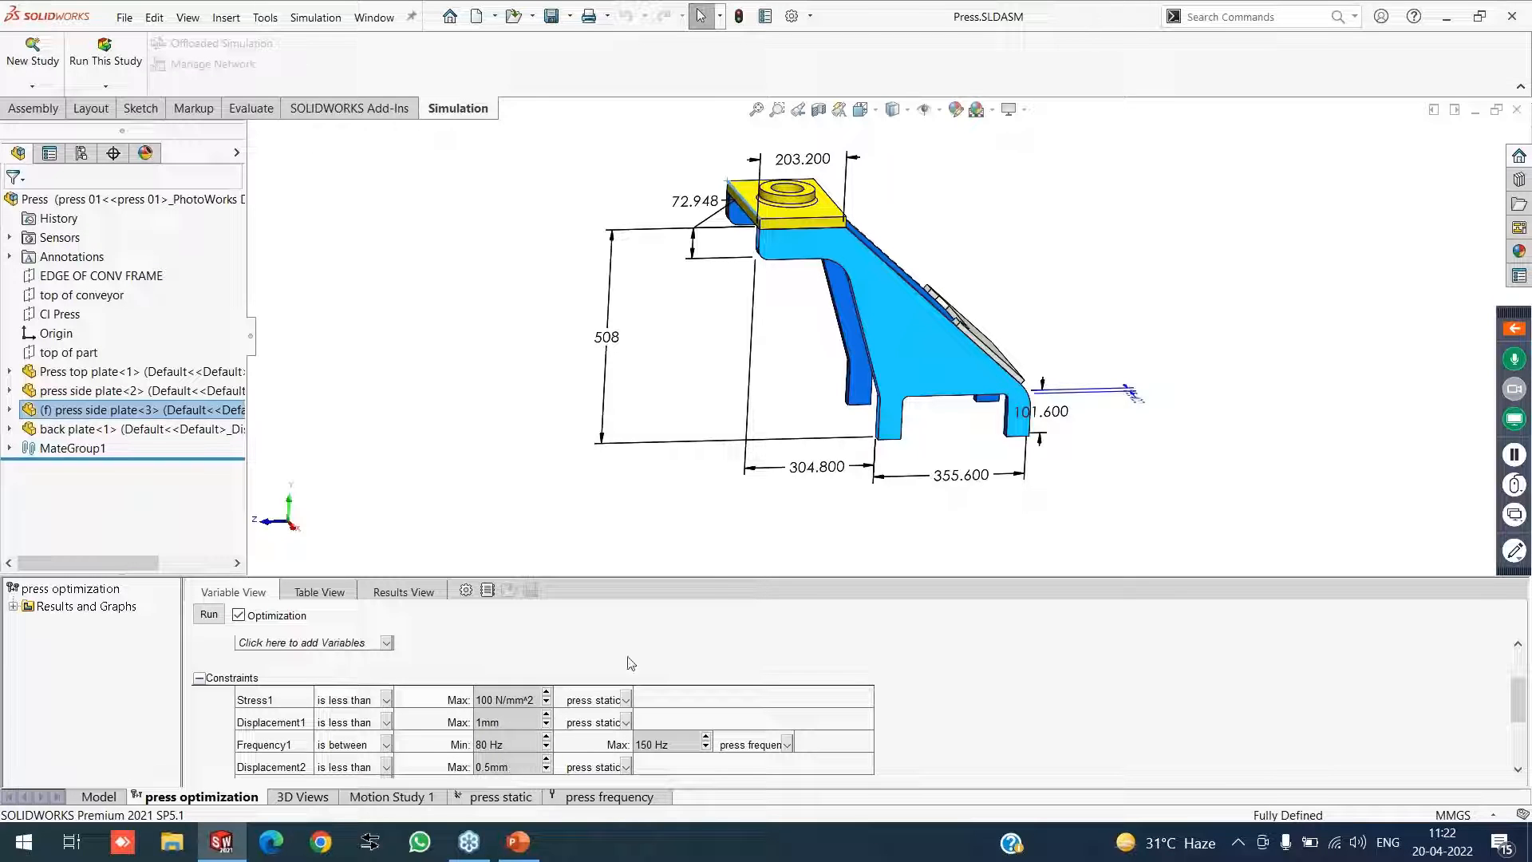
Enlarge the study pane and review the goal types available for Mass1, keeping Minimize
{"action": "left_click_drag", "start_coordinate": [712, 576], "coordinate": [717, 512]}
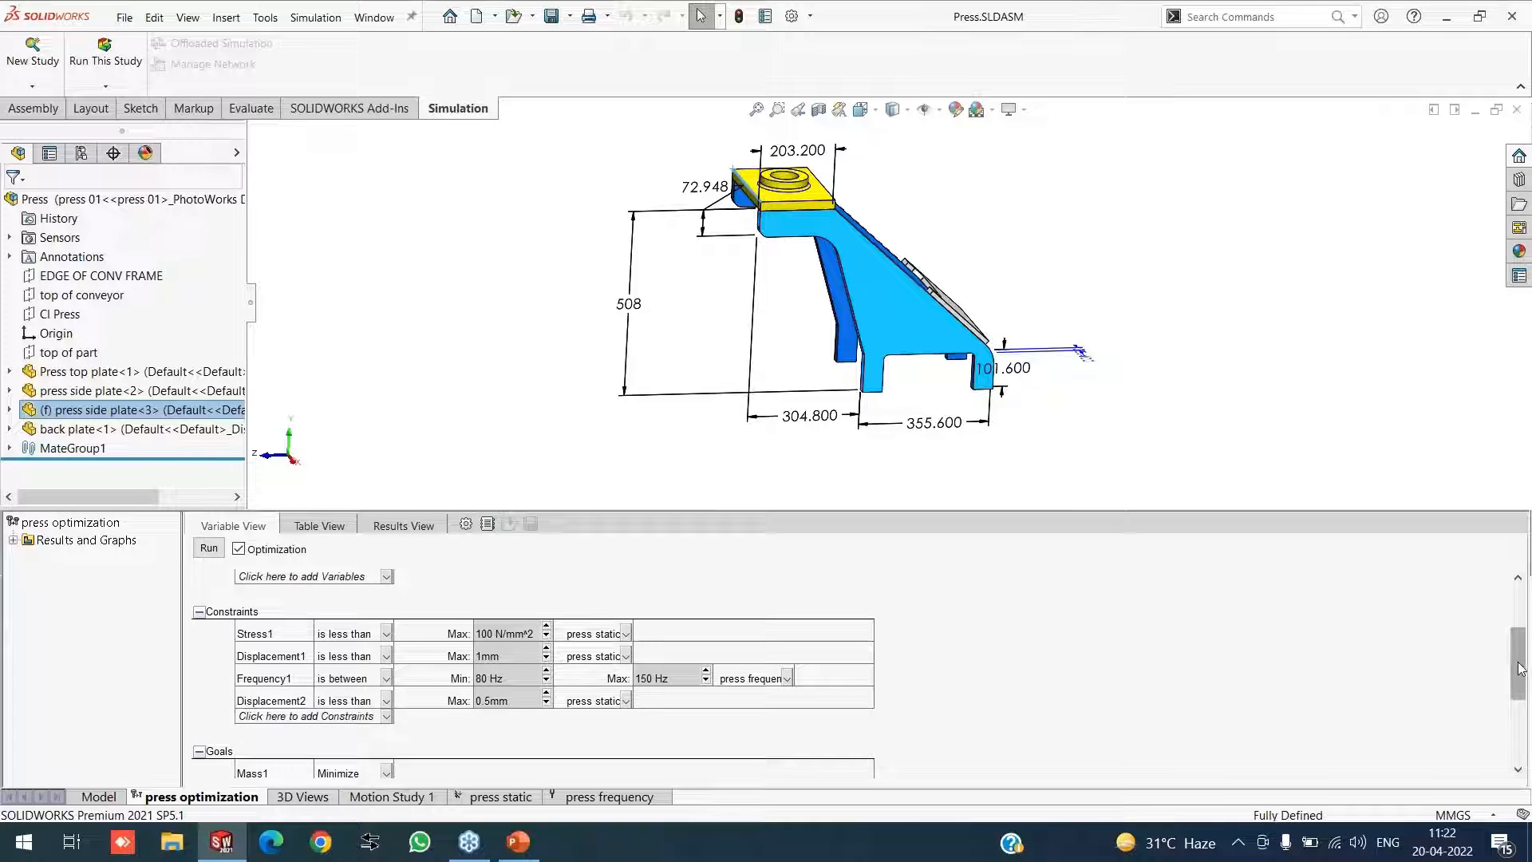
{"action": "scroll", "coordinate": [1518, 674], "scroll_direction": "down", "scroll_amount": 1}
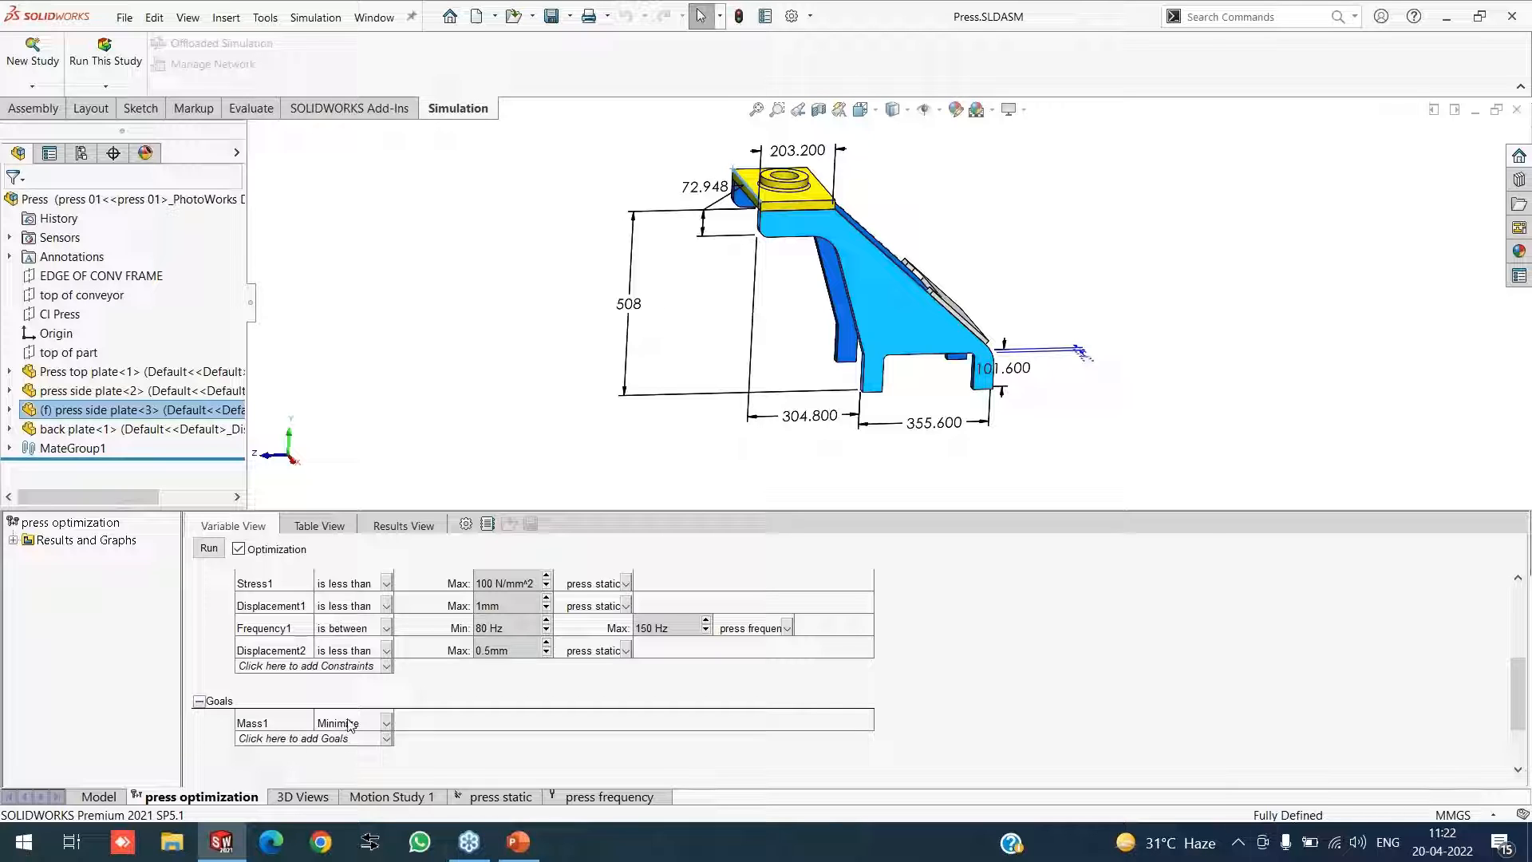
{"action": "left_click", "coordinate": [386, 724]}
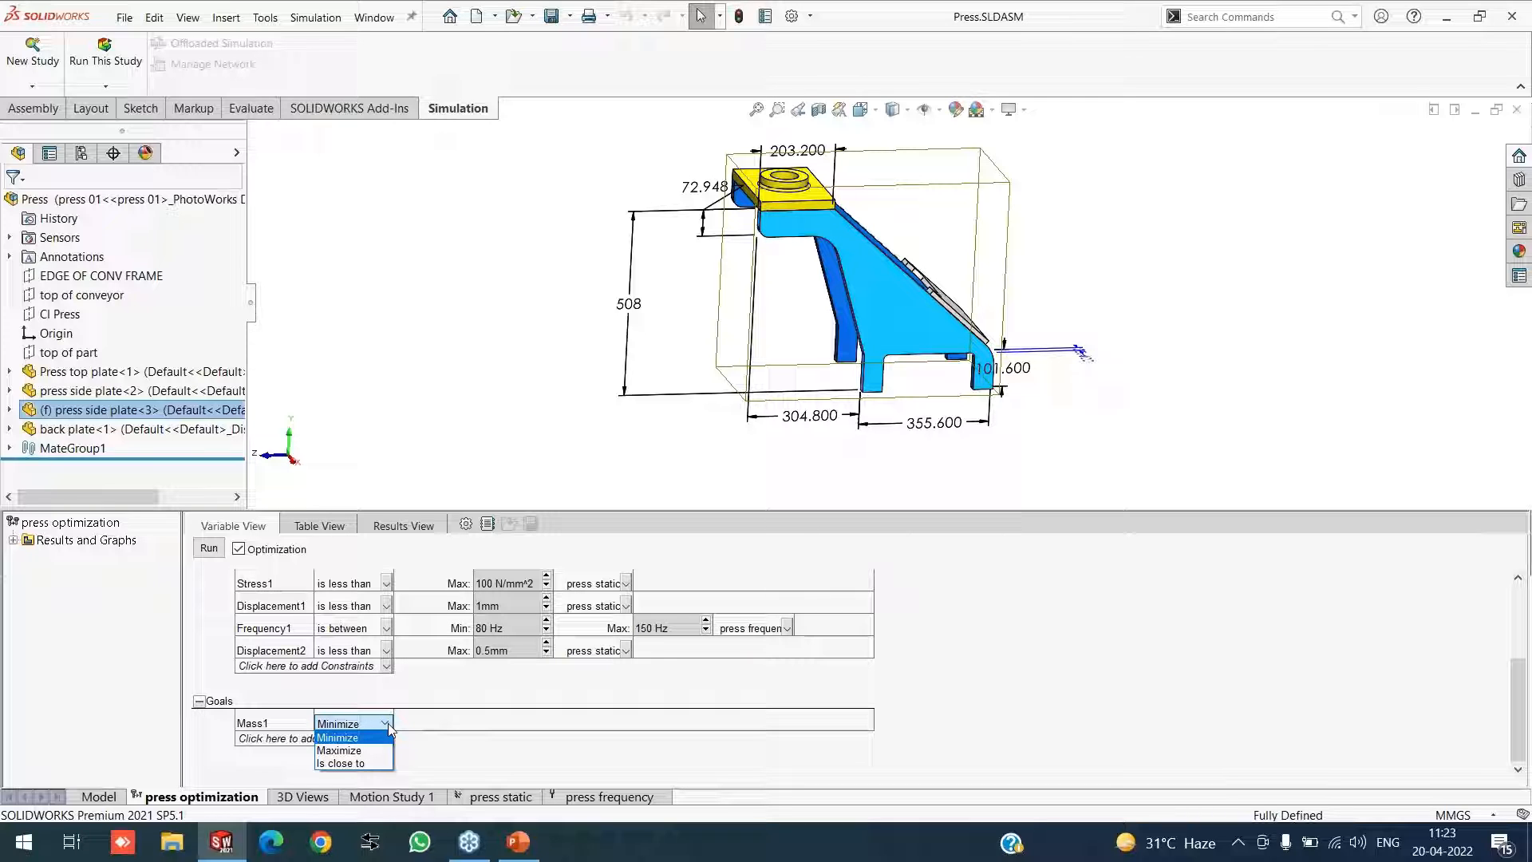
{"action": "left_click", "coordinate": [784, 700]}
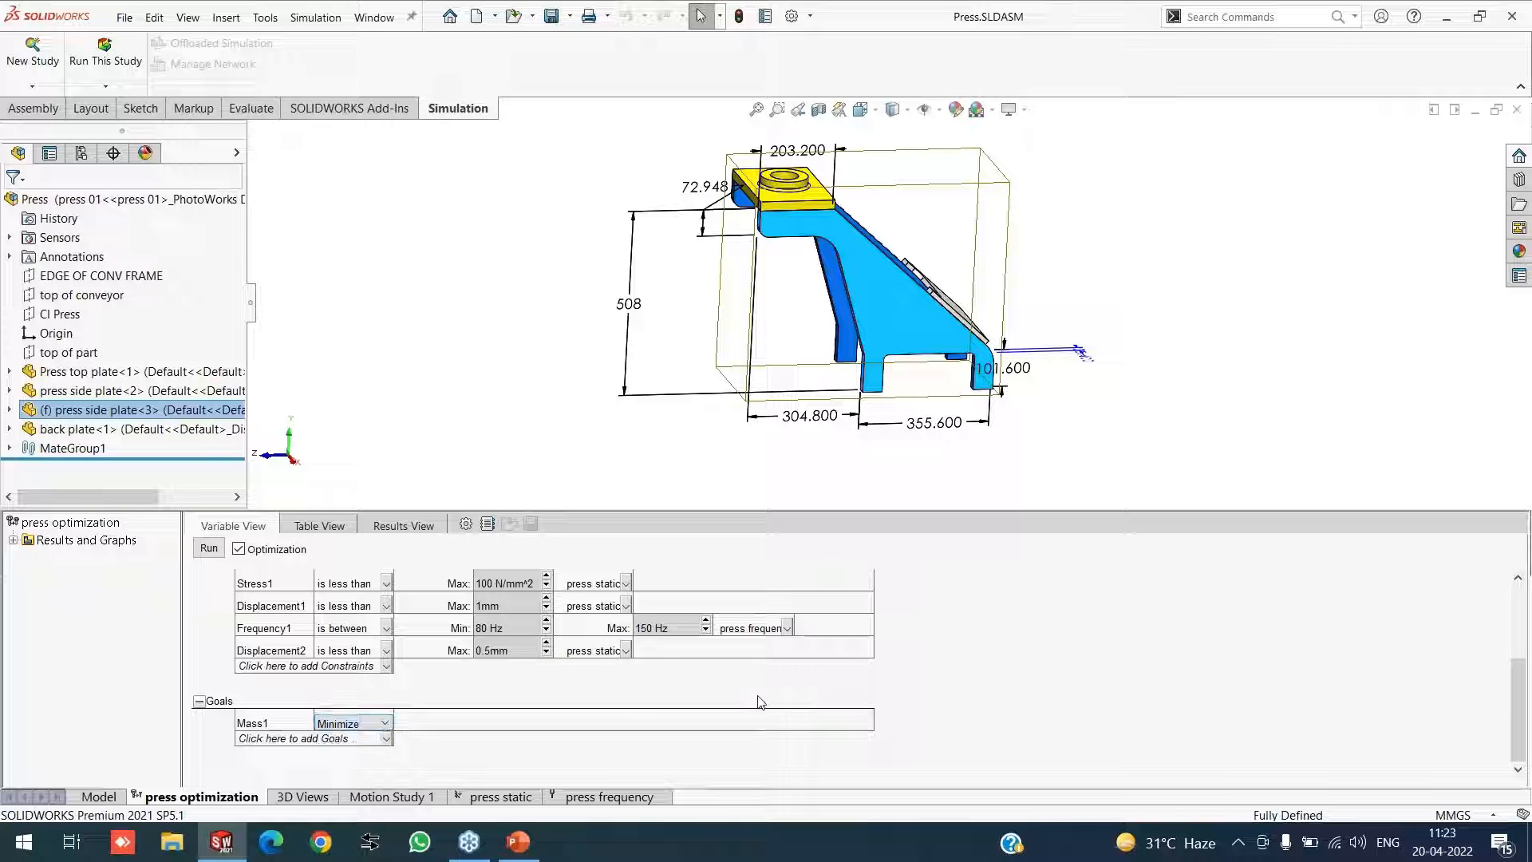
Look over the study's scenario table, open the optimization results, and display the Initial design on the model
{"action": "left_click", "coordinate": [319, 525]}
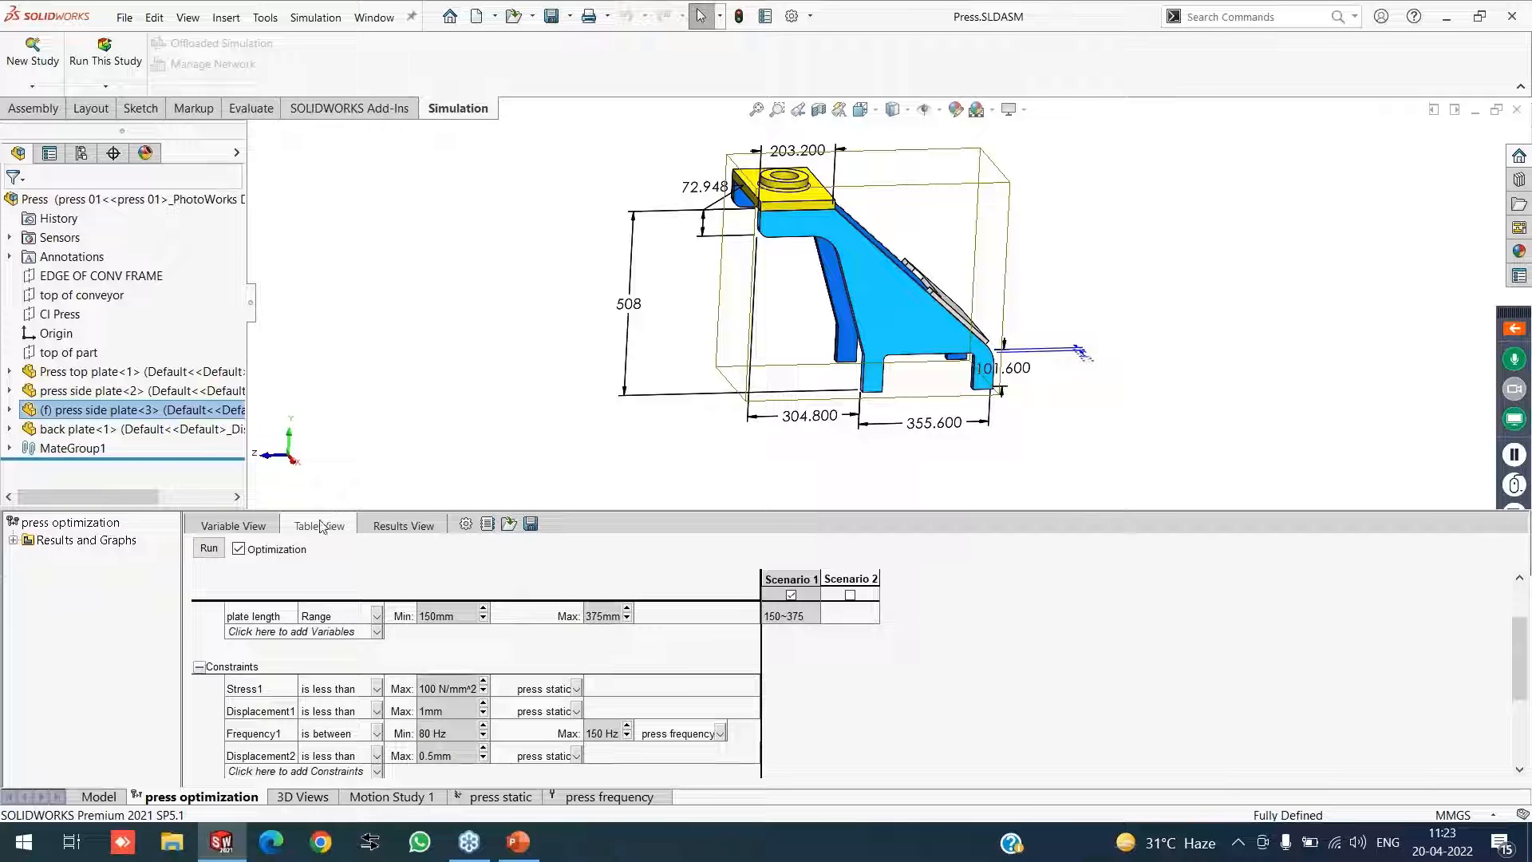
{"action": "left_click_drag", "start_coordinate": [1510, 654], "coordinate": [1510, 624]}
{"action": "left_click", "coordinate": [432, 528]}
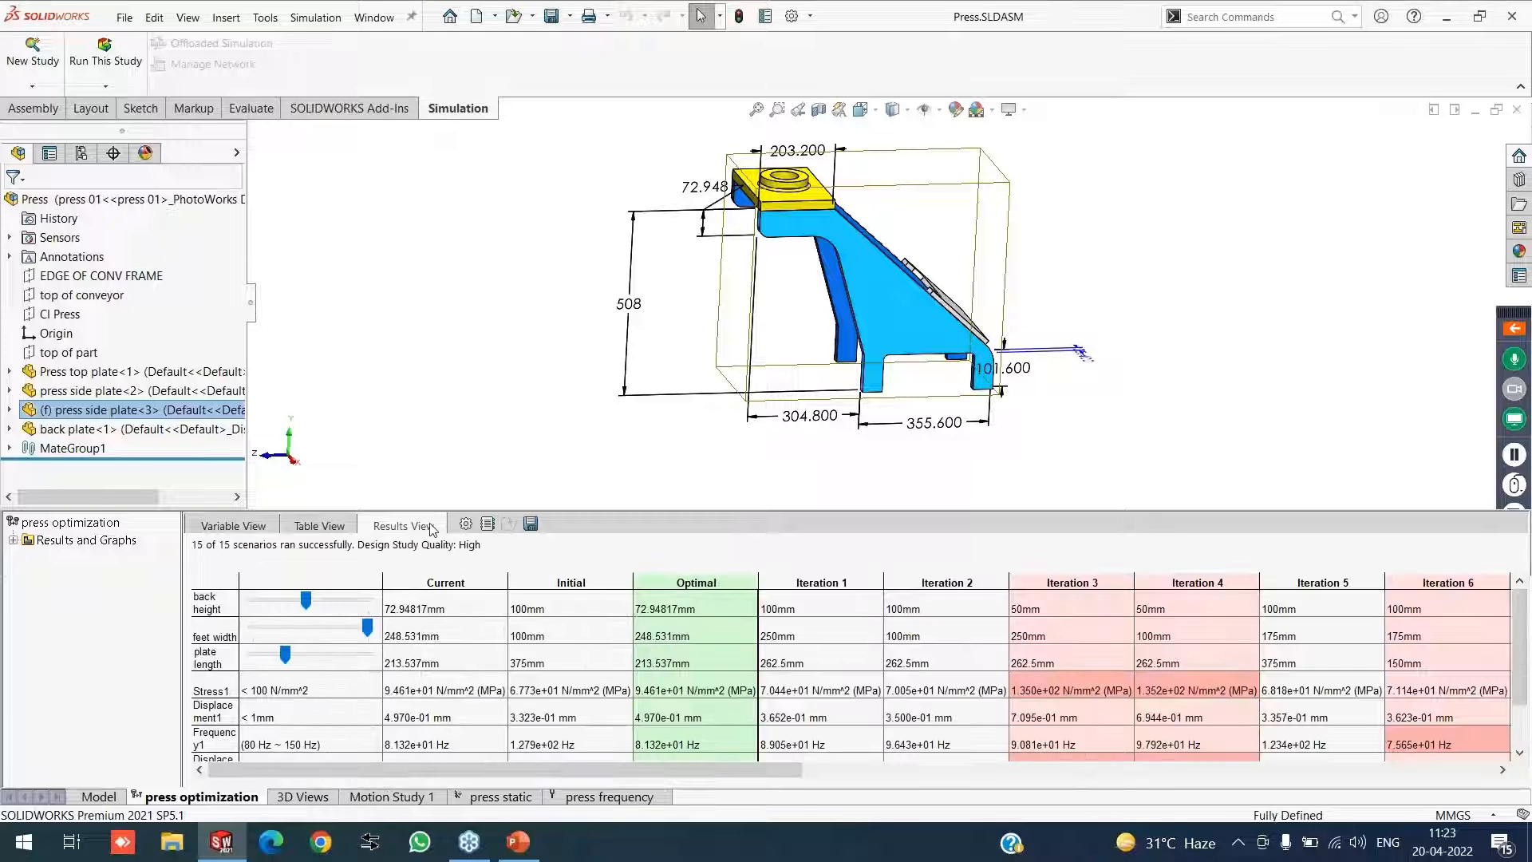
{"action": "left_click", "coordinate": [557, 580]}
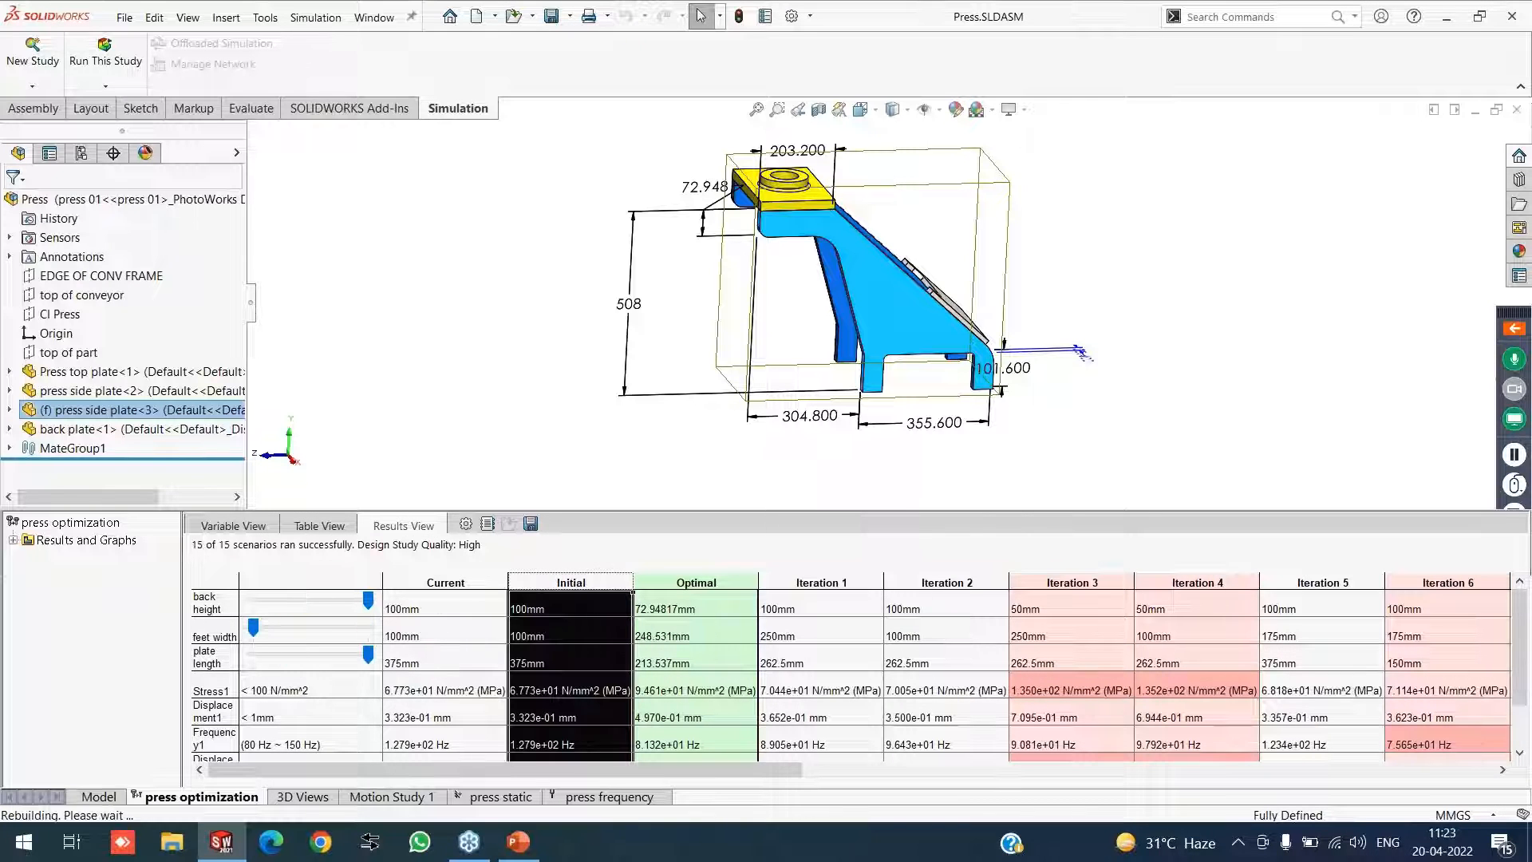
{"action": "scroll", "coordinate": [925, 391], "scroll_direction": "down", "scroll_amount": 5}
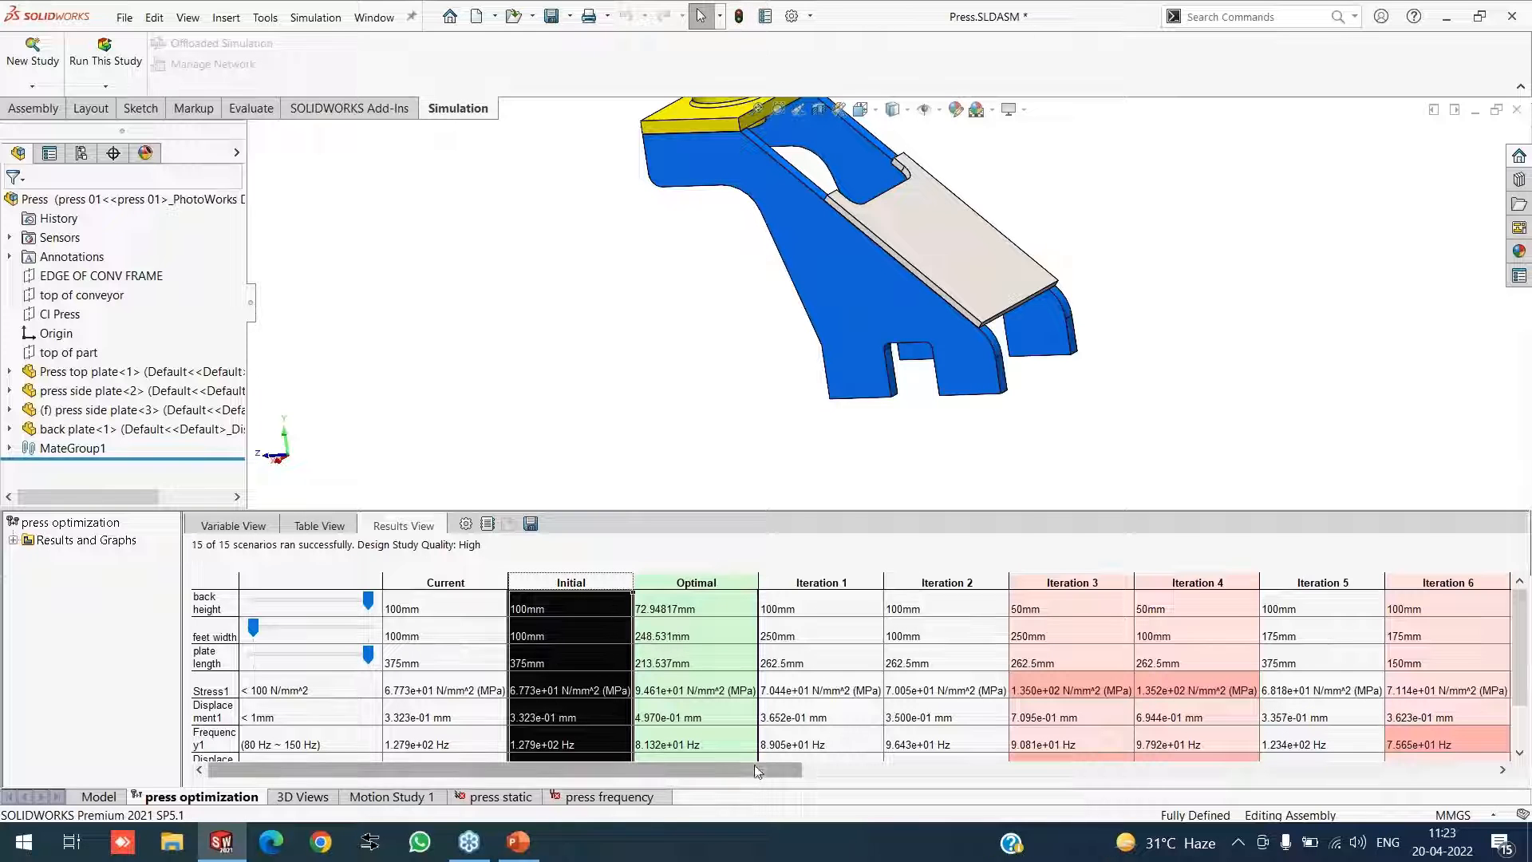
{"action": "left_click_drag", "start_coordinate": [769, 770], "coordinate": [742, 807]}
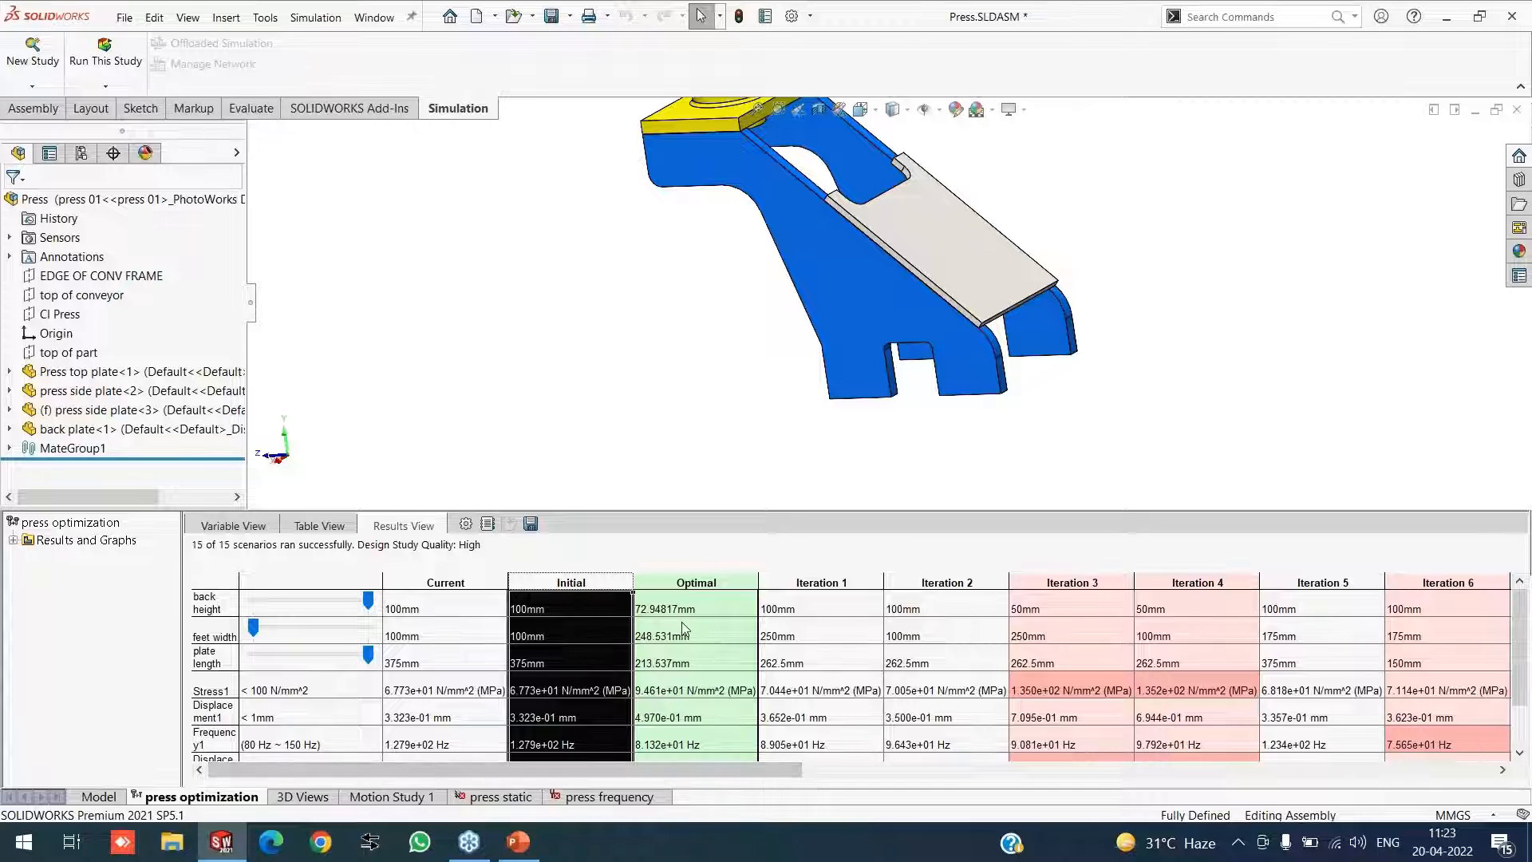
Display the Iteration 1, Iteration 2 and Iteration 3 designs on the press frame one after another
{"action": "left_click", "coordinate": [790, 582]}
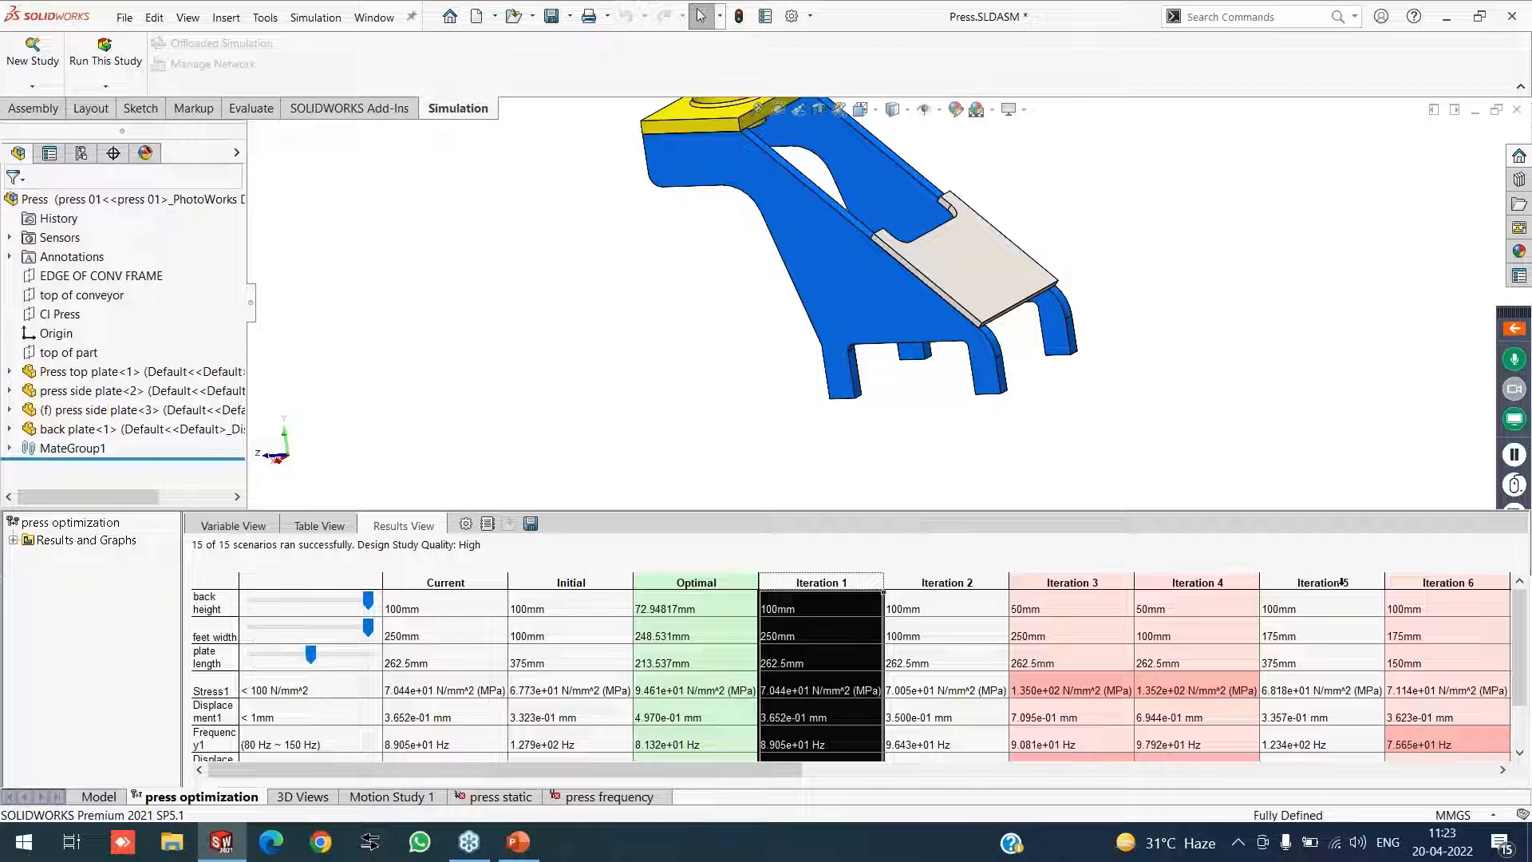
{"action": "left_click", "coordinate": [960, 583]}
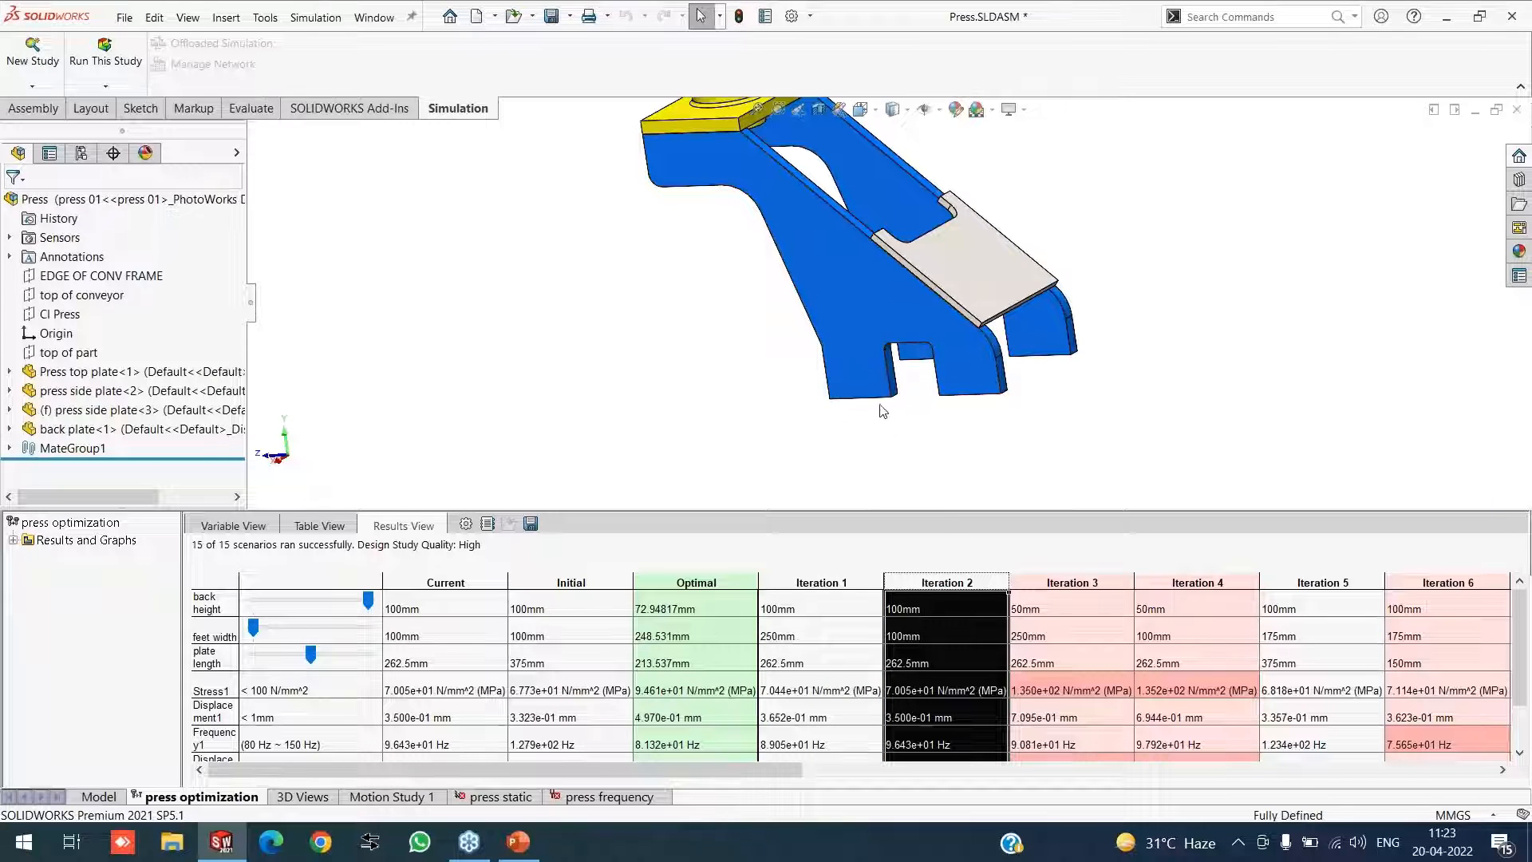
{"action": "left_click", "coordinate": [1072, 585]}
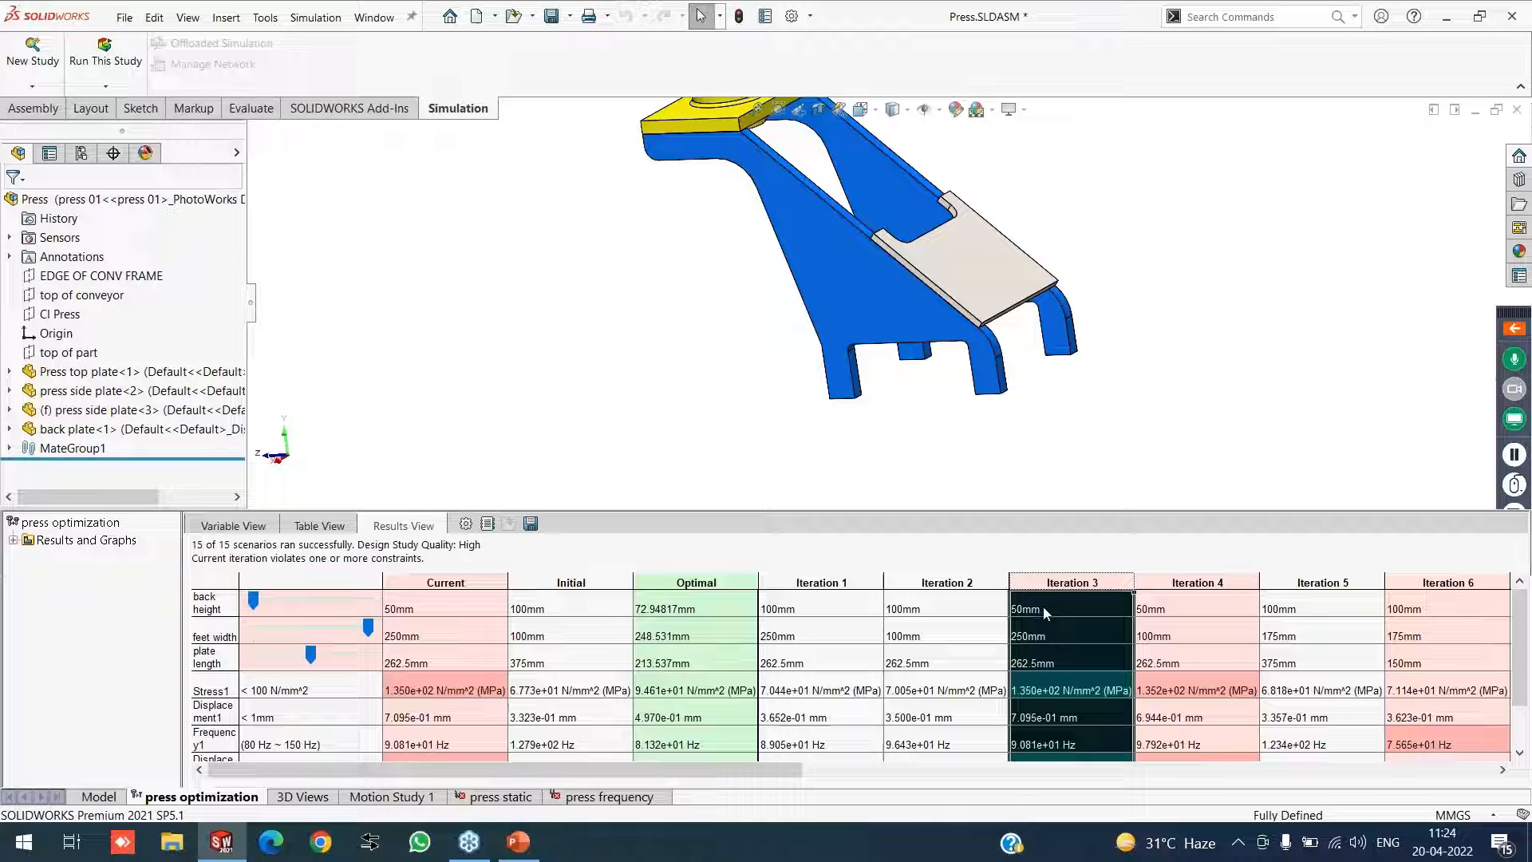
Compare the Iteration 2 and Iteration 3 geometry in a zoomed-out view, and examine Iteration 3's constraint and mass results
{"action": "scroll", "coordinate": [931, 376], "scroll_direction": "up", "scroll_amount": 2}
{"action": "left_click", "coordinate": [947, 583]}
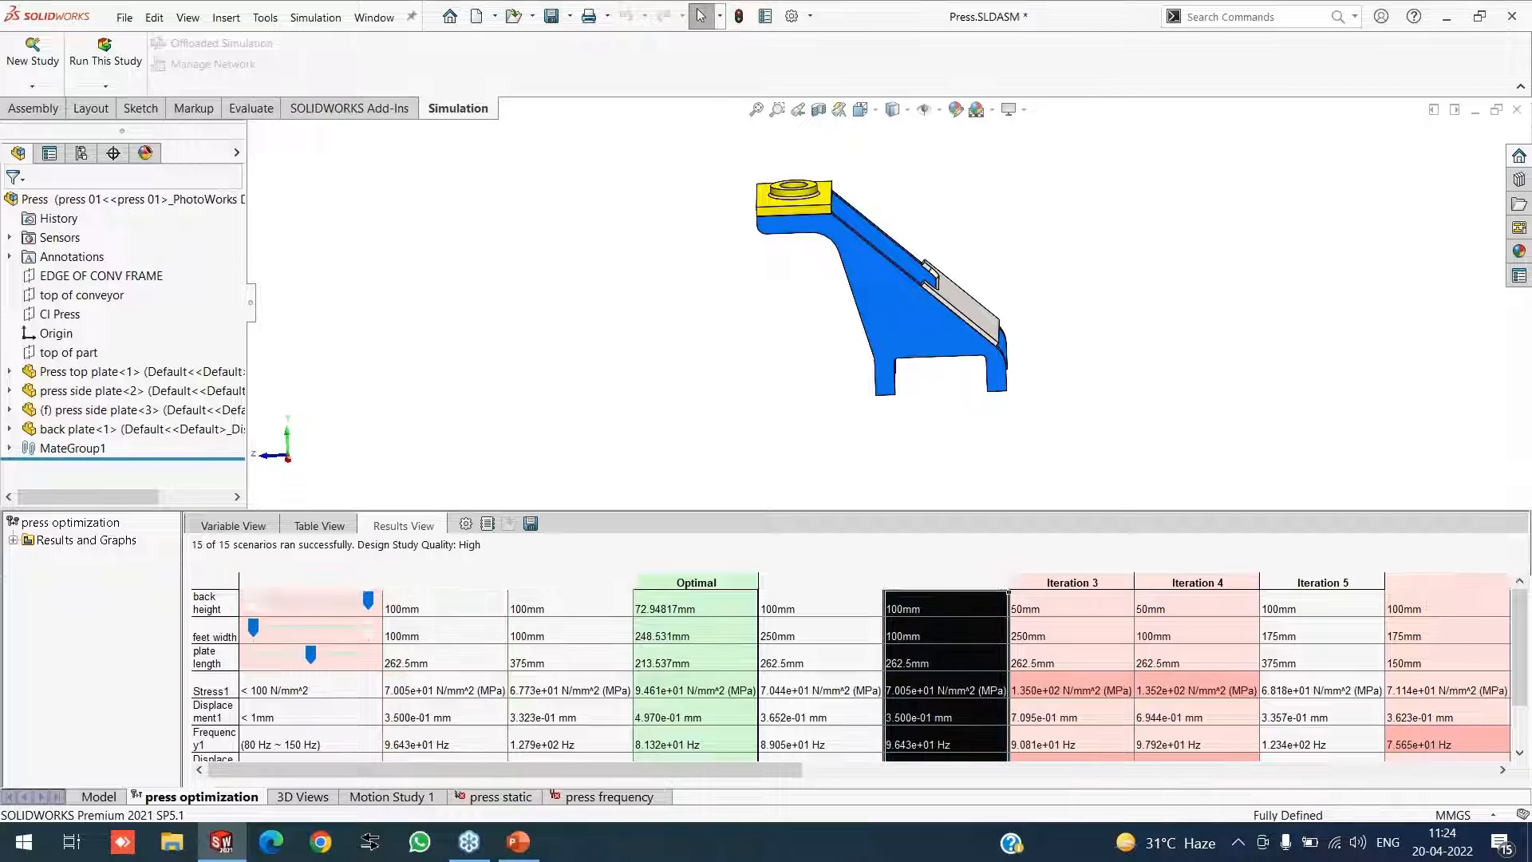
{"action": "left_click", "coordinate": [1070, 582]}
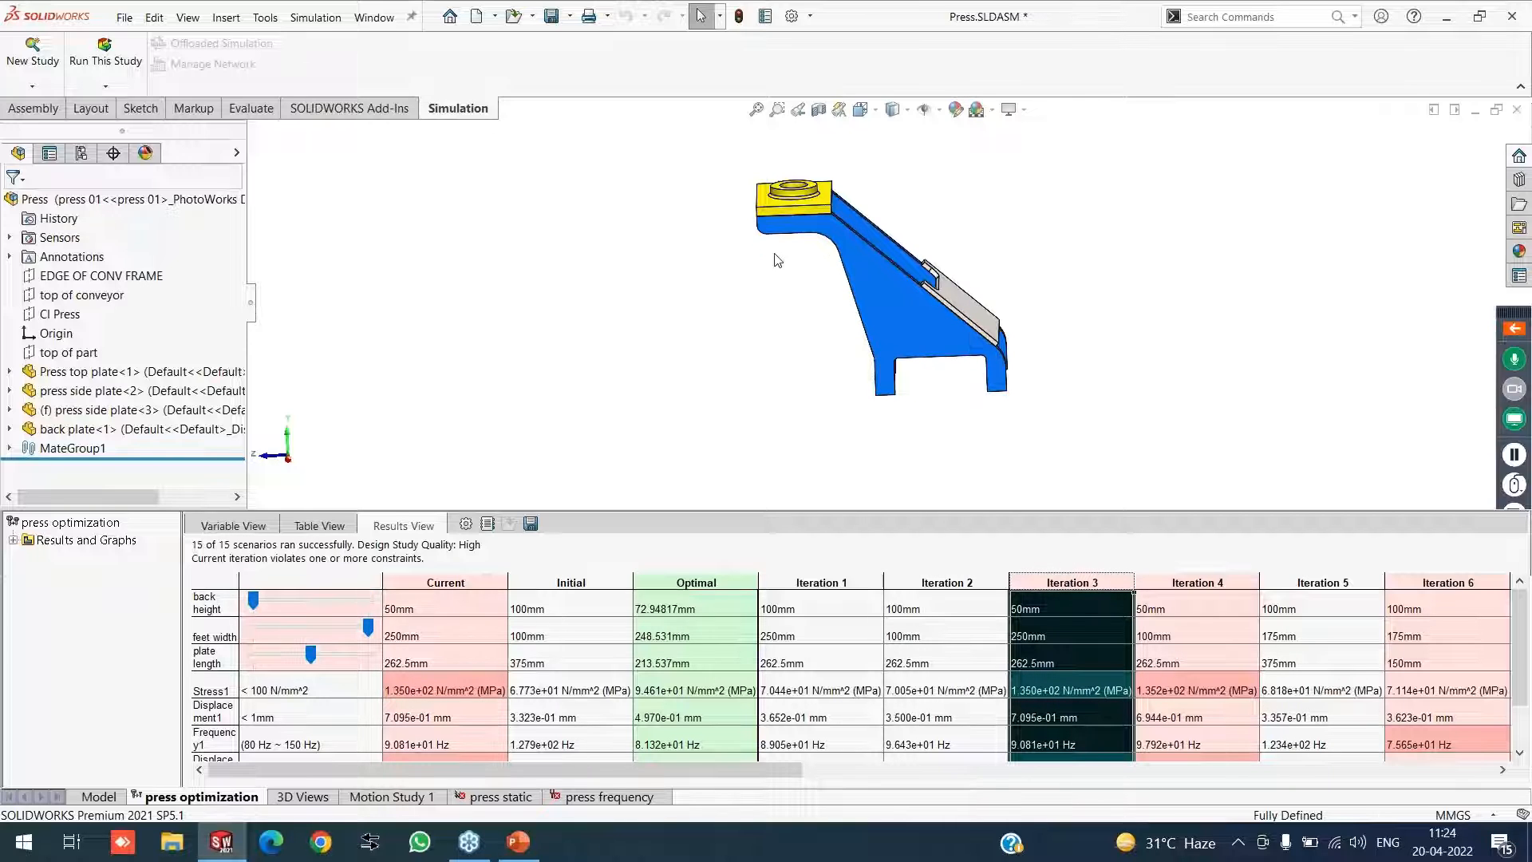
{"action": "left_click", "coordinate": [960, 583]}
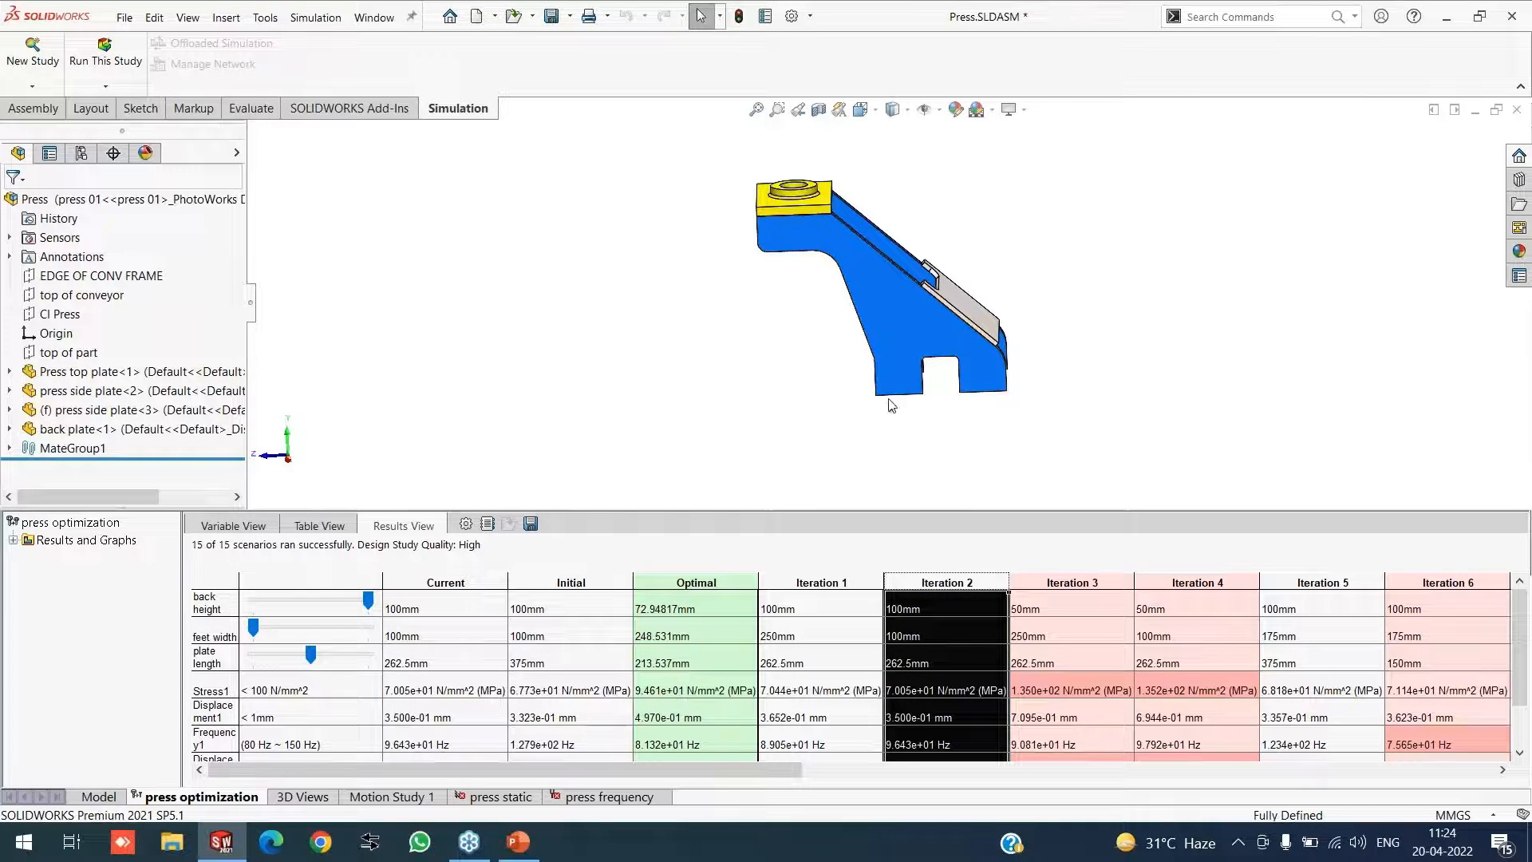
{"action": "left_click", "coordinate": [1069, 631]}
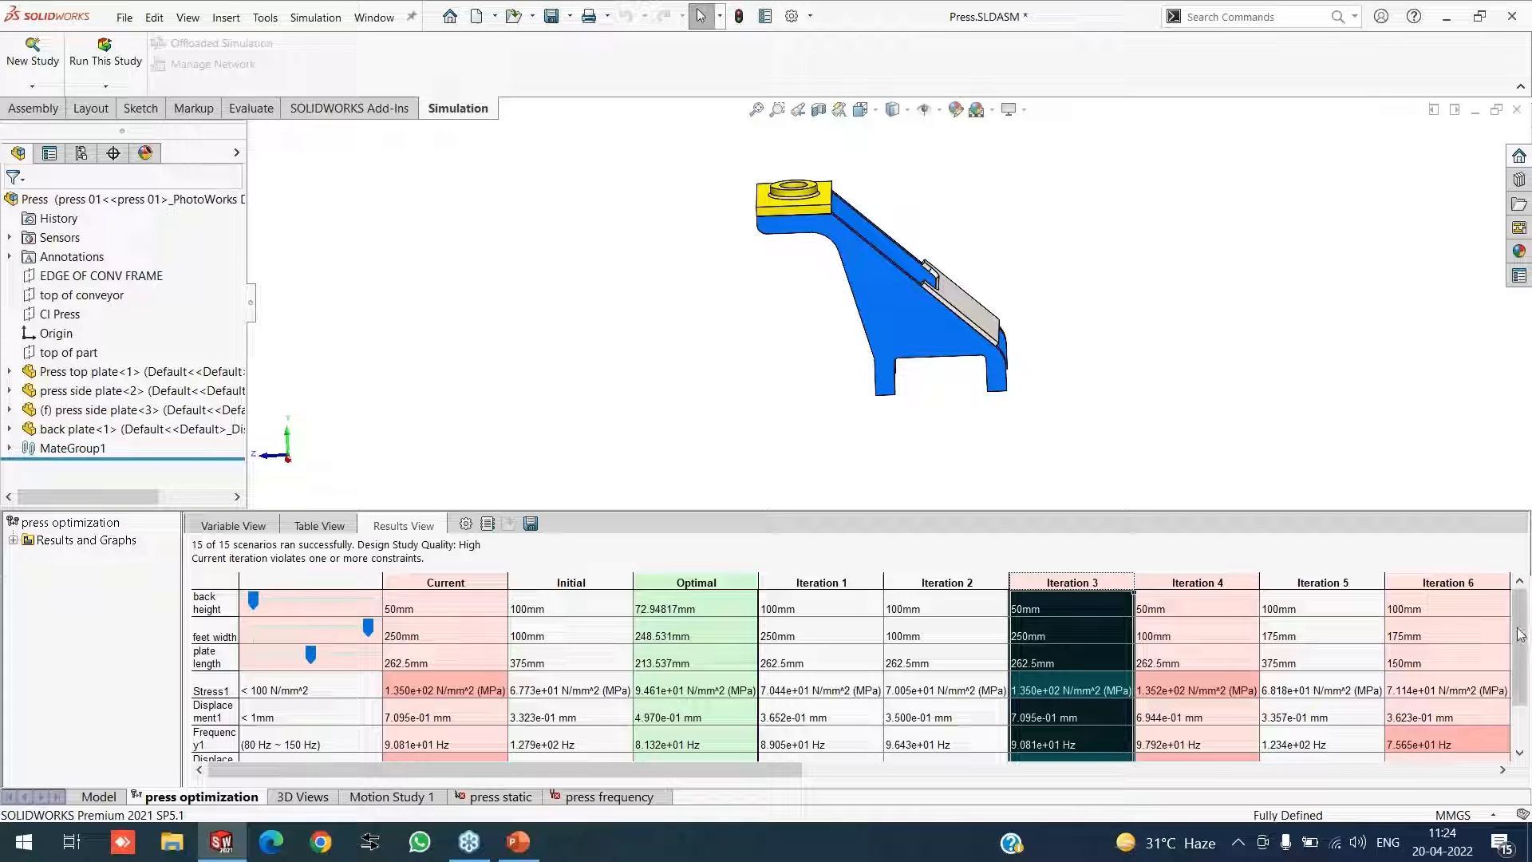
{"action": "scroll", "coordinate": [1519, 634], "scroll_direction": "down", "scroll_amount": 1}
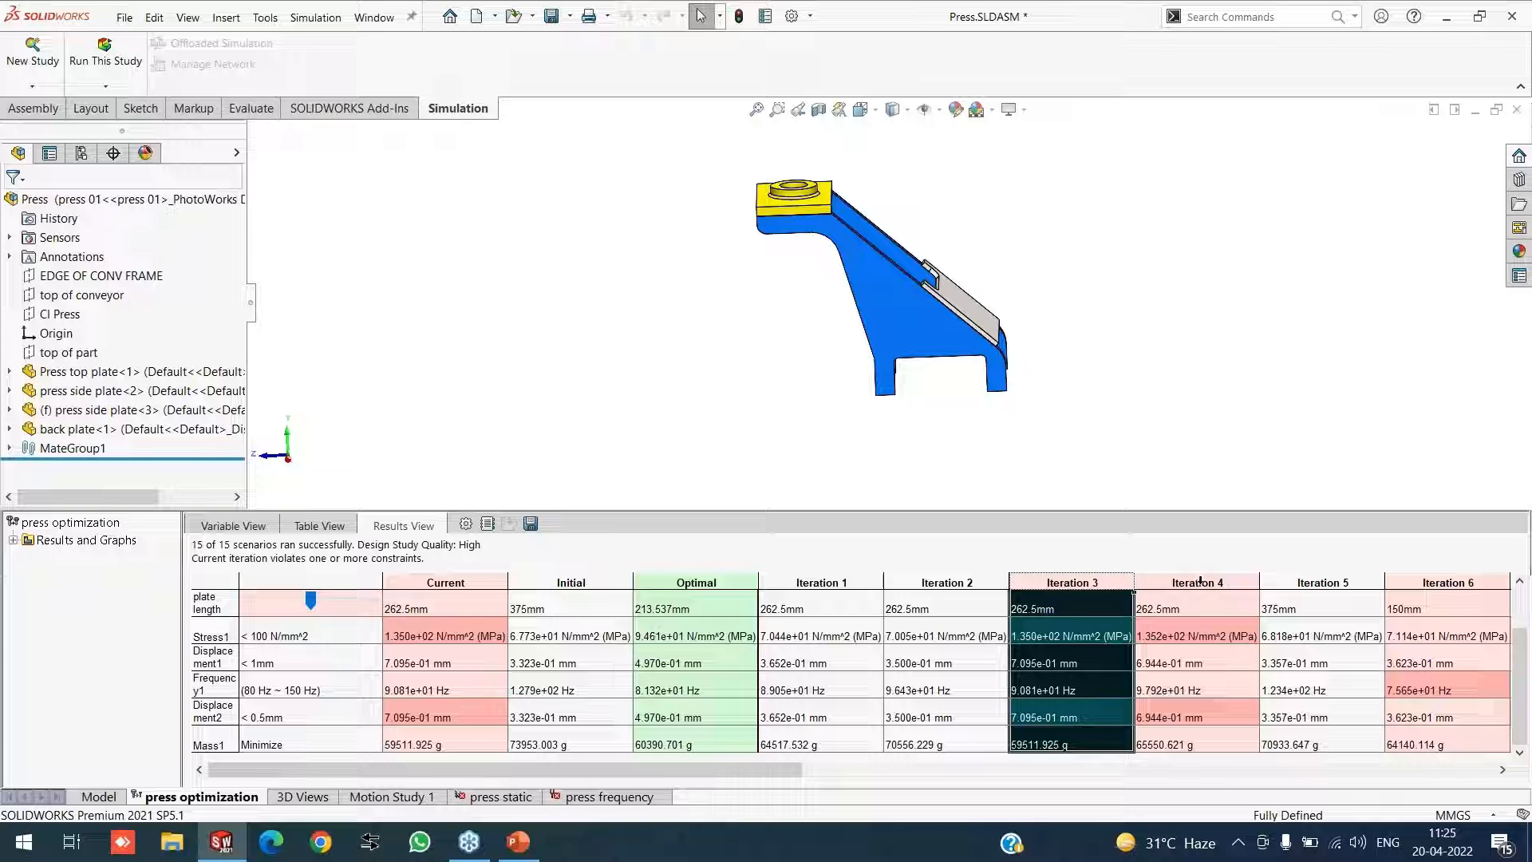
Display the Iteration 4 design, look through the further iterations, and apply the Optimal design to the model
{"action": "left_click", "coordinate": [1200, 582]}
{"action": "scroll", "coordinate": [1524, 606], "scroll_direction": "up", "scroll_amount": 2}
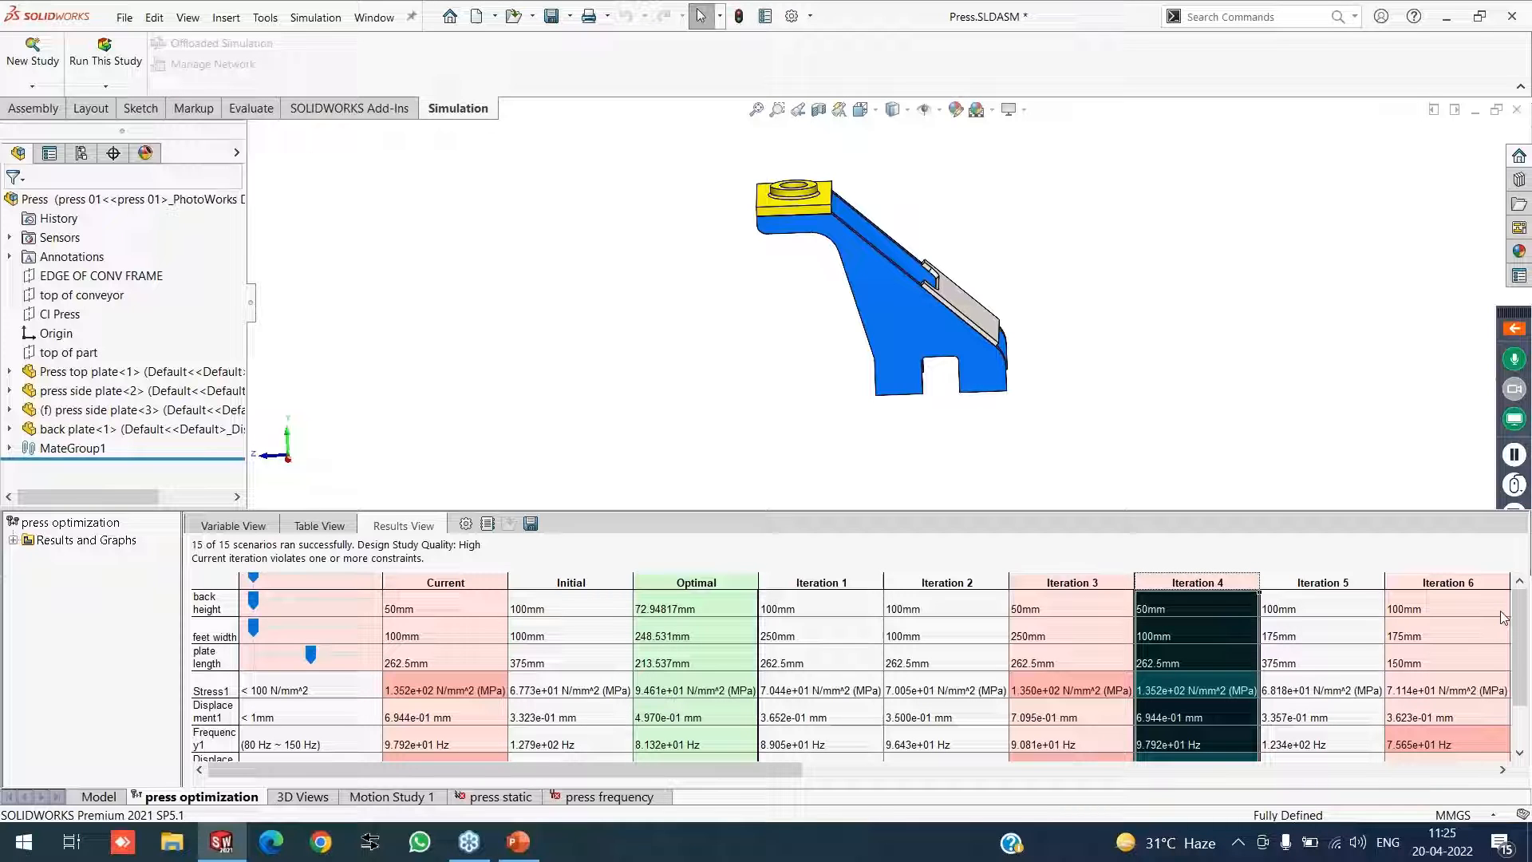
{"action": "left_click_drag", "start_coordinate": [765, 771], "coordinate": [423, 748]}
{"action": "left_click", "coordinate": [696, 582]}
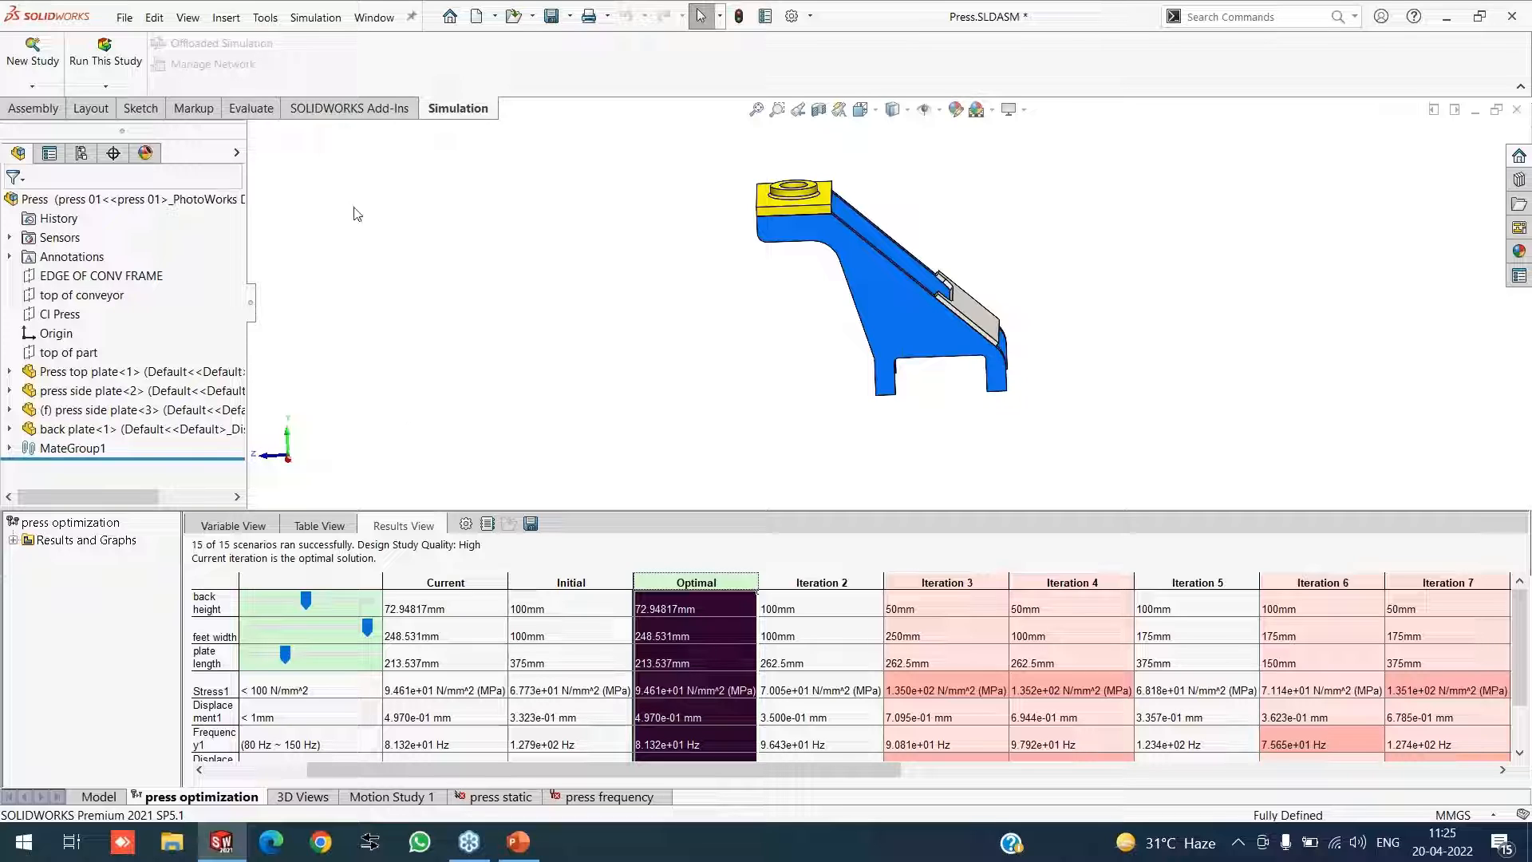
{"action": "left_click", "coordinate": [125, 17]}
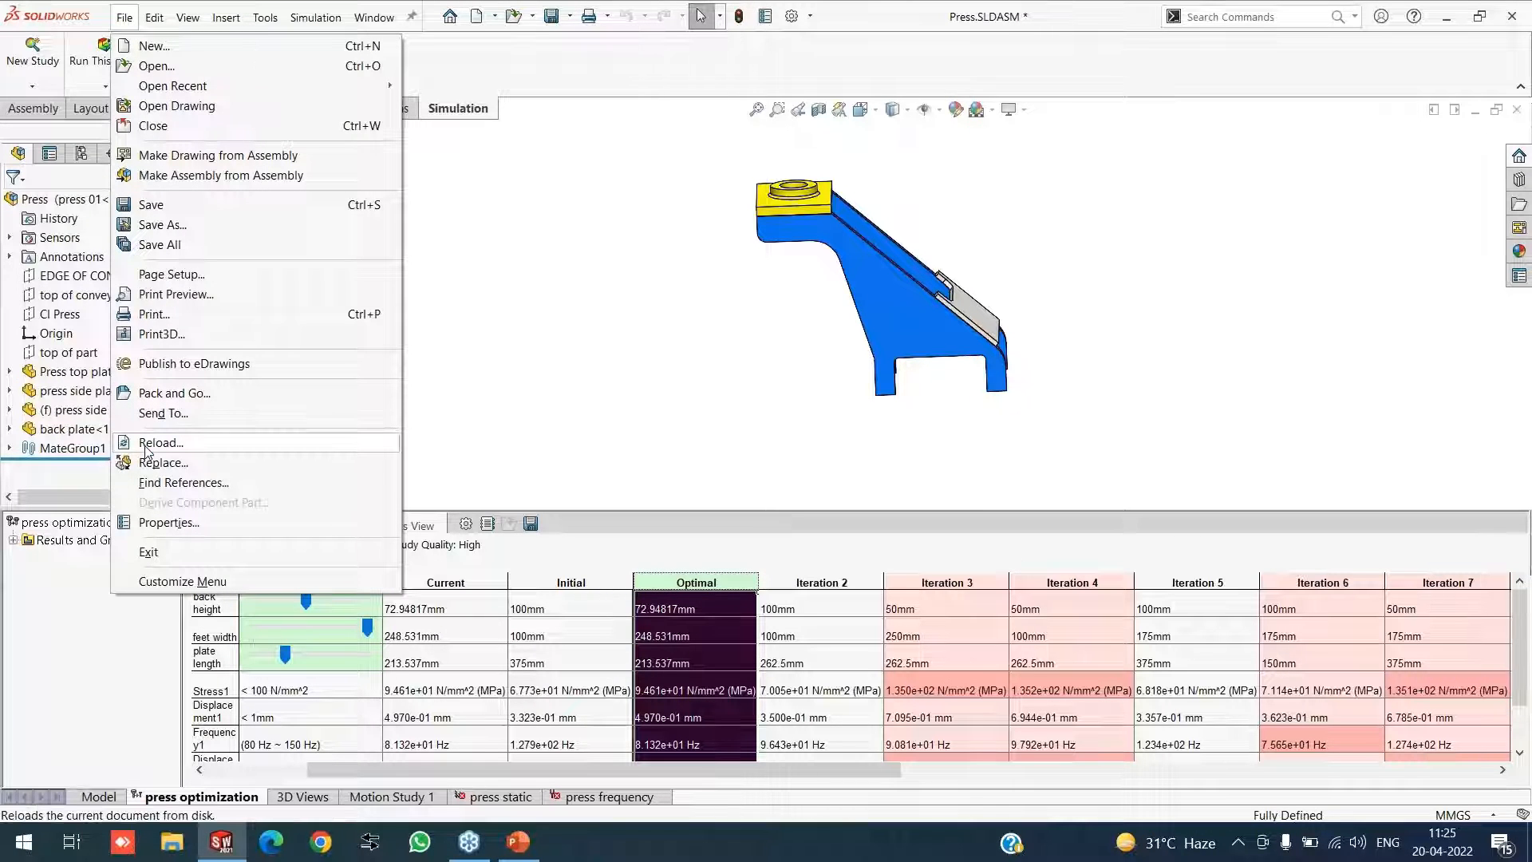
{"action": "left_click", "coordinate": [724, 322]}
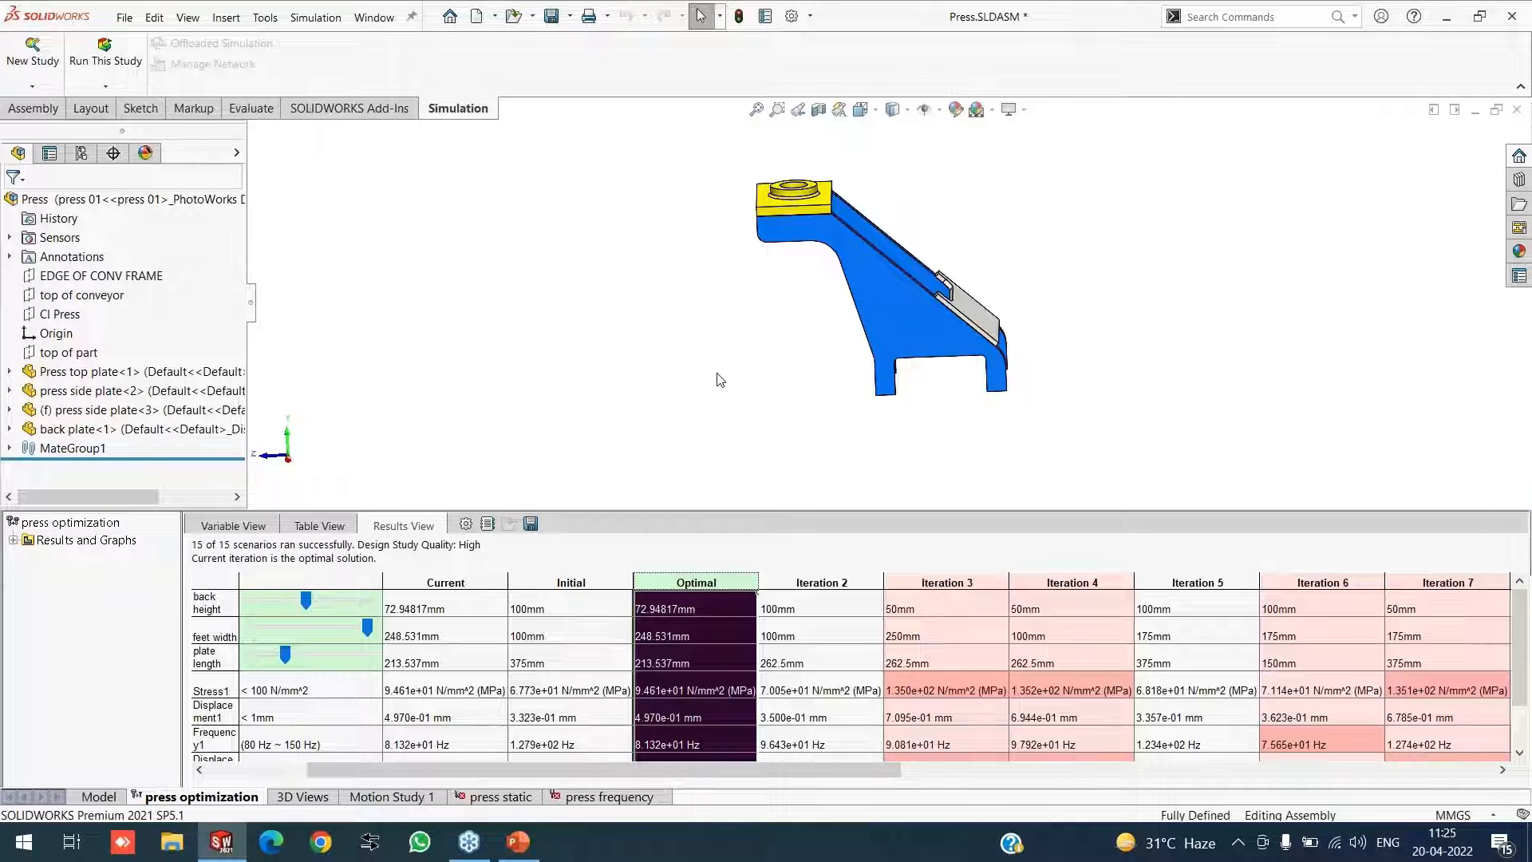
Display the designs from Iteration 2 through Iteration 8 on the press frame one after another
{"action": "left_click", "coordinate": [786, 583]}
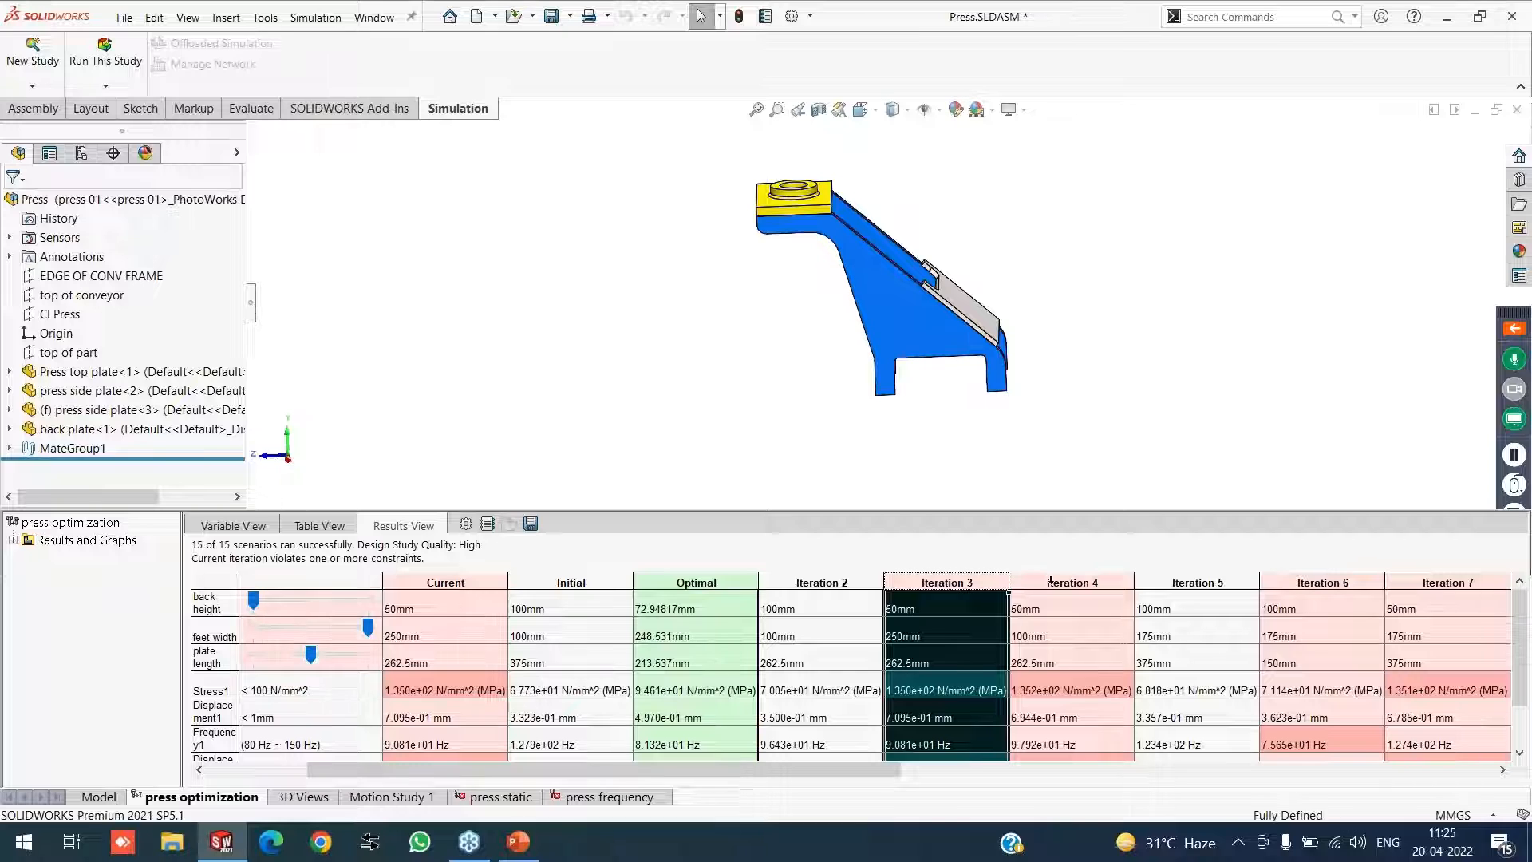
{"action": "left_click", "coordinate": [1197, 581]}
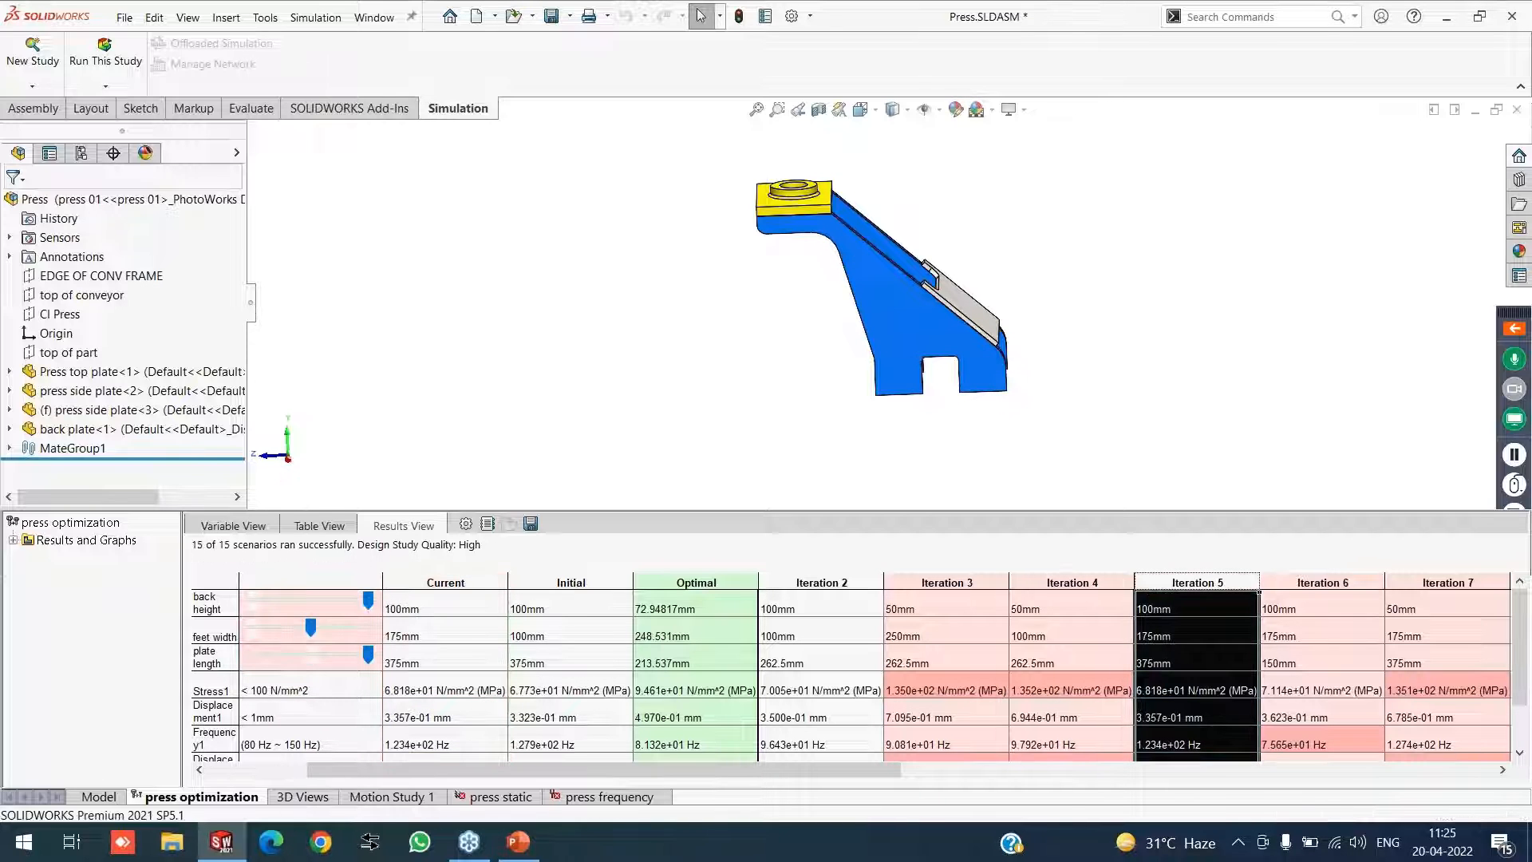
{"action": "left_click_drag", "start_coordinate": [837, 768], "coordinate": [1128, 768]}
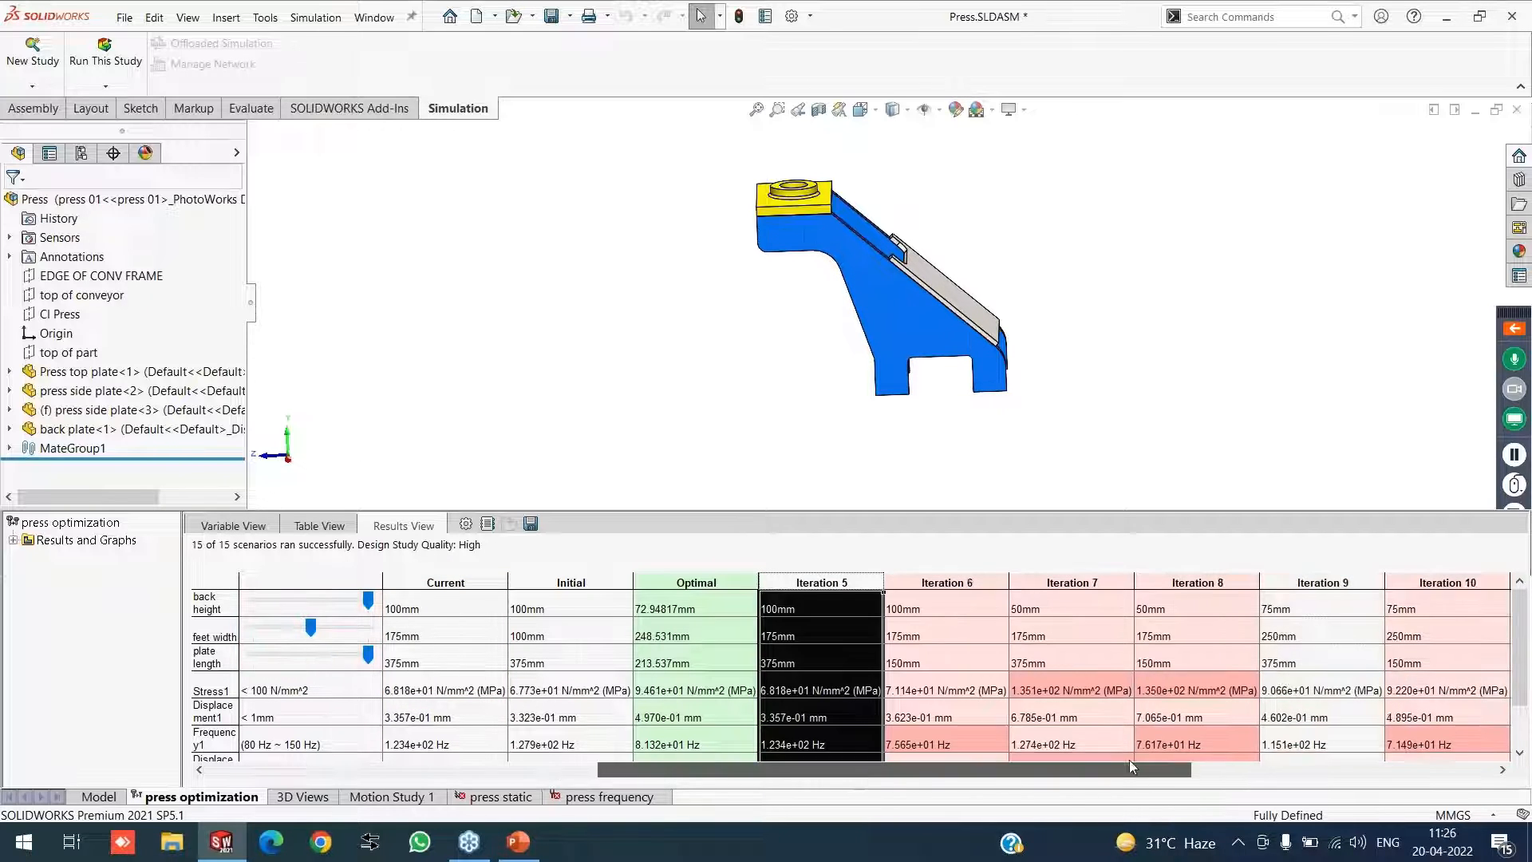
{"action": "left_click", "coordinate": [949, 590]}
{"action": "left_click", "coordinate": [1070, 583]}
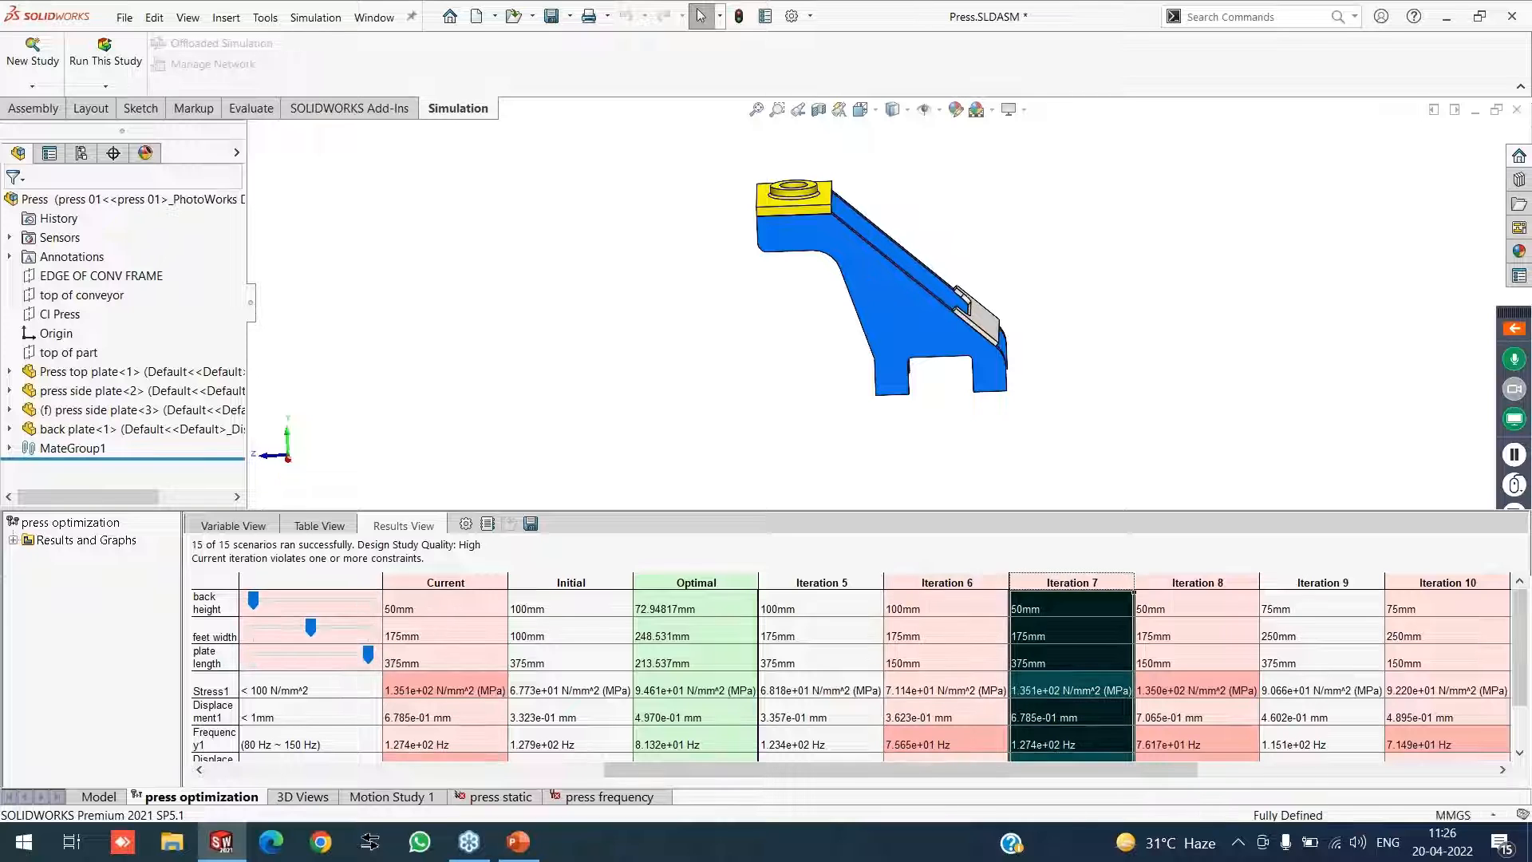
{"action": "left_click", "coordinate": [1165, 582]}
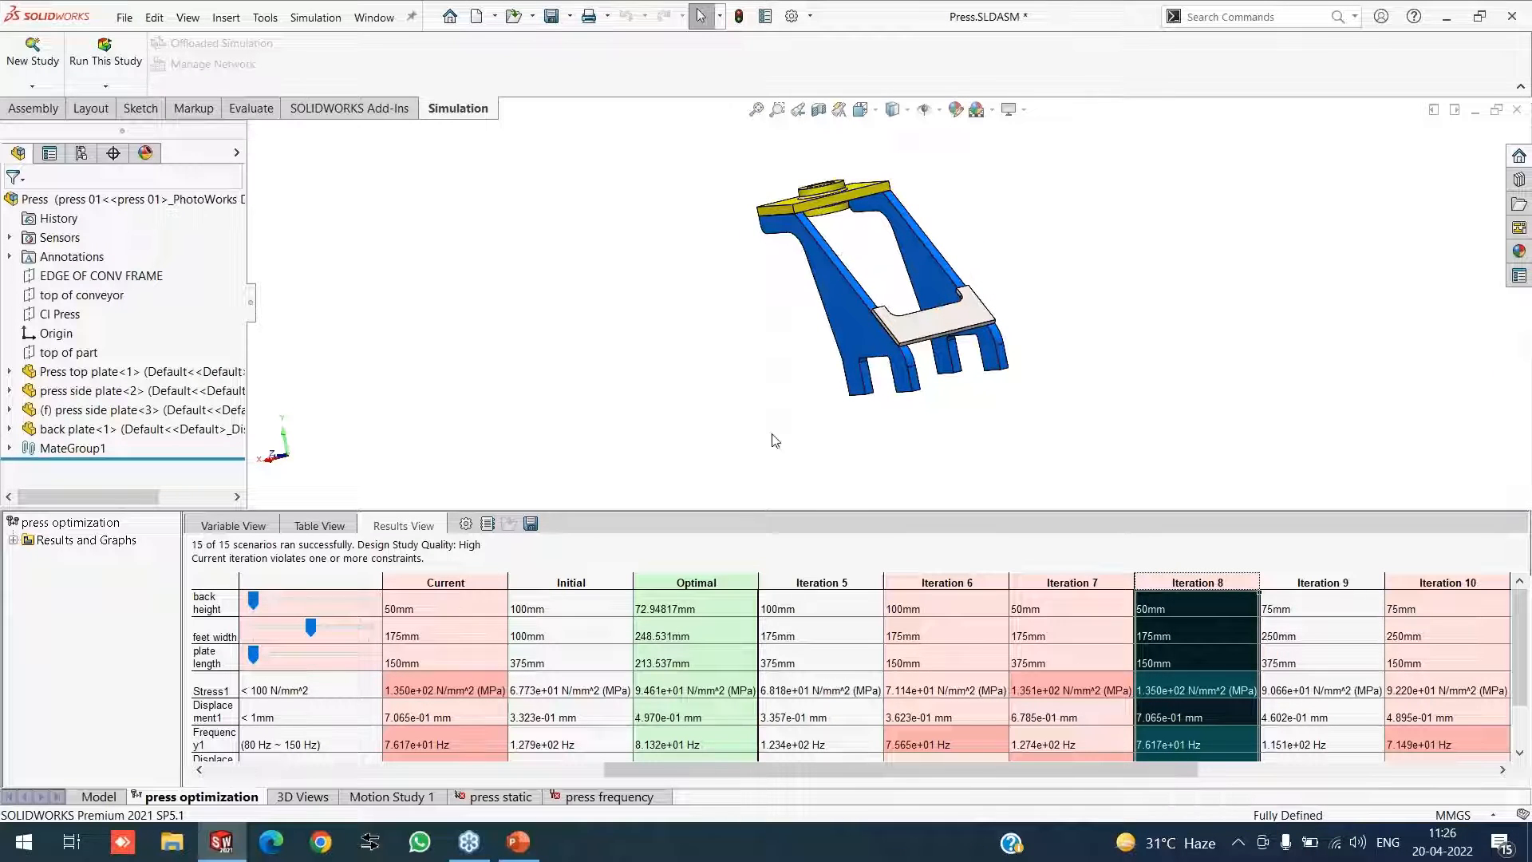
Return to the press optimization study's variable and constraint setup and run the optimization
{"action": "left_click_drag", "start_coordinate": [965, 782], "coordinate": [610, 786]}
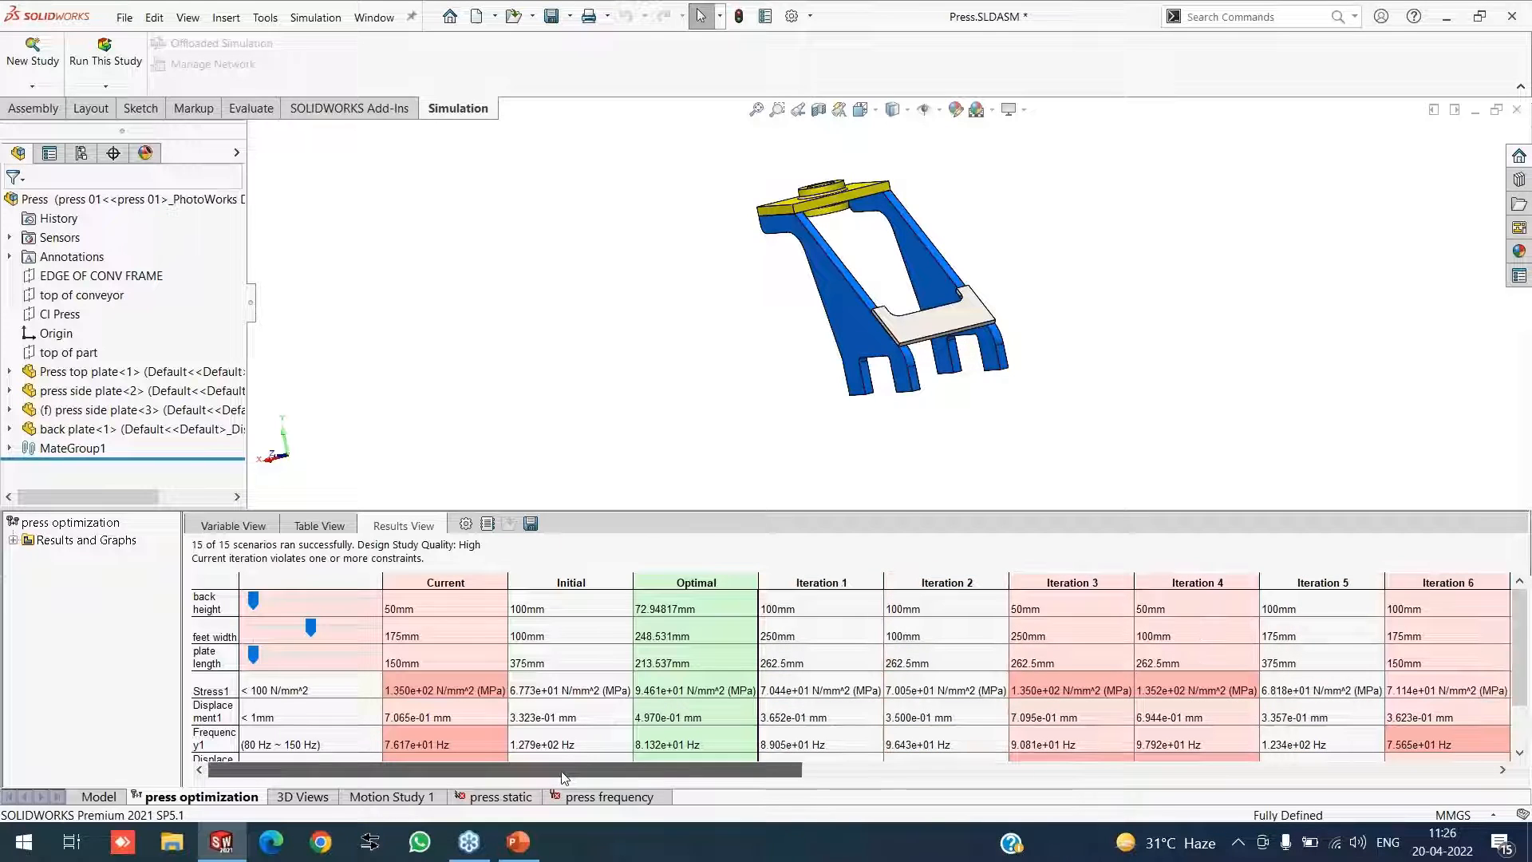
{"action": "left_click", "coordinate": [244, 526]}
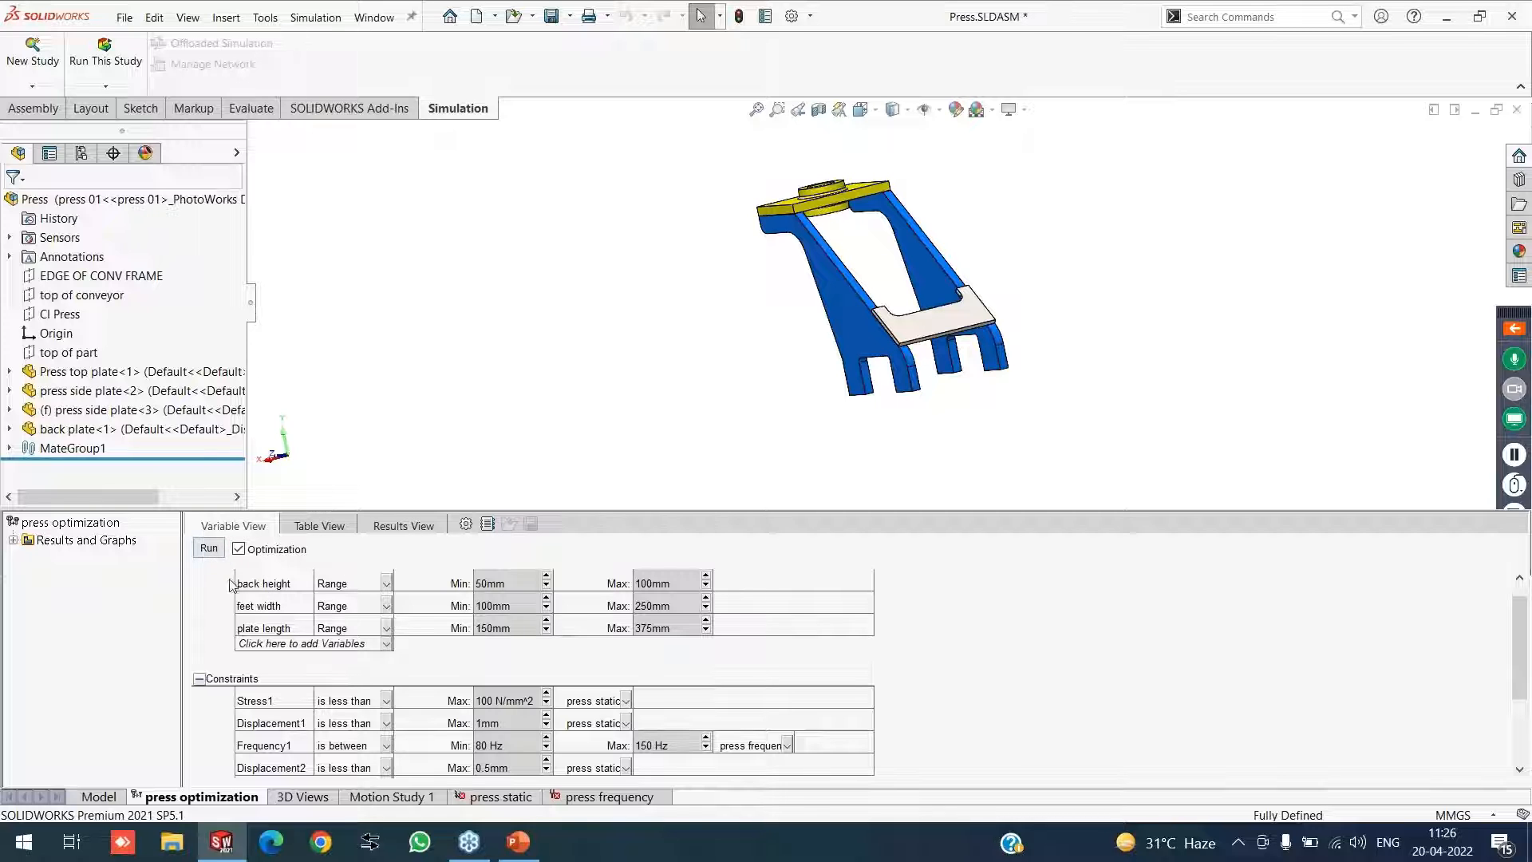
{"action": "left_click", "coordinate": [209, 548]}
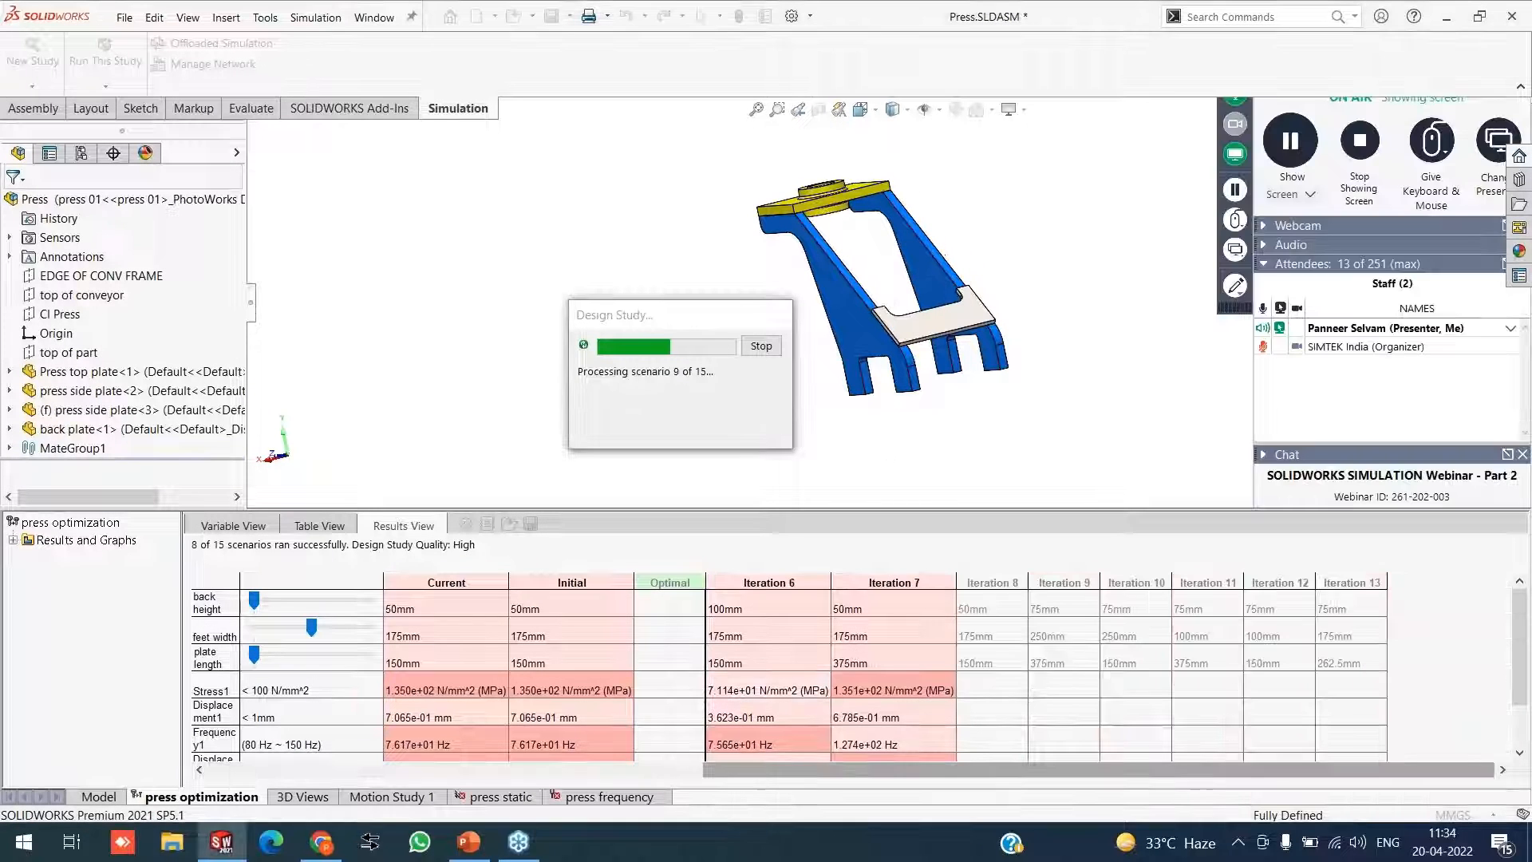
{"action": "left_click", "coordinate": [755, 655]}
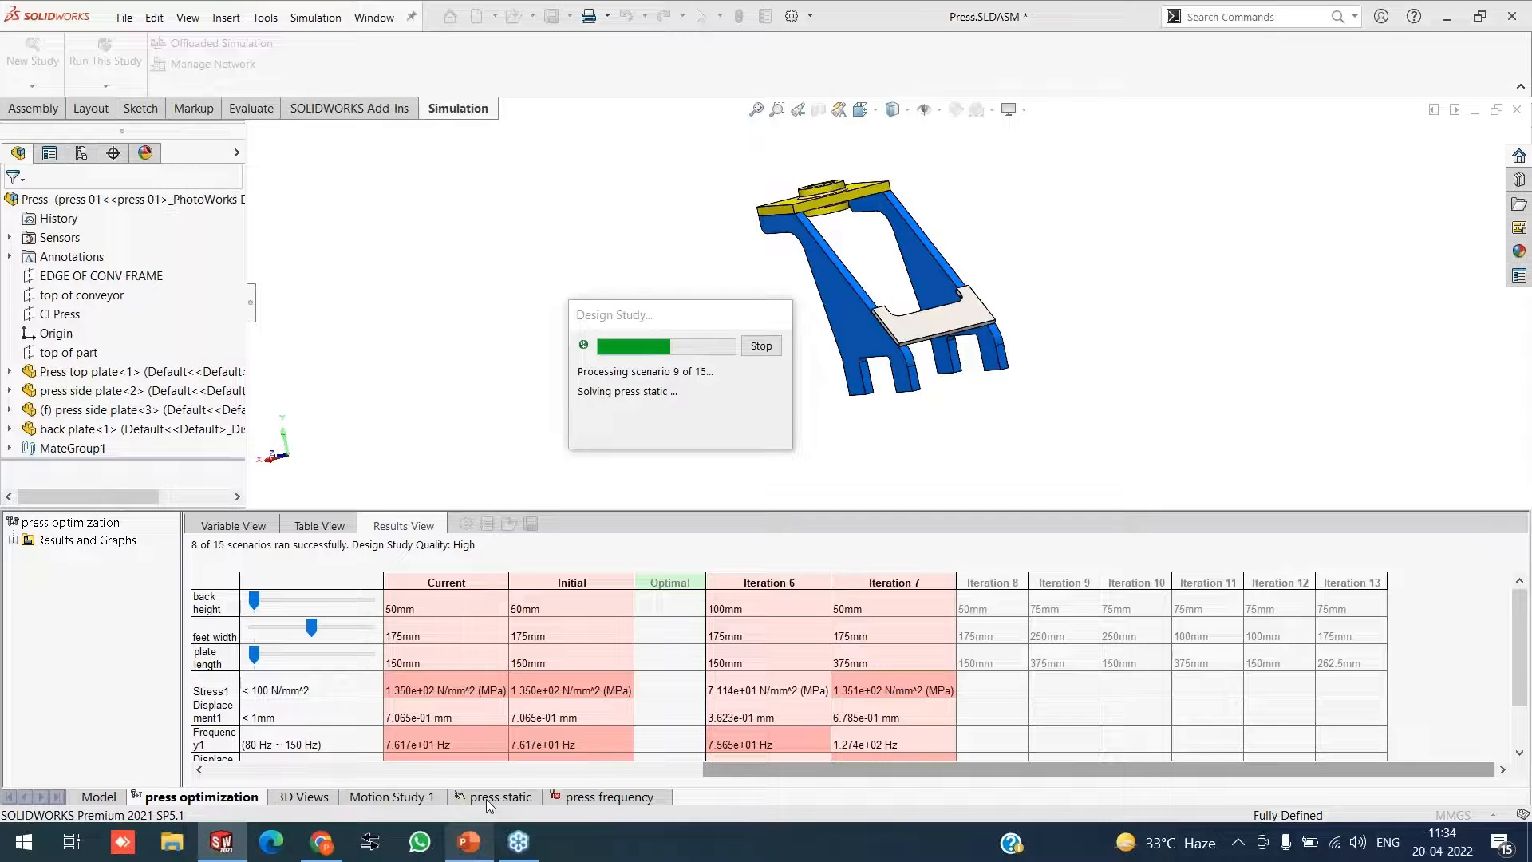
Switch to the PowerPoint presentation and start the slide show from the "Info: Optimization" slide
{"action": "left_click", "coordinate": [479, 844]}
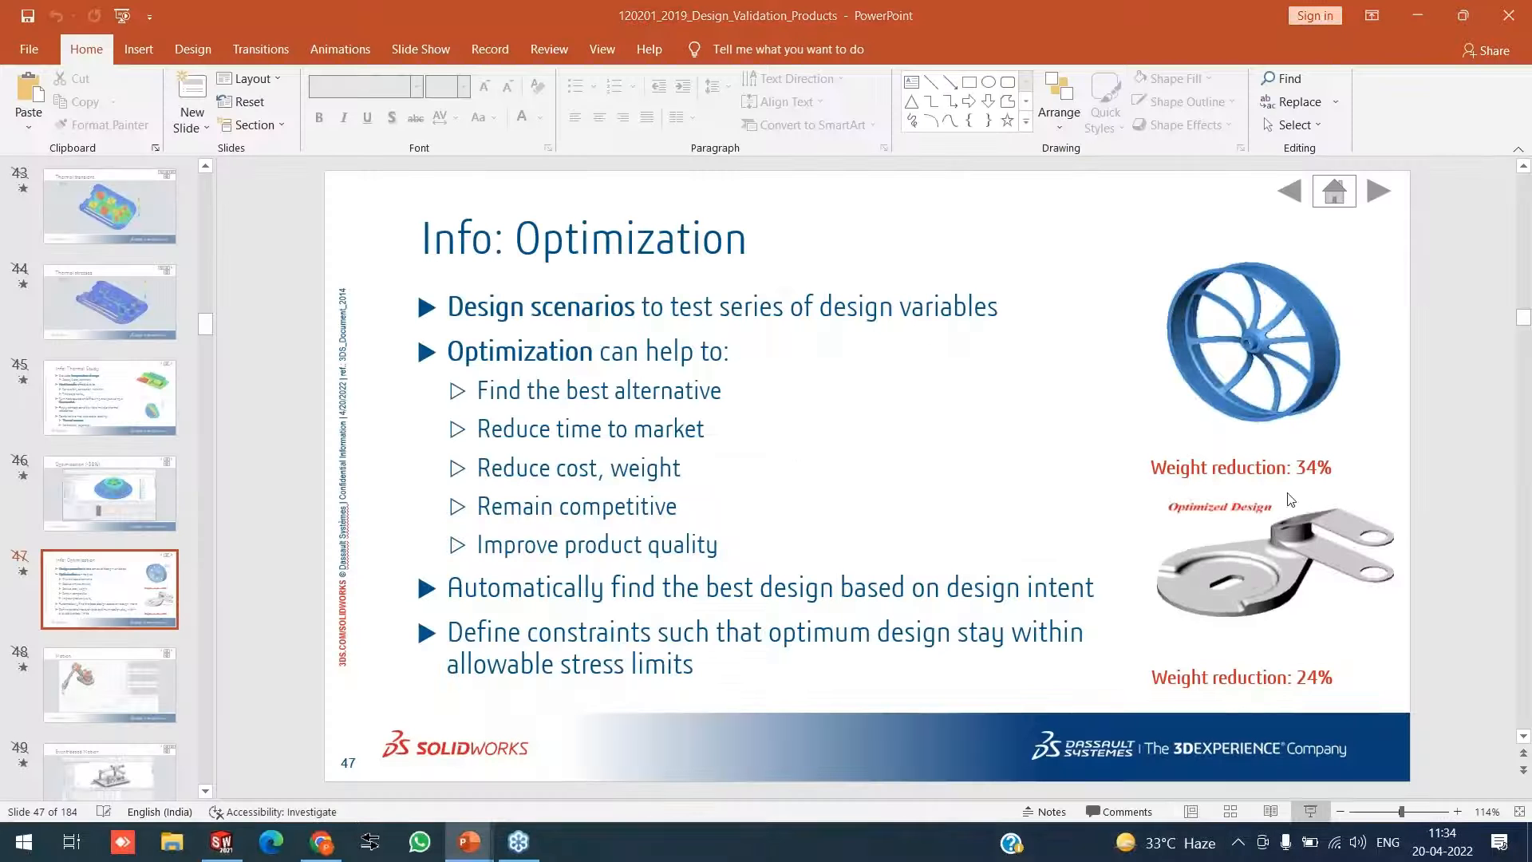
{"action": "key", "text": "shift+F5"}
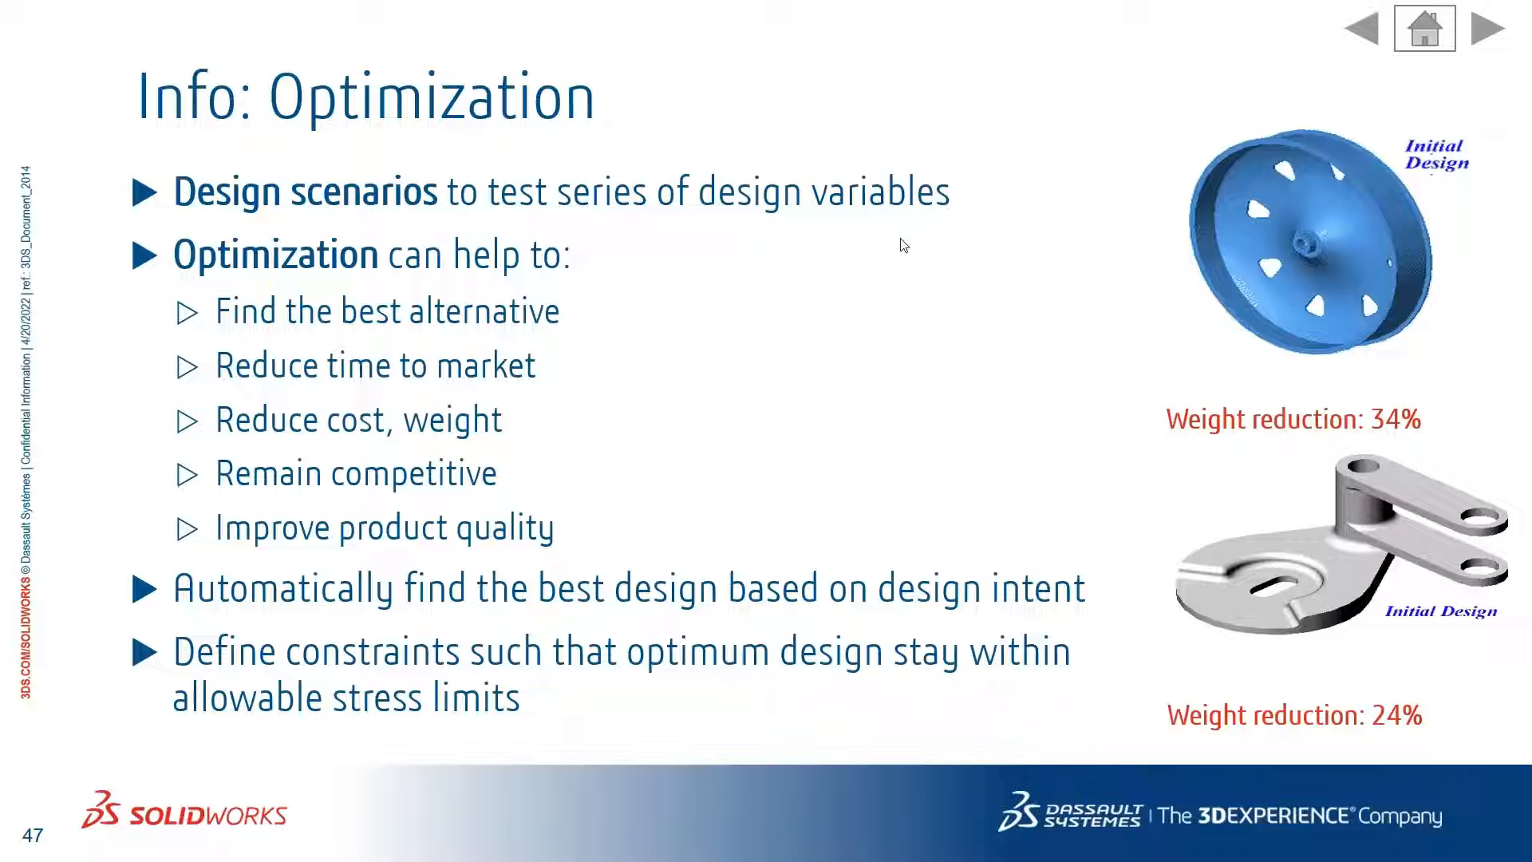